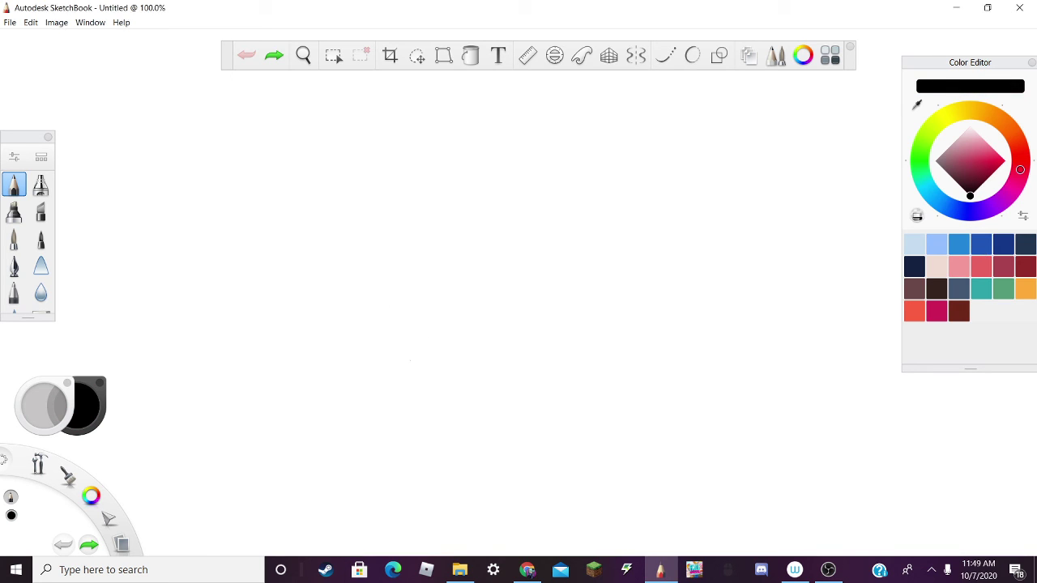
# Sketch a rounded crewmate body near the canvas centre with a domed visor in its upper half
pyautogui.moveTo(411, 359)
pyautogui.mouseDown()
pyautogui.moveTo(410, 250)
pyautogui.moveTo(427, 220)
pyautogui.moveTo(463, 213)
pyautogui.moveTo(426, 239)
pyautogui.moveTo(399, 335)
pyautogui.moveTo(437, 390)
pyautogui.moveTo(518, 326)
pyautogui.moveTo(414, 262)
pyautogui.moveTo(497, 367)
pyautogui.moveTo(396, 260)
pyautogui.moveTo(388, 329)
pyautogui.mouseUp()
pyautogui.click(247, 55)
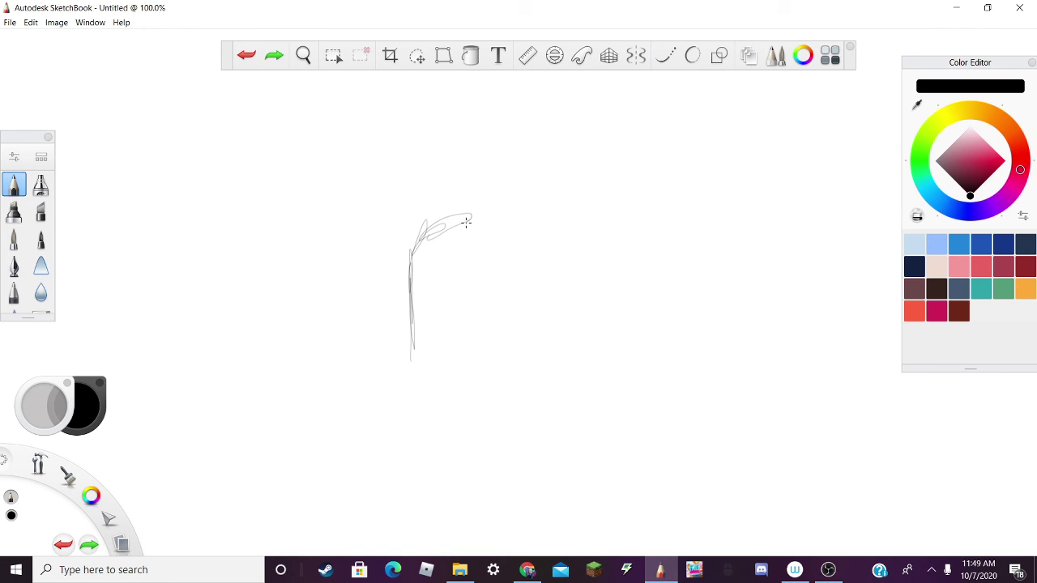
pyautogui.moveTo(465, 222)
pyautogui.mouseDown()
pyautogui.moveTo(515, 244)
pyautogui.moveTo(520, 372)
pyautogui.moveTo(464, 360)
pyautogui.moveTo(483, 379)
pyautogui.moveTo(415, 356)
pyautogui.moveTo(509, 369)
pyautogui.mouseUp()
pyautogui.moveTo(502, 243)
pyautogui.mouseDown()
pyautogui.moveTo(431, 286)
pyautogui.moveTo(521, 290)
pyautogui.mouseUp()
pyautogui.moveTo(445, 276); pyautogui.dragTo(524, 291)
pyautogui.moveTo(510, 256)
pyautogui.mouseDown()
pyautogui.moveTo(518, 297)
pyautogui.moveTo(523, 275)
pyautogui.mouseUp()
pyautogui.moveTo(452, 312); pyautogui.dragTo(407, 288)
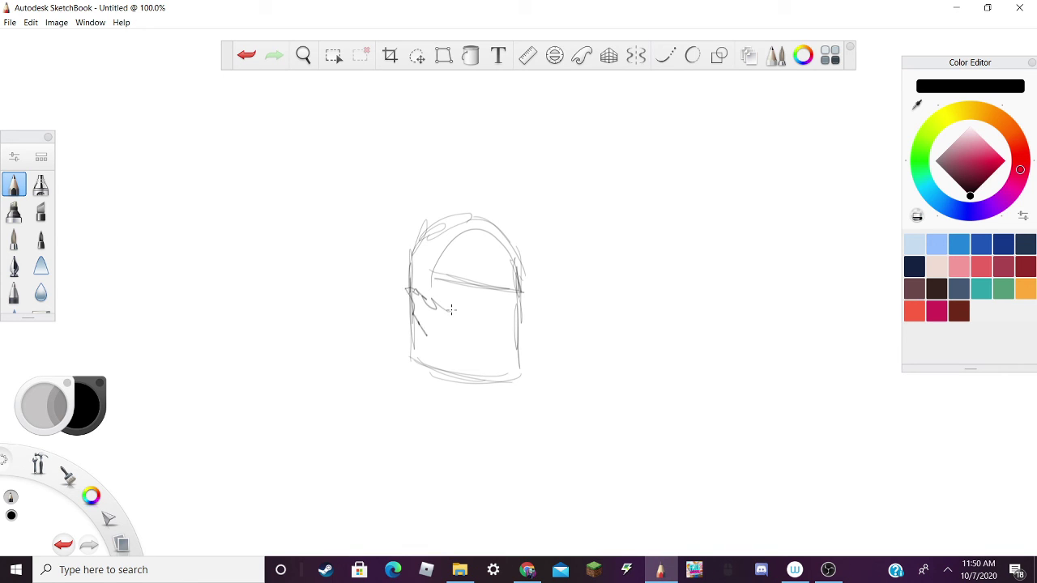
pyautogui.moveTo(426, 333)
pyautogui.mouseDown()
pyautogui.moveTo(481, 360)
pyautogui.moveTo(519, 332)
pyautogui.mouseUp()
pyautogui.click(247, 56)
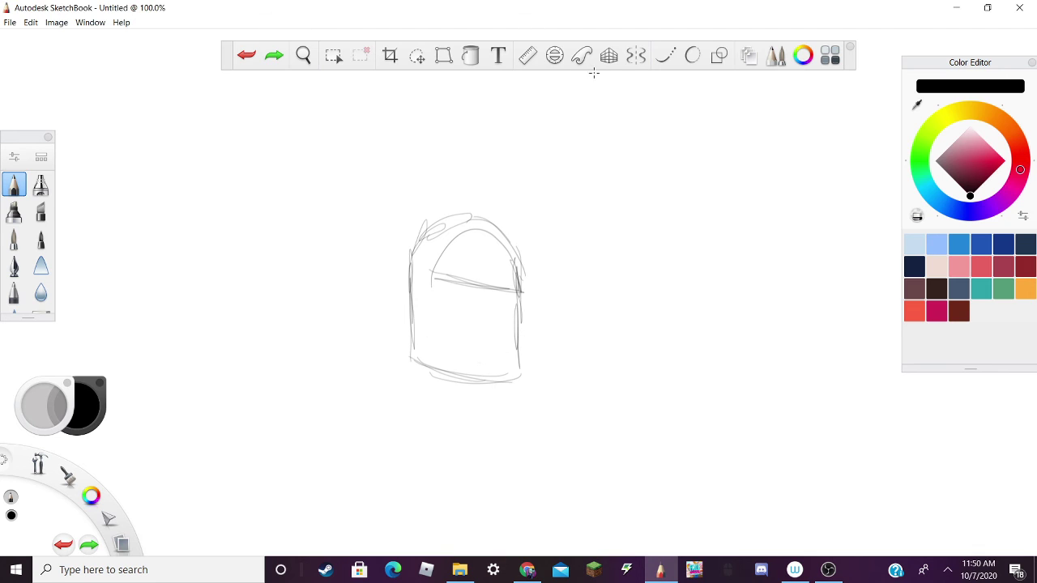
# Draw a jagged, toothed mouth across the body using vertical symmetry centred on it, and turn symmetry off
pyautogui.click(636, 57)
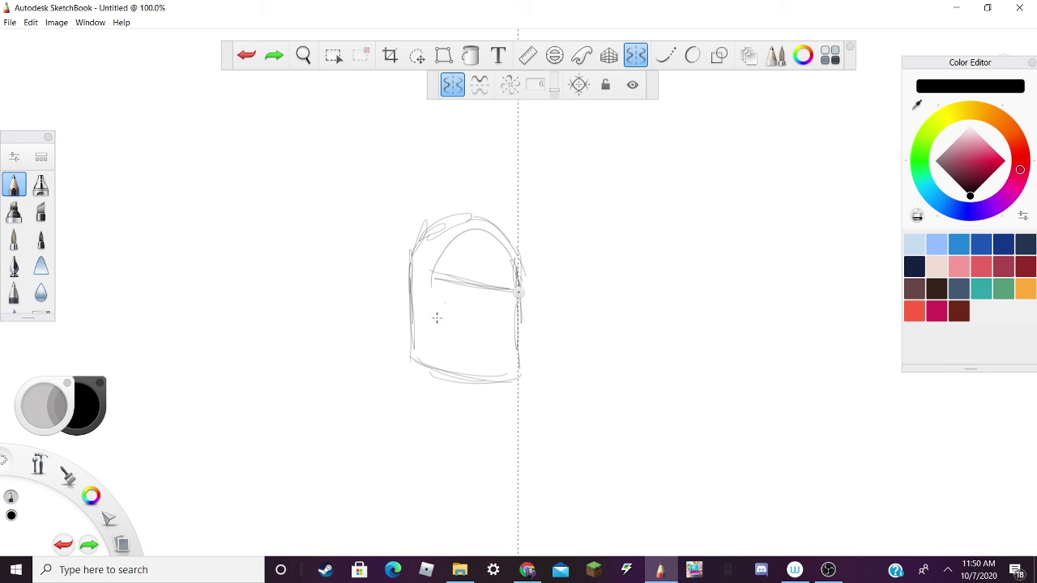
pyautogui.moveTo(413, 300)
pyautogui.mouseDown()
pyautogui.moveTo(449, 315)
pyautogui.moveTo(504, 311)
pyautogui.mouseUp()
pyautogui.click(247, 56)
pyautogui.moveTo(416, 296)
pyautogui.mouseDown()
pyautogui.moveTo(430, 312)
pyautogui.moveTo(467, 302)
pyautogui.moveTo(503, 311)
pyautogui.moveTo(497, 291)
pyautogui.moveTo(473, 292)
pyautogui.mouseUp()
pyautogui.click(246, 56)
pyautogui.moveTo(413, 303)
pyautogui.mouseDown()
pyautogui.moveTo(472, 321)
pyautogui.moveTo(408, 315)
pyautogui.moveTo(473, 363)
pyautogui.mouseUp()
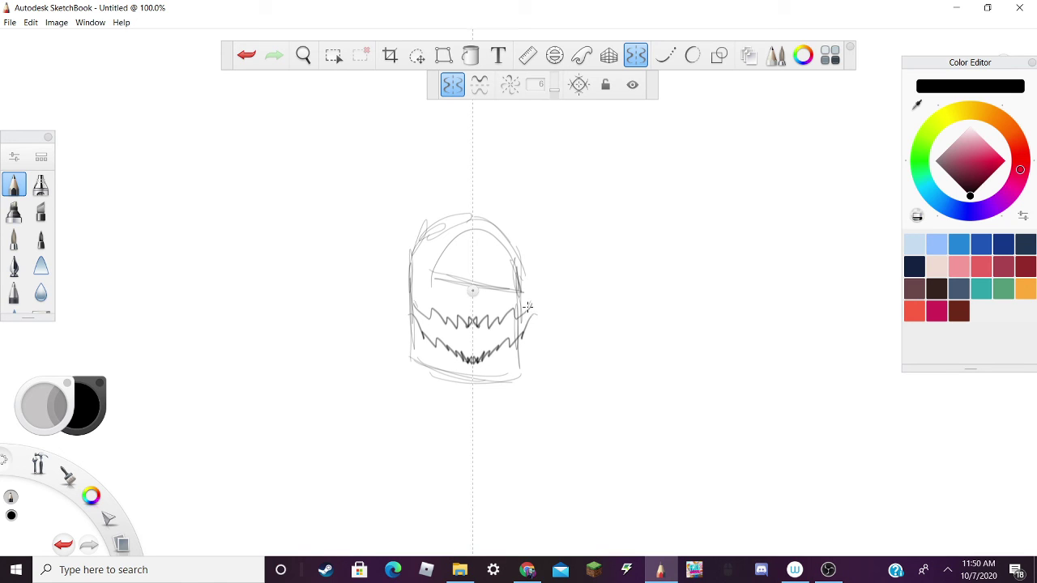
pyautogui.moveTo(530, 305); pyautogui.dragTo(539, 311)
pyautogui.click(636, 55)
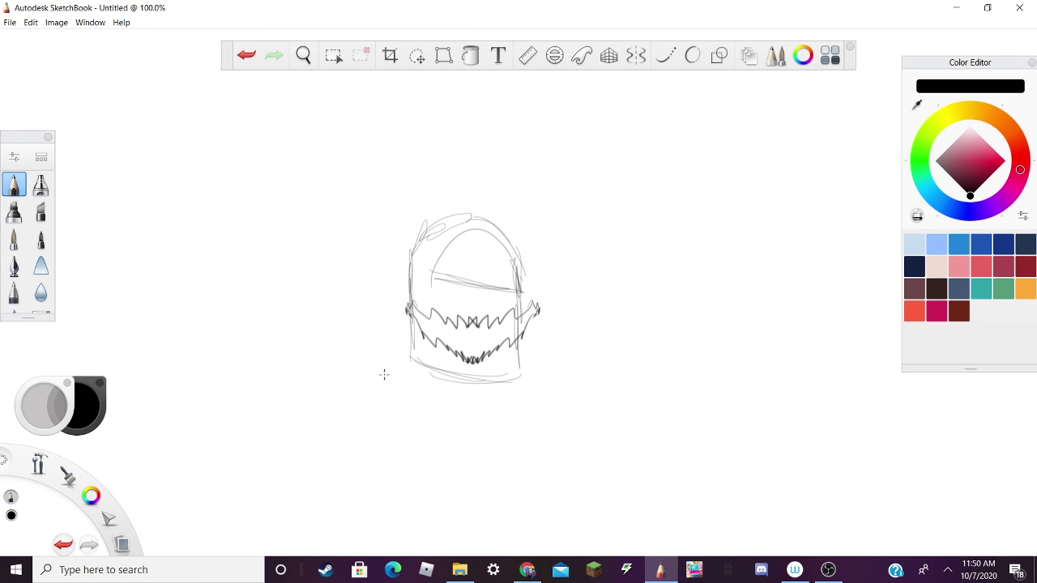
# Sketch three long curling tentacles rising from the monster's mouth to the left, the right and above its head
pyautogui.moveTo(453, 349)
pyautogui.mouseDown()
pyautogui.moveTo(426, 379)
pyautogui.moveTo(379, 350)
pyautogui.moveTo(375, 240)
pyautogui.moveTo(361, 218)
pyautogui.moveTo(300, 188)
pyautogui.moveTo(332, 193)
pyautogui.moveTo(275, 179)
pyautogui.moveTo(271, 262)
pyautogui.mouseUp()
pyautogui.moveTo(258, 219); pyautogui.dragTo(307, 293)
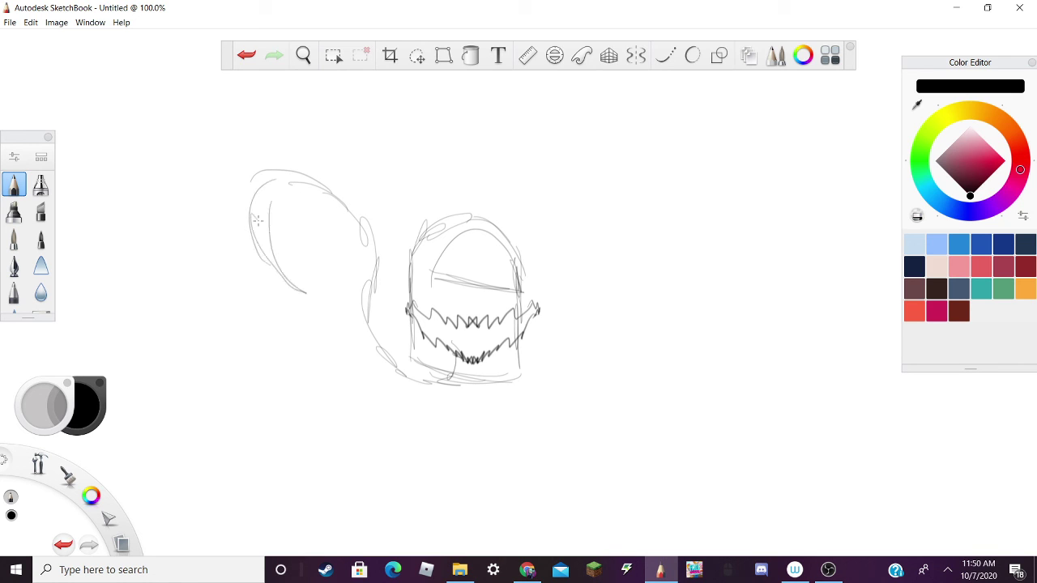
pyautogui.moveTo(277, 202)
pyautogui.mouseDown()
pyautogui.moveTo(332, 259)
pyautogui.moveTo(321, 341)
pyautogui.moveTo(327, 322)
pyautogui.moveTo(347, 351)
pyautogui.moveTo(461, 379)
pyautogui.moveTo(453, 388)
pyautogui.moveTo(535, 277)
pyautogui.moveTo(522, 212)
pyautogui.moveTo(527, 112)
pyautogui.moveTo(550, 163)
pyautogui.moveTo(556, 156)
pyautogui.moveTo(570, 232)
pyautogui.moveTo(559, 296)
pyautogui.moveTo(526, 316)
pyautogui.mouseUp()
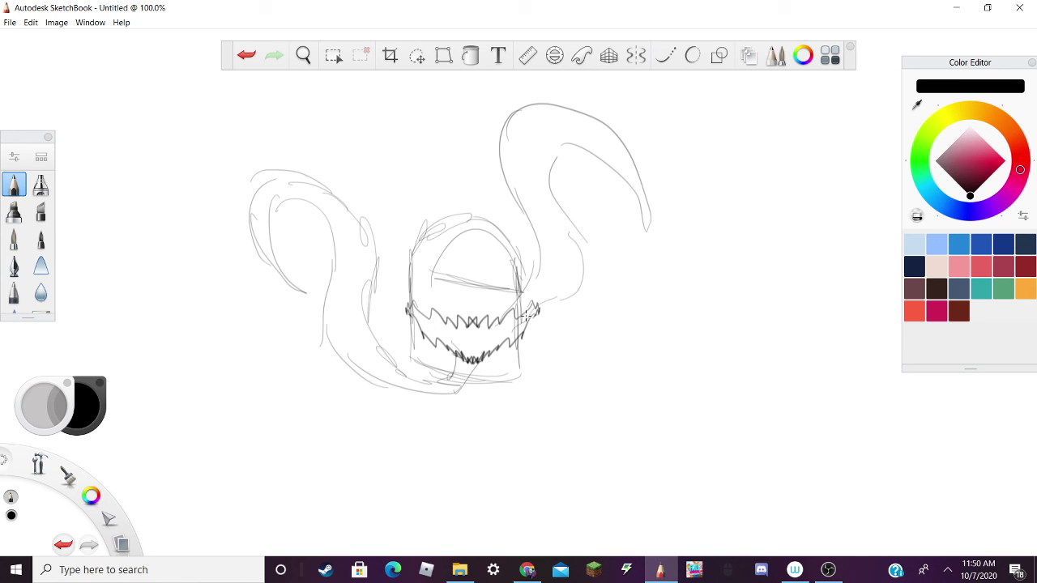
pyautogui.moveTo(458, 316)
pyautogui.mouseDown()
pyautogui.moveTo(425, 267)
pyautogui.moveTo(449, 162)
pyautogui.moveTo(449, 175)
pyautogui.moveTo(406, 108)
pyautogui.moveTo(350, 110)
pyautogui.moveTo(397, 75)
pyautogui.moveTo(519, 146)
pyautogui.moveTo(473, 198)
pyautogui.moveTo(486, 198)
pyautogui.moveTo(463, 285)
pyautogui.moveTo(484, 323)
pyautogui.mouseUp()
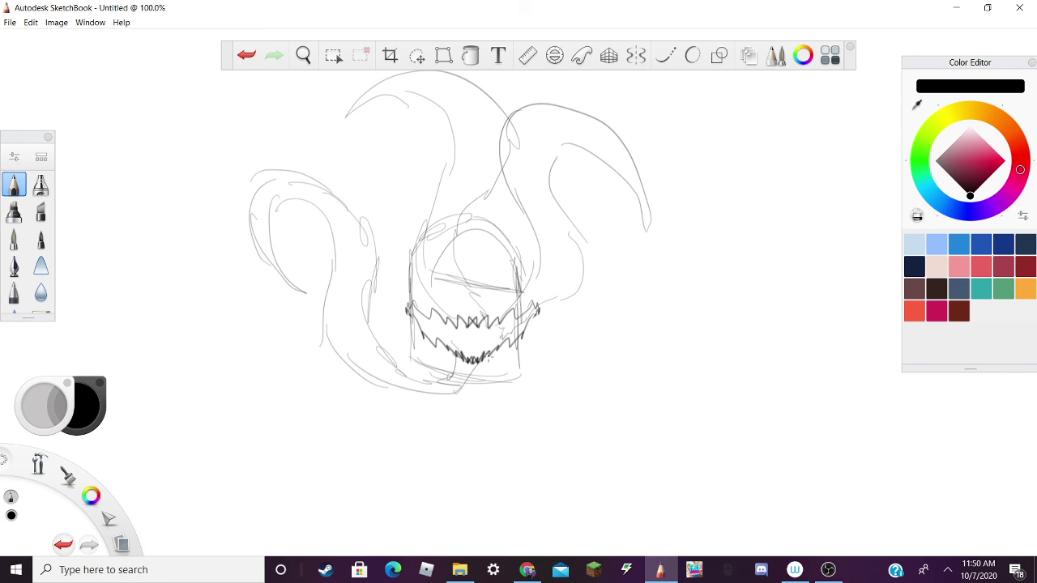
# Sketch two spread, furry legs with rough edges and flat feet beneath the monster's body
pyautogui.moveTo(409, 358)
pyautogui.mouseDown()
pyautogui.moveTo(402, 409)
pyautogui.moveTo(387, 415)
pyautogui.mouseUp()
pyautogui.moveTo(373, 464)
pyautogui.mouseDown()
pyautogui.moveTo(394, 477)
pyautogui.moveTo(431, 471)
pyautogui.moveTo(447, 462)
pyautogui.moveTo(443, 433)
pyautogui.mouseUp()
pyautogui.moveTo(522, 378)
pyautogui.mouseDown()
pyautogui.moveTo(558, 480)
pyautogui.moveTo(493, 469)
pyautogui.moveTo(494, 454)
pyautogui.moveTo(502, 469)
pyautogui.moveTo(507, 440)
pyautogui.moveTo(479, 389)
pyautogui.moveTo(496, 414)
pyautogui.mouseUp()
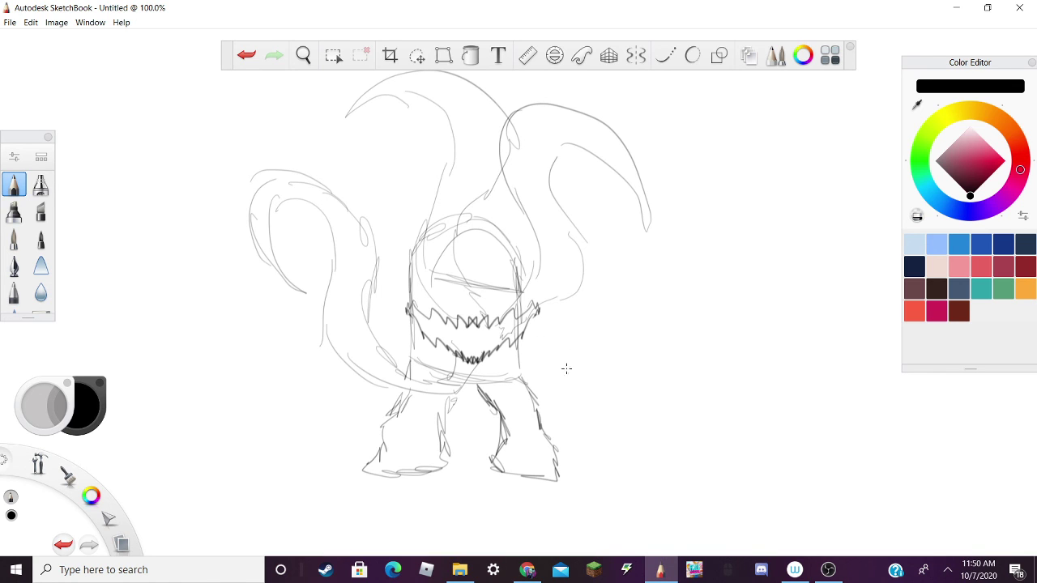
pyautogui.moveTo(550, 368)
pyautogui.mouseDown()
pyautogui.moveTo(557, 392)
pyautogui.moveTo(566, 366)
pyautogui.moveTo(612, 379)
pyautogui.mouseUp()
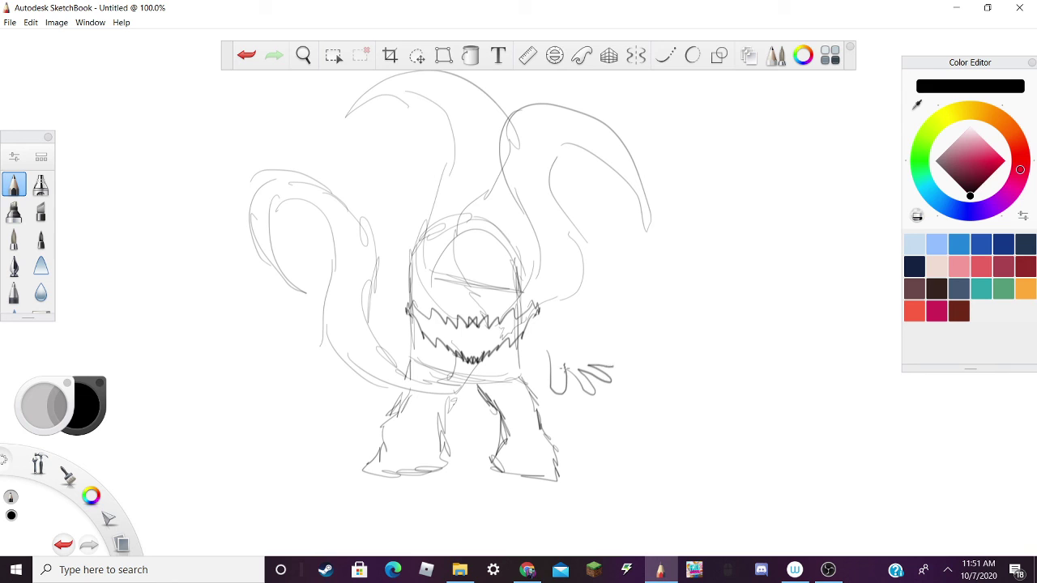
pyautogui.click(247, 54)
pyautogui.click(247, 55)
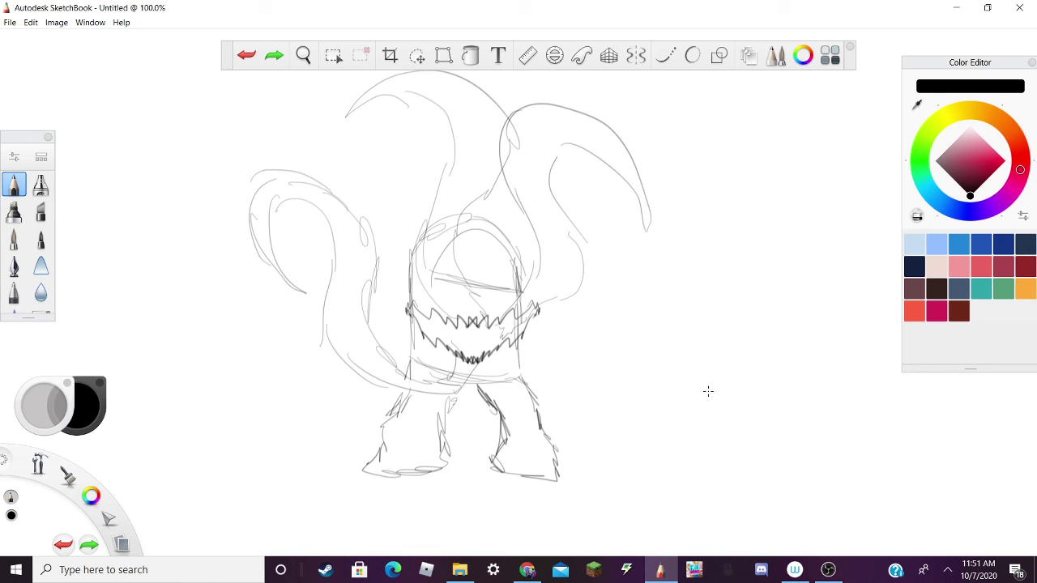
# Sketch a second rounded crewmate body with a domed visor on the empty canvas right of the monster
pyautogui.moveTo(478, 293); pyautogui.dragTo(479, 327)
pyautogui.moveTo(726, 432)
pyautogui.mouseDown()
pyautogui.moveTo(736, 337)
pyautogui.moveTo(771, 273)
pyautogui.moveTo(816, 266)
pyautogui.moveTo(850, 332)
pyautogui.moveTo(847, 411)
pyautogui.moveTo(808, 435)
pyautogui.moveTo(729, 421)
pyautogui.moveTo(840, 418)
pyautogui.mouseUp()
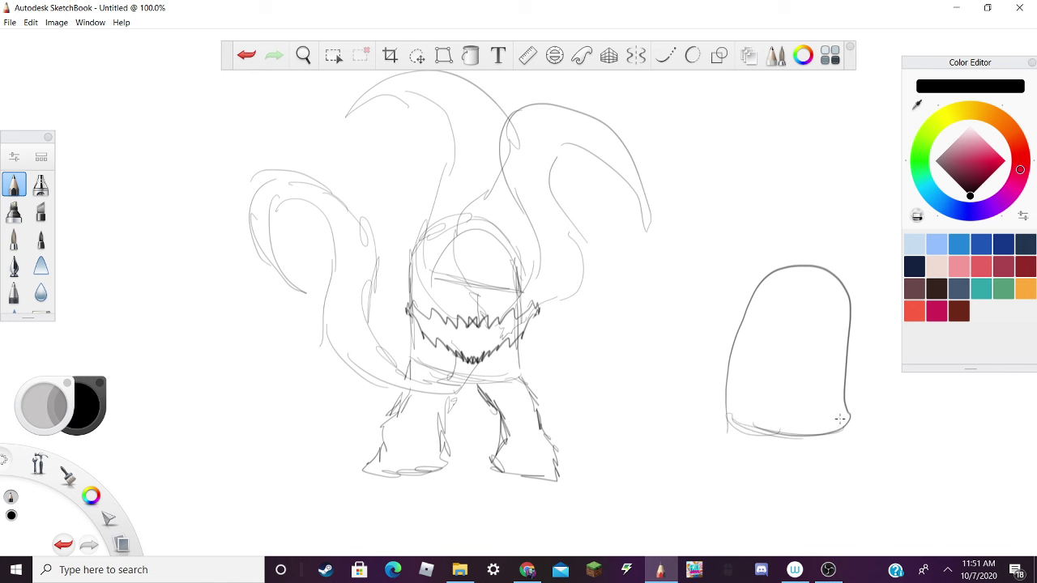
pyautogui.moveTo(847, 381)
pyautogui.mouseDown()
pyautogui.moveTo(844, 300)
pyautogui.moveTo(821, 271)
pyautogui.moveTo(774, 272)
pyautogui.mouseUp()
pyautogui.moveTo(749, 339)
pyautogui.mouseDown()
pyautogui.moveTo(821, 284)
pyautogui.moveTo(840, 358)
pyautogui.moveTo(749, 354)
pyautogui.moveTo(796, 357)
pyautogui.mouseUp()
pyautogui.moveTo(769, 283)
pyautogui.mouseDown()
pyautogui.moveTo(824, 285)
pyautogui.moveTo(764, 279)
pyautogui.mouseUp()
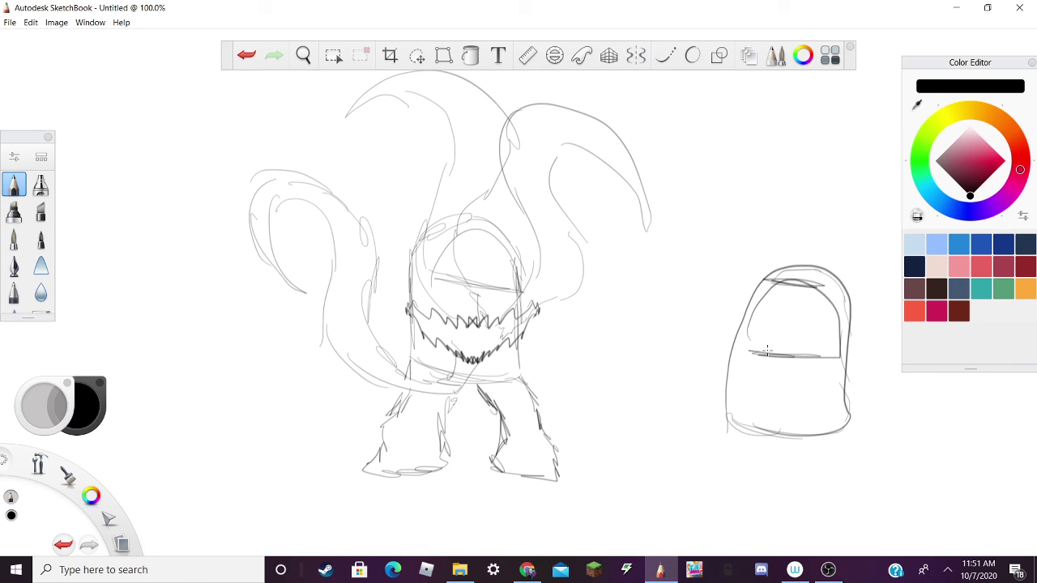
pyautogui.moveTo(739, 353)
pyautogui.mouseDown()
pyautogui.moveTo(848, 362)
pyautogui.moveTo(810, 353)
pyautogui.mouseUp()
# Sketch two flared legs under the second crewmate and an open, splayed hand floating at its right side
pyautogui.moveTo(731, 428)
pyautogui.mouseDown()
pyautogui.moveTo(718, 490)
pyautogui.moveTo(772, 504)
pyautogui.moveTo(788, 483)
pyautogui.moveTo(776, 428)
pyautogui.moveTo(806, 435)
pyautogui.moveTo(802, 505)
pyautogui.moveTo(846, 498)
pyautogui.moveTo(828, 499)
pyautogui.moveTo(848, 434)
pyautogui.mouseUp()
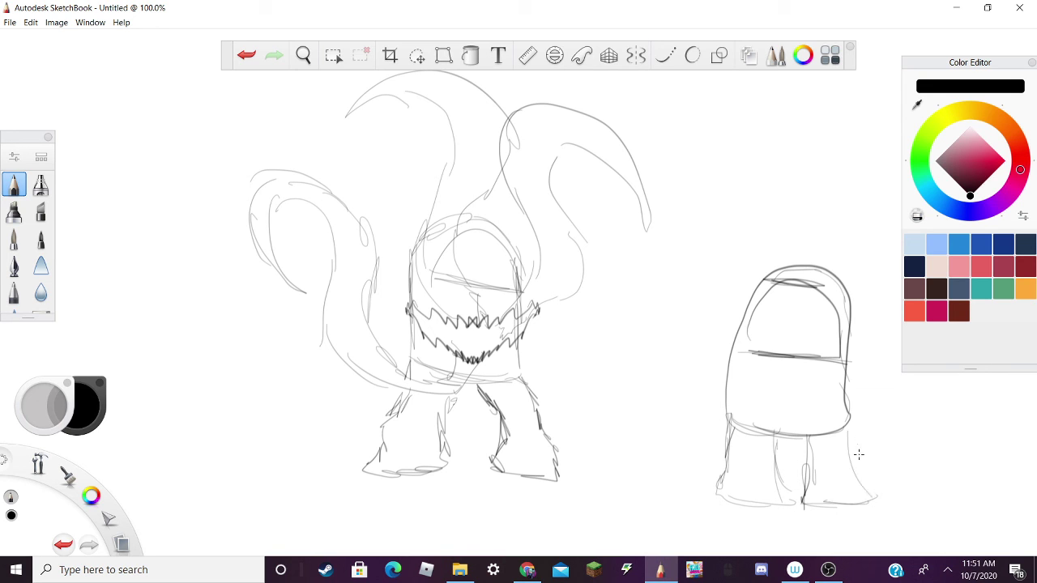
pyautogui.moveTo(857, 475); pyautogui.dragTo(847, 444)
pyautogui.moveTo(835, 405); pyautogui.dragTo(835, 437)
pyautogui.moveTo(874, 396)
pyautogui.mouseDown()
pyautogui.moveTo(884, 425)
pyautogui.moveTo(897, 408)
pyautogui.moveTo(929, 431)
pyautogui.moveTo(941, 408)
pyautogui.mouseUp()
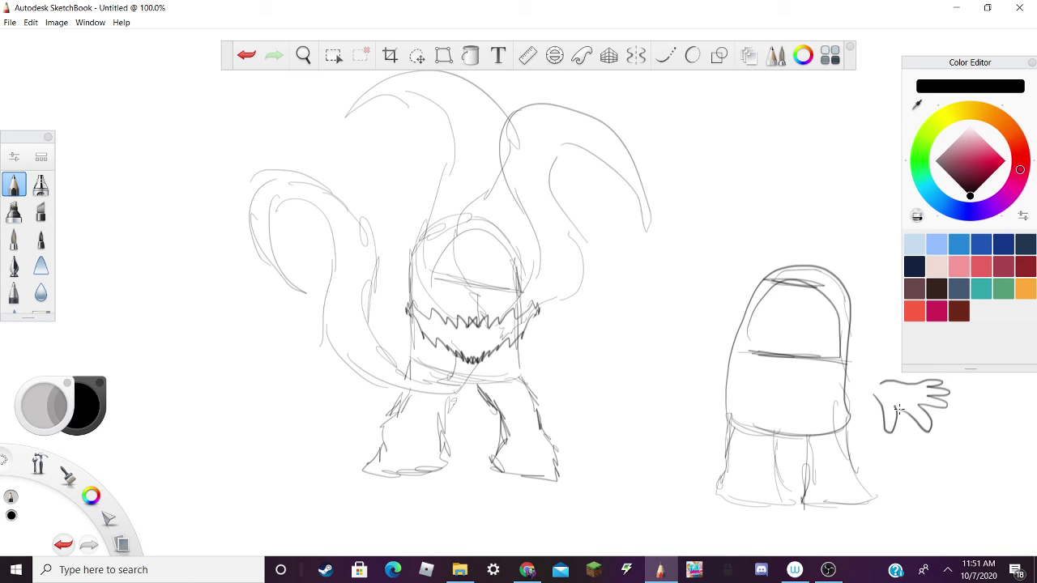
# Switch to the Among Us song on YouTube in Chrome, skip its ad, and return to SketchBook
pyautogui.click(528, 570)
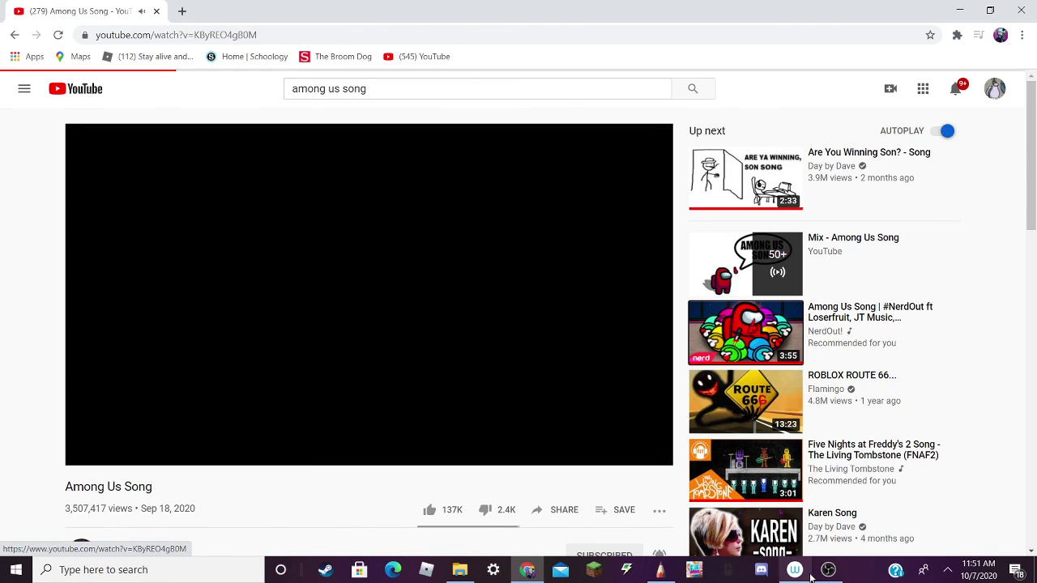
pyautogui.click(827, 571)
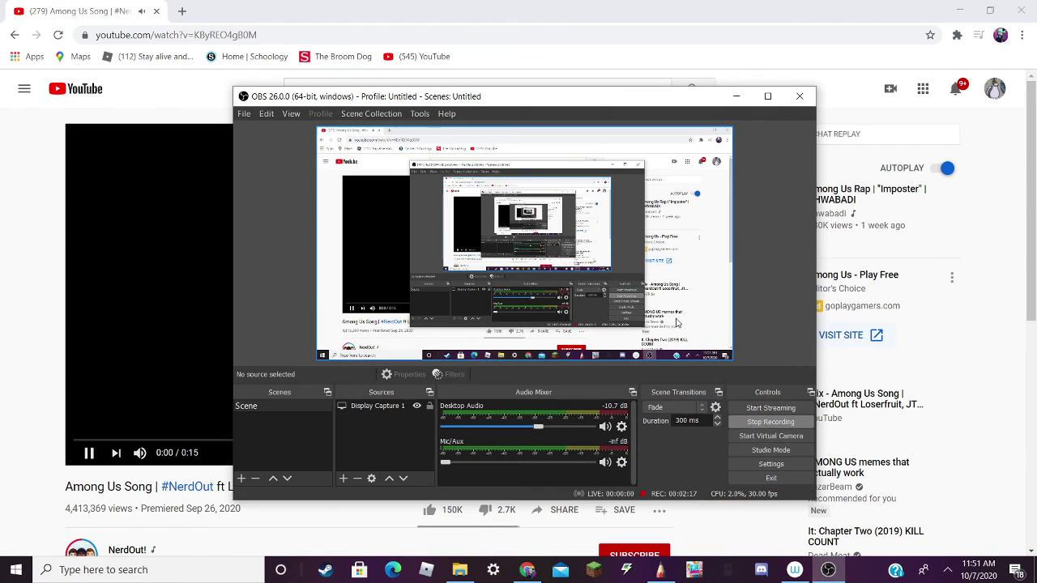
pyautogui.click(853, 543)
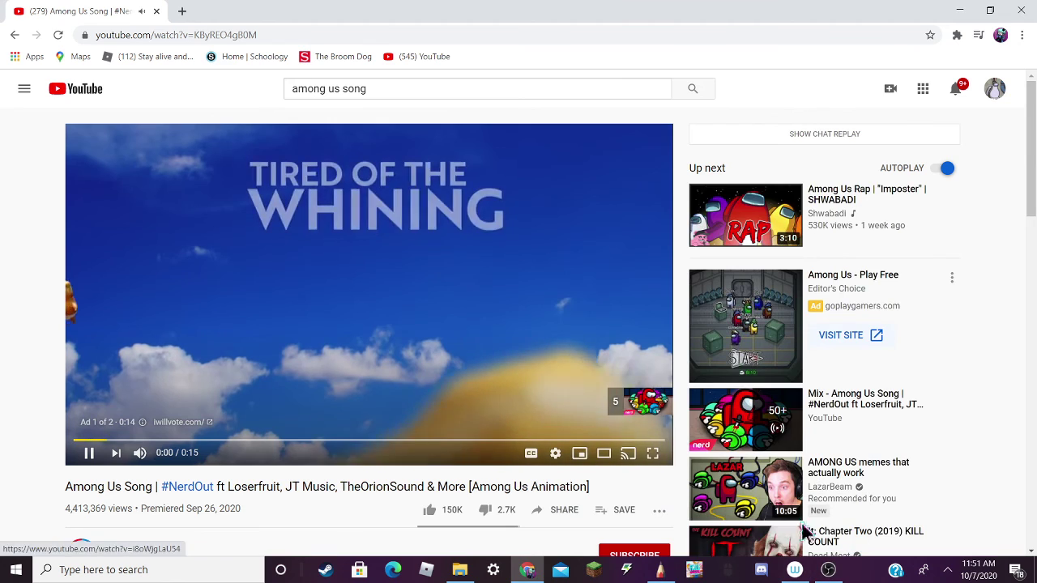
pyautogui.click(652, 570)
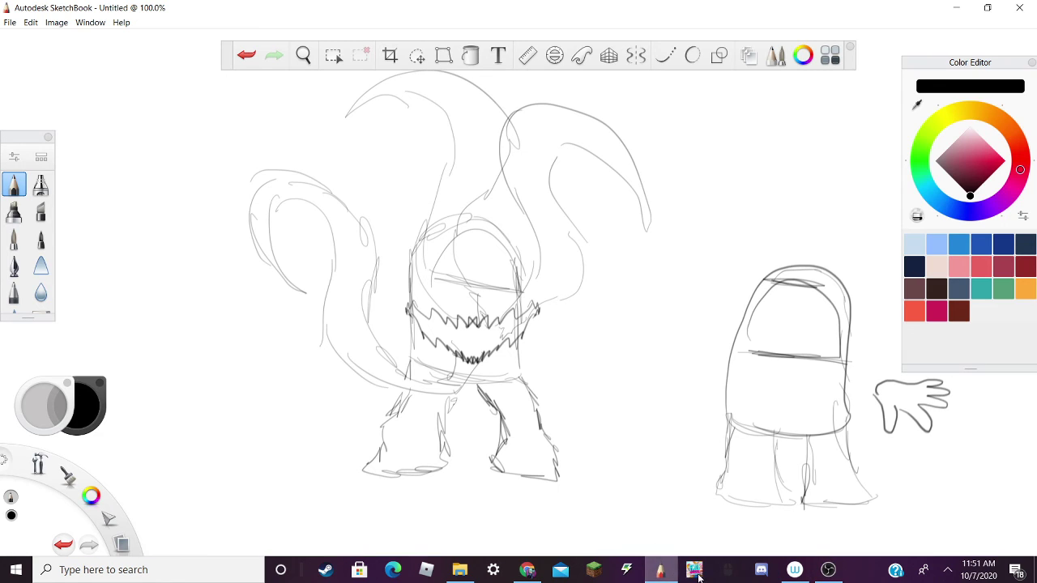
pyautogui.click(827, 570)
pyautogui.click(527, 570)
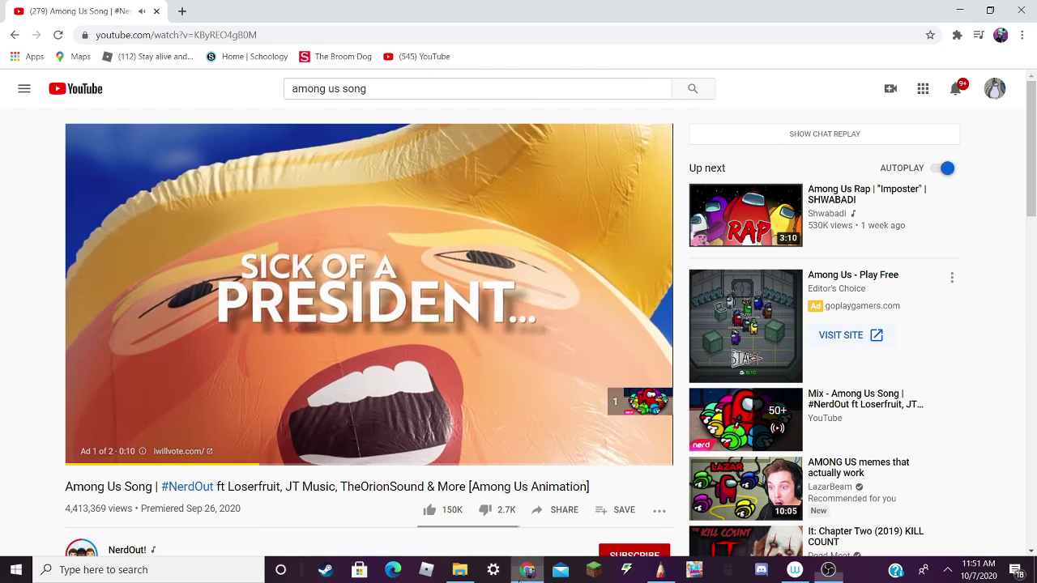
pyautogui.click(622, 398)
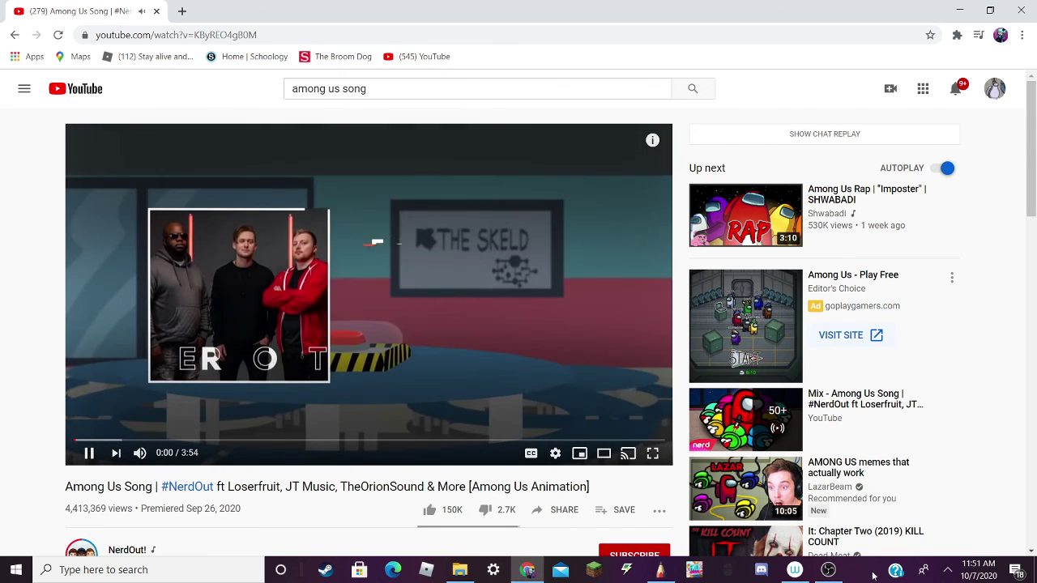
pyautogui.click(827, 570)
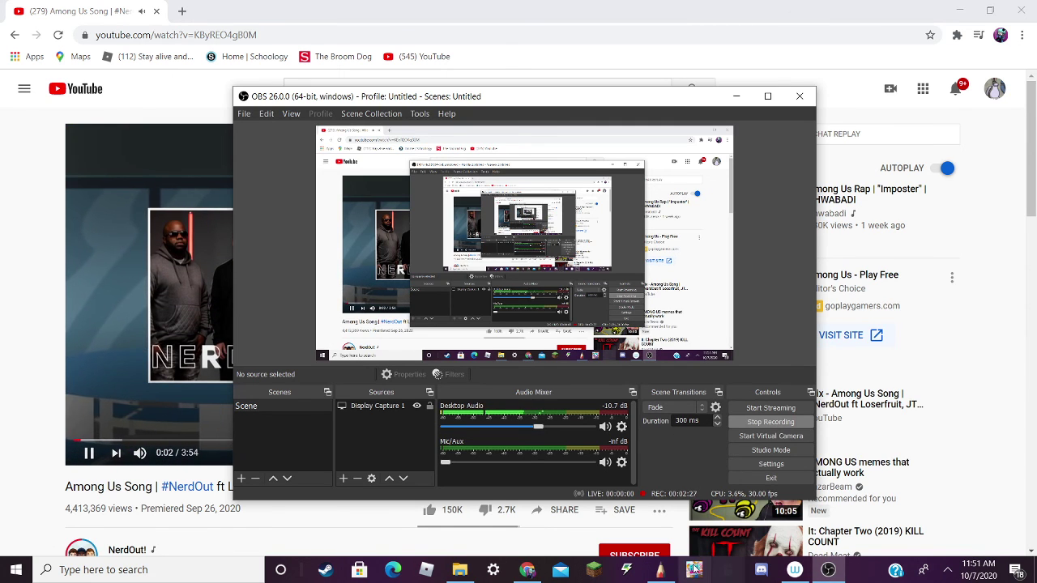
pyautogui.click(660, 570)
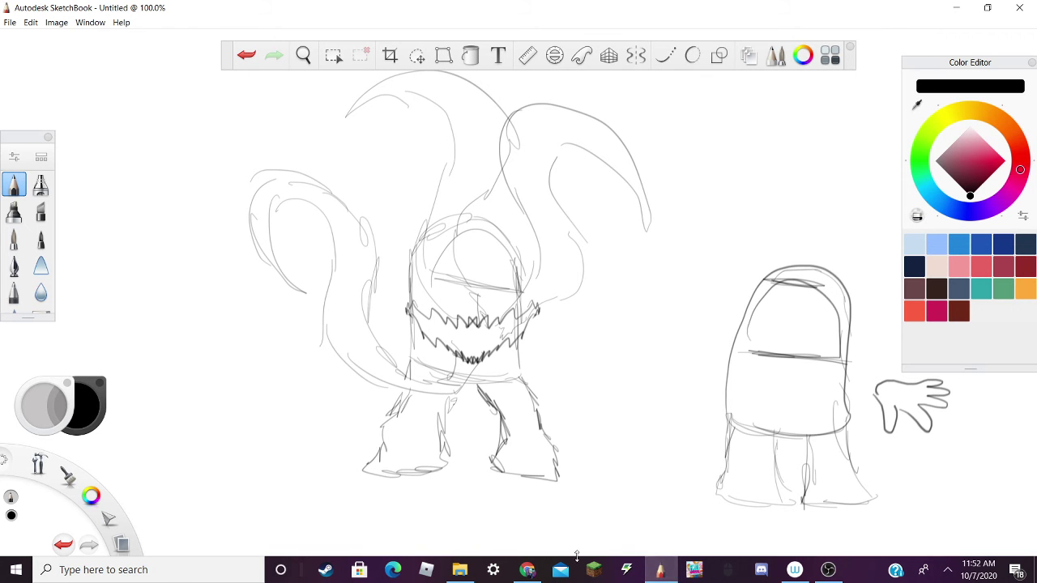
# Sketch a curled hand at the second crewmate's left and a rounded box around its open right hand
pyautogui.moveTo(666, 427)
pyautogui.mouseDown()
pyautogui.moveTo(672, 386)
pyautogui.moveTo(657, 423)
pyautogui.moveTo(664, 392)
pyautogui.mouseUp()
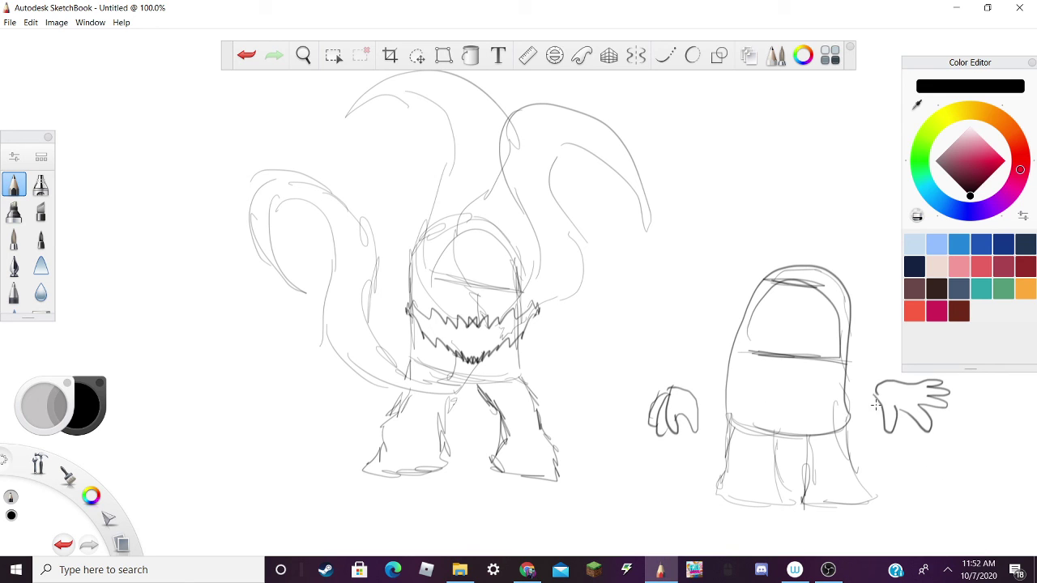
pyautogui.moveTo(874, 396)
pyautogui.mouseDown()
pyautogui.moveTo(879, 449)
pyautogui.moveTo(953, 453)
pyautogui.moveTo(956, 409)
pyautogui.moveTo(944, 397)
pyautogui.mouseUp()
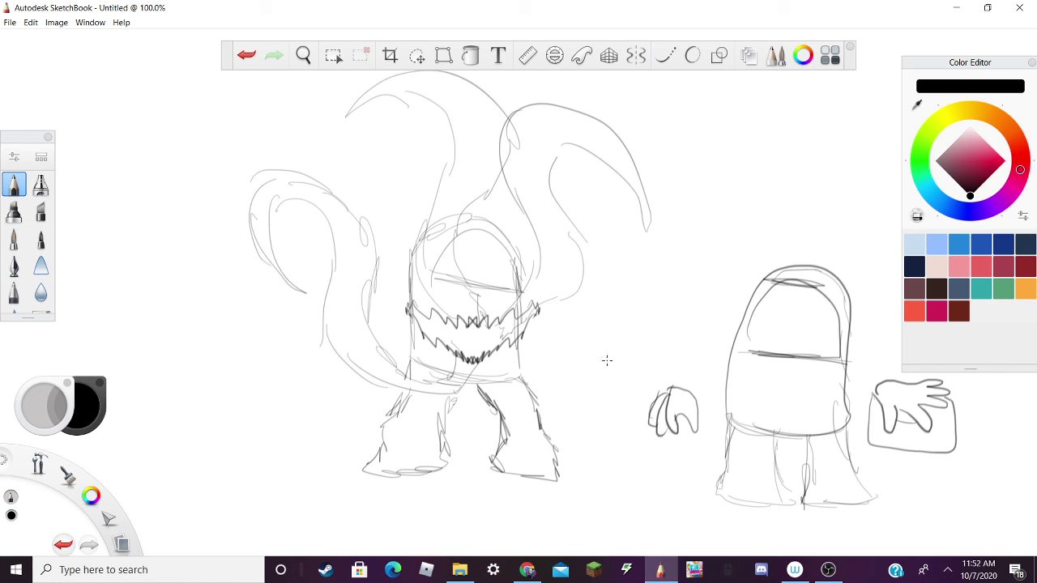
# Draw a wavy tentacle reaching from the monster's lower body to the second crewmate and curling up towards its visor
pyautogui.moveTo(525, 350)
pyautogui.mouseDown()
pyautogui.moveTo(596, 376)
pyautogui.moveTo(657, 361)
pyautogui.moveTo(742, 385)
pyautogui.mouseUp()
pyautogui.moveTo(515, 361)
pyautogui.mouseDown()
pyautogui.moveTo(590, 401)
pyautogui.moveTo(672, 387)
pyautogui.moveTo(734, 397)
pyautogui.moveTo(739, 370)
pyautogui.moveTo(734, 426)
pyautogui.moveTo(747, 356)
pyautogui.mouseUp()
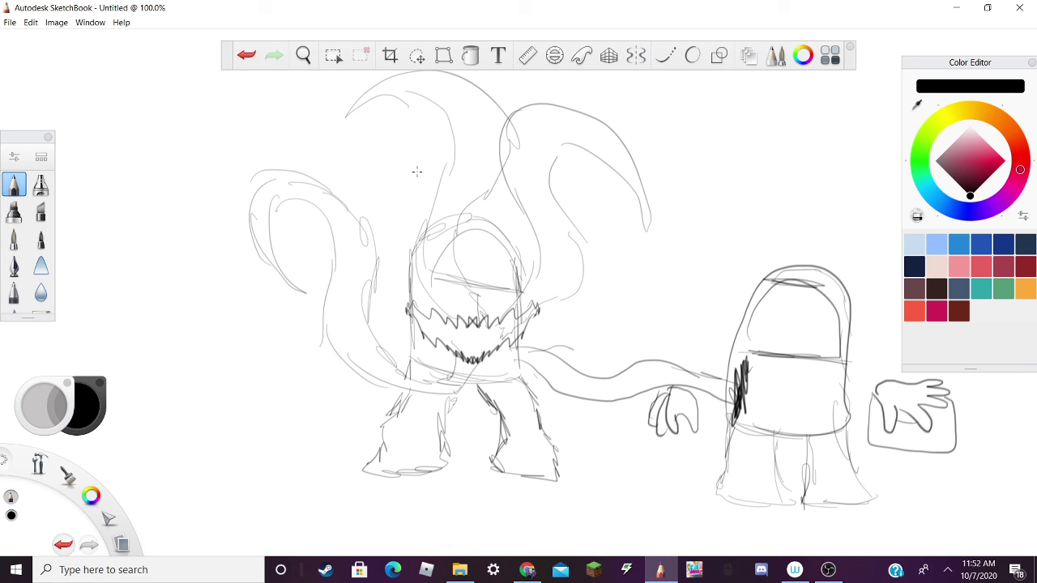
pyautogui.click(246, 54)
pyautogui.click(247, 54)
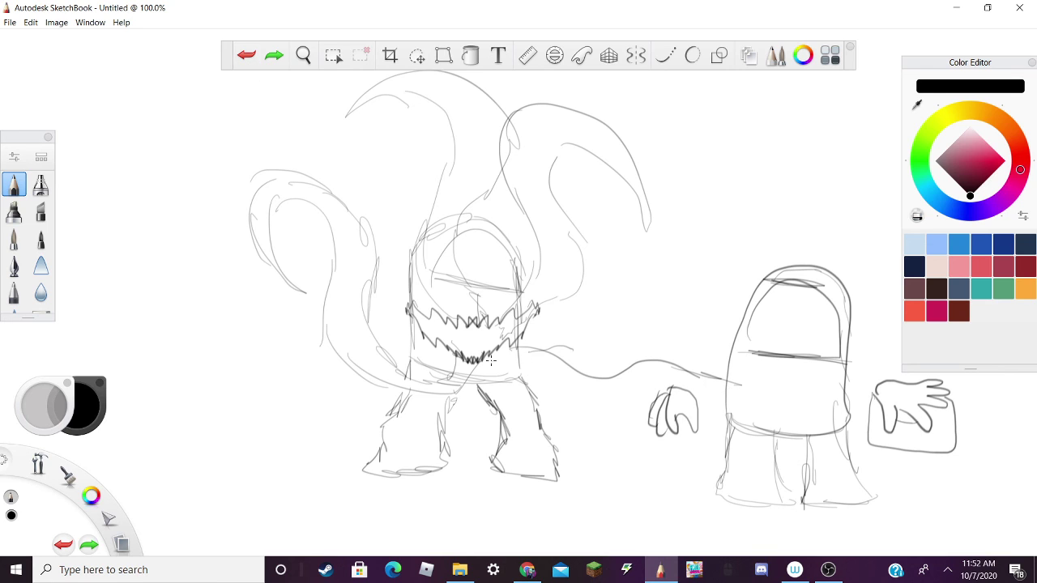
pyautogui.moveTo(490, 359)
pyautogui.mouseDown()
pyautogui.moveTo(723, 400)
pyautogui.moveTo(739, 362)
pyautogui.moveTo(705, 307)
pyautogui.moveTo(752, 330)
pyautogui.mouseUp()
# Scribble jagged facial features and a wavy mouth inside the second crewmate's visor
pyautogui.moveTo(744, 373)
pyautogui.mouseDown()
pyautogui.moveTo(757, 313)
pyautogui.moveTo(759, 343)
pyautogui.moveTo(758, 314)
pyautogui.moveTo(777, 309)
pyautogui.moveTo(787, 329)
pyautogui.moveTo(800, 289)
pyautogui.mouseUp()
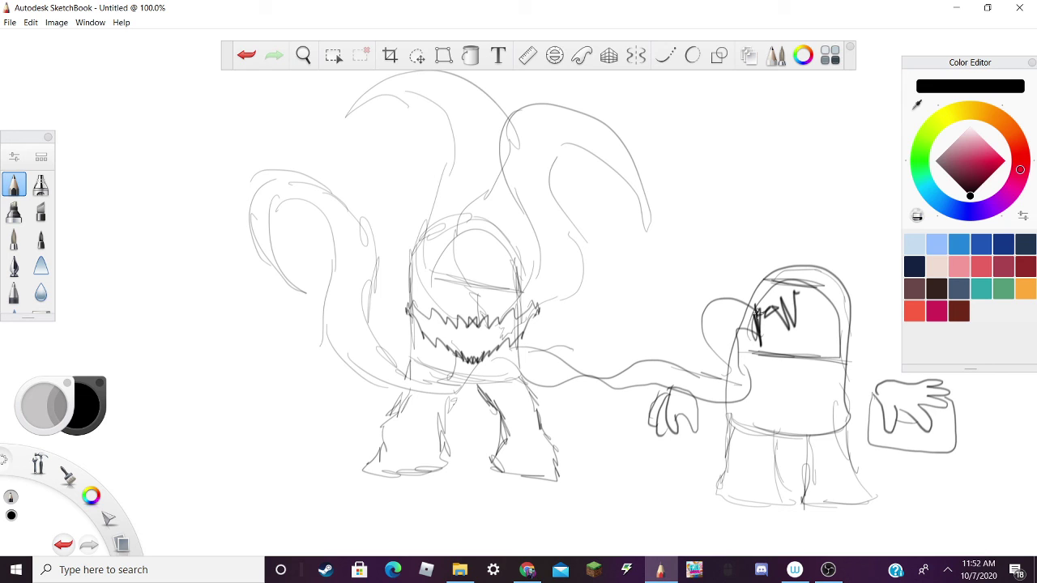
pyautogui.moveTo(758, 332)
pyautogui.mouseDown()
pyautogui.moveTo(792, 348)
pyautogui.moveTo(817, 345)
pyautogui.moveTo(776, 350)
pyautogui.mouseUp()
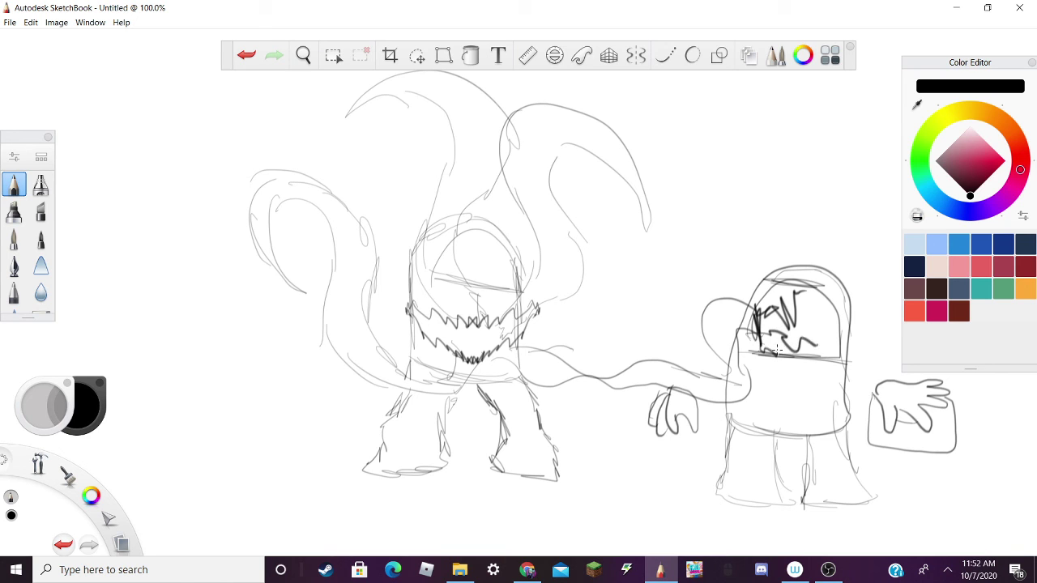
# Wrap the tentacle's coils around the second crewmate's head, torso and legs, ending in a curled tip below its feet
pyautogui.moveTo(836, 323)
pyautogui.mouseDown()
pyautogui.moveTo(851, 324)
pyautogui.moveTo(840, 332)
pyautogui.moveTo(837, 318)
pyautogui.moveTo(862, 276)
pyautogui.moveTo(802, 243)
pyautogui.mouseUp()
pyautogui.moveTo(846, 324)
pyautogui.mouseDown()
pyautogui.moveTo(845, 220)
pyautogui.moveTo(769, 203)
pyautogui.moveTo(694, 261)
pyautogui.moveTo(680, 328)
pyautogui.mouseUp()
pyautogui.moveTo(819, 242)
pyautogui.mouseDown()
pyautogui.moveTo(758, 245)
pyautogui.moveTo(743, 278)
pyautogui.mouseUp()
pyautogui.moveTo(687, 306)
pyautogui.mouseDown()
pyautogui.moveTo(717, 356)
pyautogui.moveTo(828, 413)
pyautogui.mouseUp()
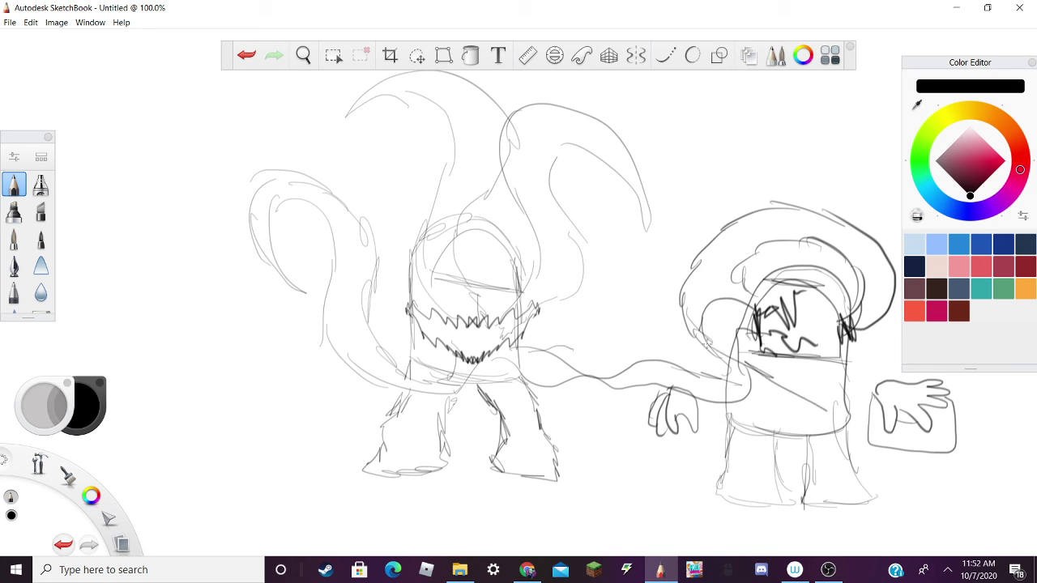
pyautogui.moveTo(747, 288)
pyautogui.mouseDown()
pyautogui.moveTo(805, 358)
pyautogui.moveTo(861, 385)
pyautogui.moveTo(852, 413)
pyautogui.mouseUp()
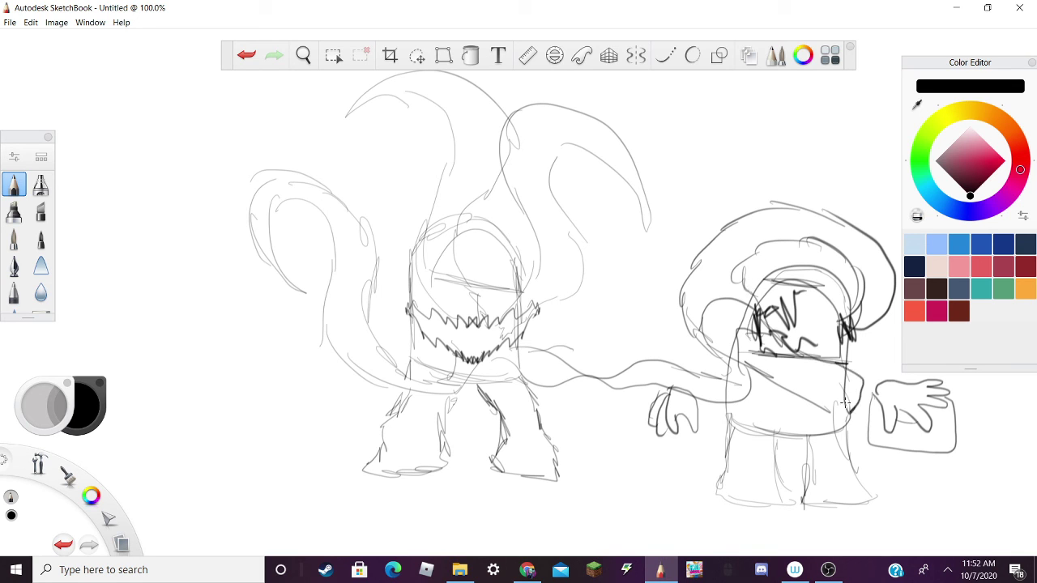
pyautogui.moveTo(722, 416)
pyautogui.mouseDown()
pyautogui.moveTo(701, 427)
pyautogui.moveTo(706, 462)
pyautogui.moveTo(810, 486)
pyautogui.moveTo(896, 484)
pyautogui.moveTo(765, 438)
pyautogui.moveTo(867, 447)
pyautogui.moveTo(893, 483)
pyautogui.moveTo(829, 512)
pyautogui.moveTo(746, 510)
pyautogui.moveTo(732, 543)
pyautogui.moveTo(855, 536)
pyautogui.moveTo(893, 509)
pyautogui.moveTo(901, 461)
pyautogui.mouseUp()
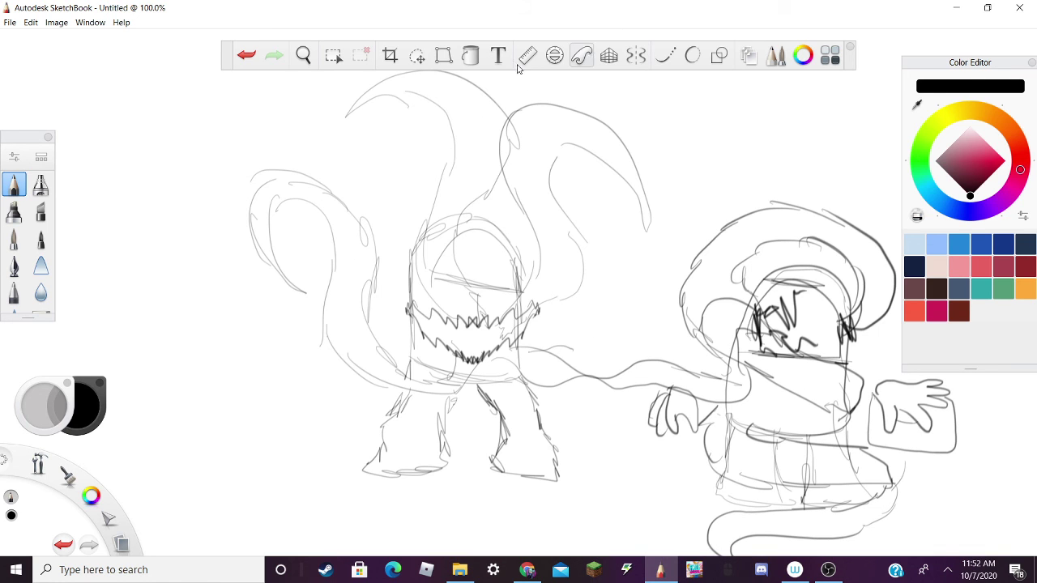
# Choose the Hard Eraser and set its size to 39.4
pyautogui.moveTo(39, 296); pyautogui.dragTo(40, 267)
pyautogui.click(41, 294)
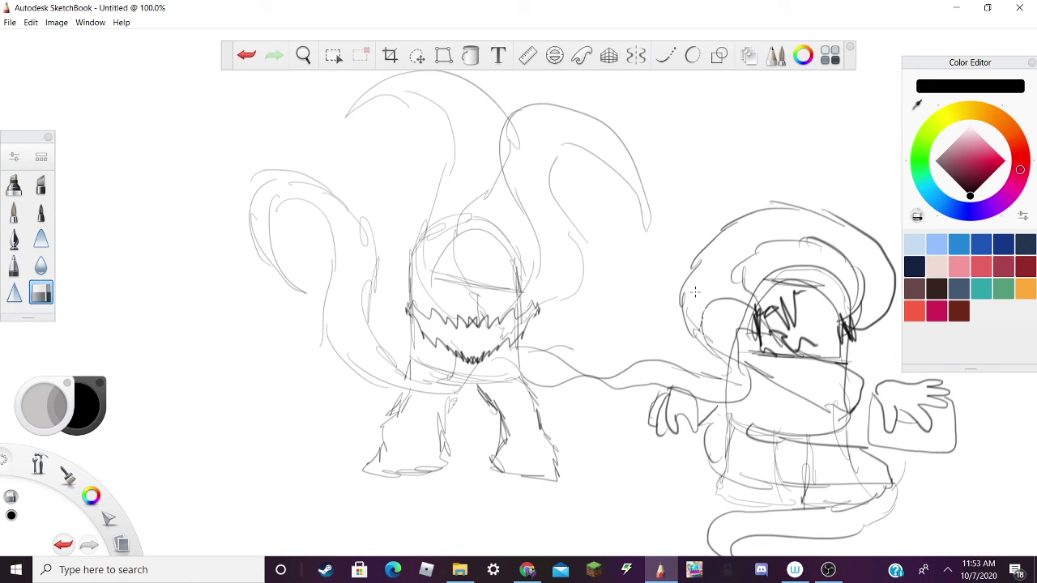
pyautogui.scroll(-1, 48, 287)
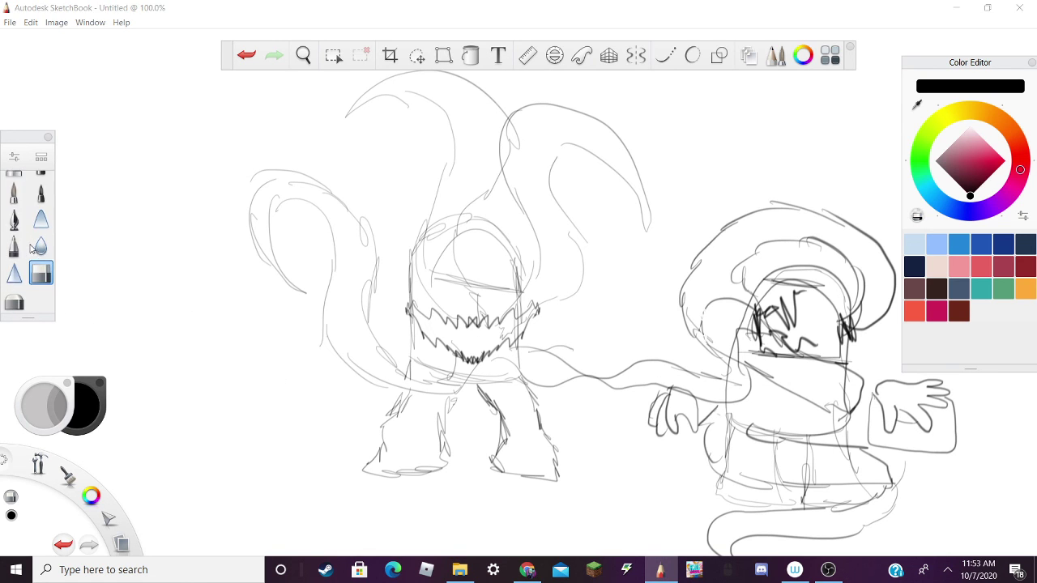
pyautogui.click(14, 300)
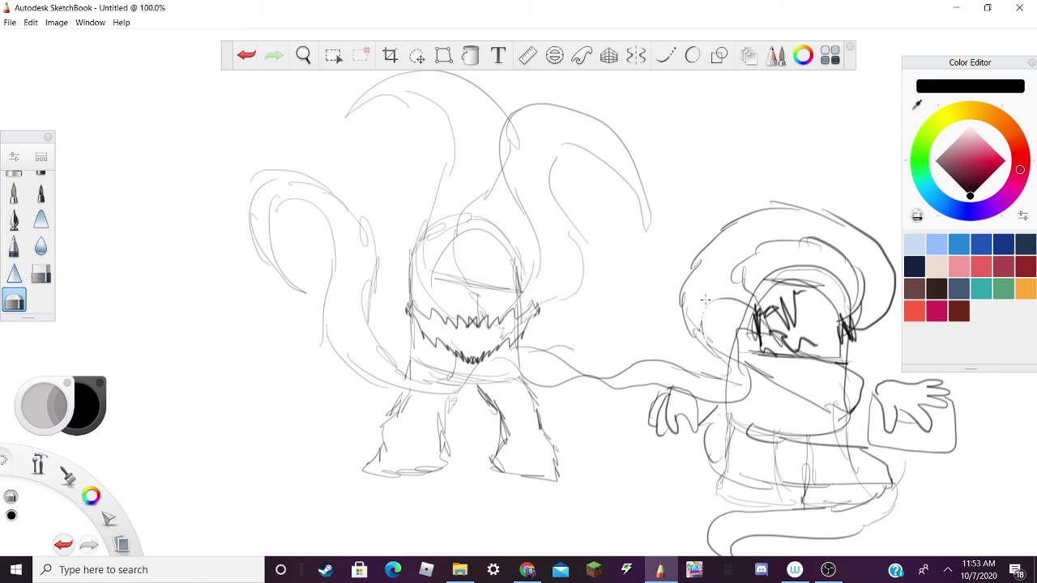
pyautogui.click(42, 276)
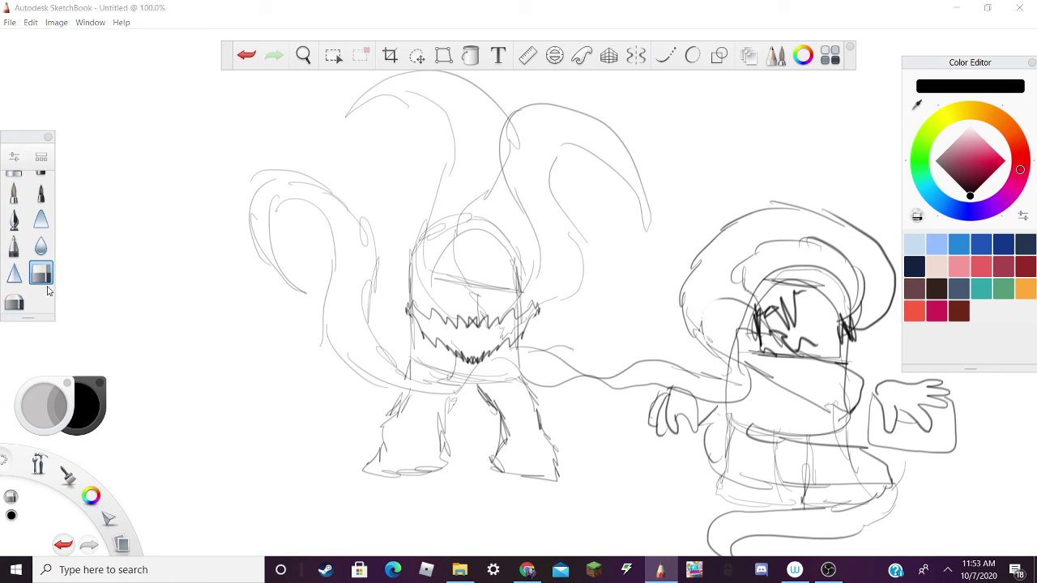
pyautogui.click(24, 156)
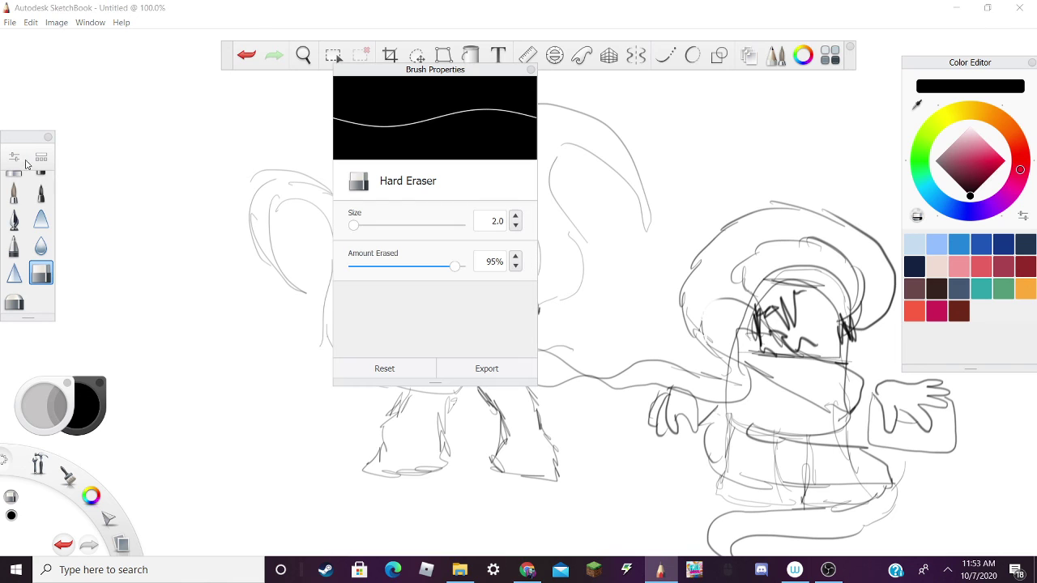
pyautogui.click(391, 225)
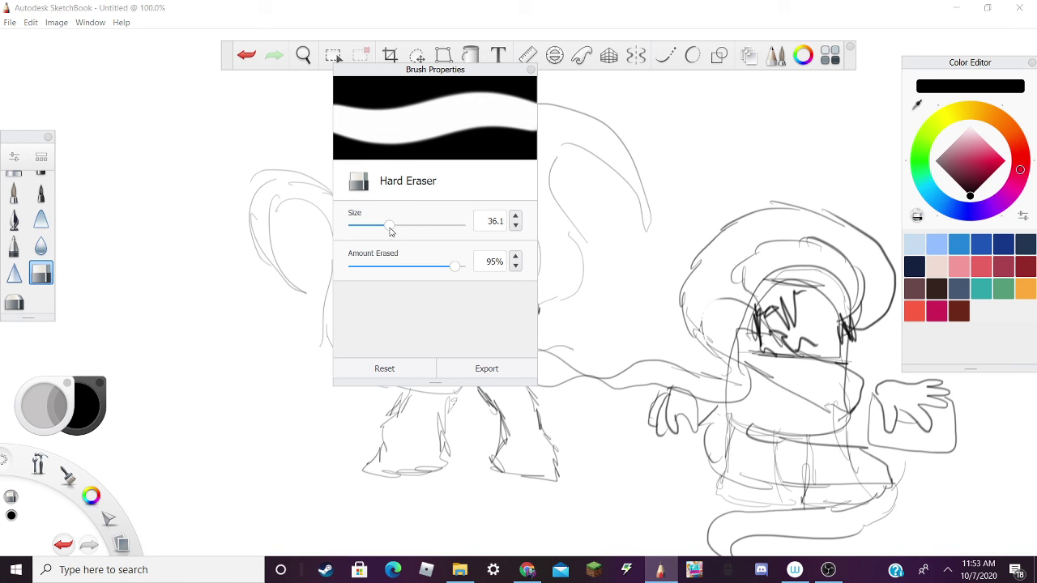
pyautogui.click(392, 230)
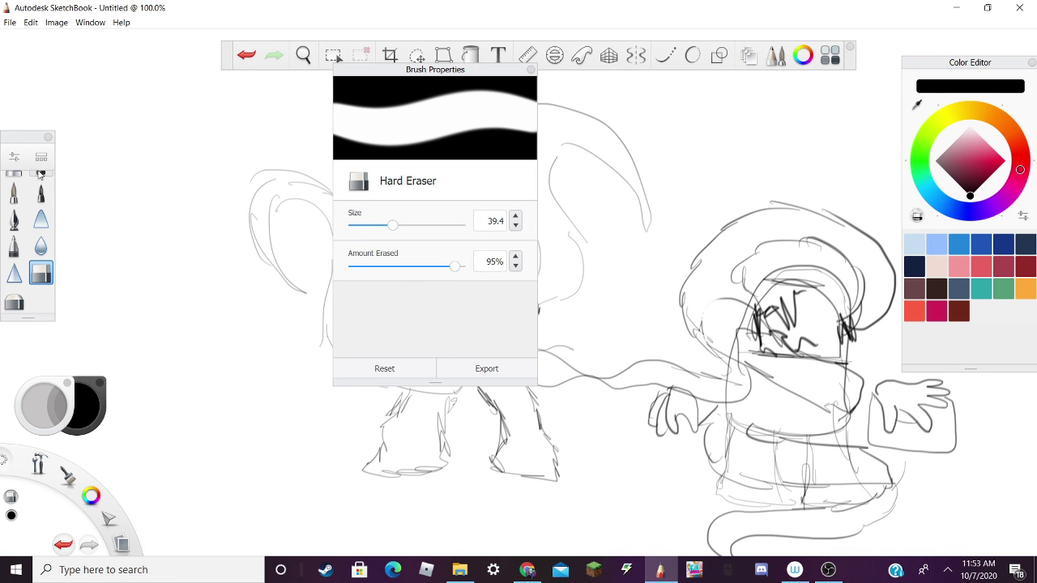
pyautogui.click(15, 156)
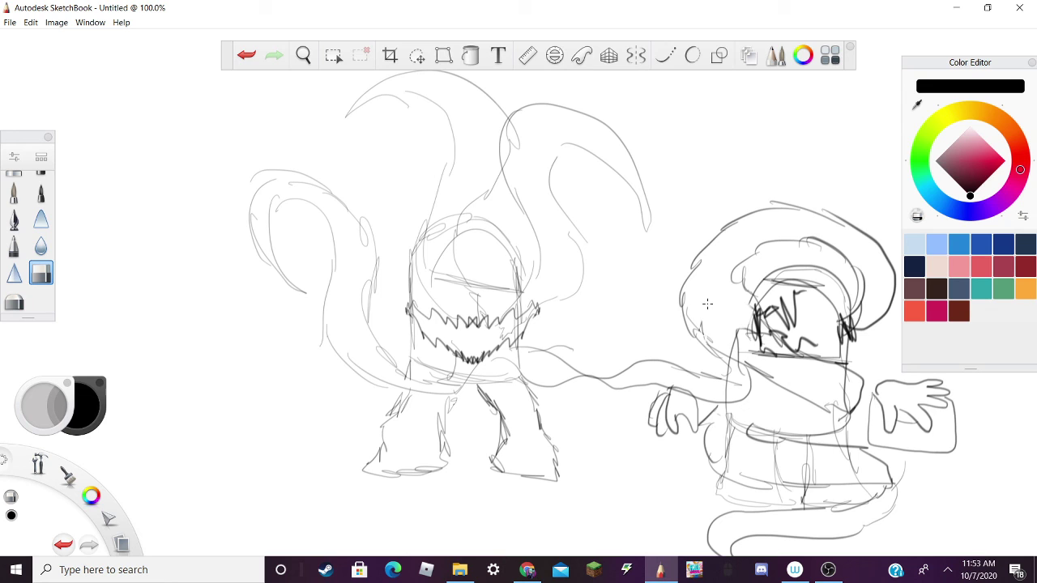
# Erase the crewmate's body and leg lines that overlap the tentacle coils around its torso and legs
pyautogui.moveTo(741, 352)
pyautogui.mouseDown()
pyautogui.moveTo(717, 354)
pyautogui.moveTo(838, 405)
pyautogui.moveTo(761, 413)
pyautogui.moveTo(725, 446)
pyautogui.mouseUp()
pyautogui.moveTo(776, 470); pyautogui.dragTo(808, 461)
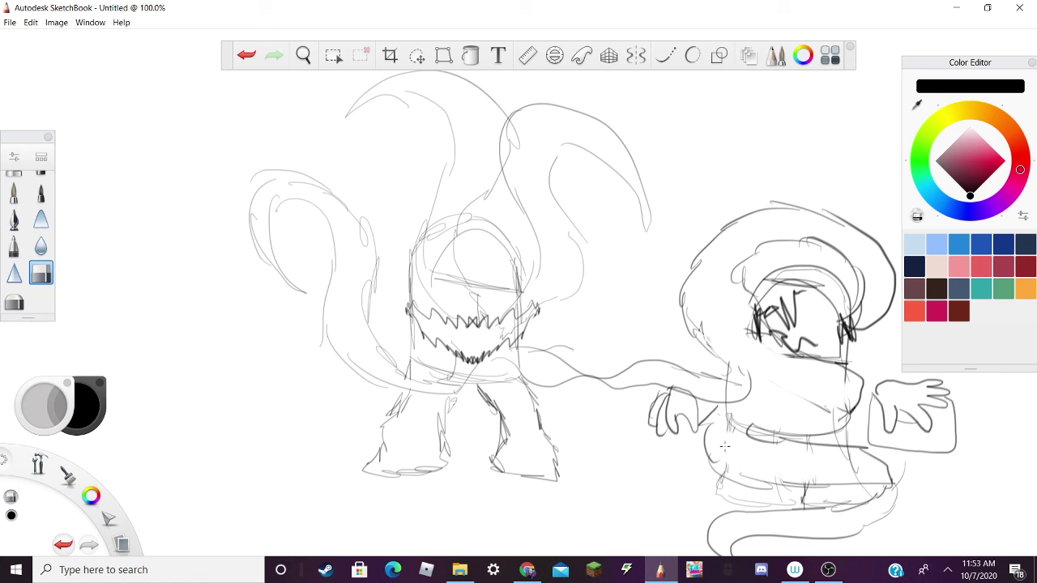
pyautogui.moveTo(724, 446)
pyautogui.mouseDown()
pyautogui.moveTo(818, 448)
pyautogui.moveTo(859, 478)
pyautogui.moveTo(851, 527)
pyautogui.moveTo(871, 514)
pyautogui.mouseUp()
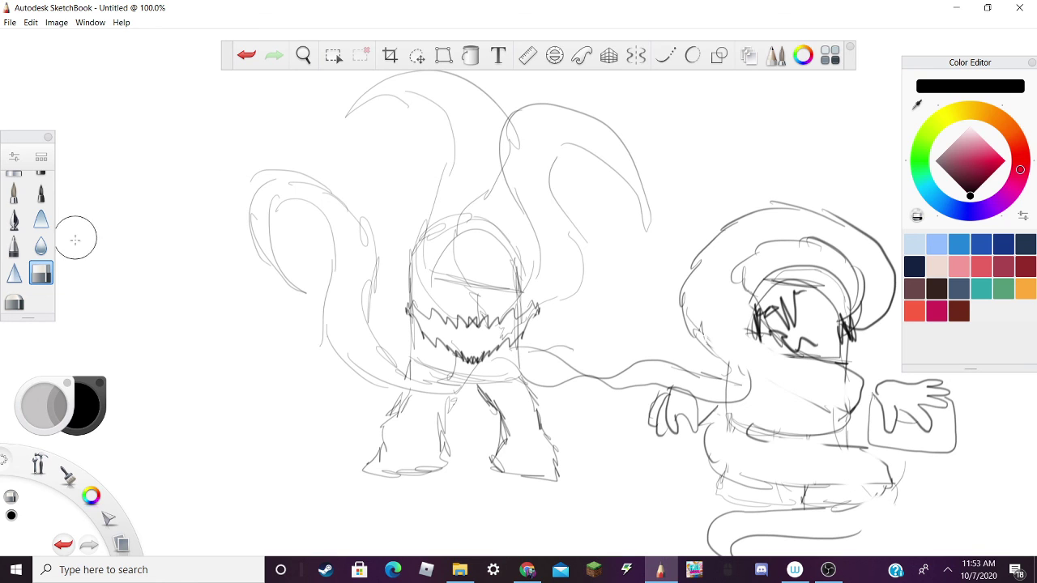
# Redraw the tentacle coil's edges diagonally across the crewmate's torso with the pencil and shade beside the open hand
pyautogui.click(14, 218)
pyautogui.scroll(2, 27, 243)
pyautogui.click(14, 184)
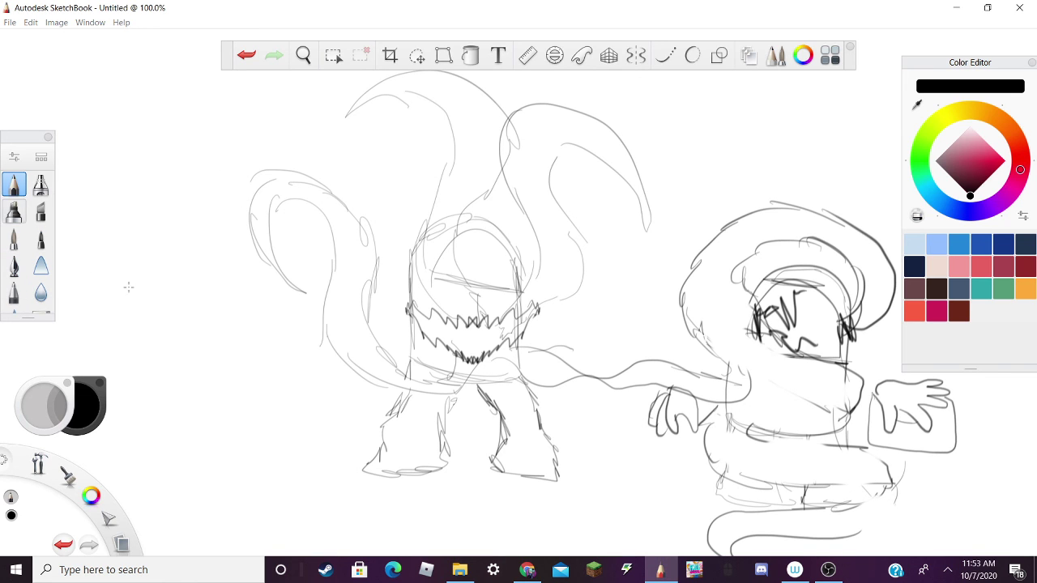
pyautogui.moveTo(708, 349)
pyautogui.mouseDown()
pyautogui.moveTo(739, 376)
pyautogui.moveTo(810, 405)
pyautogui.mouseUp()
pyautogui.moveTo(744, 370); pyautogui.dragTo(849, 411)
pyautogui.moveTo(840, 371)
pyautogui.mouseDown()
pyautogui.moveTo(747, 338)
pyautogui.moveTo(862, 392)
pyautogui.moveTo(833, 442)
pyautogui.mouseUp()
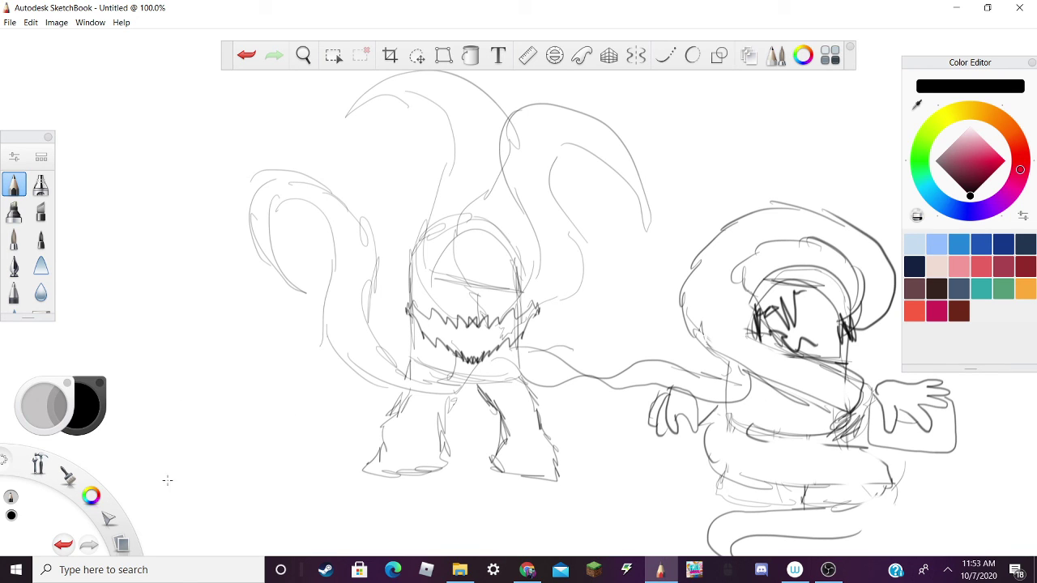
pyautogui.moveTo(163, 473)
pyautogui.mouseDown()
pyautogui.moveTo(158, 404)
pyautogui.moveTo(173, 337)
pyautogui.moveTo(225, 321)
pyautogui.moveTo(268, 370)
pyautogui.moveTo(274, 433)
pyautogui.moveTo(244, 461)
pyautogui.moveTo(170, 468)
pyautogui.mouseUp()
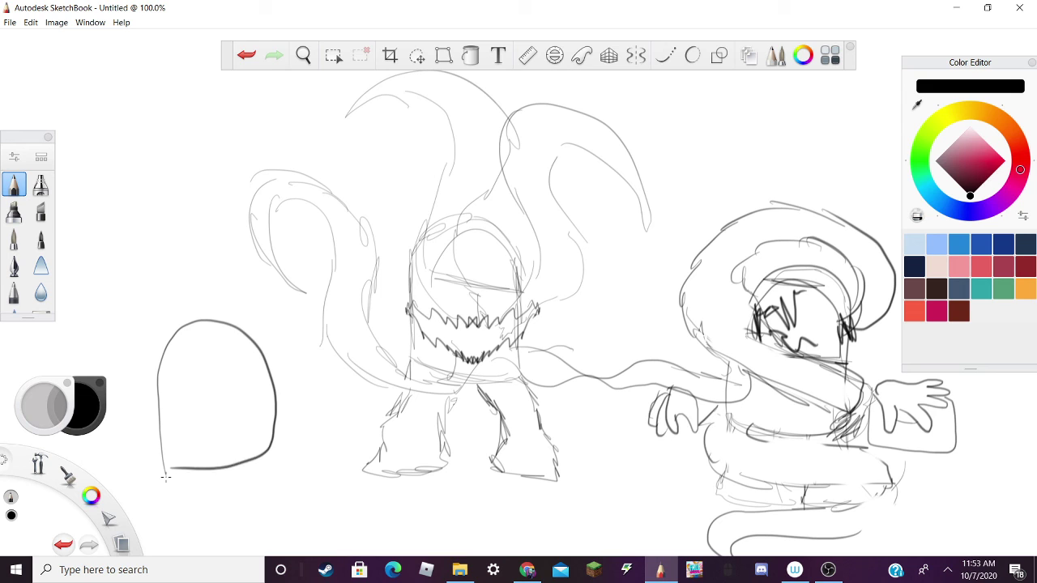
pyautogui.click(248, 64)
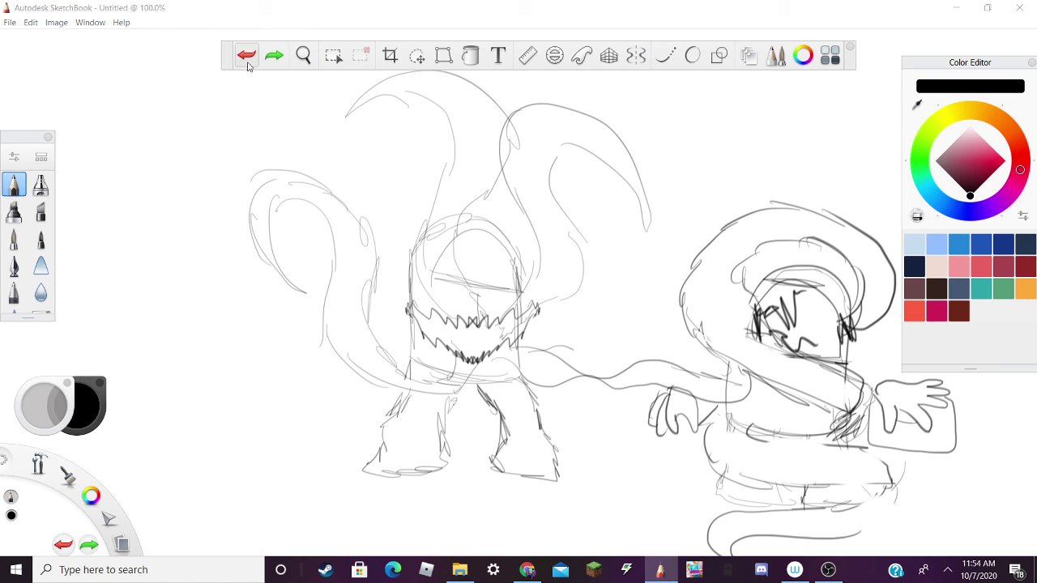
pyautogui.click(248, 64)
pyautogui.click(277, 60)
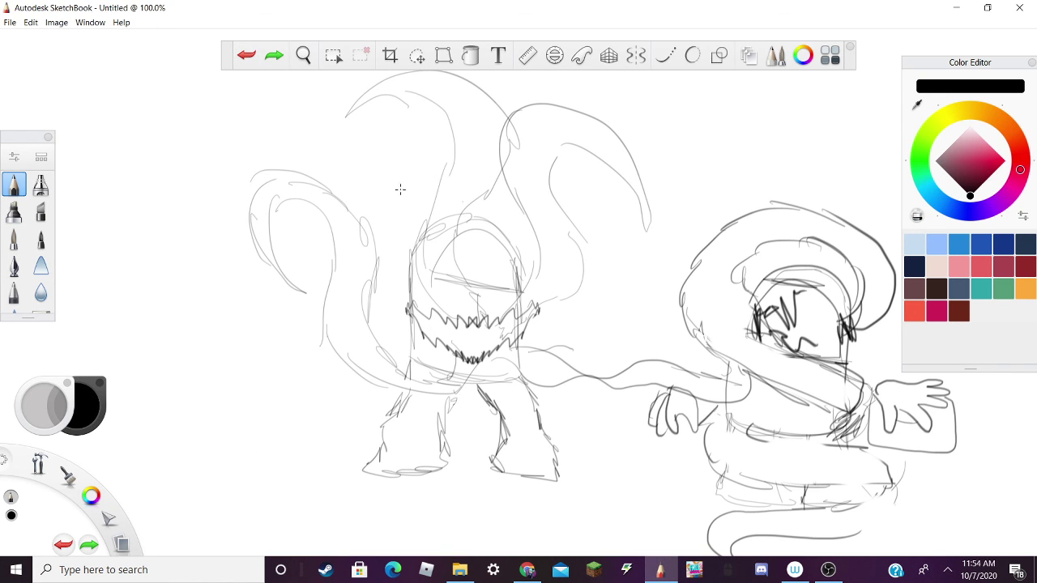
# Start a new blank drawing, discarding the changes to the current sketch
pyautogui.click(10, 22)
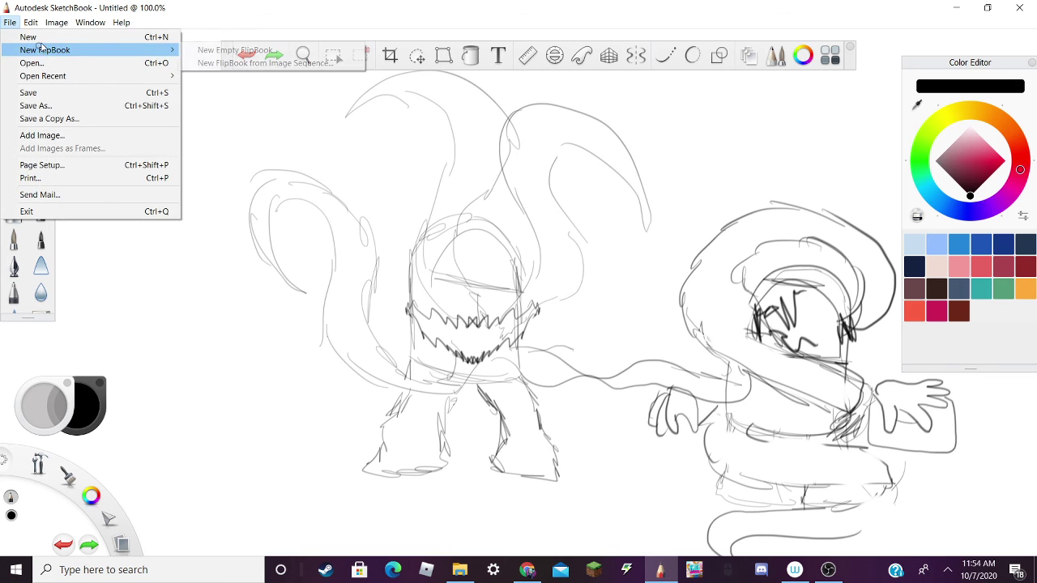
pyautogui.press('Escape')
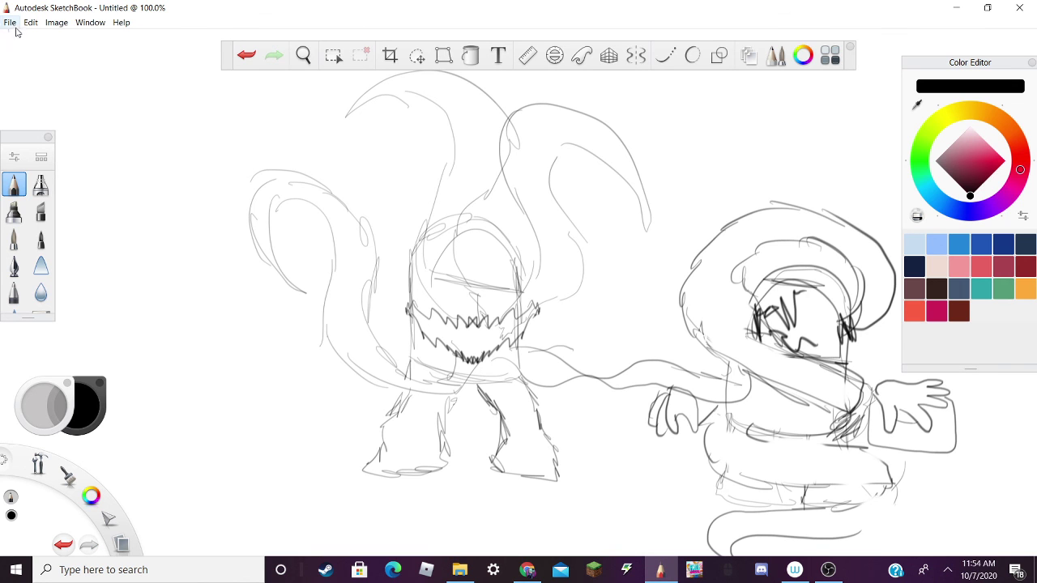
pyautogui.click(12, 23)
pyautogui.click(25, 35)
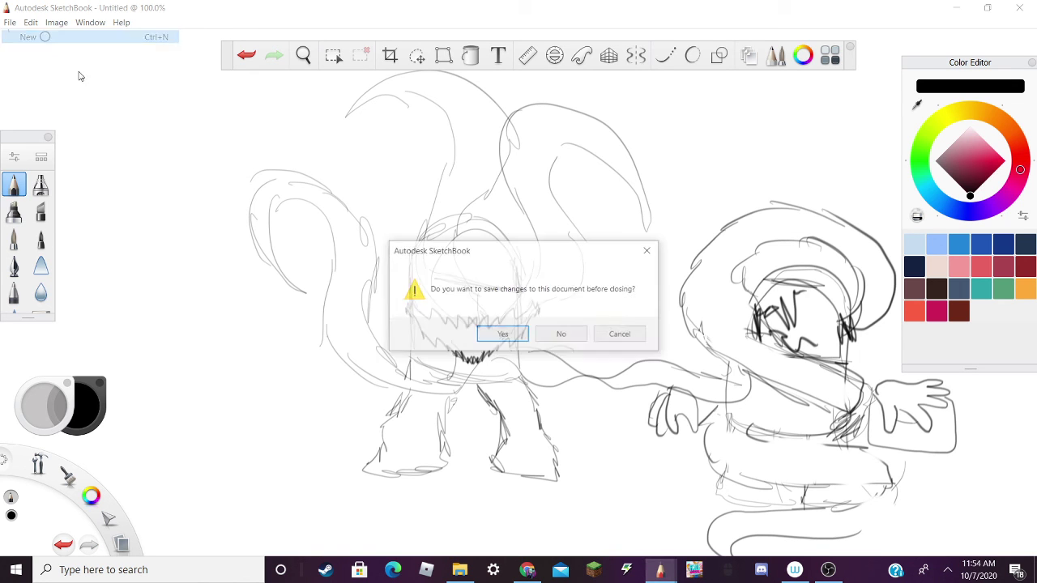
pyautogui.click(577, 334)
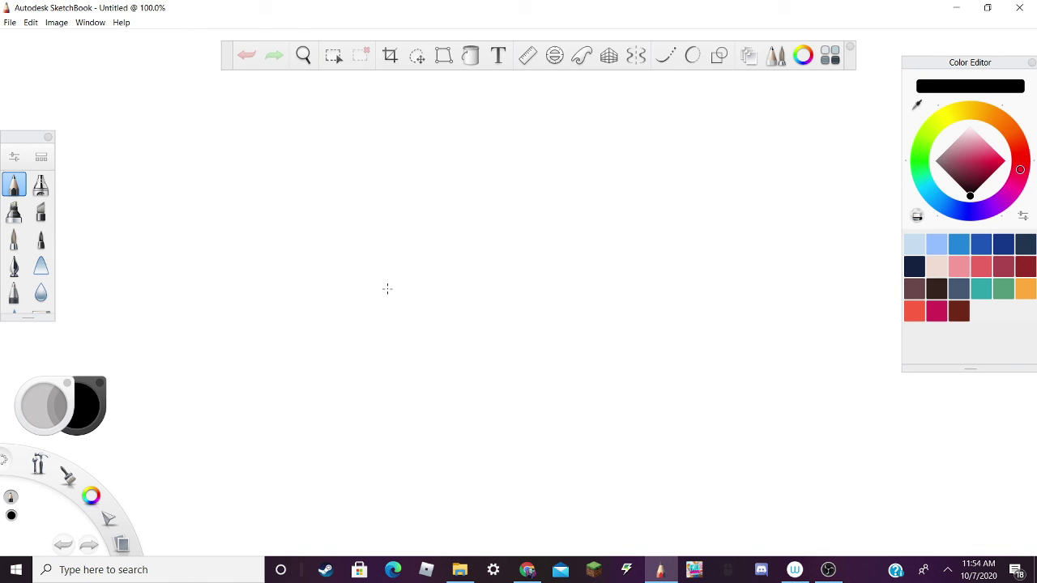
# Sketch a tall, domed crewmate body with a curved lower edge, centre-left on the canvas, using loose overlapping strokes
pyautogui.moveTo(333, 224); pyautogui.dragTo(339, 308)
pyautogui.moveTo(327, 173); pyautogui.dragTo(340, 315)
pyautogui.moveTo(334, 214); pyautogui.dragTo(359, 118)
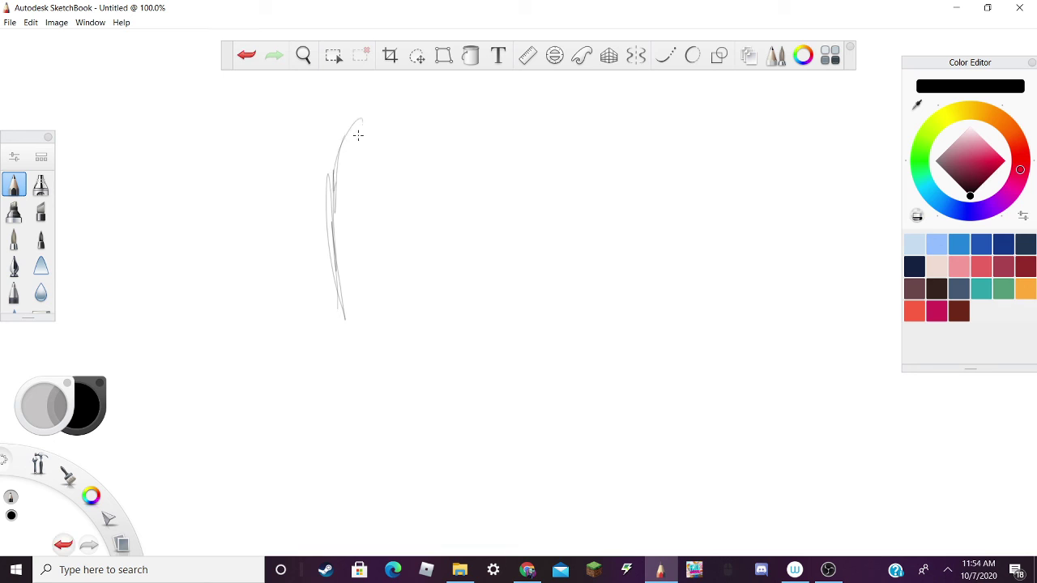
pyautogui.moveTo(337, 166)
pyautogui.mouseDown()
pyautogui.moveTo(399, 81)
pyautogui.moveTo(497, 151)
pyautogui.mouseUp()
pyautogui.moveTo(468, 102)
pyautogui.mouseDown()
pyautogui.moveTo(510, 186)
pyautogui.moveTo(533, 300)
pyautogui.mouseUp()
pyautogui.moveTo(514, 235)
pyautogui.mouseDown()
pyautogui.moveTo(520, 352)
pyautogui.moveTo(370, 389)
pyautogui.moveTo(397, 391)
pyautogui.mouseUp()
pyautogui.moveTo(346, 353)
pyautogui.mouseDown()
pyautogui.moveTo(348, 298)
pyautogui.moveTo(356, 381)
pyautogui.mouseUp()
pyautogui.moveTo(339, 316)
pyautogui.mouseDown()
pyautogui.moveTo(350, 356)
pyautogui.moveTo(459, 388)
pyautogui.mouseUp()
pyautogui.moveTo(379, 391); pyautogui.dragTo(507, 379)
pyautogui.moveTo(408, 393); pyautogui.dragTo(522, 373)
# Sketch two flared legs with rounded feet below the crewmate's body
pyautogui.moveTo(358, 368)
pyautogui.mouseDown()
pyautogui.moveTo(324, 498)
pyautogui.moveTo(328, 518)
pyautogui.mouseUp()
pyautogui.moveTo(353, 397); pyautogui.dragTo(318, 548)
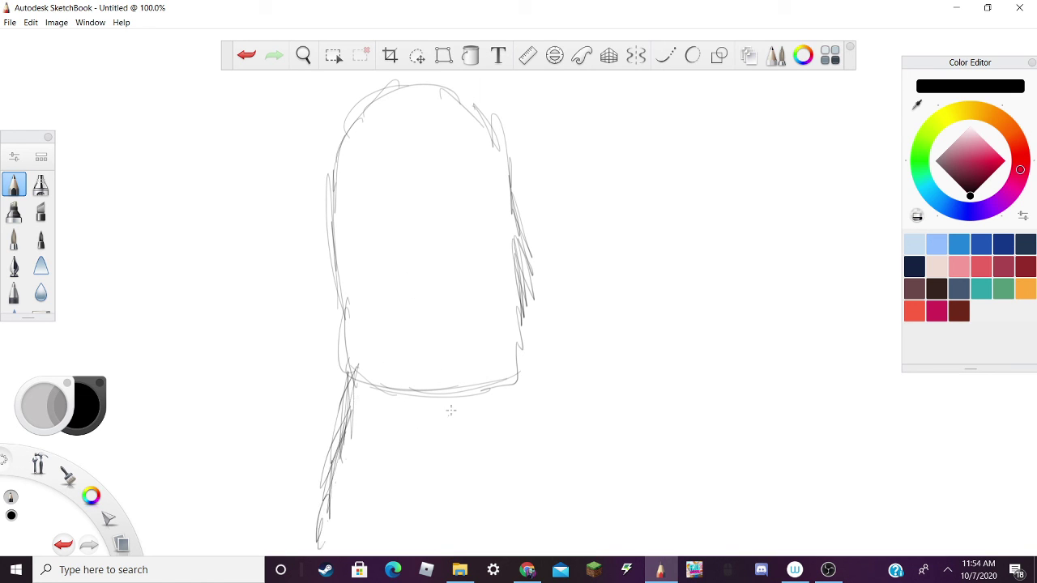
pyautogui.moveTo(450, 392); pyautogui.dragTo(410, 495)
pyautogui.moveTo(410, 444); pyautogui.dragTo(403, 548)
pyautogui.moveTo(340, 520)
pyautogui.mouseDown()
pyautogui.moveTo(308, 535)
pyautogui.moveTo(335, 528)
pyautogui.moveTo(415, 552)
pyautogui.mouseUp()
pyautogui.moveTo(486, 413)
pyautogui.mouseDown()
pyautogui.moveTo(492, 442)
pyautogui.moveTo(519, 462)
pyautogui.moveTo(550, 521)
pyautogui.mouseUp()
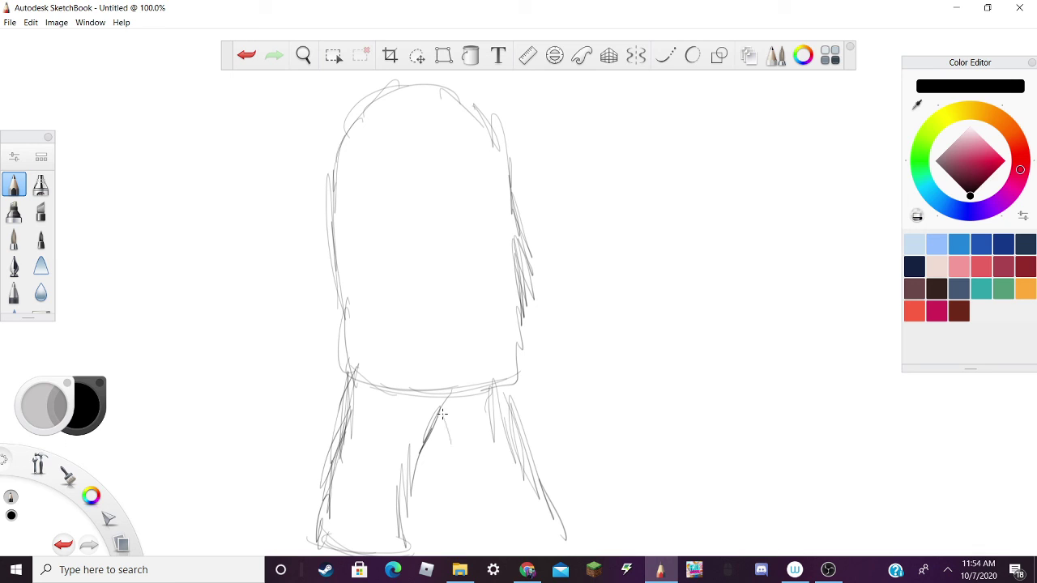
pyautogui.moveTo(442, 413)
pyautogui.mouseDown()
pyautogui.moveTo(455, 486)
pyautogui.moveTo(442, 524)
pyautogui.moveTo(530, 538)
pyautogui.mouseUp()
pyautogui.moveTo(453, 536); pyautogui.dragTo(551, 542)
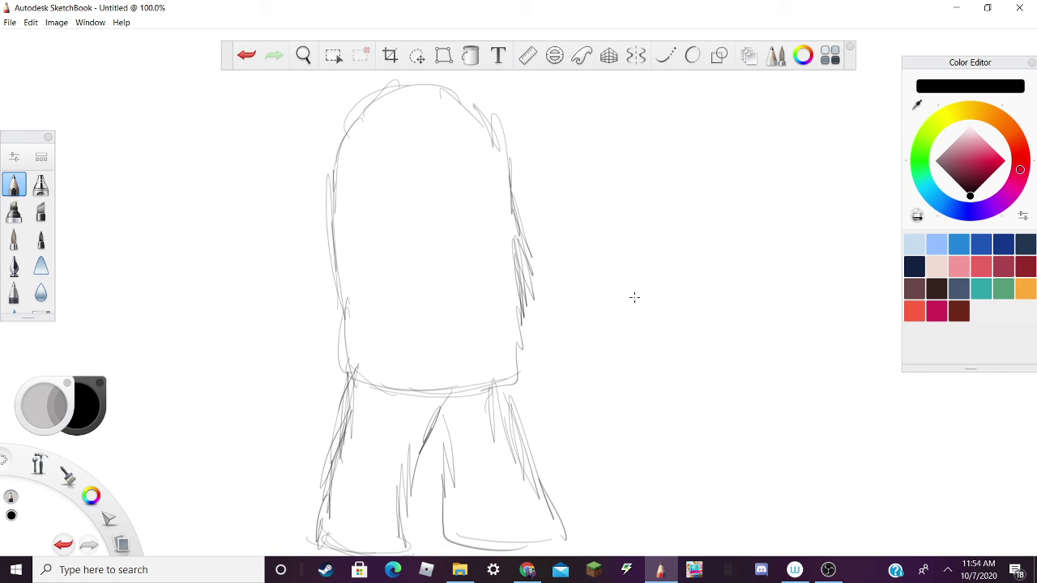
# Sketch a pistol to the right of the body, with its handle, angled barrel and muzzle pointing down to the right
pyautogui.moveTo(570, 315)
pyautogui.mouseDown()
pyautogui.moveTo(576, 261)
pyautogui.moveTo(565, 332)
pyautogui.moveTo(604, 292)
pyautogui.moveTo(675, 337)
pyautogui.mouseUp()
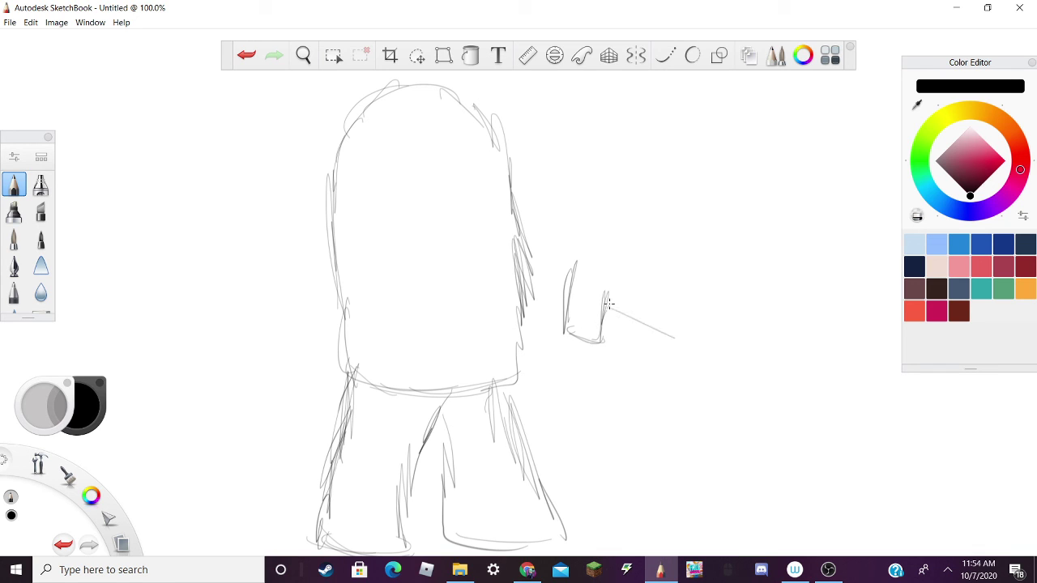
pyautogui.moveTo(607, 300); pyautogui.dragTo(683, 337)
pyautogui.moveTo(589, 241)
pyautogui.mouseDown()
pyautogui.moveTo(568, 262)
pyautogui.moveTo(723, 291)
pyautogui.moveTo(685, 332)
pyautogui.mouseUp()
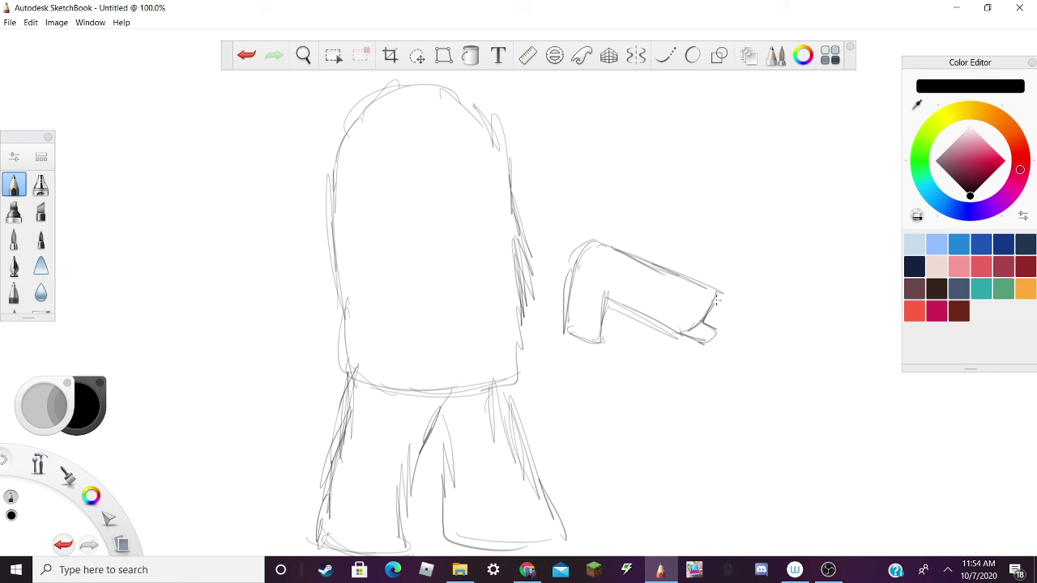
pyautogui.moveTo(718, 297); pyautogui.dragTo(763, 312)
pyautogui.moveTo(695, 318); pyautogui.dragTo(734, 335)
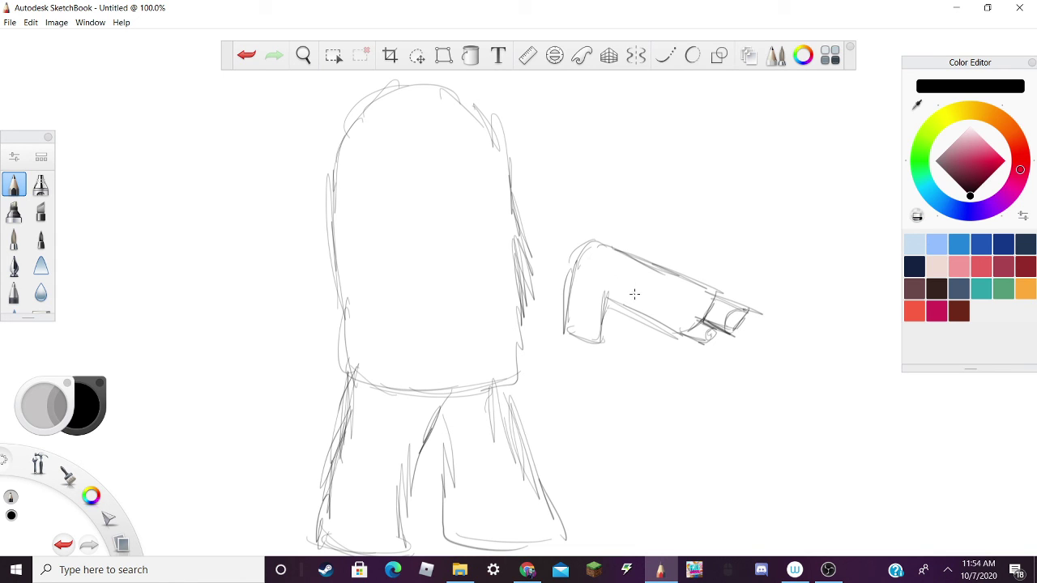
# Add a second upper edge and loose detail lines along the pistol's barrel
pyautogui.moveTo(614, 241); pyautogui.dragTo(703, 279)
pyautogui.moveTo(648, 255); pyautogui.dragTo(703, 284)
pyautogui.moveTo(620, 270); pyautogui.dragTo(685, 301)
pyautogui.moveTo(580, 285); pyautogui.dragTo(646, 301)
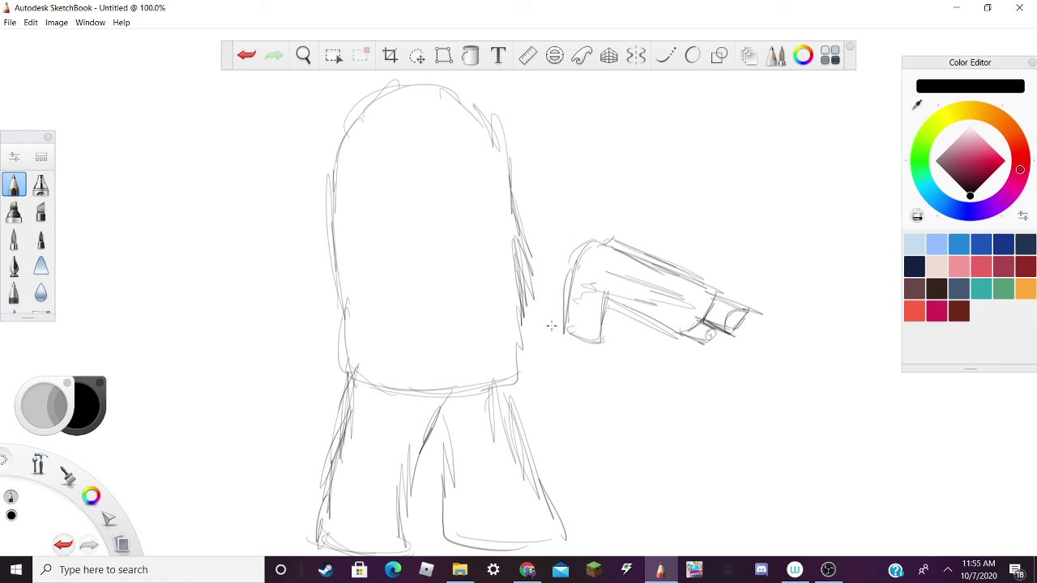
# Draw a hand with curled fingers gripping the pistol's handle and a curled free hand left of the body
pyautogui.moveTo(605, 332)
pyautogui.mouseDown()
pyautogui.moveTo(573, 309)
pyautogui.moveTo(581, 298)
pyautogui.moveTo(619, 313)
pyautogui.moveTo(616, 296)
pyautogui.mouseUp()
pyautogui.moveTo(582, 288); pyautogui.dragTo(620, 305)
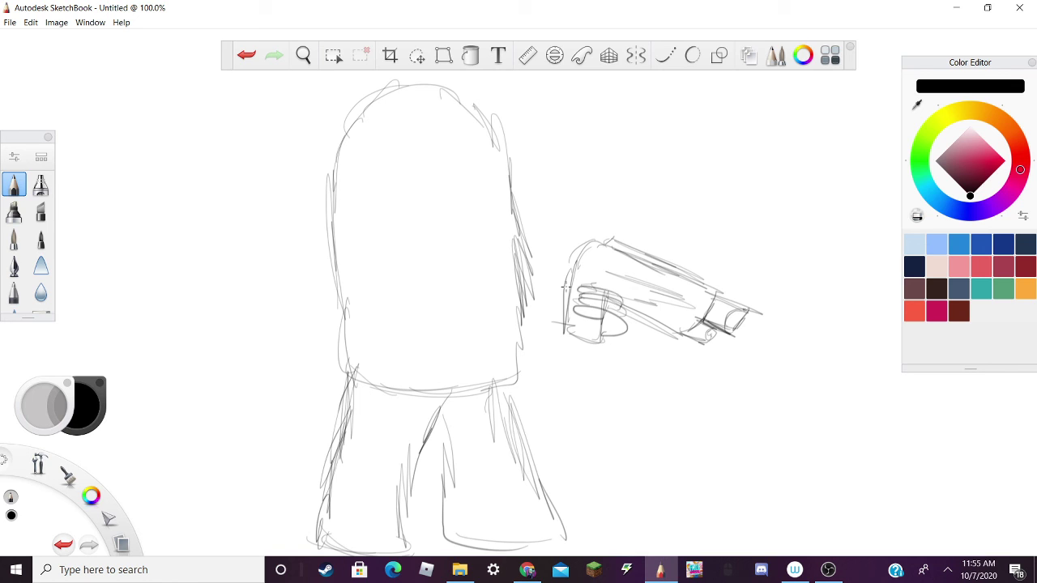
pyautogui.moveTo(565, 286)
pyautogui.mouseDown()
pyautogui.moveTo(561, 319)
pyautogui.moveTo(558, 309)
pyautogui.mouseUp()
pyautogui.moveTo(283, 342)
pyautogui.mouseDown()
pyautogui.moveTo(292, 378)
pyautogui.moveTo(285, 408)
pyautogui.moveTo(275, 403)
pyautogui.mouseUp()
pyautogui.moveTo(312, 374); pyautogui.dragTo(275, 368)
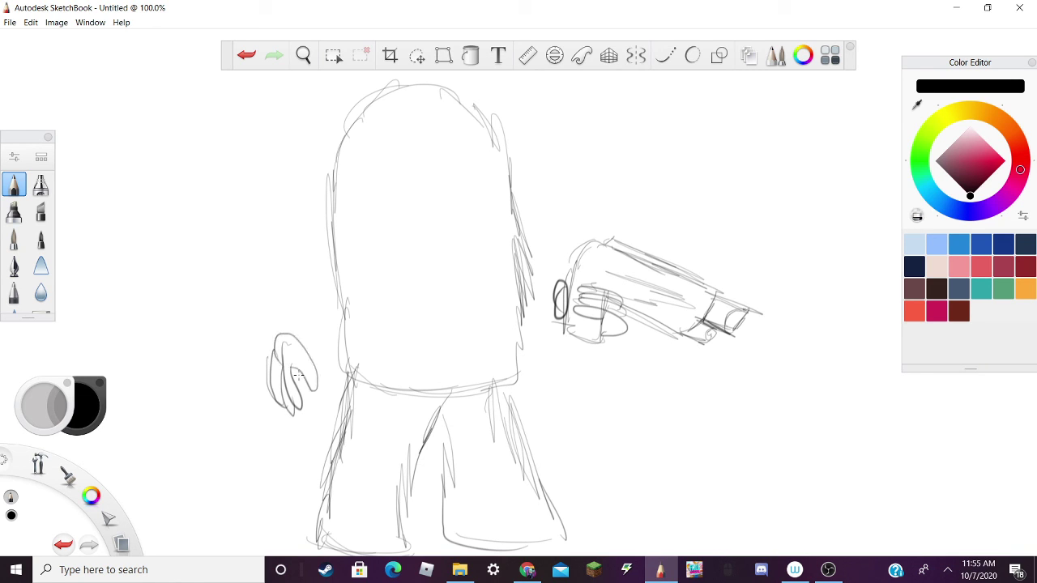
pyautogui.moveTo(351, 212)
pyautogui.mouseDown()
pyautogui.moveTo(422, 251)
pyautogui.moveTo(508, 211)
pyautogui.mouseUp()
pyautogui.moveTo(351, 215)
pyautogui.mouseDown()
pyautogui.moveTo(449, 269)
pyautogui.moveTo(503, 237)
pyautogui.mouseUp()
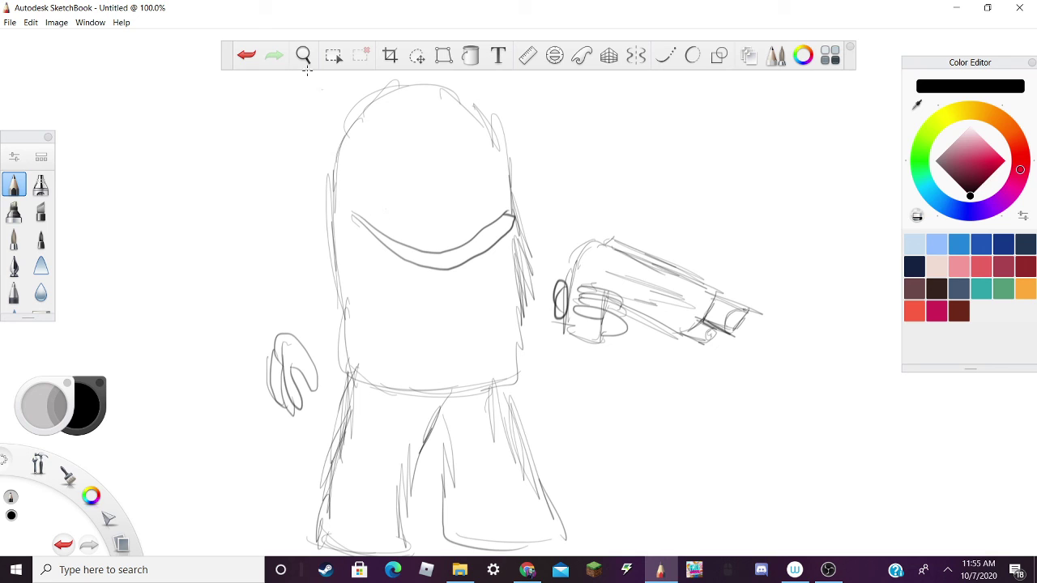
pyautogui.click(246, 55)
pyautogui.click(248, 57)
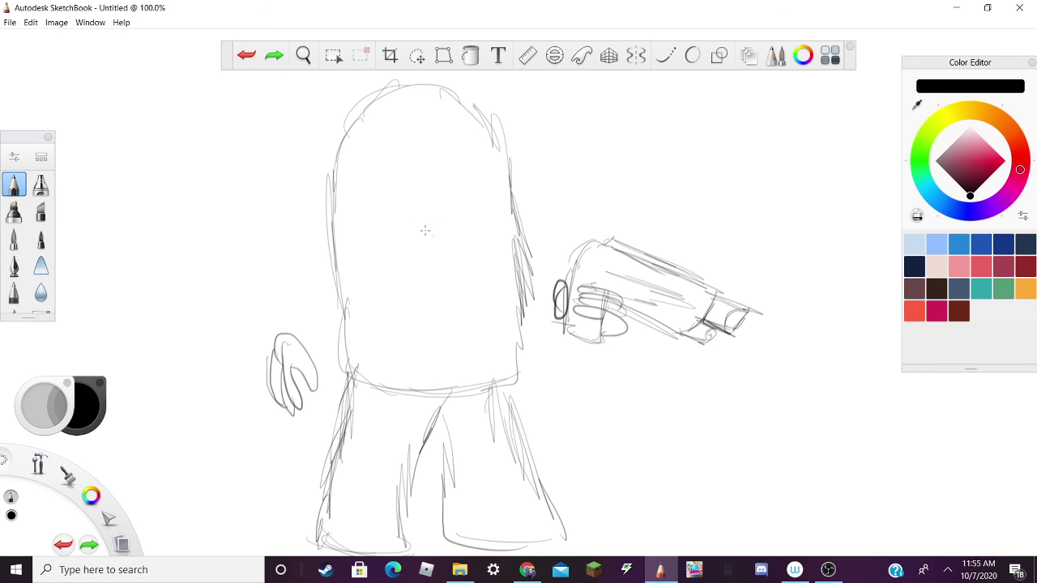
# Draw an angular V-shaped visor across the crewmate's face, with matching upper and lower edges and a slanted left side
pyautogui.moveTo(356, 189)
pyautogui.mouseDown()
pyautogui.moveTo(449, 230)
pyautogui.moveTo(511, 201)
pyautogui.mouseUp()
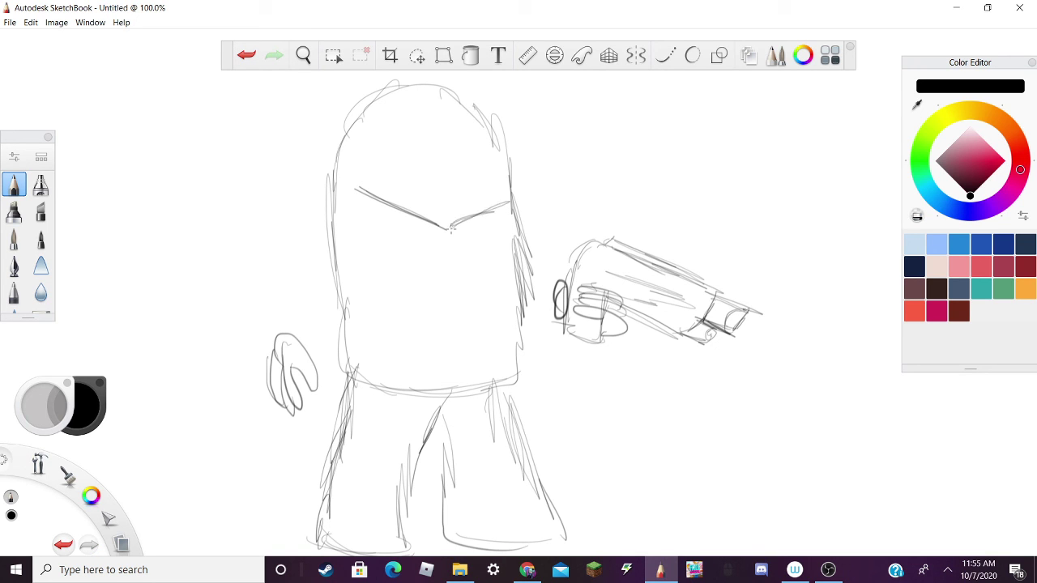
pyautogui.moveTo(351, 200); pyautogui.dragTo(361, 228)
pyautogui.moveTo(354, 189)
pyautogui.mouseDown()
pyautogui.moveTo(371, 299)
pyautogui.moveTo(493, 287)
pyautogui.mouseUp()
pyautogui.click(247, 54)
pyautogui.click(247, 54)
pyautogui.click(247, 54)
pyautogui.moveTo(360, 190)
pyautogui.mouseDown()
pyautogui.moveTo(345, 241)
pyautogui.moveTo(464, 309)
pyautogui.mouseUp()
pyautogui.moveTo(508, 275)
pyautogui.mouseDown()
pyautogui.moveTo(463, 307)
pyautogui.moveTo(520, 267)
pyautogui.mouseUp()
pyautogui.moveTo(468, 311)
pyautogui.mouseDown()
pyautogui.moveTo(522, 269)
pyautogui.moveTo(519, 285)
pyautogui.mouseUp()
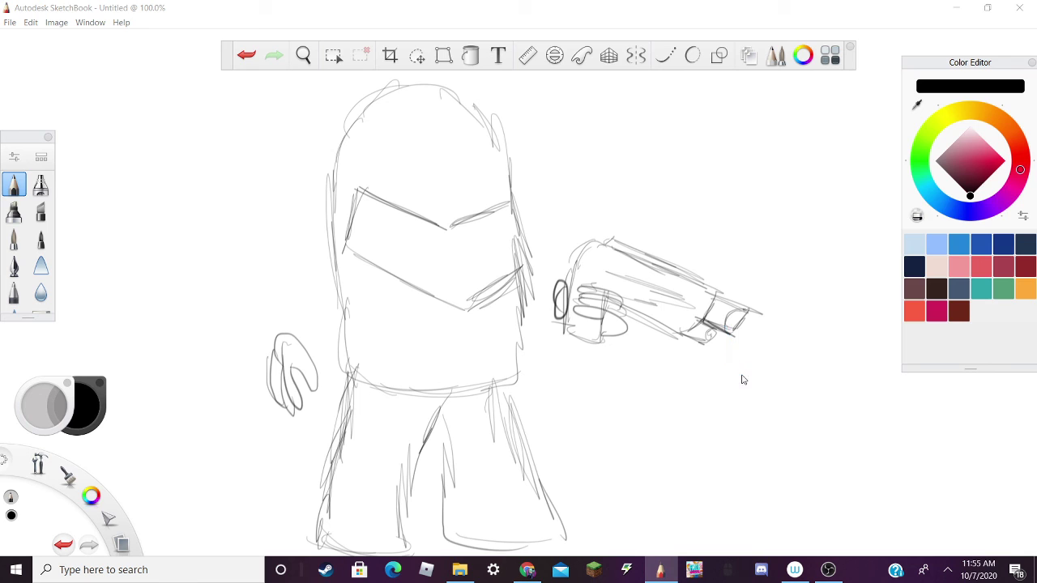
# Draw a jagged, spiky muzzle flash bursting from the end of the pistol's barrel
pyautogui.click(744, 379)
pyautogui.moveTo(732, 340); pyautogui.dragTo(765, 392)
pyautogui.moveTo(756, 351)
pyautogui.mouseDown()
pyautogui.moveTo(798, 340)
pyautogui.moveTo(861, 388)
pyautogui.mouseUp()
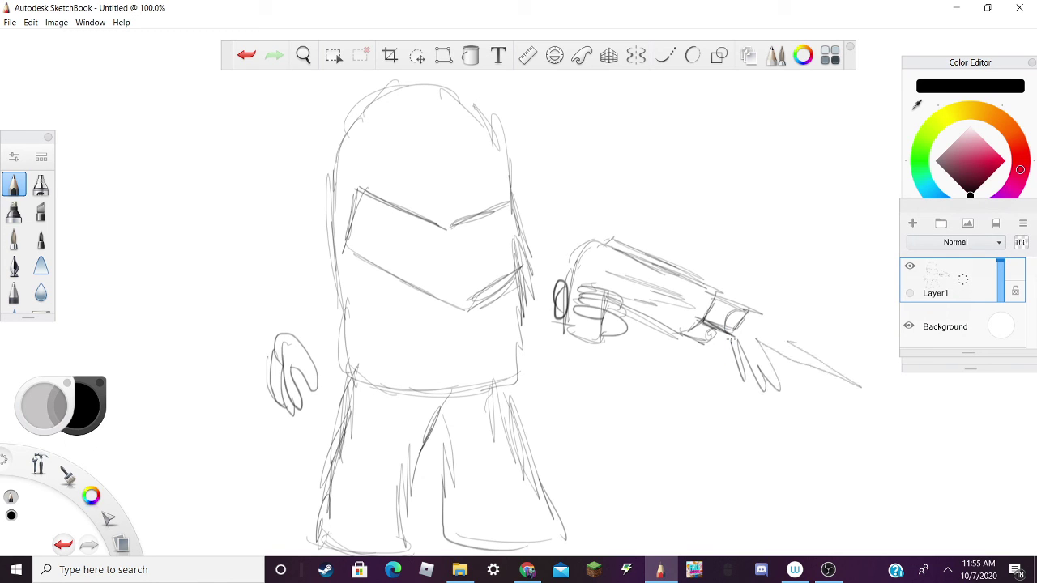
pyautogui.moveTo(790, 349)
pyautogui.mouseDown()
pyautogui.moveTo(842, 314)
pyautogui.moveTo(758, 312)
pyautogui.mouseUp()
pyautogui.press('space')
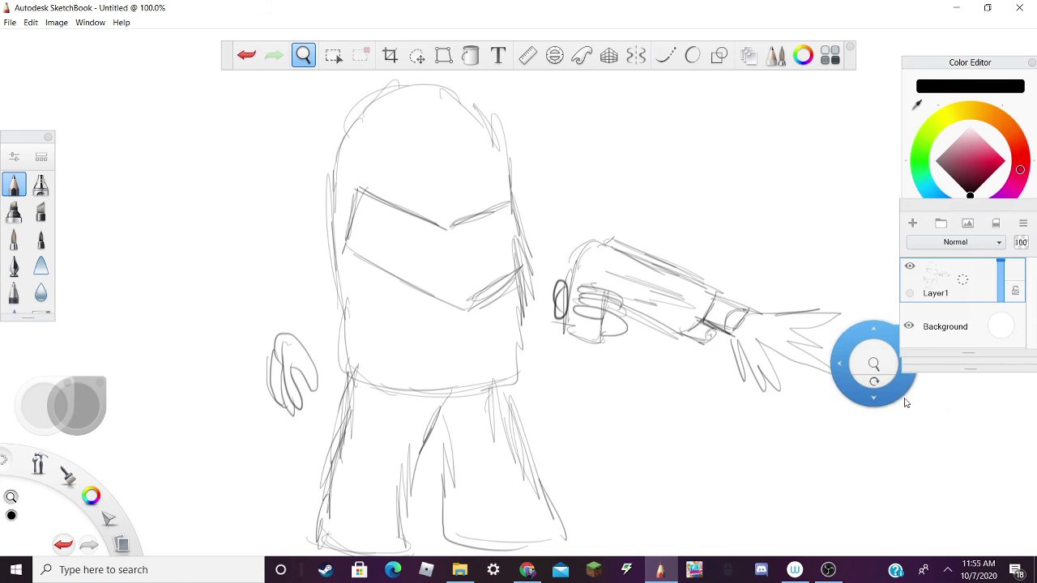
pyautogui.moveTo(880, 375); pyautogui.dragTo(678, 479)
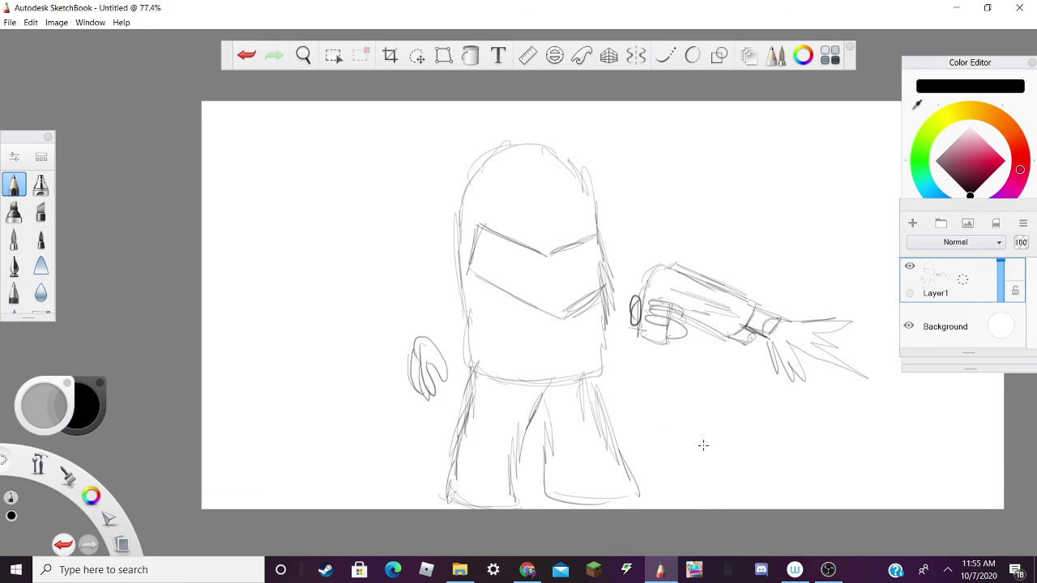
# Switch to Chrome, play the YouTube video "Among Us Rap | "Imposter" | SHWABADI", and return to SketchBook
pyautogui.click(526, 569)
pyautogui.moveTo(729, 235)
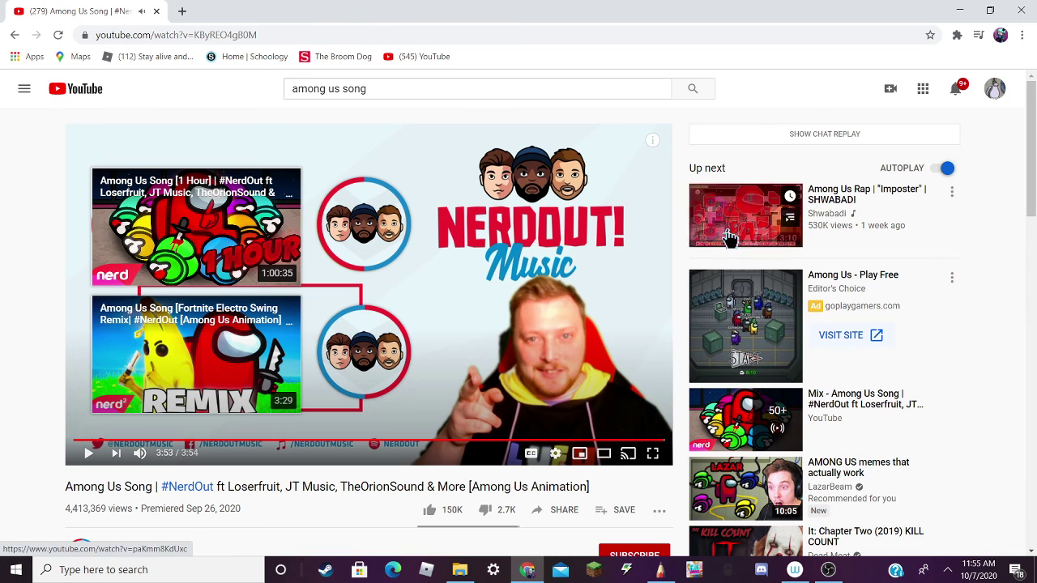
pyautogui.click(733, 233)
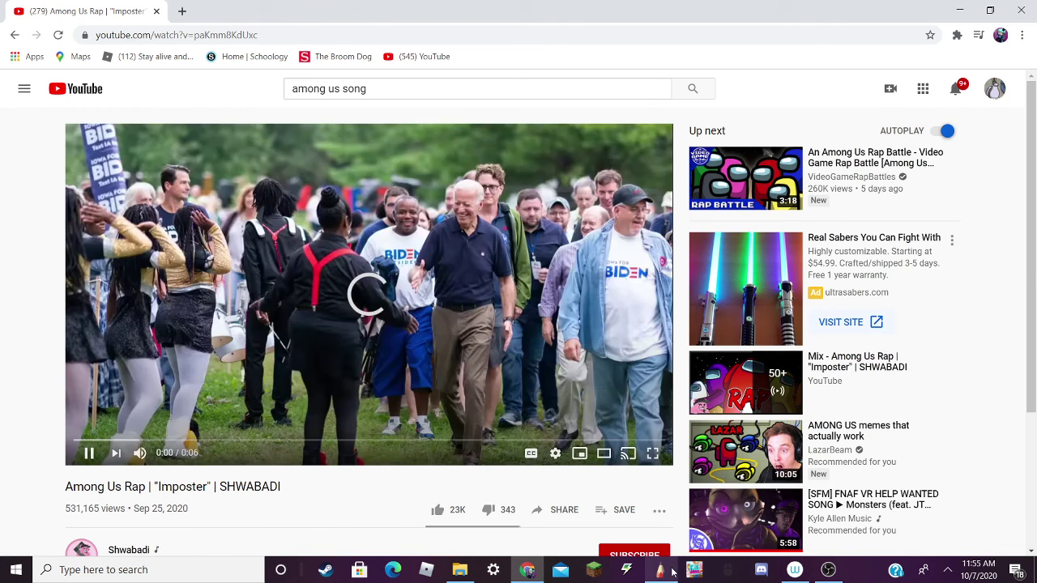
pyautogui.click(657, 570)
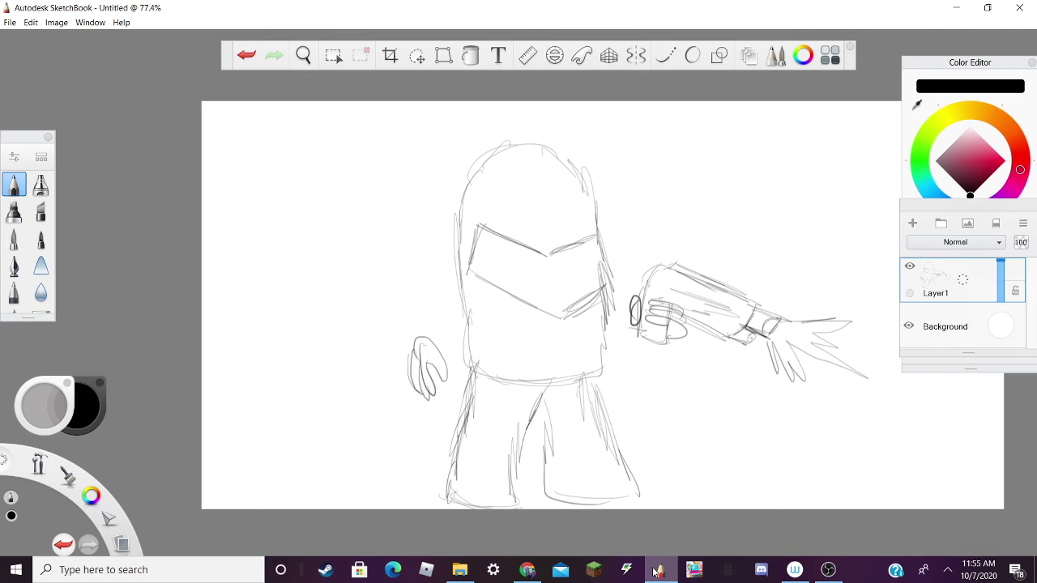
# Bring up the OBS recording window, and skip the ad on the Among Us rap video in Chrome before returning to SketchBook
pyautogui.click(825, 573)
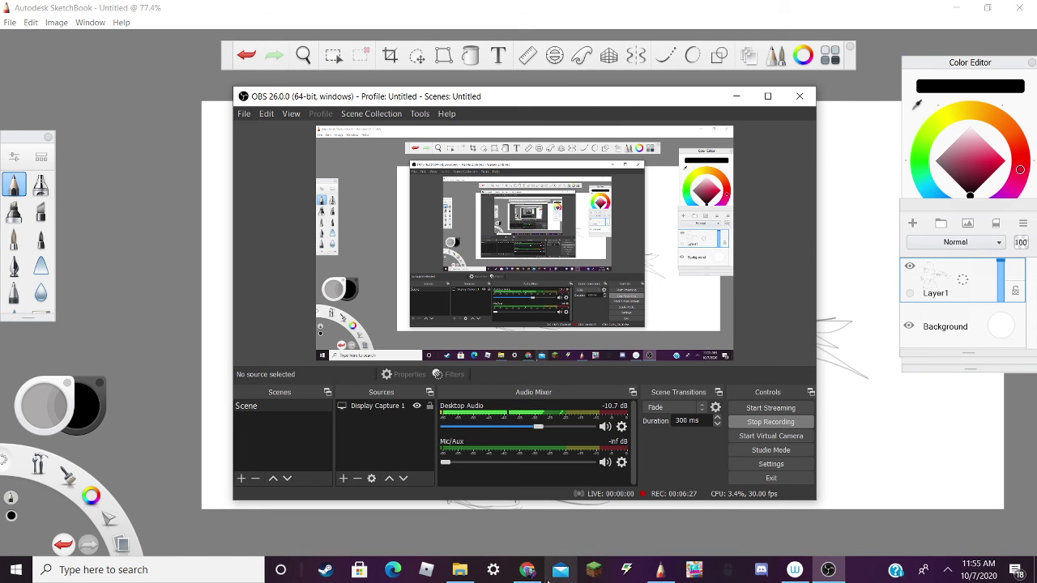
pyautogui.click(527, 571)
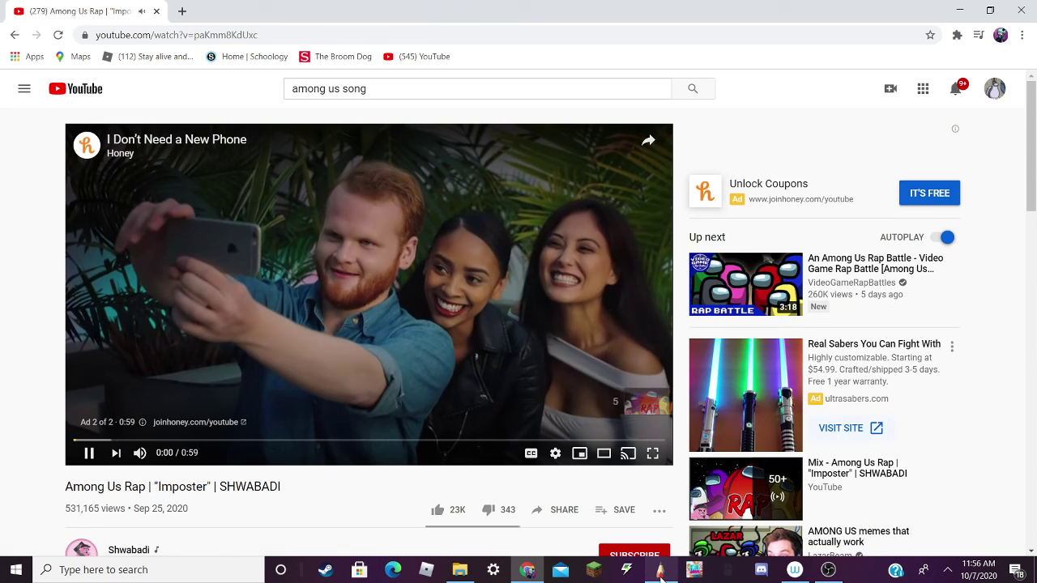
pyautogui.click(661, 569)
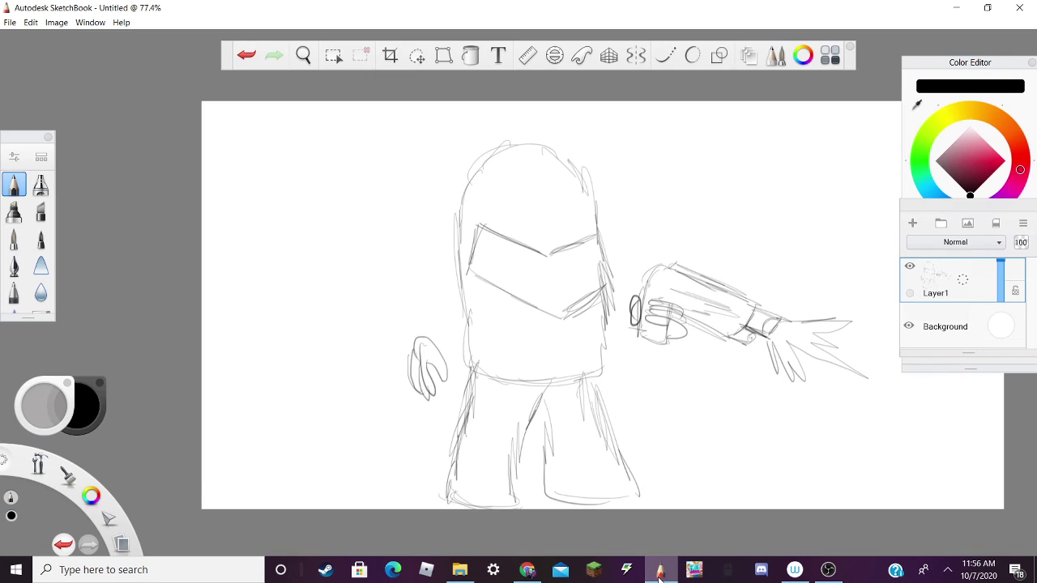
pyautogui.click(528, 571)
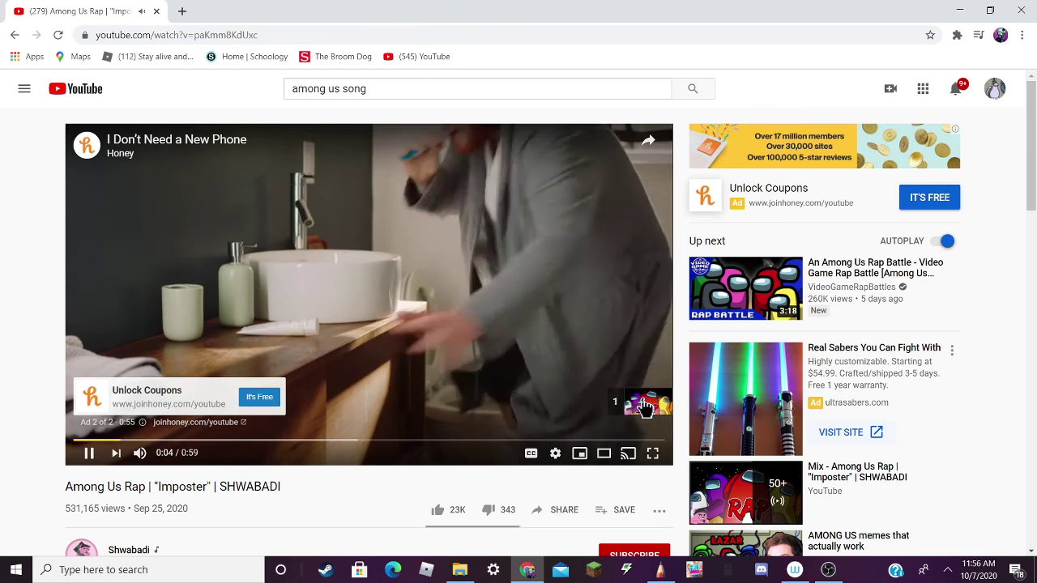
pyautogui.click(646, 408)
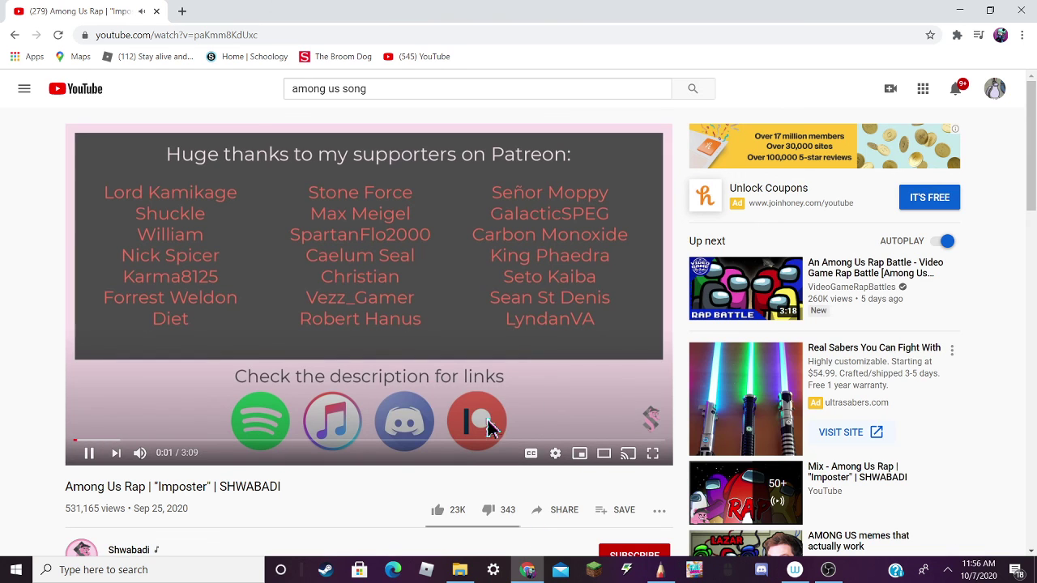
pyautogui.scroll(-1, 486, 425)
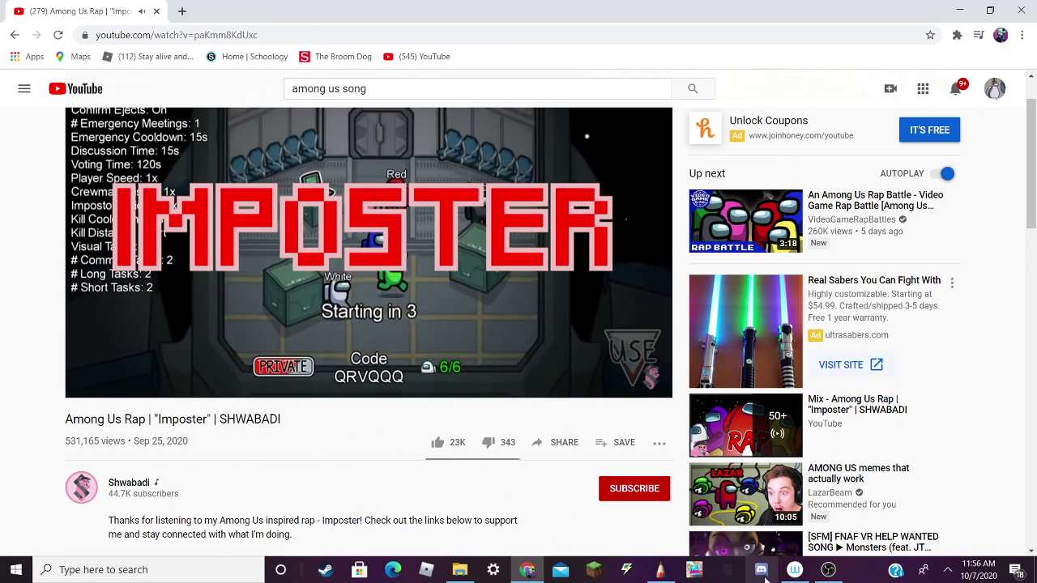
pyautogui.click(670, 570)
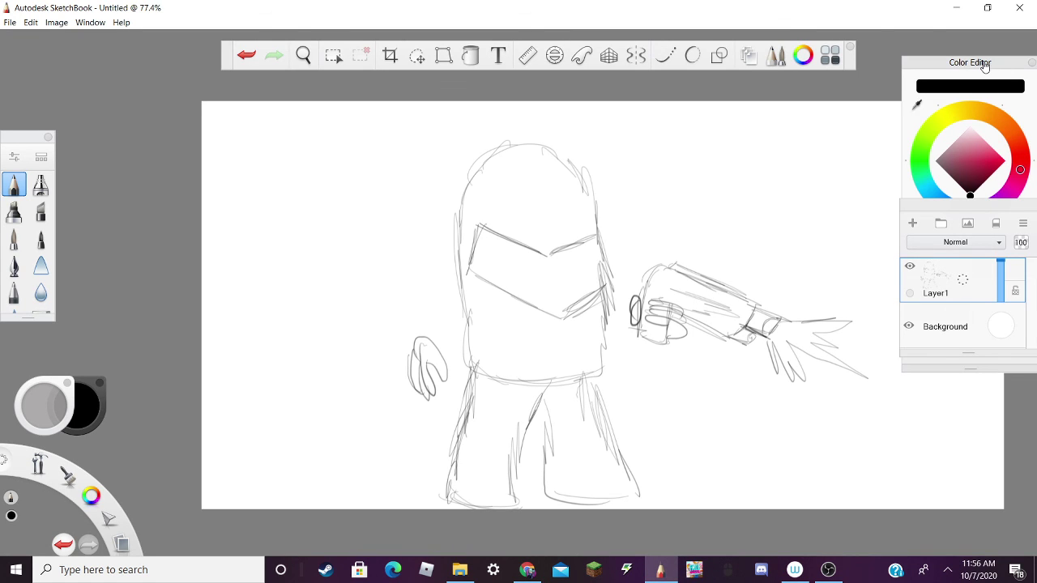
# Hide the Color Editor and the layer list so the canvas area beyond the pistol is free for drawing
pyautogui.click(984, 64)
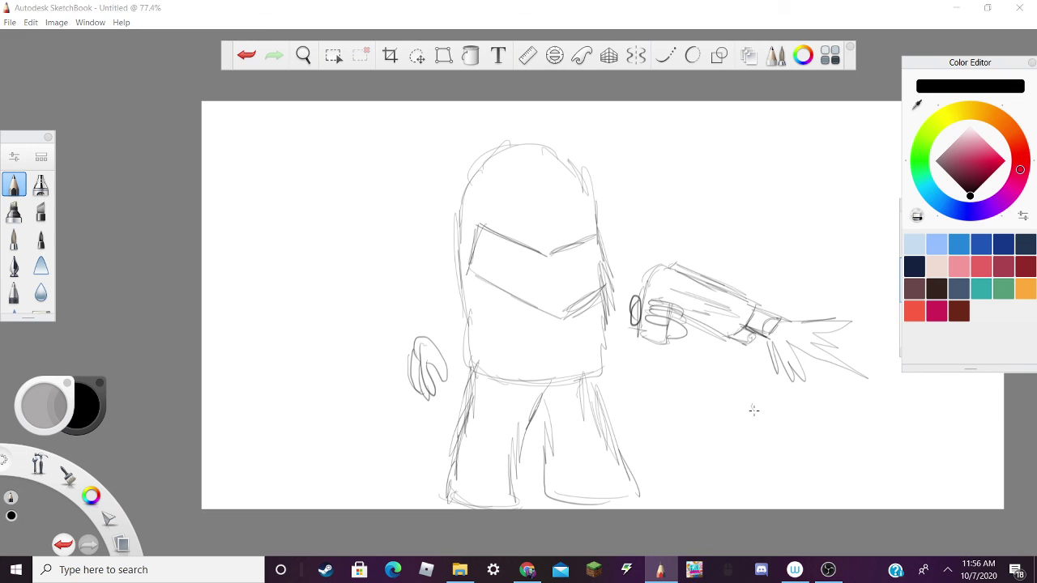
pyautogui.press('space')
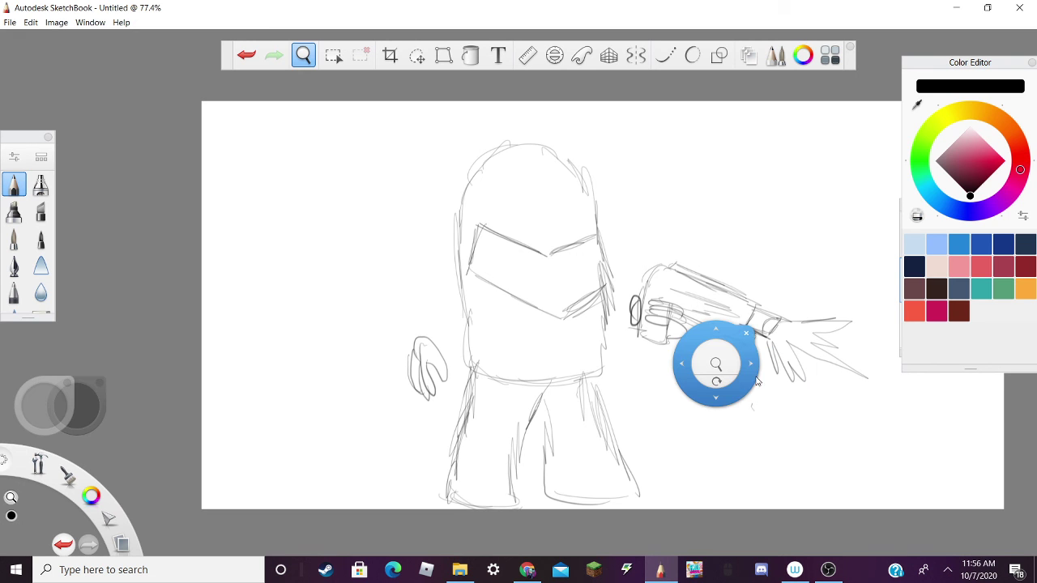
pyautogui.moveTo(723, 373)
pyautogui.mouseDown()
pyautogui.moveTo(736, 356)
pyautogui.moveTo(732, 366)
pyautogui.mouseUp()
pyautogui.scroll(4, 731, 365)
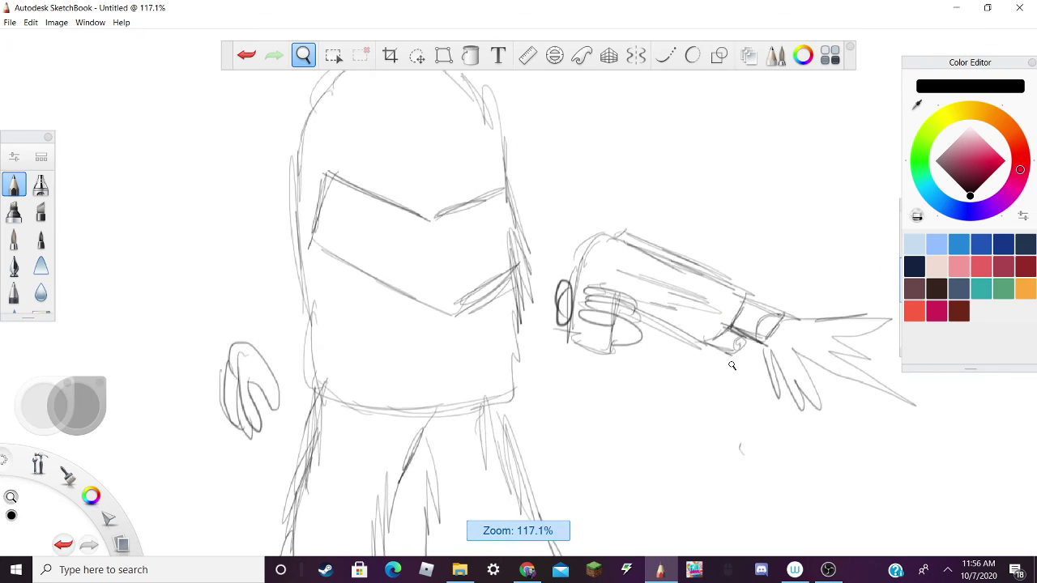
pyautogui.scroll(-5, 731, 365)
pyautogui.scroll(-1, 732, 366)
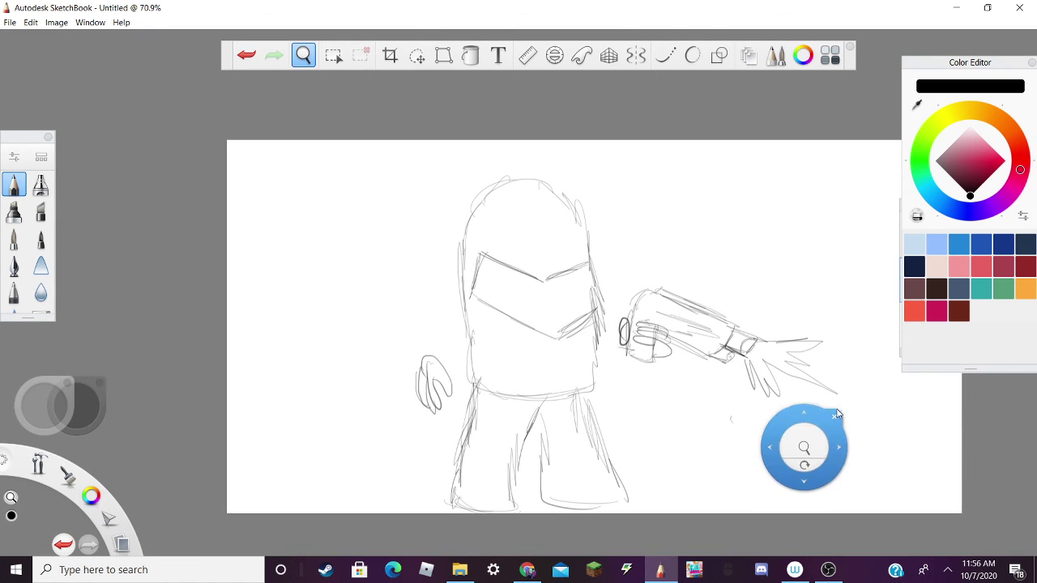
pyautogui.click(834, 417)
pyautogui.click(1031, 63)
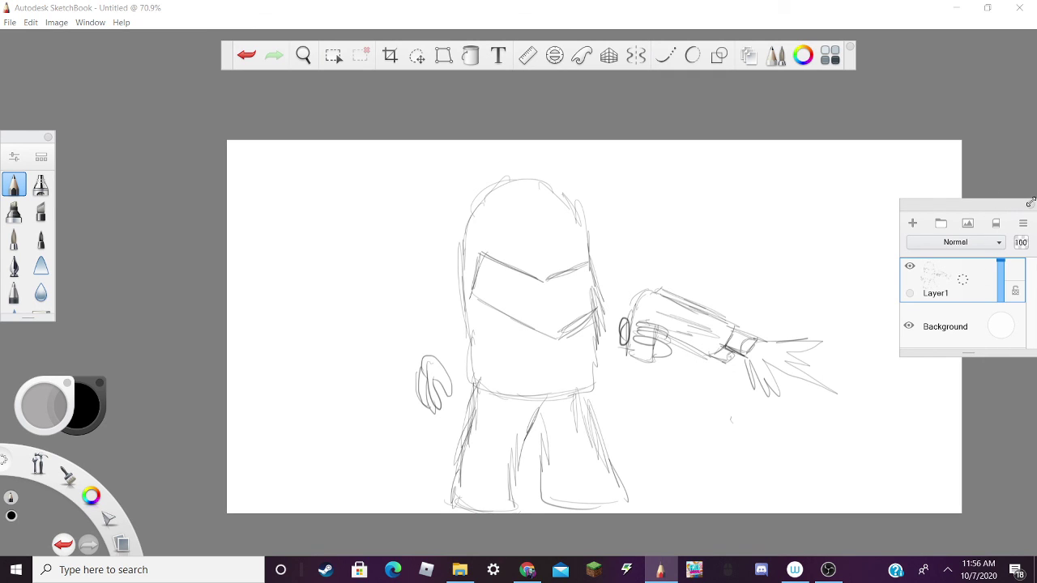
pyautogui.click(1030, 206)
# Sketch a second crewmate cut off by the canvas's right edge, with a rounded body, a visor and a leg stretching left
pyautogui.moveTo(816, 459)
pyautogui.mouseDown()
pyautogui.moveTo(849, 416)
pyautogui.moveTo(884, 307)
pyautogui.moveTo(932, 312)
pyautogui.mouseUp()
pyautogui.moveTo(871, 350)
pyautogui.mouseDown()
pyautogui.moveTo(921, 307)
pyautogui.moveTo(961, 322)
pyautogui.mouseUp()
pyautogui.moveTo(842, 439)
pyautogui.mouseDown()
pyautogui.moveTo(838, 485)
pyautogui.moveTo(960, 509)
pyautogui.mouseUp()
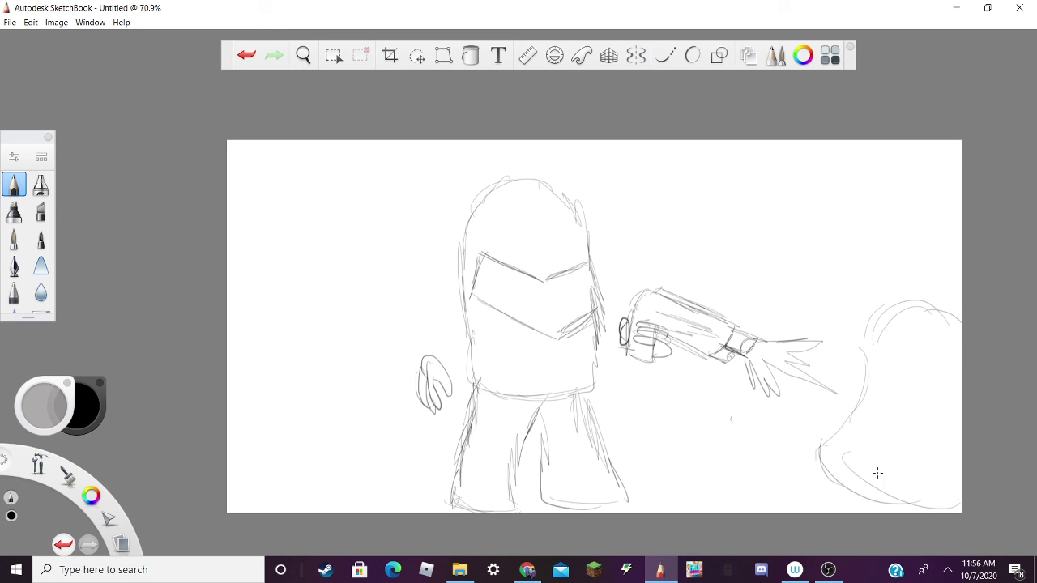
pyautogui.moveTo(873, 470); pyautogui.dragTo(961, 495)
pyautogui.moveTo(883, 400)
pyautogui.mouseDown()
pyautogui.moveTo(891, 354)
pyautogui.moveTo(896, 385)
pyautogui.moveTo(893, 368)
pyautogui.moveTo(890, 378)
pyautogui.moveTo(961, 341)
pyautogui.mouseUp()
pyautogui.moveTo(961, 413)
pyautogui.mouseDown()
pyautogui.moveTo(878, 386)
pyautogui.moveTo(961, 416)
pyautogui.mouseUp()
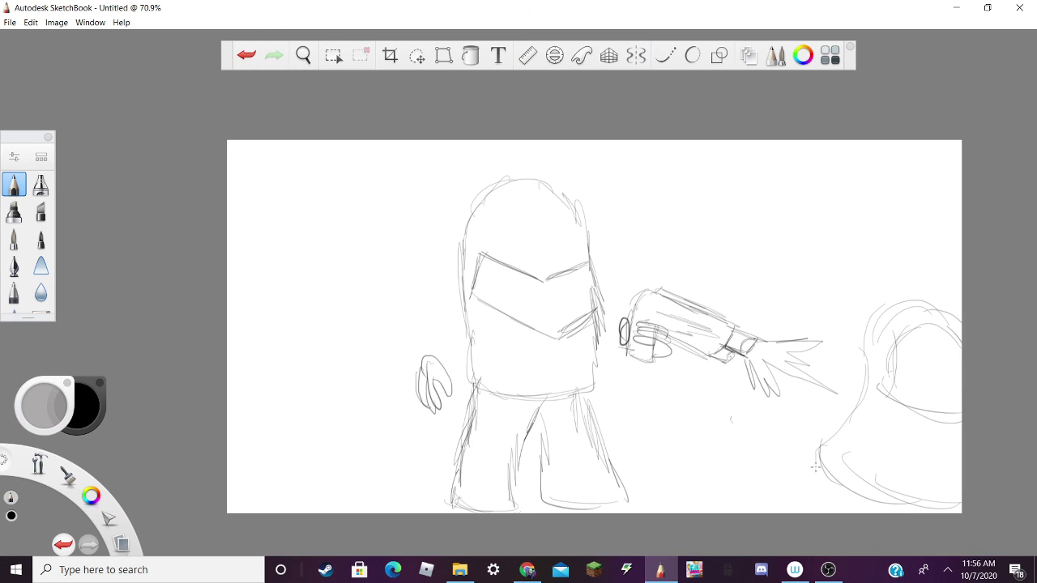
pyautogui.moveTo(815, 467); pyautogui.dragTo(762, 504)
pyautogui.moveTo(771, 510)
pyautogui.mouseDown()
pyautogui.moveTo(802, 493)
pyautogui.moveTo(854, 508)
pyautogui.mouseUp()
# Draw a star-shaped bullet wound with a dark centre on the second crewmate's body and scribble bright red blood over it
pyautogui.moveTo(915, 412)
pyautogui.mouseDown()
pyautogui.moveTo(943, 447)
pyautogui.moveTo(892, 471)
pyautogui.moveTo(880, 451)
pyautogui.moveTo(910, 439)
pyautogui.mouseUp()
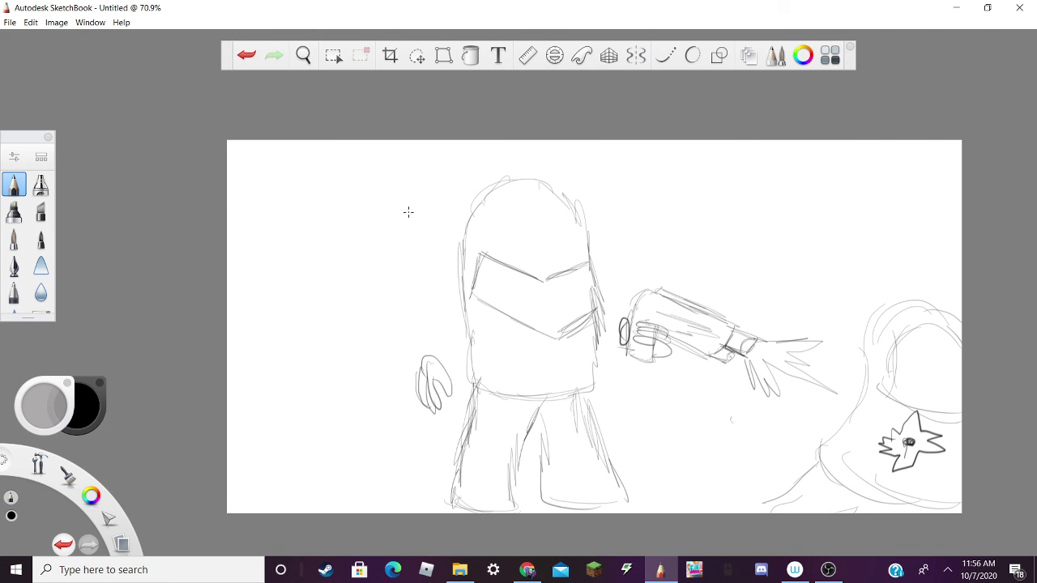
pyautogui.click(803, 55)
pyautogui.moveTo(982, 172)
pyautogui.mouseDown()
pyautogui.moveTo(1001, 158)
pyautogui.moveTo(1034, 164)
pyautogui.mouseUp()
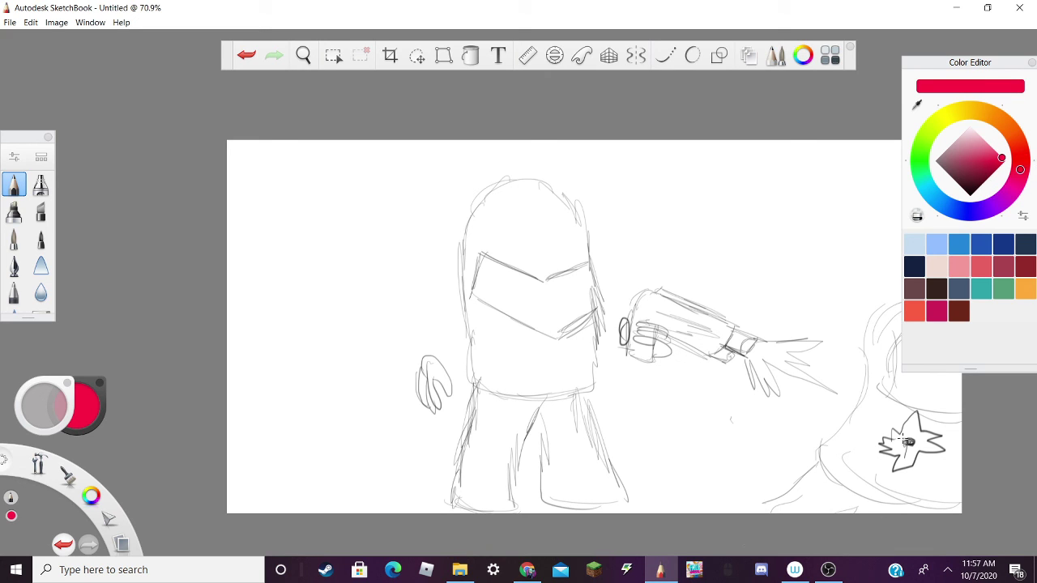
pyautogui.moveTo(903, 437); pyautogui.dragTo(907, 481)
pyautogui.moveTo(886, 454)
pyautogui.mouseDown()
pyautogui.moveTo(884, 475)
pyautogui.moveTo(914, 484)
pyautogui.mouseUp()
pyautogui.moveTo(920, 449); pyautogui.dragTo(922, 483)
pyautogui.moveTo(899, 463)
pyautogui.mouseDown()
pyautogui.moveTo(905, 490)
pyautogui.moveTo(922, 483)
pyautogui.mouseUp()
pyautogui.moveTo(927, 449); pyautogui.dragTo(923, 469)
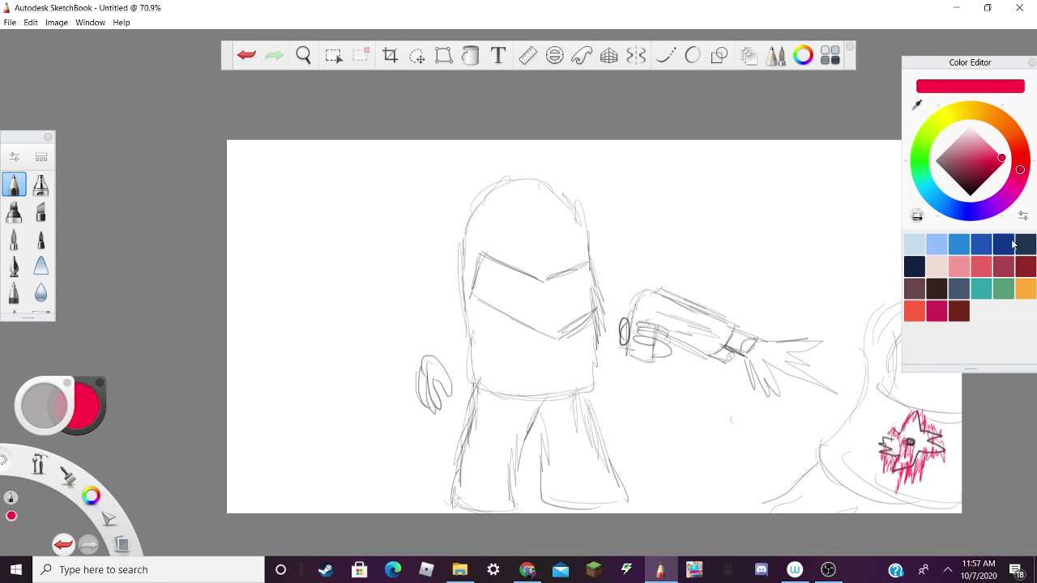
# Set the drawing colour back to black and add a diagonal line above the wounded crewmate
pyautogui.click(1031, 63)
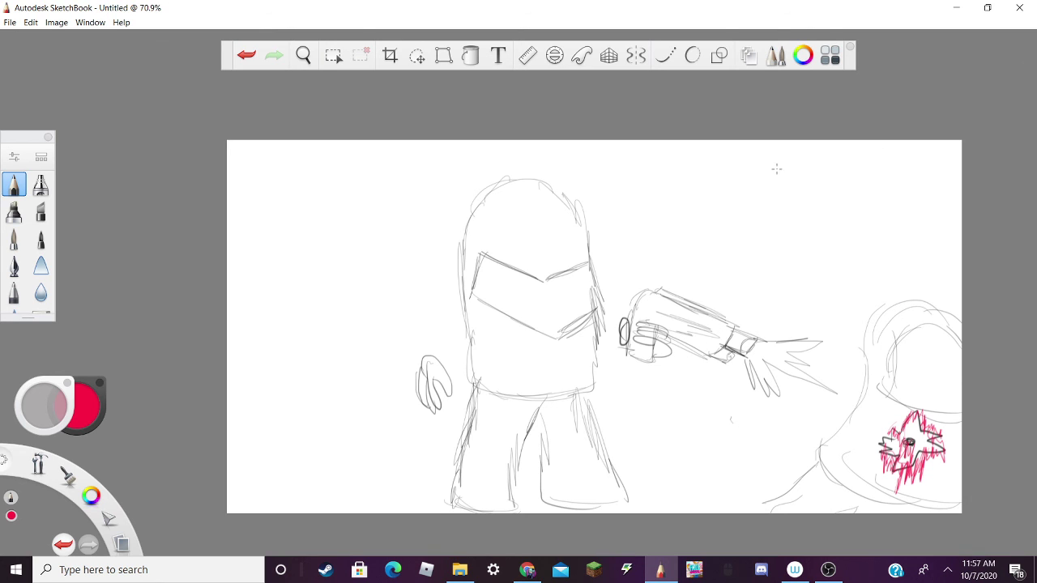
pyautogui.click(804, 58)
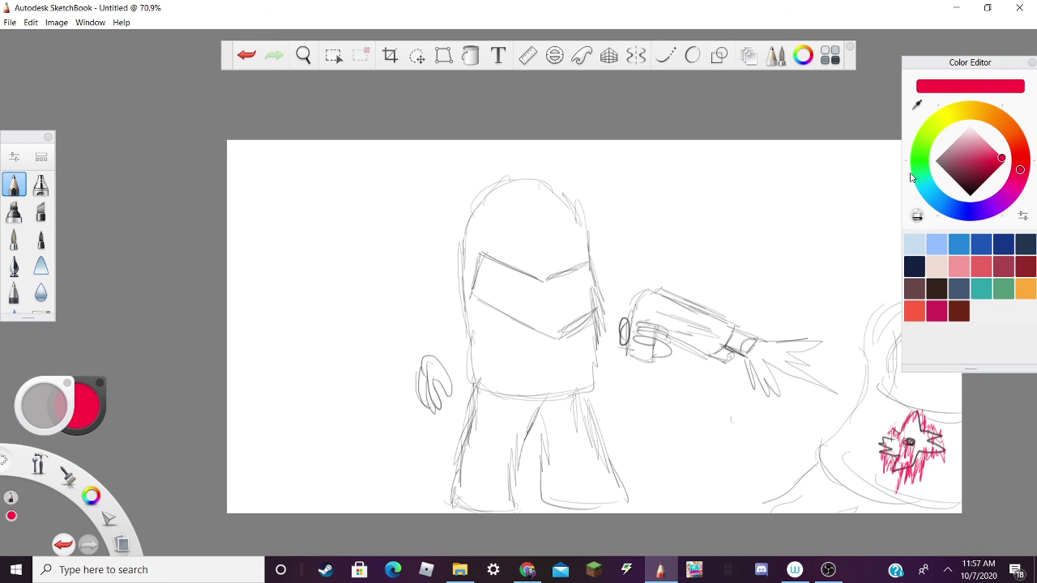
pyautogui.click(972, 193)
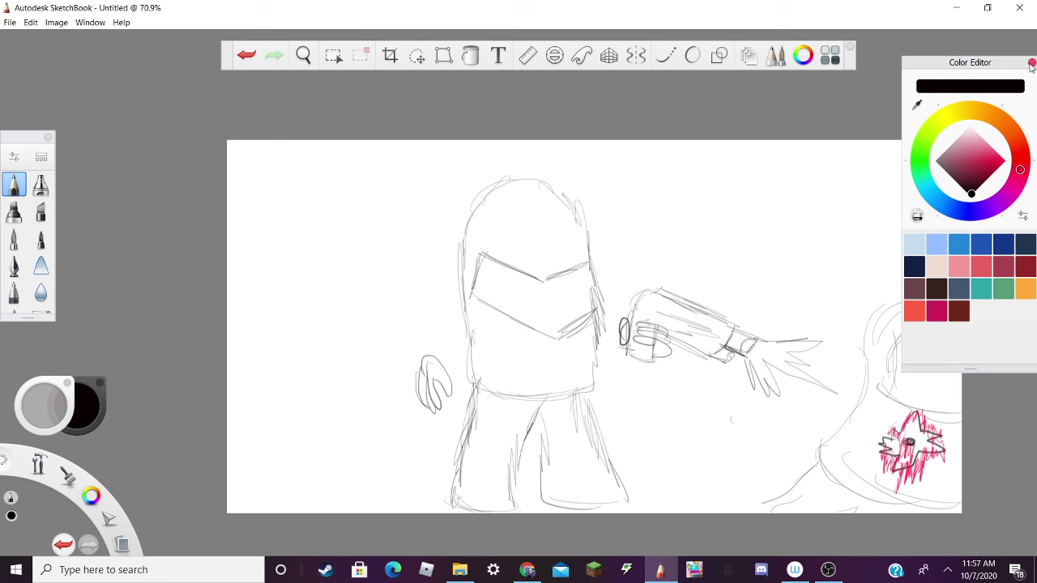
pyautogui.click(1031, 63)
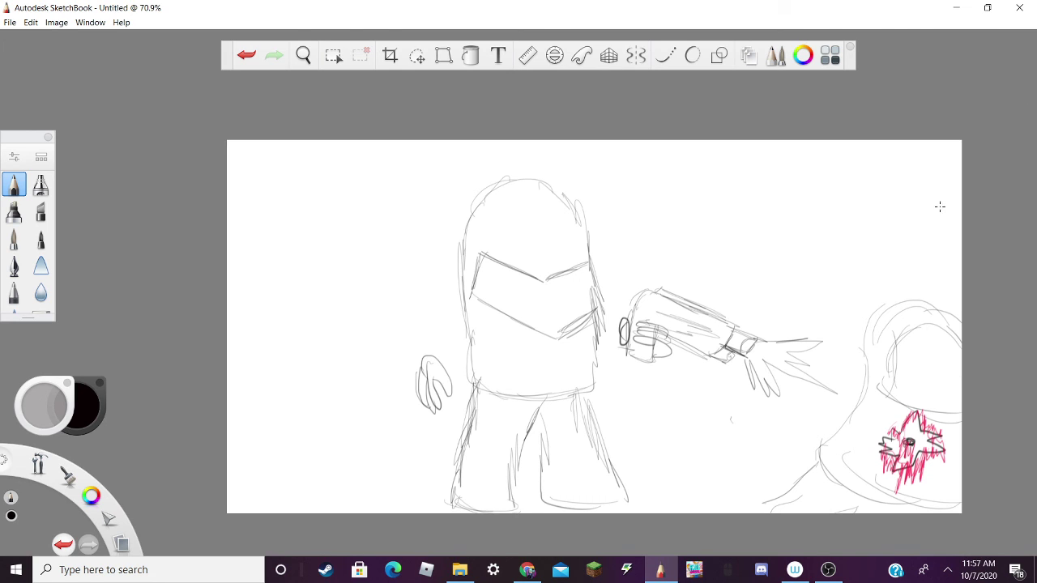
pyautogui.moveTo(925, 229); pyautogui.dragTo(873, 289)
# Start a new blank canvas without saving the current drawing
pyautogui.click(9, 22)
pyautogui.click(25, 35)
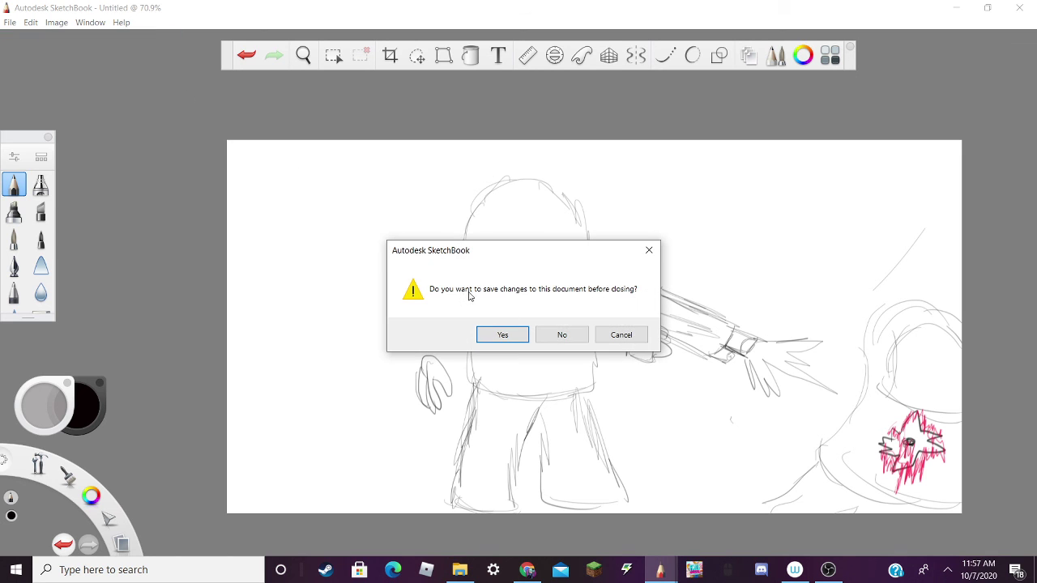
pyautogui.click(566, 332)
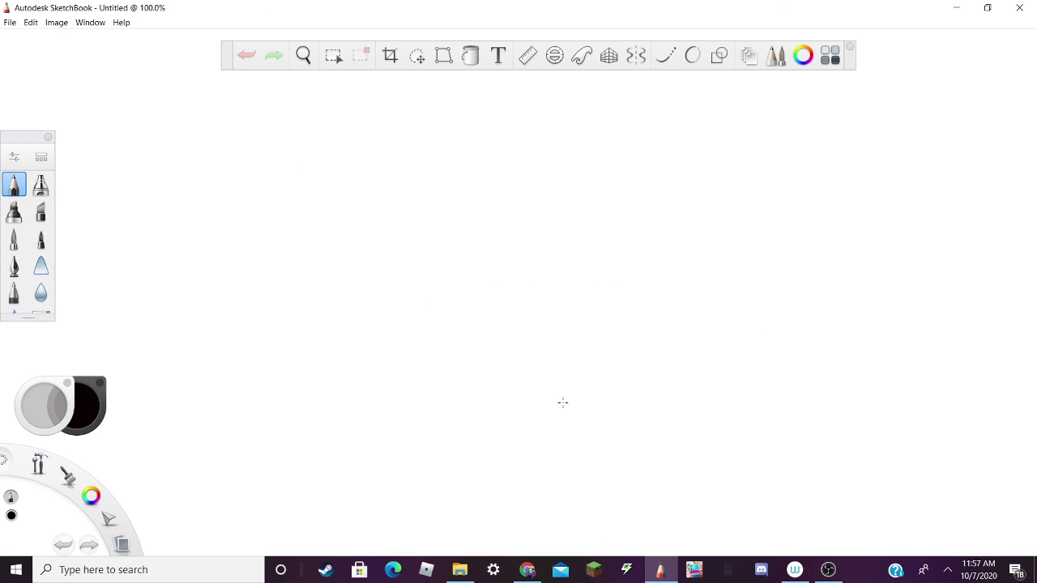
# Sketch a crewmate's lower body near the canvas bottom, with an oval open top, a bone sticking out and two short legs
pyautogui.moveTo(419, 422)
pyautogui.mouseDown()
pyautogui.moveTo(437, 399)
pyautogui.moveTo(452, 499)
pyautogui.moveTo(432, 480)
pyautogui.moveTo(559, 504)
pyautogui.moveTo(537, 435)
pyautogui.moveTo(546, 490)
pyautogui.moveTo(564, 406)
pyautogui.moveTo(486, 390)
pyautogui.moveTo(540, 399)
pyautogui.moveTo(510, 384)
pyautogui.moveTo(477, 412)
pyautogui.moveTo(467, 398)
pyautogui.moveTo(482, 439)
pyautogui.moveTo(459, 403)
pyautogui.moveTo(510, 409)
pyautogui.moveTo(450, 401)
pyautogui.moveTo(445, 413)
pyautogui.moveTo(538, 396)
pyautogui.moveTo(482, 412)
pyautogui.moveTo(471, 381)
pyautogui.moveTo(526, 385)
pyautogui.moveTo(488, 411)
pyautogui.moveTo(515, 409)
pyautogui.mouseUp()
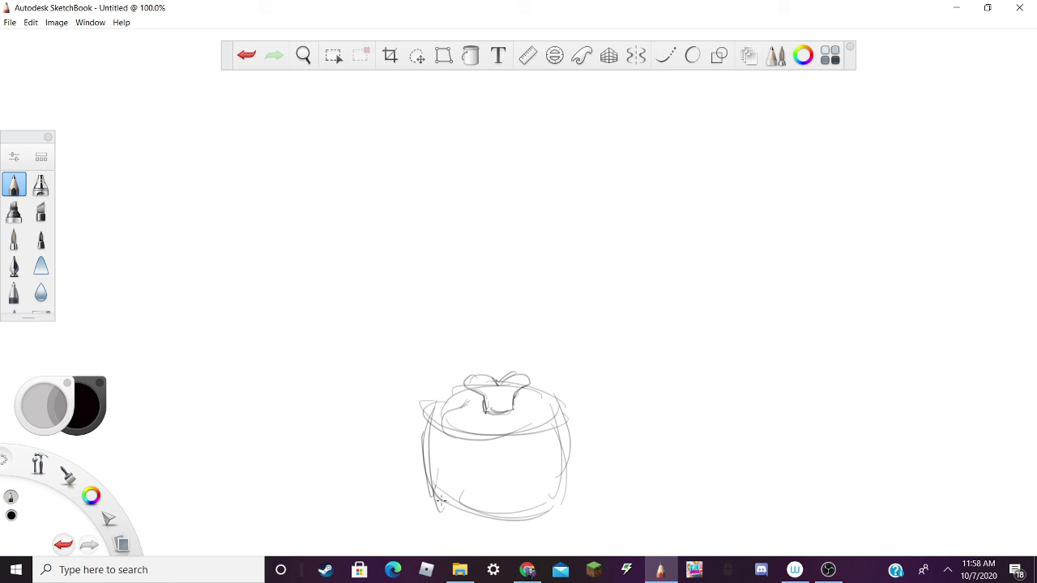
pyautogui.moveTo(437, 500)
pyautogui.mouseDown()
pyautogui.moveTo(443, 525)
pyautogui.moveTo(501, 546)
pyautogui.moveTo(502, 516)
pyautogui.moveTo(492, 545)
pyautogui.moveTo(454, 549)
pyautogui.mouseUp()
pyautogui.moveTo(559, 502)
pyautogui.mouseDown()
pyautogui.moveTo(538, 541)
pyautogui.moveTo(512, 541)
pyautogui.moveTo(505, 517)
pyautogui.moveTo(510, 531)
pyautogui.mouseUp()
pyautogui.moveTo(451, 403); pyautogui.dragTo(439, 413)
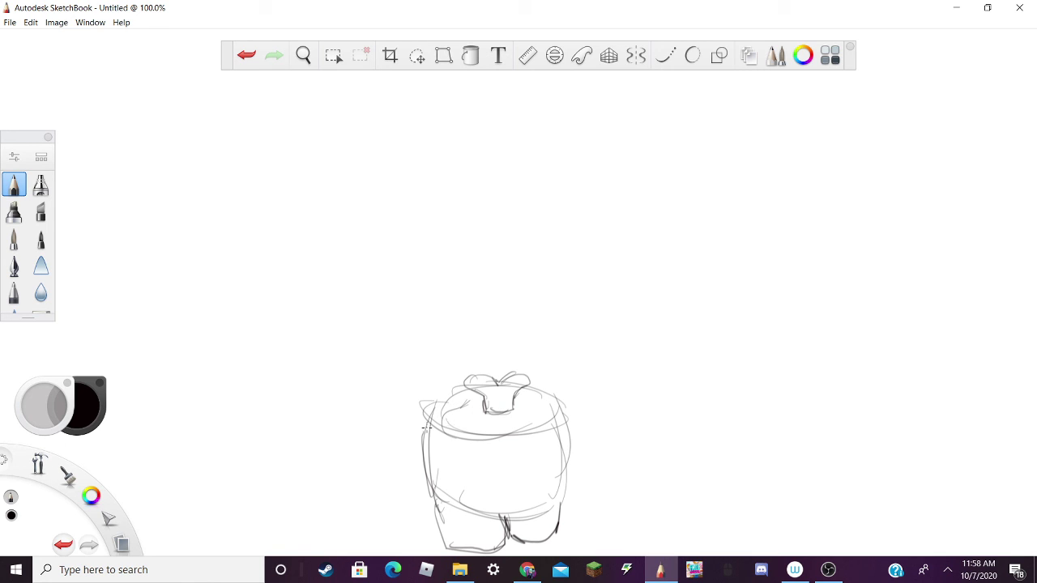
# Draw the upper body tipped back to the left of the lower body, with its open rim lined with sharp triangular teeth
pyautogui.moveTo(426, 428)
pyautogui.mouseDown()
pyautogui.moveTo(368, 450)
pyautogui.moveTo(355, 398)
pyautogui.moveTo(342, 431)
pyautogui.moveTo(369, 338)
pyautogui.mouseUp()
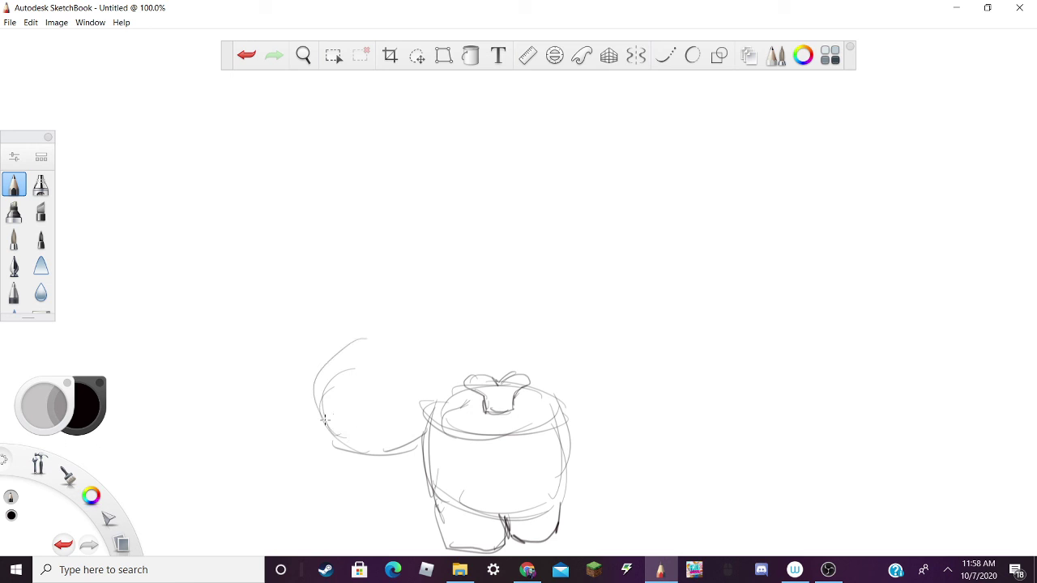
pyautogui.moveTo(324, 419)
pyautogui.mouseDown()
pyautogui.moveTo(374, 313)
pyautogui.moveTo(417, 373)
pyautogui.moveTo(392, 349)
pyautogui.mouseUp()
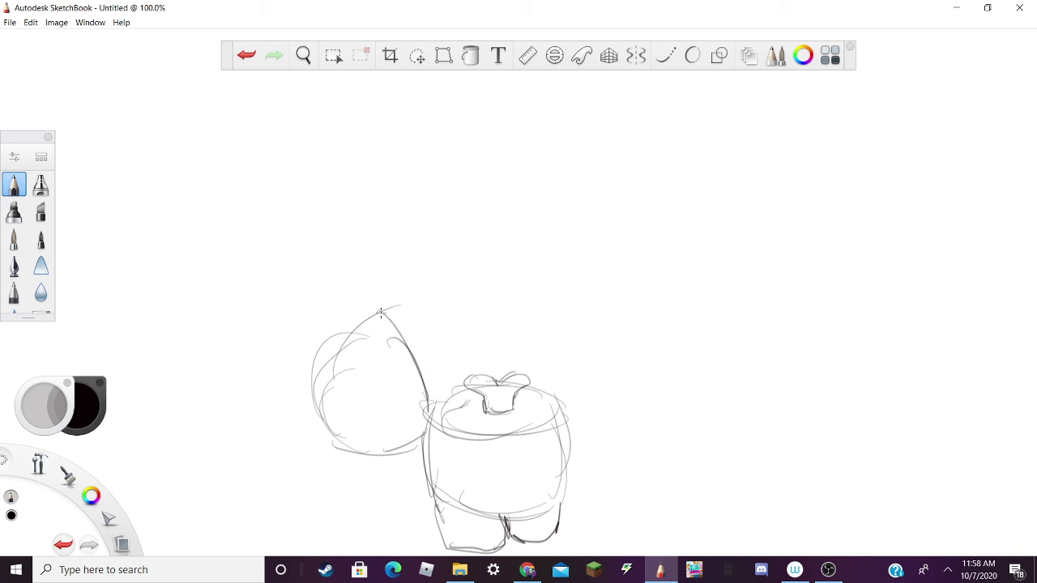
pyautogui.moveTo(380, 313)
pyautogui.mouseDown()
pyautogui.moveTo(426, 421)
pyautogui.moveTo(451, 429)
pyautogui.moveTo(374, 346)
pyautogui.moveTo(418, 360)
pyautogui.mouseUp()
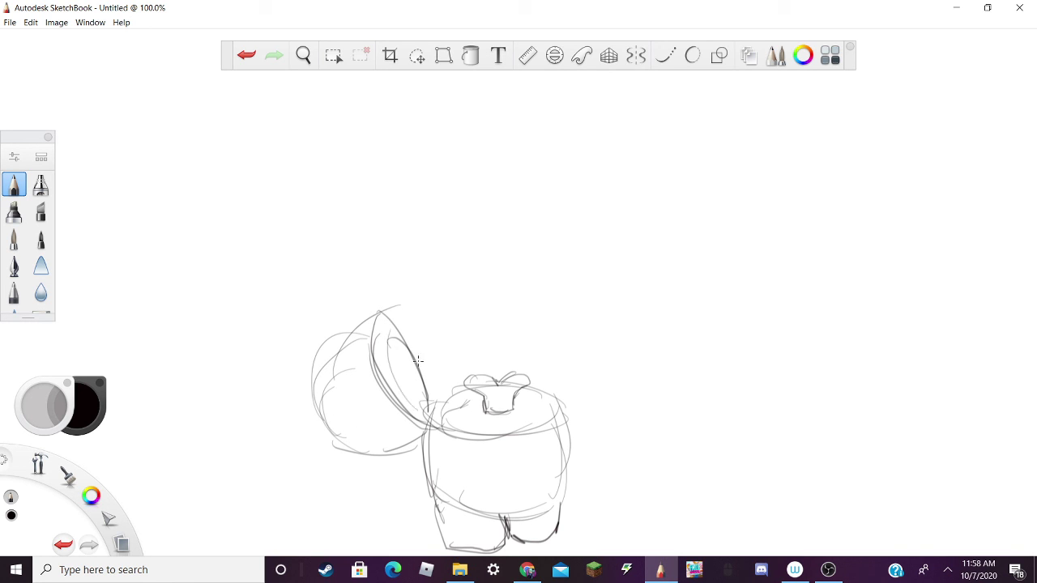
pyautogui.moveTo(418, 420)
pyautogui.mouseDown()
pyautogui.moveTo(379, 355)
pyautogui.moveTo(388, 345)
pyautogui.moveTo(379, 325)
pyautogui.moveTo(419, 364)
pyautogui.mouseUp()
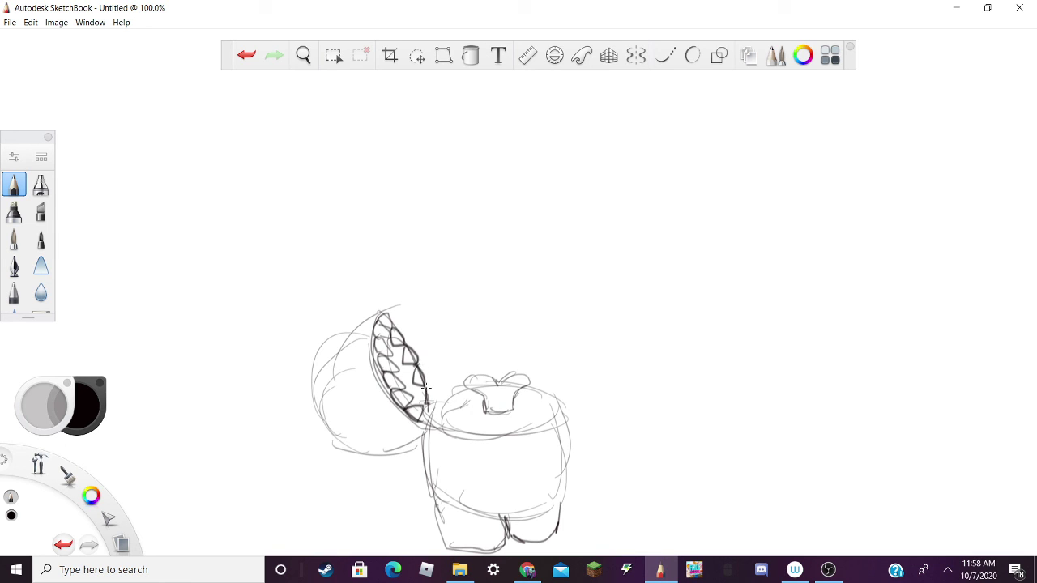
# Add a bold visor outline to the tipped-back upper body and sketch a thick wavy tongue reaching from its toothed mouth to the right
pyautogui.moveTo(427, 401); pyautogui.dragTo(430, 405)
pyautogui.moveTo(332, 384)
pyautogui.mouseDown()
pyautogui.moveTo(373, 439)
pyautogui.moveTo(405, 415)
pyautogui.moveTo(421, 421)
pyautogui.moveTo(388, 394)
pyautogui.moveTo(371, 345)
pyautogui.moveTo(334, 381)
pyautogui.moveTo(337, 409)
pyautogui.moveTo(409, 423)
pyautogui.moveTo(329, 417)
pyautogui.moveTo(411, 427)
pyautogui.moveTo(324, 369)
pyautogui.moveTo(352, 350)
pyautogui.mouseUp()
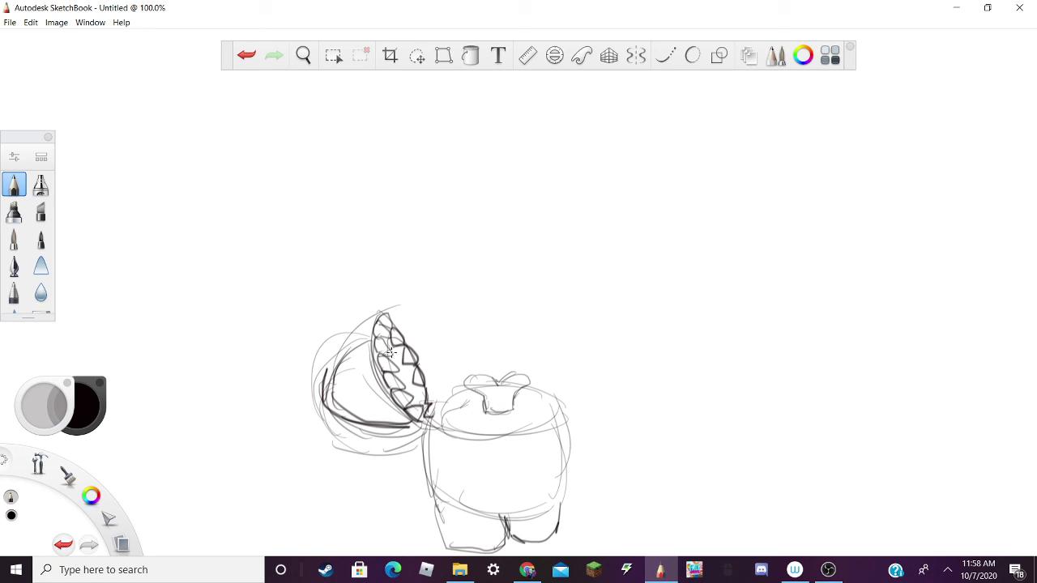
pyautogui.moveTo(407, 391)
pyautogui.mouseDown()
pyautogui.moveTo(437, 353)
pyautogui.moveTo(506, 313)
pyautogui.mouseUp()
pyautogui.moveTo(387, 345)
pyautogui.mouseDown()
pyautogui.moveTo(496, 211)
pyautogui.moveTo(468, 220)
pyautogui.moveTo(515, 213)
pyautogui.moveTo(567, 209)
pyautogui.mouseUp()
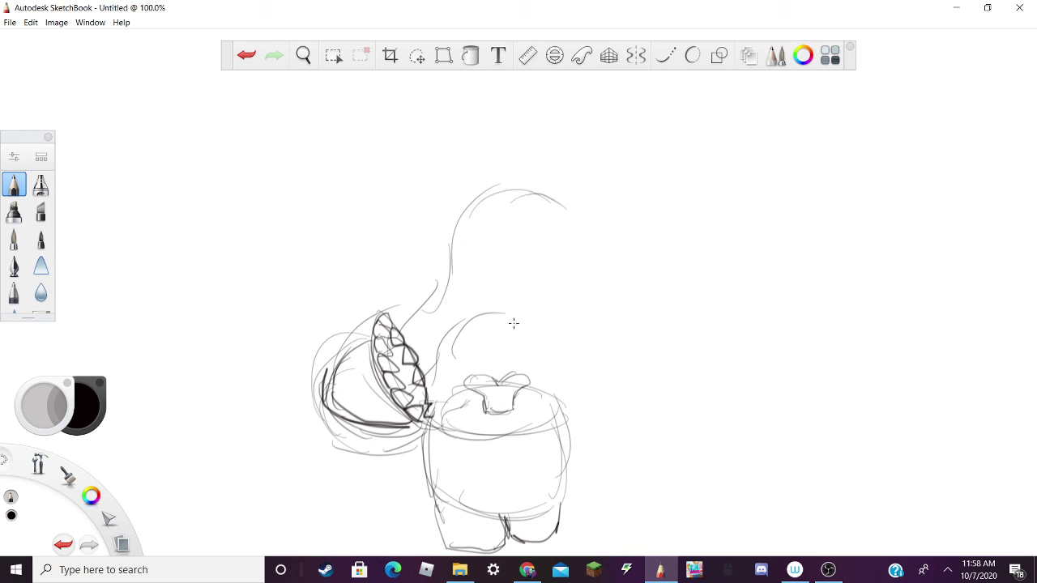
pyautogui.moveTo(514, 323)
pyautogui.mouseDown()
pyautogui.moveTo(551, 303)
pyautogui.moveTo(583, 267)
pyautogui.mouseUp()
pyautogui.moveTo(583, 264)
pyautogui.mouseDown()
pyautogui.moveTo(657, 220)
pyautogui.moveTo(703, 275)
pyautogui.mouseUp()
pyautogui.moveTo(634, 206)
pyautogui.mouseDown()
pyautogui.moveTo(561, 198)
pyautogui.moveTo(685, 181)
pyautogui.moveTo(794, 243)
pyautogui.mouseUp()
pyautogui.moveTo(652, 243); pyautogui.dragTo(741, 300)
pyautogui.moveTo(662, 252); pyautogui.dragTo(776, 300)
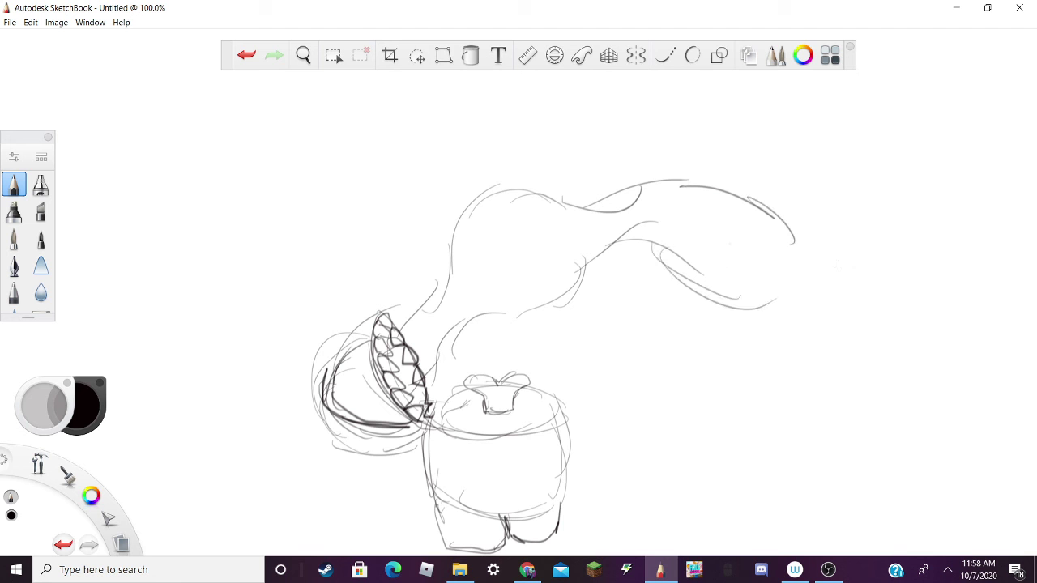
# Switch to YouTube in the browser, play the NerdOut "Among Us Song" video, and return to SketchBook
pyautogui.click(527, 569)
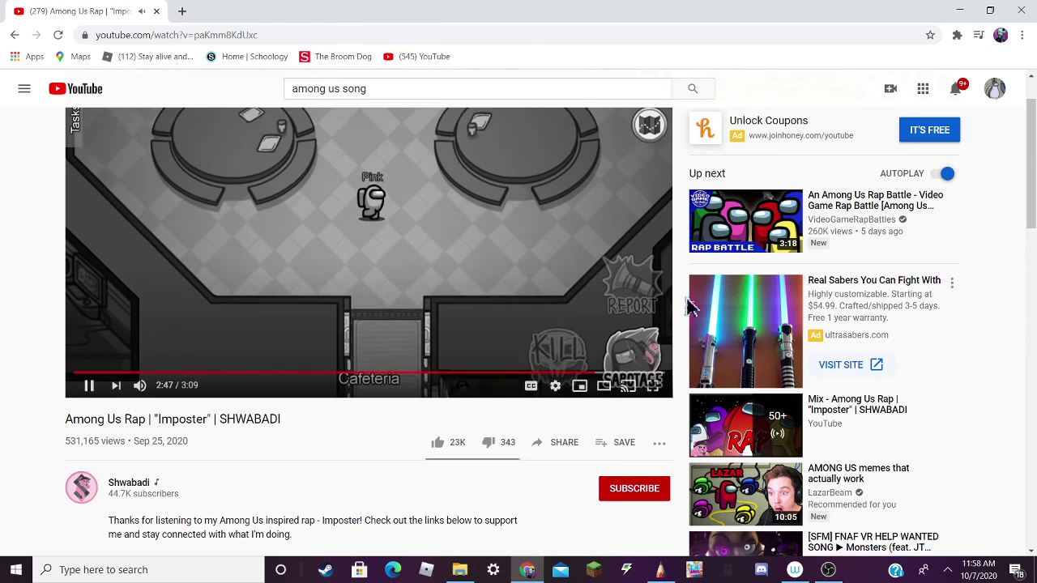
pyautogui.scroll(-3, 774, 444)
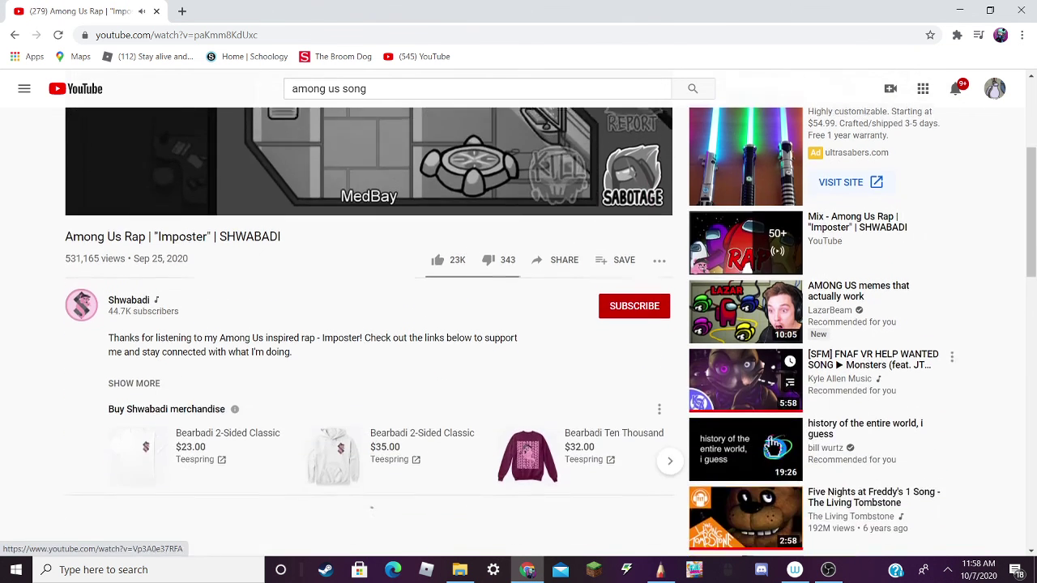
pyautogui.scroll(-3, 773, 444)
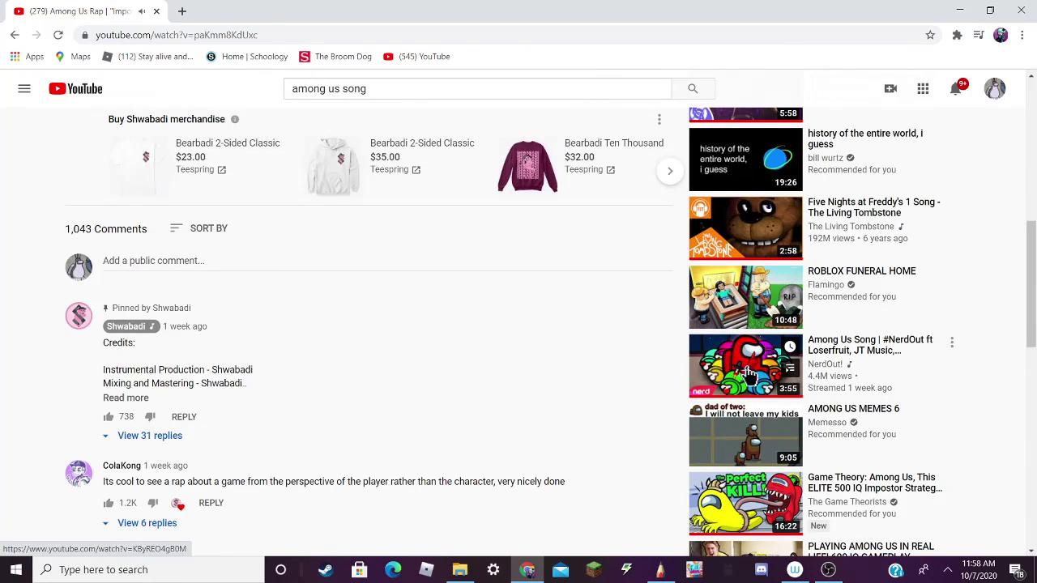
pyautogui.click(749, 374)
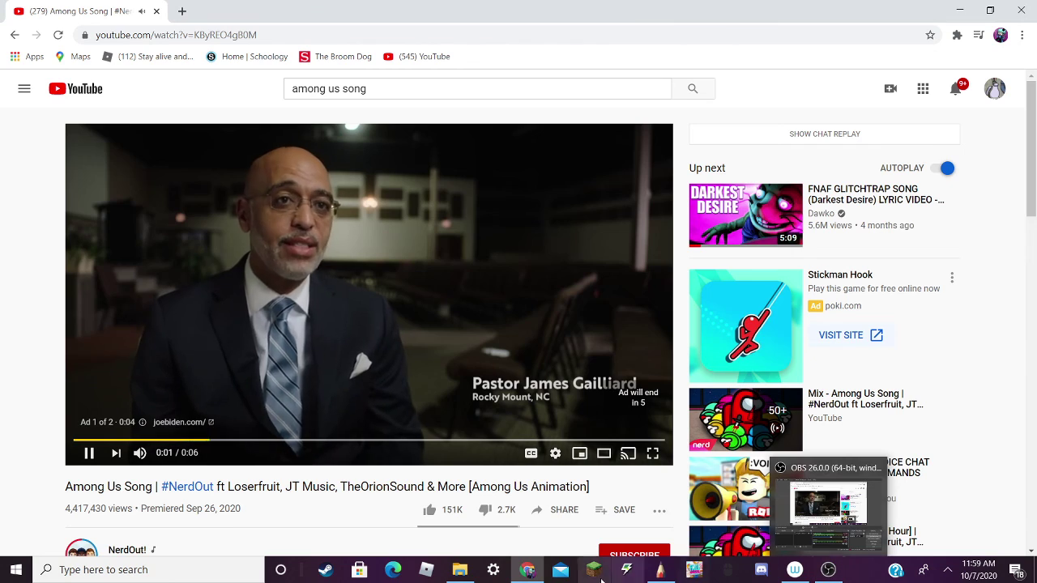
pyautogui.scroll(-2, 186, 446)
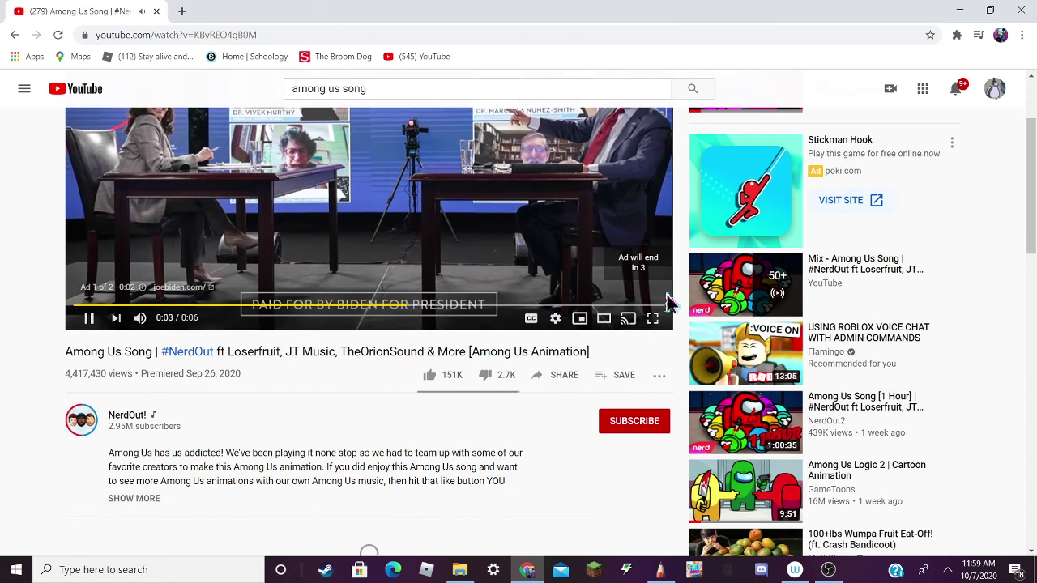
pyautogui.scroll(2, 509, 291)
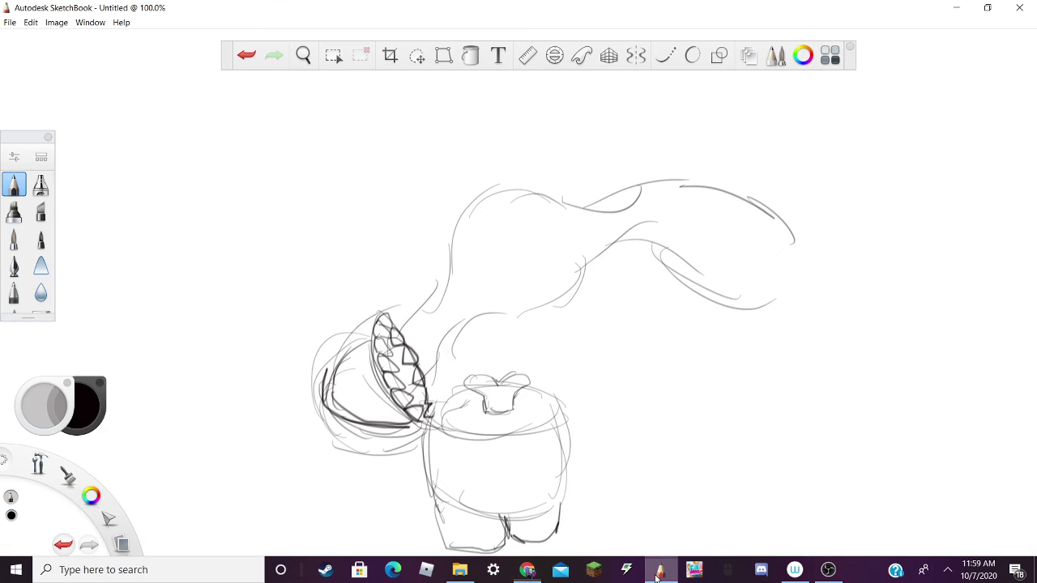
pyautogui.click(661, 569)
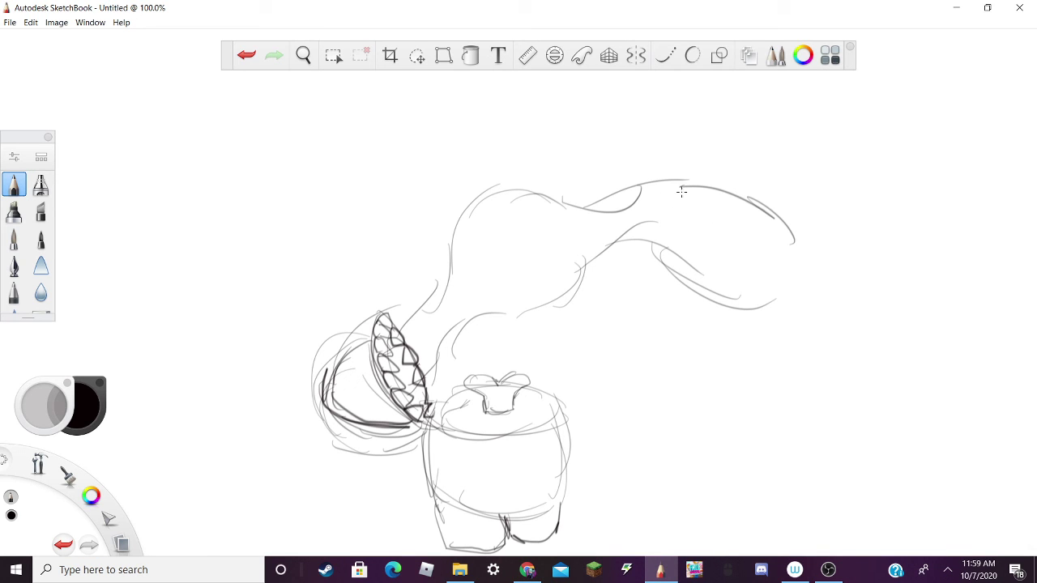
# Sketch a second crewmate with two short legs at the tongue's end, with a jagged scribbled wound where the tongue enters, and a small slit on the tongue
pyautogui.moveTo(682, 192)
pyautogui.mouseDown()
pyautogui.moveTo(709, 213)
pyautogui.moveTo(680, 201)
pyautogui.mouseUp()
pyautogui.moveTo(806, 266); pyautogui.dragTo(807, 247)
pyautogui.moveTo(801, 275)
pyautogui.mouseDown()
pyautogui.moveTo(795, 236)
pyautogui.moveTo(773, 215)
pyautogui.moveTo(780, 195)
pyautogui.moveTo(766, 211)
pyautogui.moveTo(799, 154)
pyautogui.moveTo(859, 168)
pyautogui.moveTo(845, 150)
pyautogui.moveTo(891, 215)
pyautogui.mouseUp()
pyautogui.moveTo(883, 245)
pyautogui.mouseDown()
pyautogui.moveTo(880, 188)
pyautogui.moveTo(885, 261)
pyautogui.mouseUp()
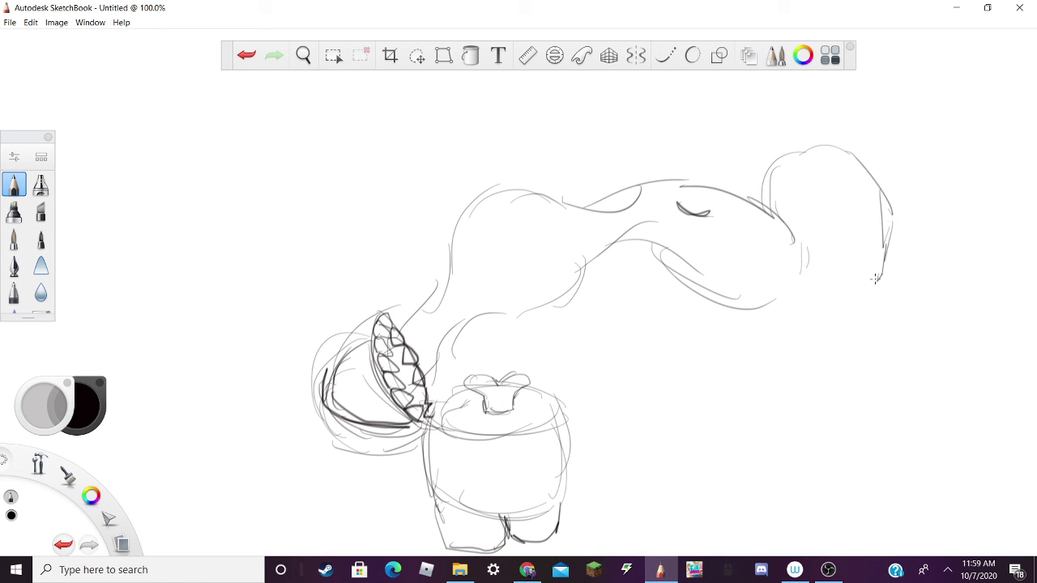
pyautogui.moveTo(797, 237); pyautogui.dragTo(781, 304)
pyautogui.moveTo(799, 264)
pyautogui.mouseDown()
pyautogui.moveTo(800, 225)
pyautogui.moveTo(827, 226)
pyautogui.moveTo(810, 233)
pyautogui.moveTo(819, 293)
pyautogui.moveTo(797, 316)
pyautogui.moveTo(823, 281)
pyautogui.moveTo(806, 237)
pyautogui.moveTo(814, 228)
pyautogui.mouseUp()
pyautogui.moveTo(770, 298)
pyautogui.mouseDown()
pyautogui.moveTo(834, 326)
pyautogui.moveTo(883, 322)
pyautogui.moveTo(891, 284)
pyautogui.mouseUp()
pyautogui.moveTo(779, 317); pyautogui.dragTo(773, 339)
pyautogui.moveTo(774, 300)
pyautogui.mouseDown()
pyautogui.moveTo(770, 337)
pyautogui.moveTo(820, 357)
pyautogui.mouseUp()
pyautogui.moveTo(769, 330)
pyautogui.mouseDown()
pyautogui.moveTo(827, 354)
pyautogui.moveTo(832, 343)
pyautogui.moveTo(866, 357)
pyautogui.moveTo(903, 343)
pyautogui.moveTo(891, 306)
pyautogui.moveTo(902, 321)
pyautogui.mouseUp()
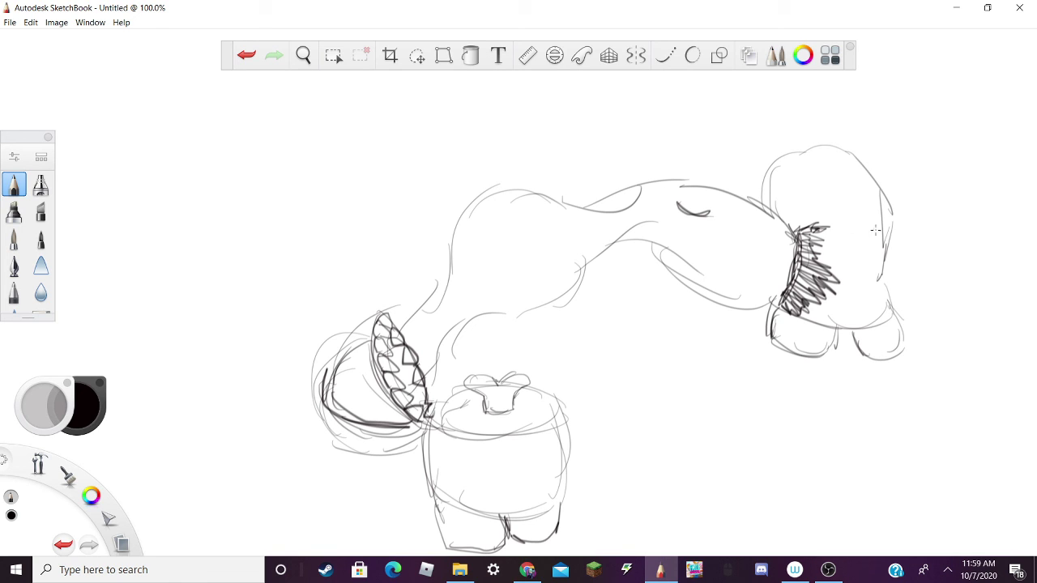
# Draw the tongue's pointed end curling up out of a scribbled exit wound on the pierced crewmate, and add the crewmate's visor
pyautogui.moveTo(875, 228)
pyautogui.mouseDown()
pyautogui.moveTo(912, 277)
pyautogui.moveTo(903, 319)
pyautogui.moveTo(886, 280)
pyautogui.moveTo(900, 261)
pyautogui.moveTo(884, 241)
pyautogui.moveTo(883, 267)
pyautogui.moveTo(870, 272)
pyautogui.moveTo(883, 287)
pyautogui.mouseUp()
pyautogui.moveTo(812, 276)
pyautogui.mouseDown()
pyautogui.moveTo(838, 268)
pyautogui.moveTo(825, 260)
pyautogui.mouseUp()
pyautogui.moveTo(920, 242)
pyautogui.mouseDown()
pyautogui.moveTo(892, 253)
pyautogui.moveTo(937, 220)
pyautogui.moveTo(922, 191)
pyautogui.moveTo(883, 165)
pyautogui.mouseUp()
pyautogui.moveTo(911, 278)
pyautogui.mouseDown()
pyautogui.moveTo(956, 271)
pyautogui.moveTo(956, 287)
pyautogui.mouseUp()
pyautogui.moveTo(801, 227)
pyautogui.mouseDown()
pyautogui.moveTo(783, 245)
pyautogui.moveTo(792, 256)
pyautogui.moveTo(776, 292)
pyautogui.moveTo(753, 301)
pyautogui.moveTo(786, 306)
pyautogui.moveTo(802, 274)
pyautogui.moveTo(787, 263)
pyautogui.moveTo(802, 221)
pyautogui.mouseUp()
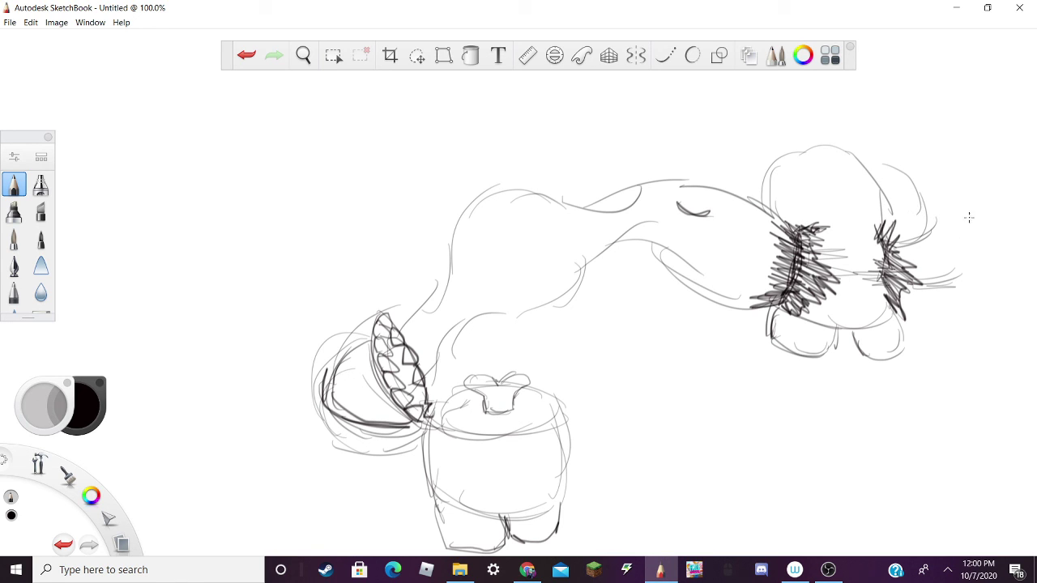
pyautogui.moveTo(917, 195)
pyautogui.mouseDown()
pyautogui.moveTo(863, 121)
pyautogui.moveTo(950, 47)
pyautogui.moveTo(917, 65)
pyautogui.moveTo(915, 113)
pyautogui.moveTo(974, 170)
pyautogui.moveTo(987, 236)
pyautogui.moveTo(946, 282)
pyautogui.mouseUp()
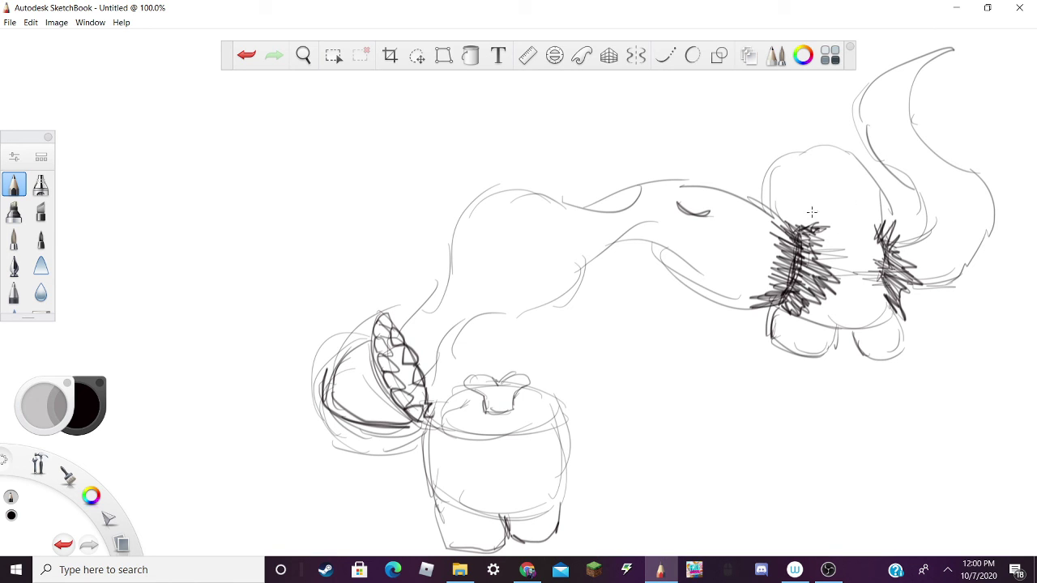
pyautogui.moveTo(811, 211)
pyautogui.mouseDown()
pyautogui.moveTo(821, 184)
pyautogui.moveTo(803, 216)
pyautogui.moveTo(816, 214)
pyautogui.moveTo(799, 217)
pyautogui.moveTo(882, 207)
pyautogui.mouseUp()
pyautogui.moveTo(805, 229)
pyautogui.mouseDown()
pyautogui.moveTo(849, 229)
pyautogui.moveTo(798, 233)
pyautogui.moveTo(875, 230)
pyautogui.moveTo(788, 221)
pyautogui.mouseUp()
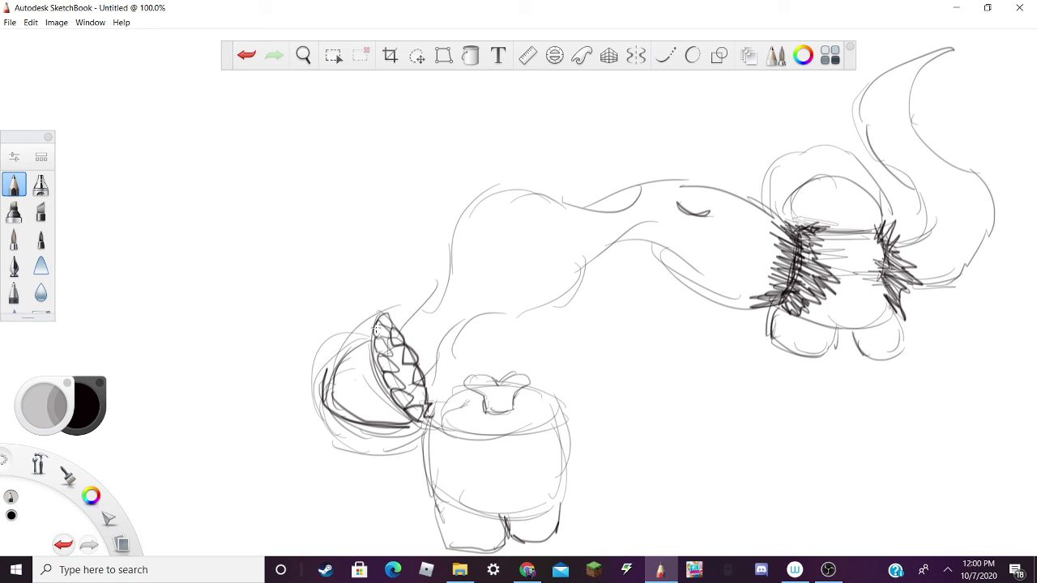
# Trace bold outlines over the split crewmate's upper body, open rim, lower body and legs
pyautogui.moveTo(366, 319)
pyautogui.mouseDown()
pyautogui.moveTo(334, 346)
pyautogui.moveTo(317, 385)
pyautogui.moveTo(324, 423)
pyautogui.moveTo(356, 459)
pyautogui.moveTo(420, 445)
pyautogui.moveTo(352, 447)
pyautogui.moveTo(308, 386)
pyautogui.moveTo(371, 319)
pyautogui.moveTo(368, 354)
pyautogui.moveTo(390, 369)
pyautogui.mouseUp()
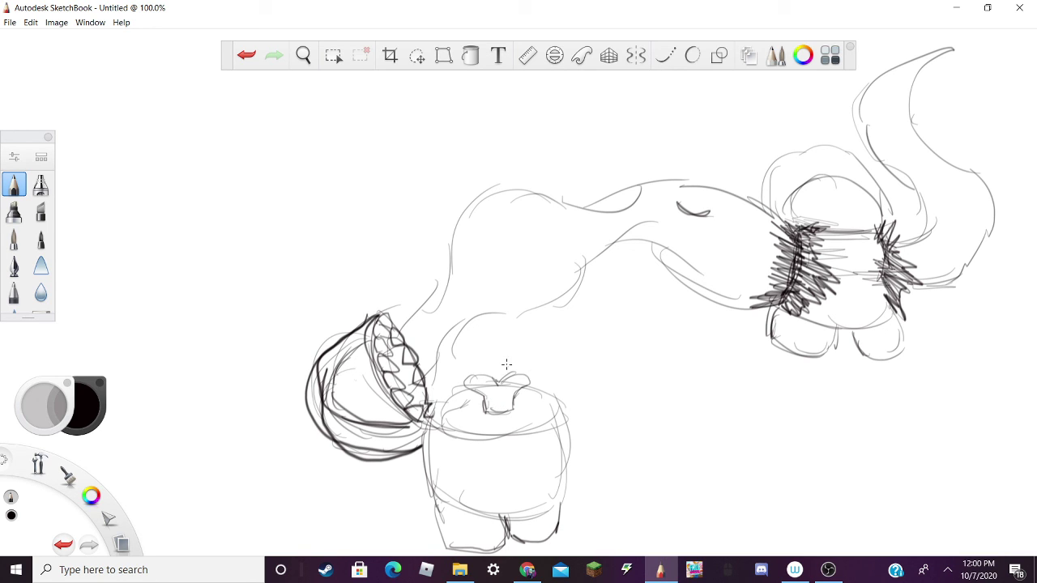
pyautogui.moveTo(423, 420)
pyautogui.mouseDown()
pyautogui.moveTo(452, 440)
pyautogui.moveTo(535, 431)
pyautogui.moveTo(571, 402)
pyautogui.moveTo(520, 381)
pyautogui.moveTo(424, 415)
pyautogui.moveTo(432, 478)
pyautogui.moveTo(497, 519)
pyautogui.moveTo(560, 486)
pyautogui.moveTo(557, 425)
pyautogui.mouseUp()
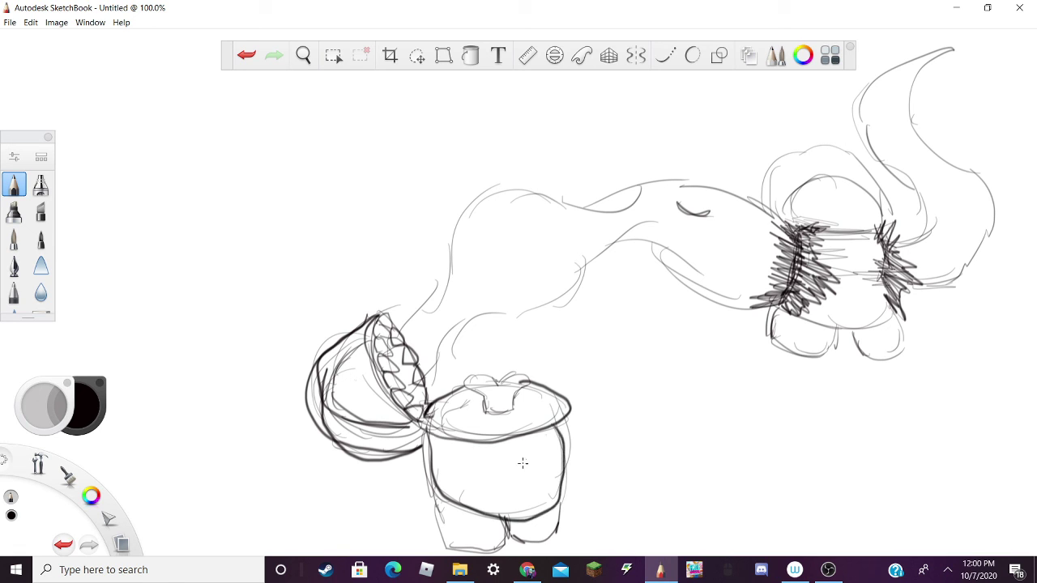
pyautogui.moveTo(431, 496)
pyautogui.mouseDown()
pyautogui.moveTo(444, 502)
pyautogui.moveTo(456, 551)
pyautogui.moveTo(501, 512)
pyautogui.moveTo(567, 516)
pyautogui.mouseUp()
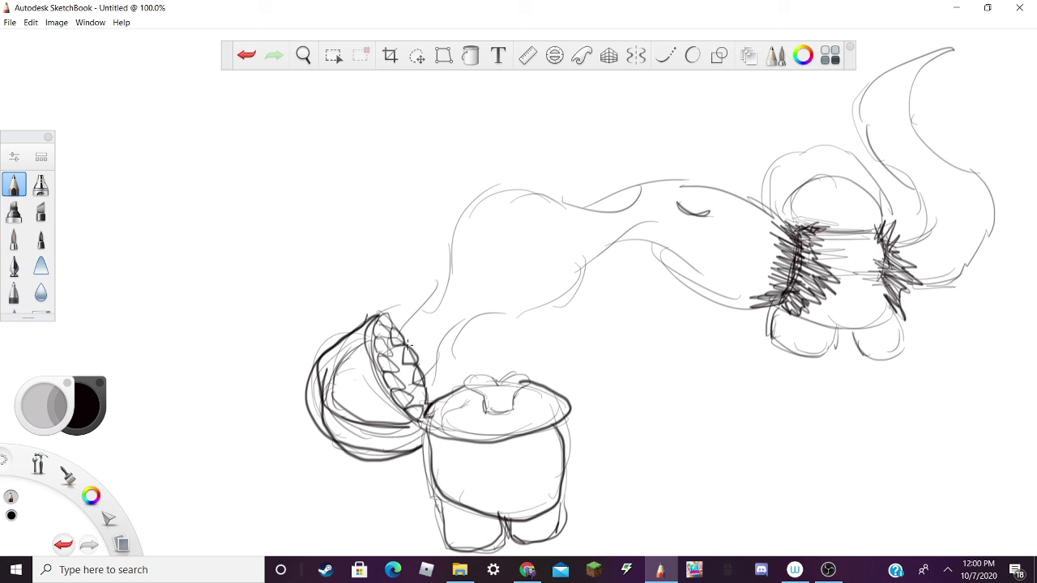
# Trace bold outlines along both edges of the long tongue, including its curled end behind the pierced crewmate
pyautogui.moveTo(405, 342)
pyautogui.mouseDown()
pyautogui.moveTo(450, 212)
pyautogui.moveTo(554, 190)
pyautogui.moveTo(713, 189)
pyautogui.moveTo(784, 207)
pyautogui.moveTo(803, 224)
pyautogui.mouseUp()
pyautogui.moveTo(777, 293)
pyautogui.mouseDown()
pyautogui.moveTo(716, 302)
pyautogui.moveTo(629, 243)
pyautogui.moveTo(567, 288)
pyautogui.moveTo(481, 315)
pyautogui.moveTo(423, 392)
pyautogui.moveTo(389, 348)
pyautogui.mouseUp()
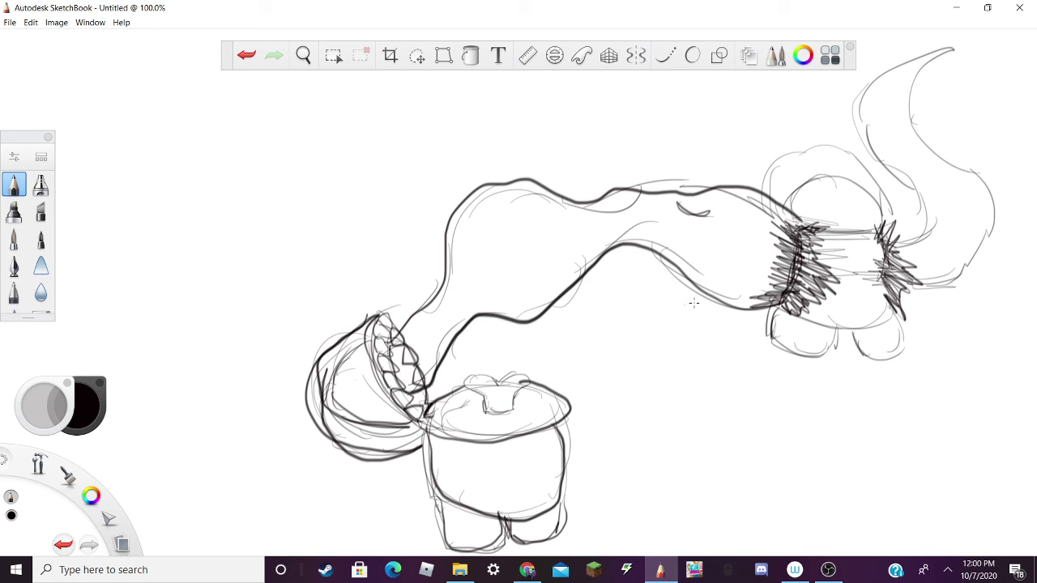
pyautogui.moveTo(891, 237)
pyautogui.mouseDown()
pyautogui.moveTo(929, 208)
pyautogui.moveTo(851, 130)
pyautogui.moveTo(875, 74)
pyautogui.moveTo(934, 60)
pyautogui.moveTo(958, 67)
pyautogui.moveTo(925, 66)
pyautogui.moveTo(904, 124)
pyautogui.moveTo(988, 196)
pyautogui.moveTo(979, 243)
pyautogui.moveTo(914, 284)
pyautogui.mouseUp()
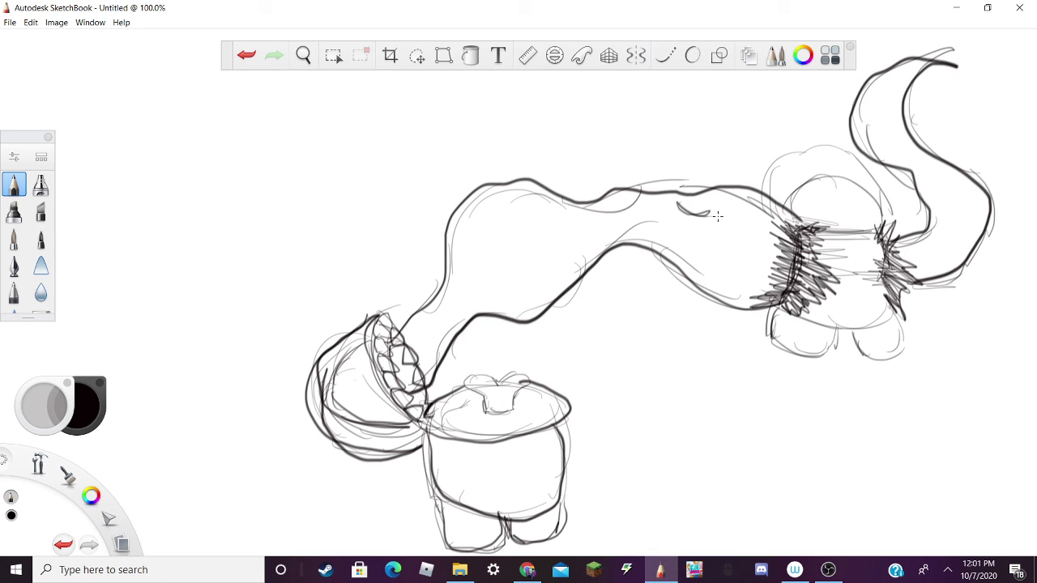
# Draw two tentacles branching off the tongue: a long one winding left above it and a shorter pointed one hanging below it
pyautogui.moveTo(685, 206)
pyautogui.mouseDown()
pyautogui.moveTo(709, 171)
pyautogui.moveTo(685, 151)
pyautogui.moveTo(595, 147)
pyautogui.moveTo(517, 104)
pyautogui.mouseUp()
pyautogui.moveTo(704, 213)
pyautogui.mouseDown()
pyautogui.moveTo(730, 122)
pyautogui.moveTo(599, 123)
pyautogui.moveTo(530, 82)
pyautogui.moveTo(431, 105)
pyautogui.moveTo(417, 169)
pyautogui.mouseUp()
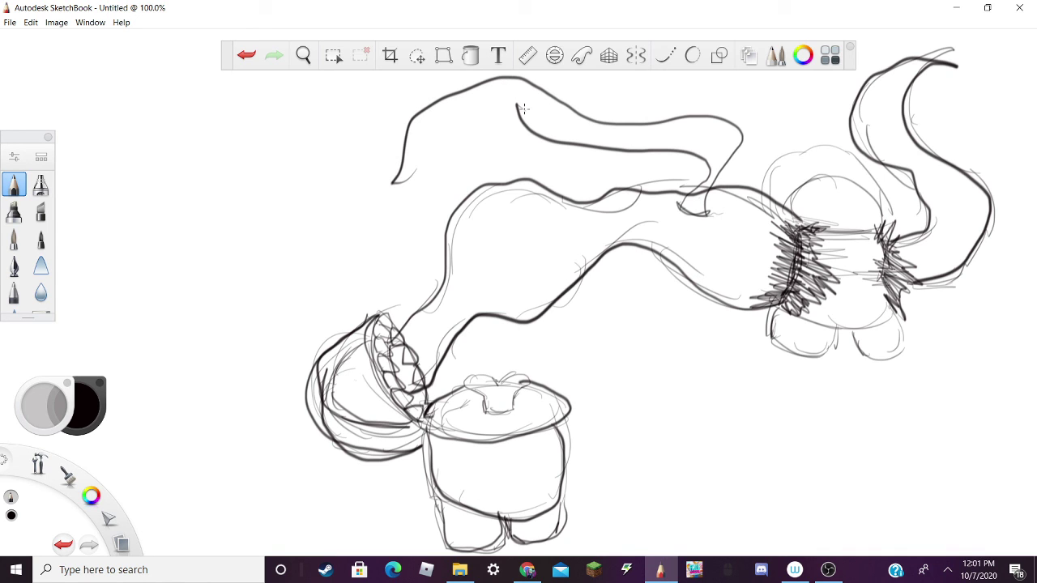
pyautogui.moveTo(520, 105); pyautogui.dragTo(303, 233)
pyautogui.moveTo(394, 182)
pyautogui.mouseDown()
pyautogui.moveTo(353, 197)
pyautogui.moveTo(286, 181)
pyautogui.moveTo(218, 203)
pyautogui.mouseUp()
pyautogui.moveTo(324, 224)
pyautogui.mouseDown()
pyautogui.moveTo(228, 244)
pyautogui.moveTo(218, 199)
pyautogui.mouseUp()
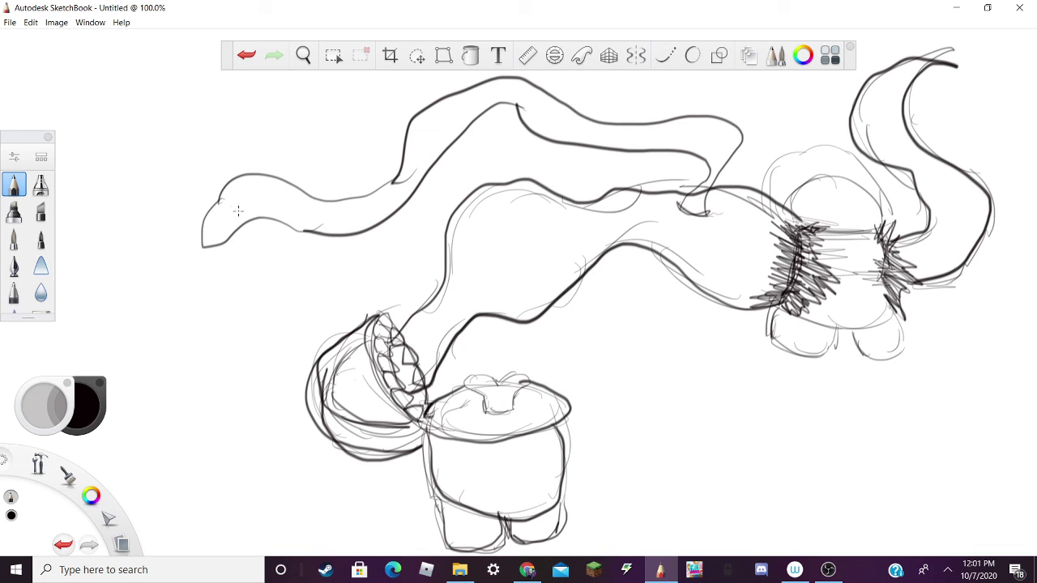
pyautogui.moveTo(554, 272)
pyautogui.mouseDown()
pyautogui.moveTo(623, 328)
pyautogui.moveTo(661, 424)
pyautogui.moveTo(783, 437)
pyautogui.moveTo(791, 424)
pyautogui.moveTo(712, 407)
pyautogui.moveTo(589, 262)
pyautogui.mouseUp()
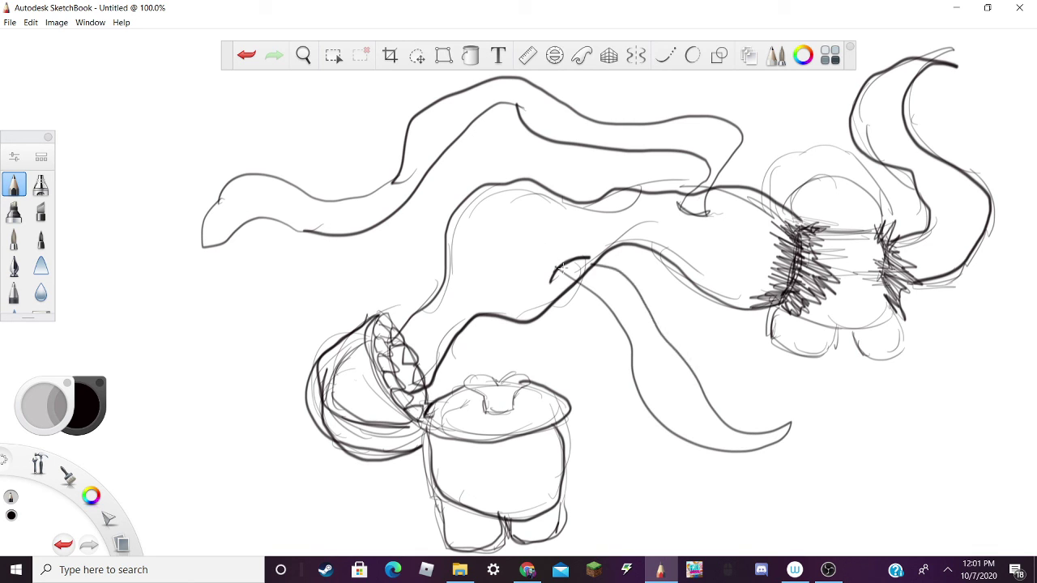
# Draw another crewmate at the canvas's lower left with a rounded body, two legs, a visor, an oval on the body and a detached oval hand
pyautogui.moveTo(99, 377)
pyautogui.mouseDown()
pyautogui.moveTo(191, 364)
pyautogui.moveTo(240, 438)
pyautogui.moveTo(125, 442)
pyautogui.moveTo(109, 475)
pyautogui.moveTo(157, 493)
pyautogui.moveTo(166, 468)
pyautogui.mouseUp()
pyautogui.moveTo(243, 423)
pyautogui.mouseDown()
pyautogui.moveTo(304, 434)
pyautogui.moveTo(291, 461)
pyautogui.moveTo(249, 468)
pyautogui.moveTo(226, 460)
pyautogui.mouseUp()
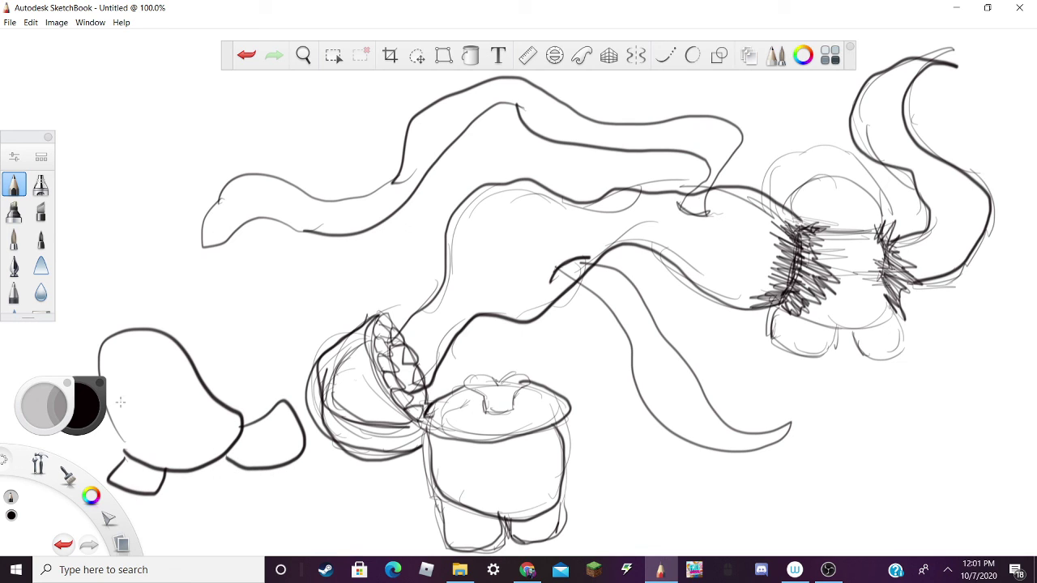
pyautogui.moveTo(120, 402)
pyautogui.mouseDown()
pyautogui.moveTo(142, 350)
pyautogui.moveTo(189, 378)
pyautogui.moveTo(118, 402)
pyautogui.mouseUp()
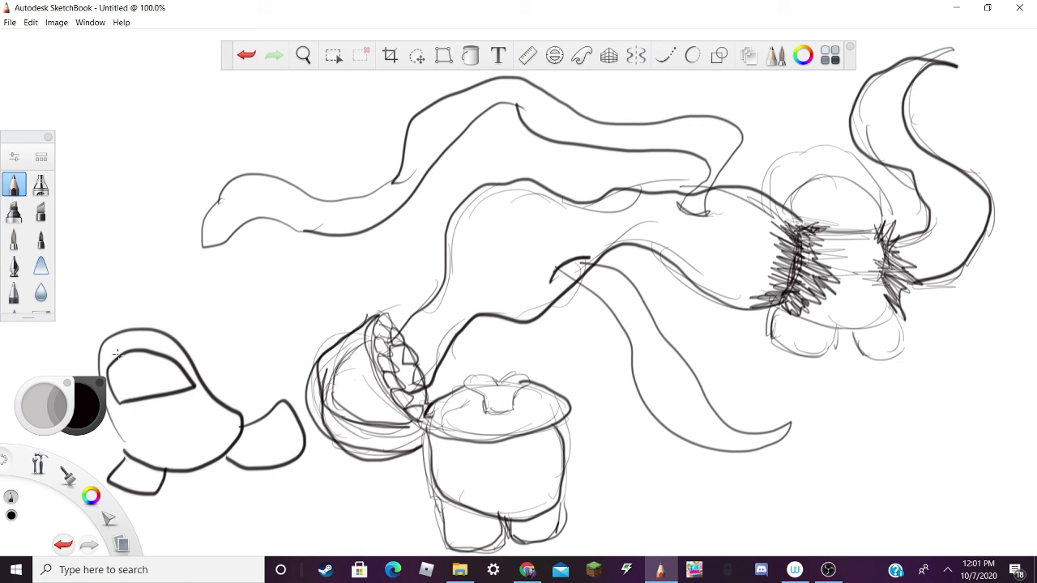
pyautogui.moveTo(139, 331); pyautogui.dragTo(109, 356)
pyautogui.moveTo(208, 354)
pyautogui.mouseDown()
pyautogui.moveTo(229, 341)
pyautogui.moveTo(256, 346)
pyautogui.moveTo(209, 364)
pyautogui.mouseUp()
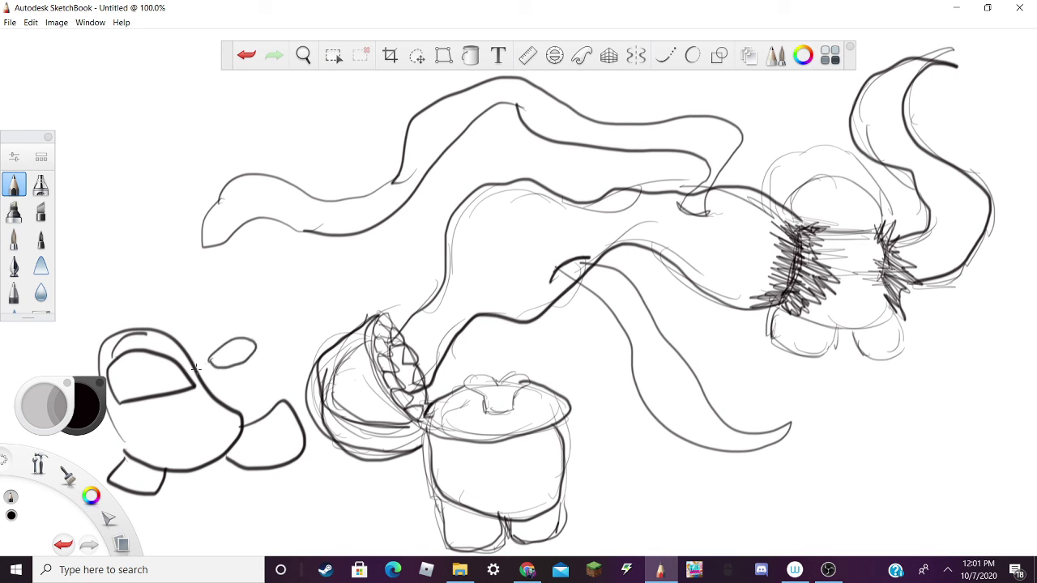
pyautogui.moveTo(135, 427)
pyautogui.mouseDown()
pyautogui.moveTo(185, 404)
pyautogui.moveTo(166, 434)
pyautogui.moveTo(135, 427)
pyautogui.moveTo(171, 403)
pyautogui.moveTo(143, 431)
pyautogui.mouseUp()
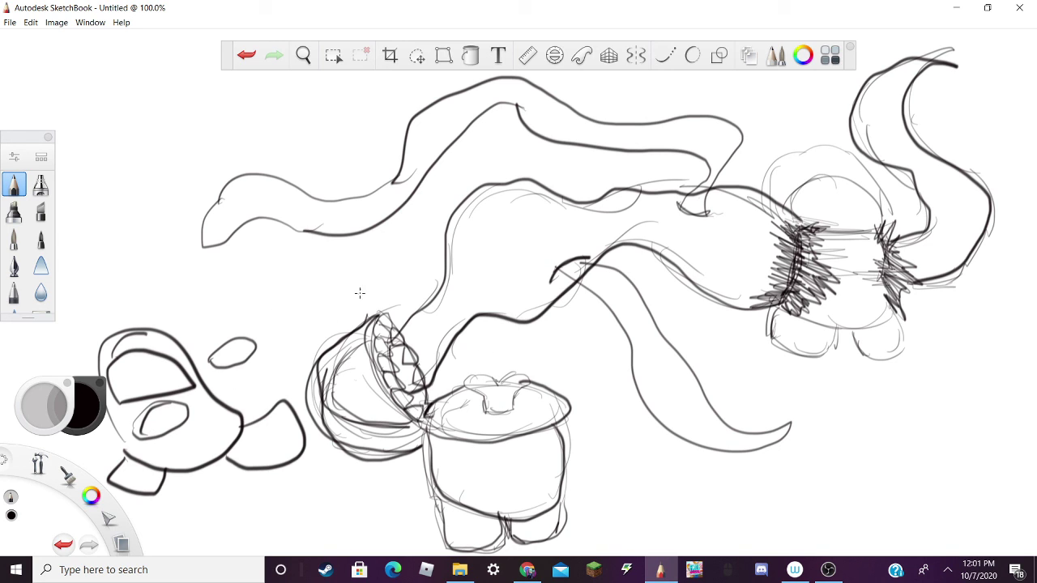
# Add curved, pointed fingers around the end of the upper tentacle, and darken the outline of the bone in the lower body
pyautogui.moveTo(330, 237)
pyautogui.mouseDown()
pyautogui.moveTo(336, 287)
pyautogui.moveTo(281, 347)
pyautogui.mouseUp()
pyautogui.moveTo(285, 339)
pyautogui.mouseDown()
pyautogui.moveTo(358, 302)
pyautogui.moveTo(362, 248)
pyautogui.mouseUp()
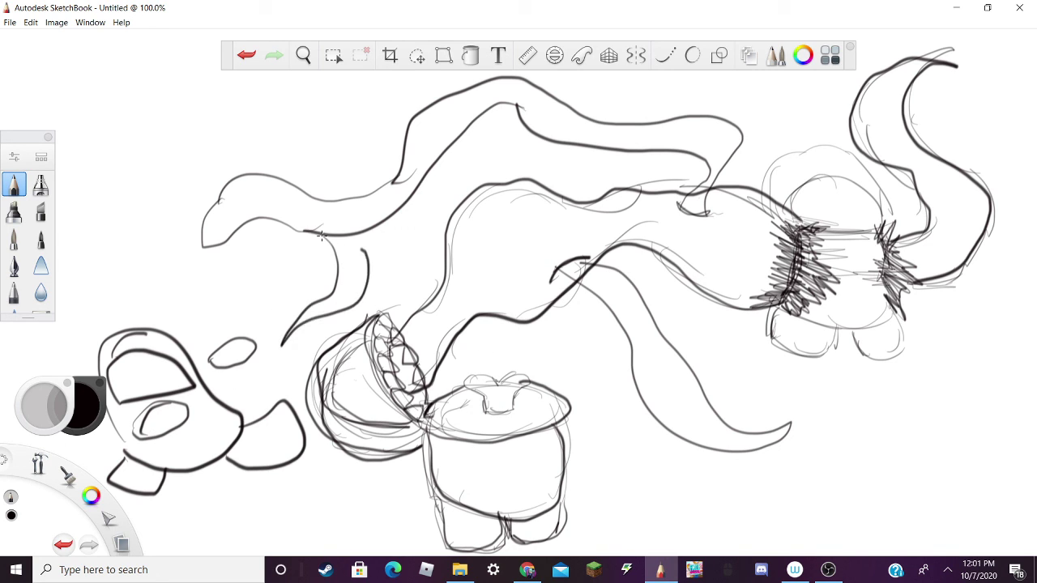
pyautogui.moveTo(320, 204)
pyautogui.mouseDown()
pyautogui.moveTo(297, 171)
pyautogui.moveTo(180, 162)
pyautogui.moveTo(316, 198)
pyautogui.mouseUp()
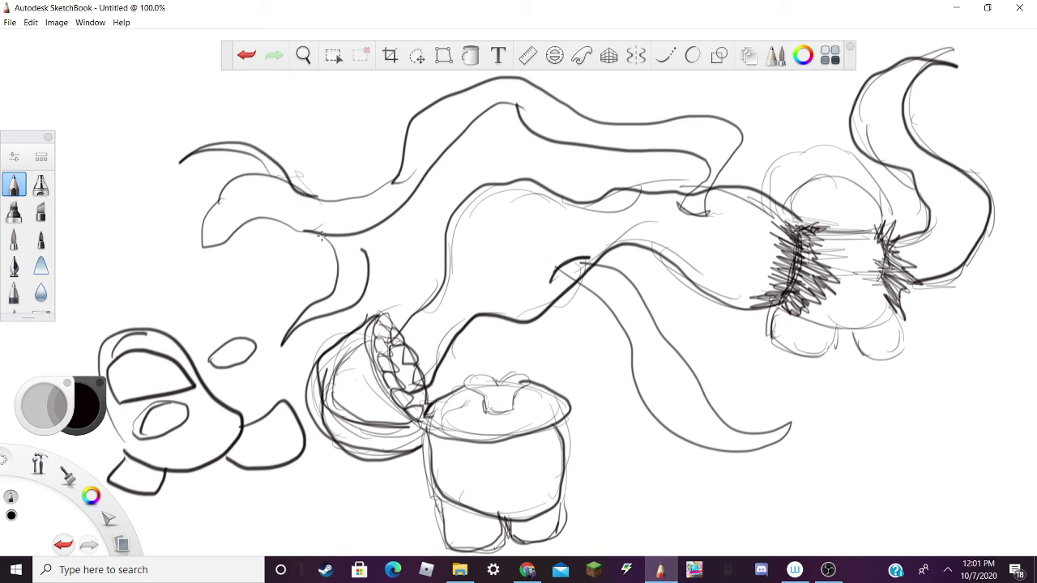
pyautogui.moveTo(215, 112)
pyautogui.mouseDown()
pyautogui.moveTo(280, 135)
pyautogui.moveTo(332, 195)
pyautogui.mouseUp()
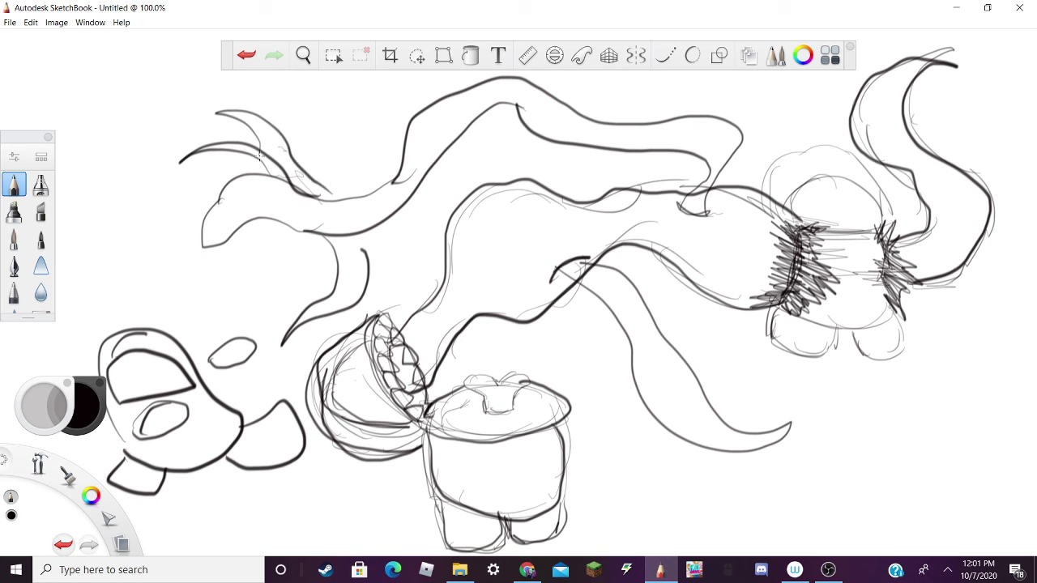
pyautogui.moveTo(282, 151)
pyautogui.mouseDown()
pyautogui.moveTo(294, 120)
pyautogui.moveTo(352, 192)
pyautogui.mouseUp()
pyautogui.moveTo(479, 395)
pyautogui.mouseDown()
pyautogui.moveTo(494, 418)
pyautogui.moveTo(534, 374)
pyautogui.moveTo(470, 376)
pyautogui.moveTo(486, 396)
pyautogui.mouseUp()
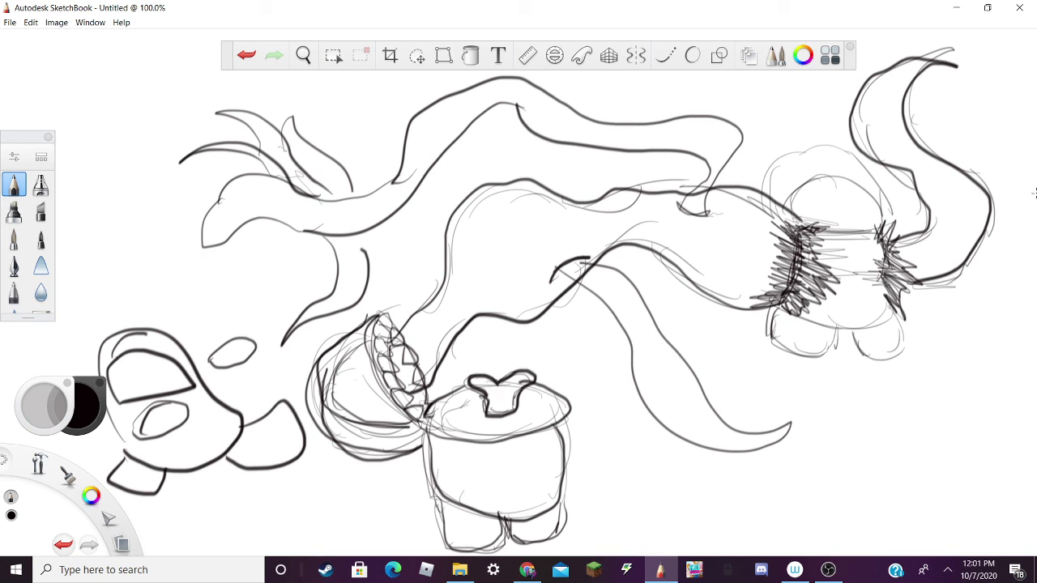
# Start another blank canvas, discarding the tongue scene without saving it
pyautogui.click(10, 22)
pyautogui.click(44, 65)
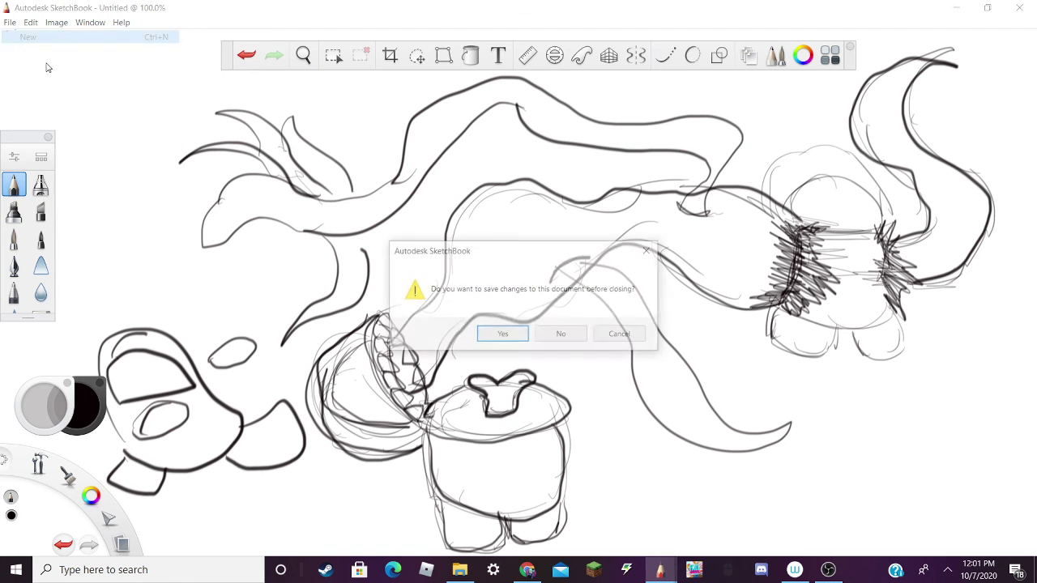
pyautogui.click(564, 335)
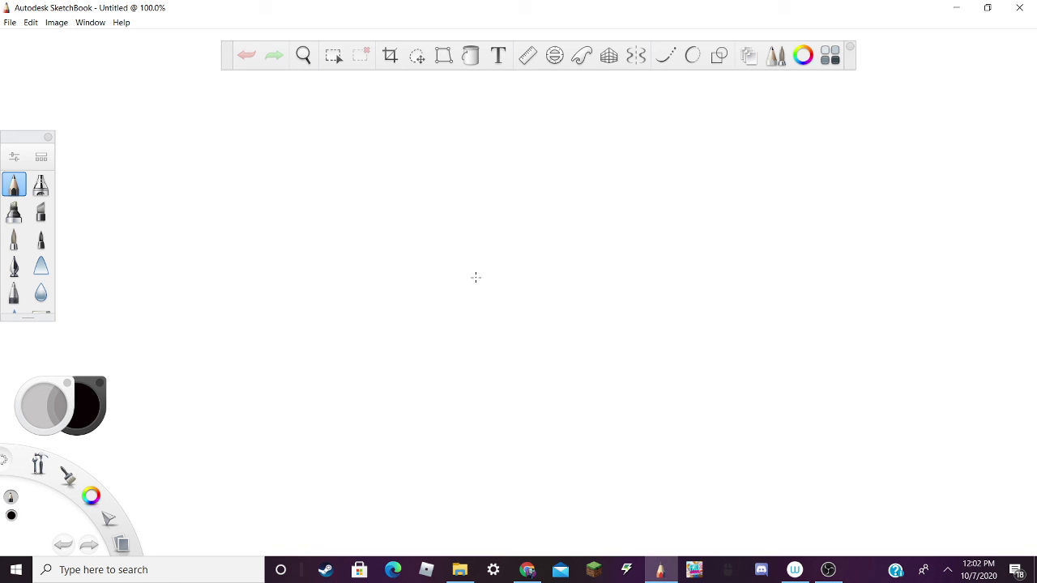
# Draw a large upright crewmate in the canvas centre with a rounded body, two short legs and a domed visor
pyautogui.moveTo(473, 395)
pyautogui.mouseDown()
pyautogui.moveTo(473, 273)
pyautogui.moveTo(499, 214)
pyautogui.moveTo(558, 176)
pyautogui.moveTo(625, 213)
pyautogui.moveTo(648, 362)
pyautogui.moveTo(644, 399)
pyautogui.moveTo(597, 422)
pyautogui.moveTo(526, 424)
pyautogui.moveTo(482, 394)
pyautogui.moveTo(530, 408)
pyautogui.moveTo(466, 452)
pyautogui.moveTo(491, 476)
pyautogui.moveTo(532, 478)
pyautogui.moveTo(545, 428)
pyautogui.mouseUp()
pyautogui.moveTo(587, 476)
pyautogui.mouseDown()
pyautogui.moveTo(587, 423)
pyautogui.moveTo(639, 479)
pyautogui.moveTo(644, 394)
pyautogui.mouseUp()
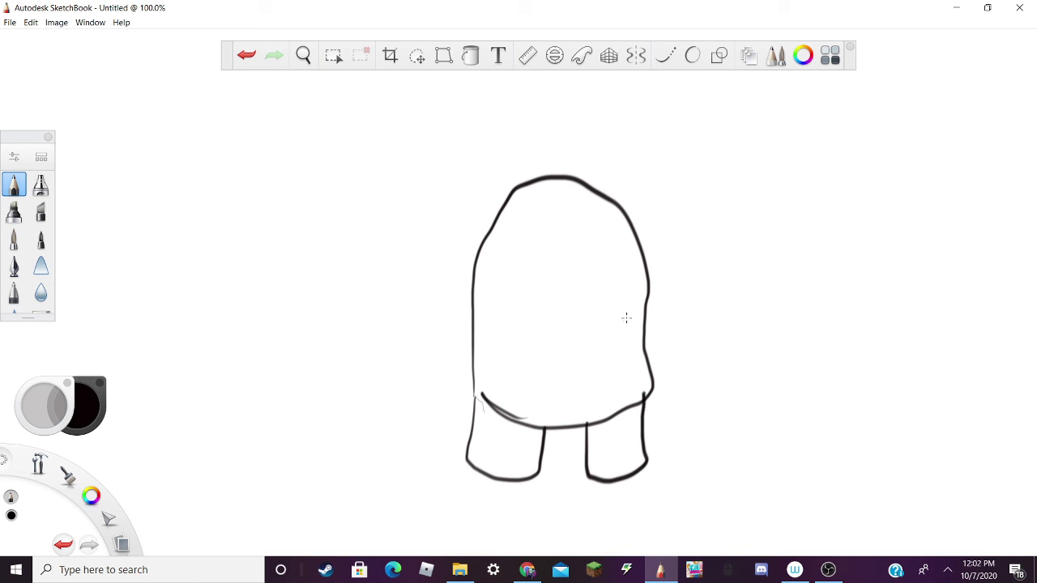
pyautogui.moveTo(501, 319)
pyautogui.mouseDown()
pyautogui.moveTo(502, 273)
pyautogui.moveTo(530, 240)
pyautogui.moveTo(610, 247)
pyautogui.moveTo(637, 306)
pyautogui.moveTo(636, 327)
pyautogui.moveTo(501, 319)
pyautogui.mouseUp()
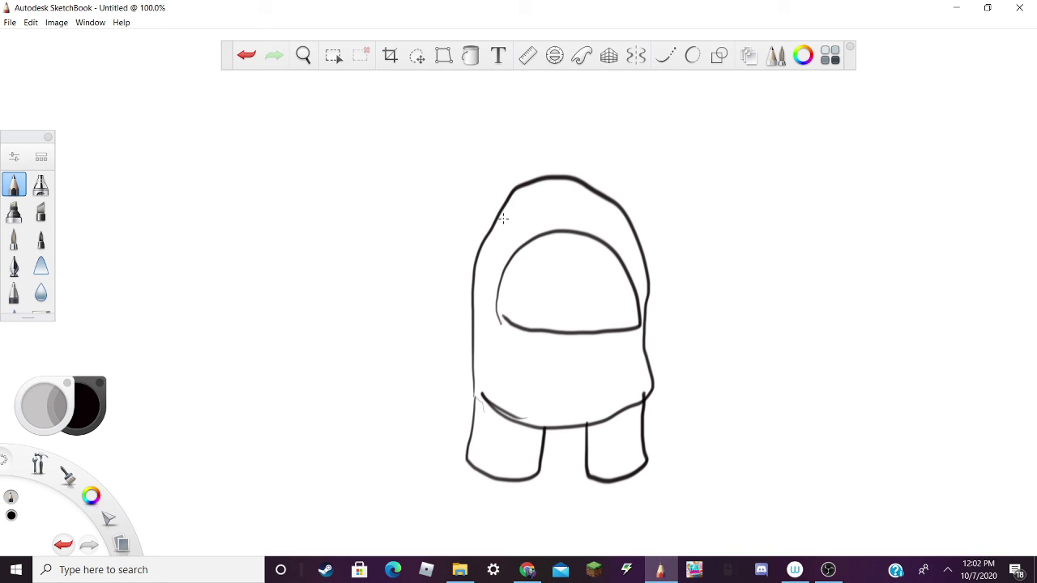
pyautogui.moveTo(501, 204)
pyautogui.mouseDown()
pyautogui.moveTo(477, 152)
pyautogui.moveTo(387, 212)
pyautogui.moveTo(418, 327)
pyautogui.moveTo(472, 340)
pyautogui.mouseUp()
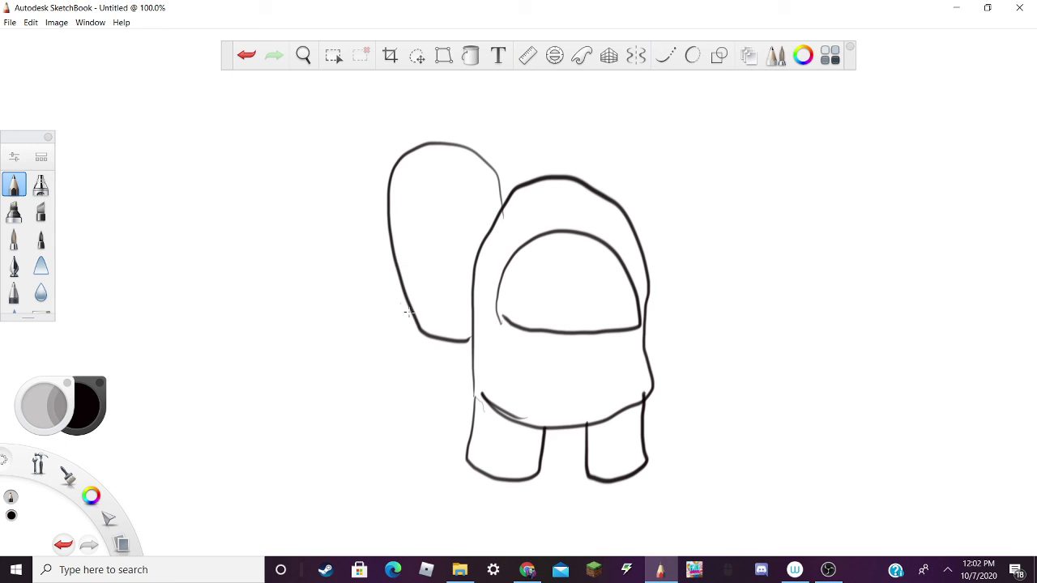
pyautogui.moveTo(450, 354)
pyautogui.mouseDown()
pyautogui.moveTo(434, 313)
pyautogui.moveTo(458, 308)
pyautogui.moveTo(466, 281)
pyautogui.moveTo(476, 292)
pyautogui.mouseUp()
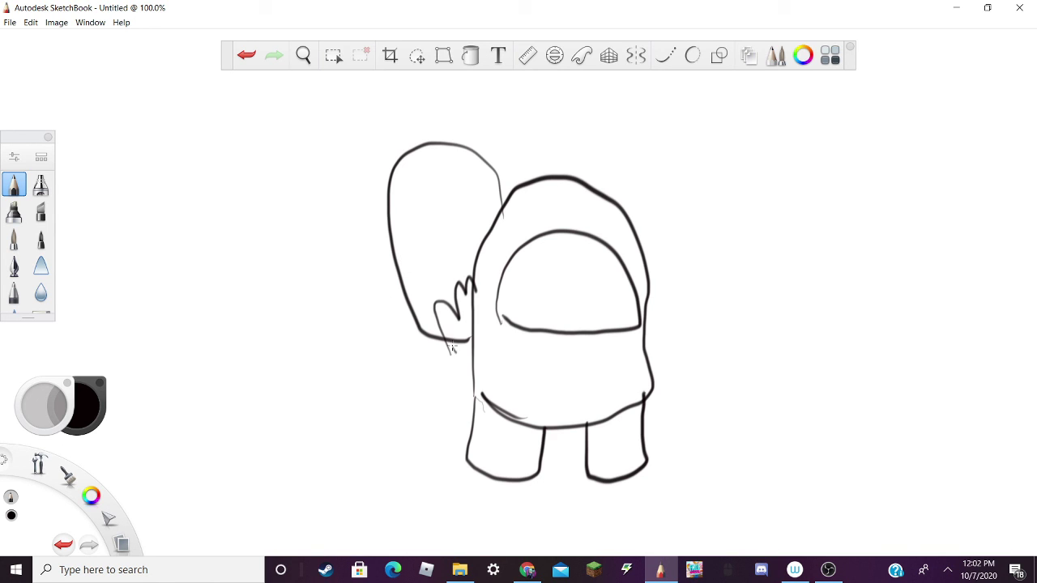
pyautogui.moveTo(453, 350); pyautogui.dragTo(469, 362)
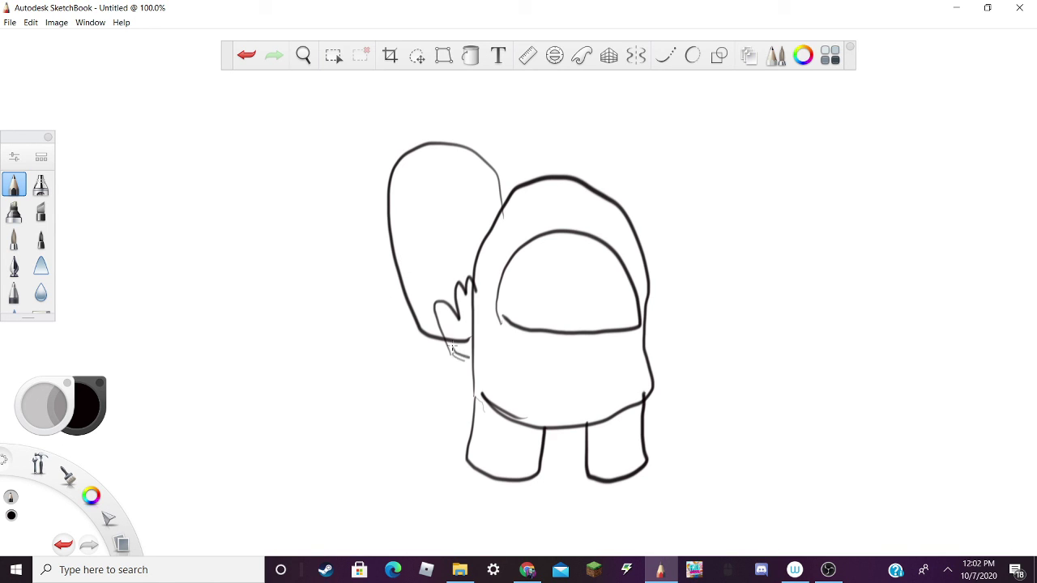
pyautogui.click(248, 57)
pyautogui.click(247, 57)
pyautogui.click(248, 57)
pyautogui.click(248, 57)
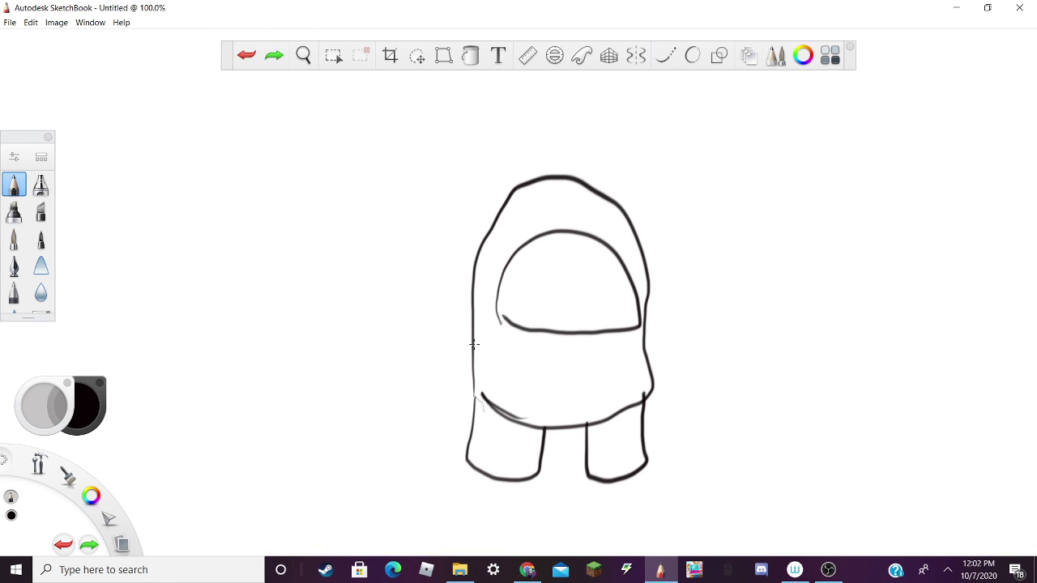
# Draw a second crewmate leaning out from behind the central one's left side, with a visor and a fingered hand gripping the front body
pyautogui.moveTo(474, 344)
pyautogui.mouseDown()
pyautogui.moveTo(424, 225)
pyautogui.moveTo(463, 115)
pyautogui.moveTo(563, 171)
pyautogui.mouseUp()
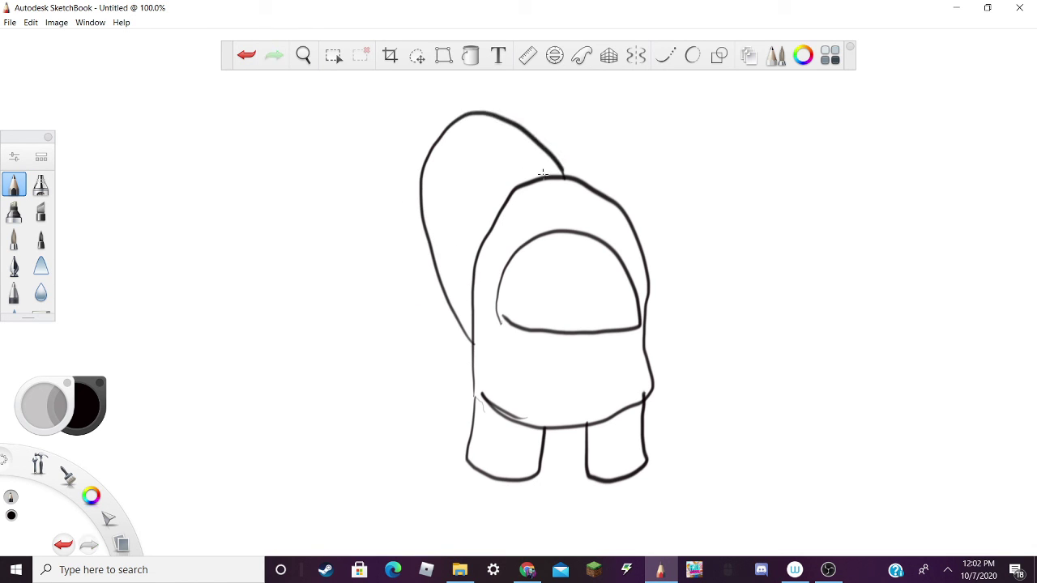
pyautogui.moveTo(451, 232)
pyautogui.mouseDown()
pyautogui.moveTo(441, 174)
pyautogui.moveTo(523, 162)
pyautogui.moveTo(532, 183)
pyautogui.moveTo(481, 233)
pyautogui.mouseUp()
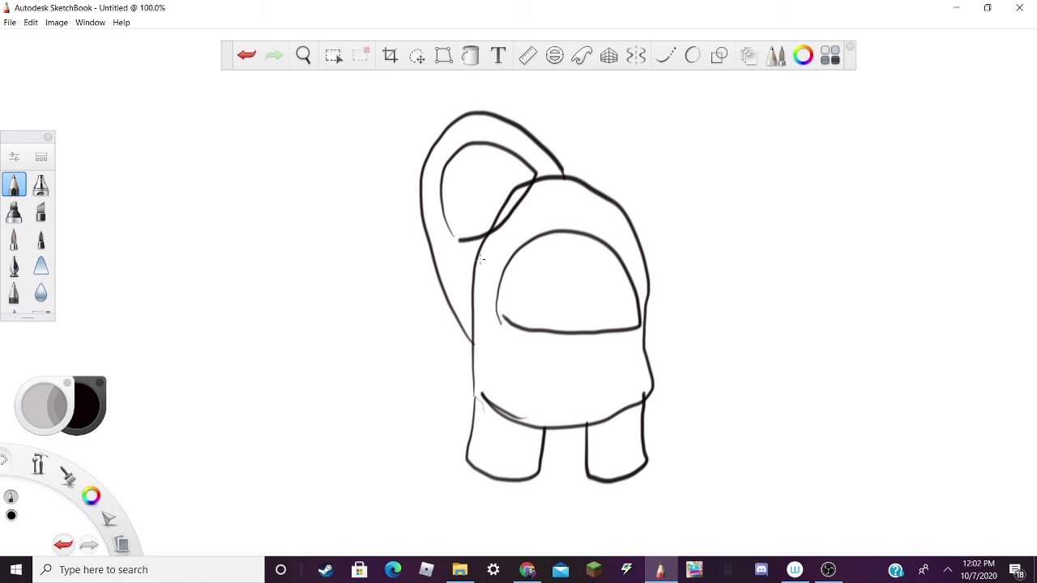
pyautogui.moveTo(422, 292)
pyautogui.mouseDown()
pyautogui.moveTo(450, 337)
pyautogui.moveTo(503, 325)
pyautogui.moveTo(459, 308)
pyautogui.moveTo(500, 292)
pyautogui.moveTo(472, 287)
pyautogui.moveTo(496, 263)
pyautogui.moveTo(470, 270)
pyautogui.moveTo(491, 254)
pyautogui.moveTo(451, 258)
pyautogui.moveTo(433, 293)
pyautogui.mouseUp()
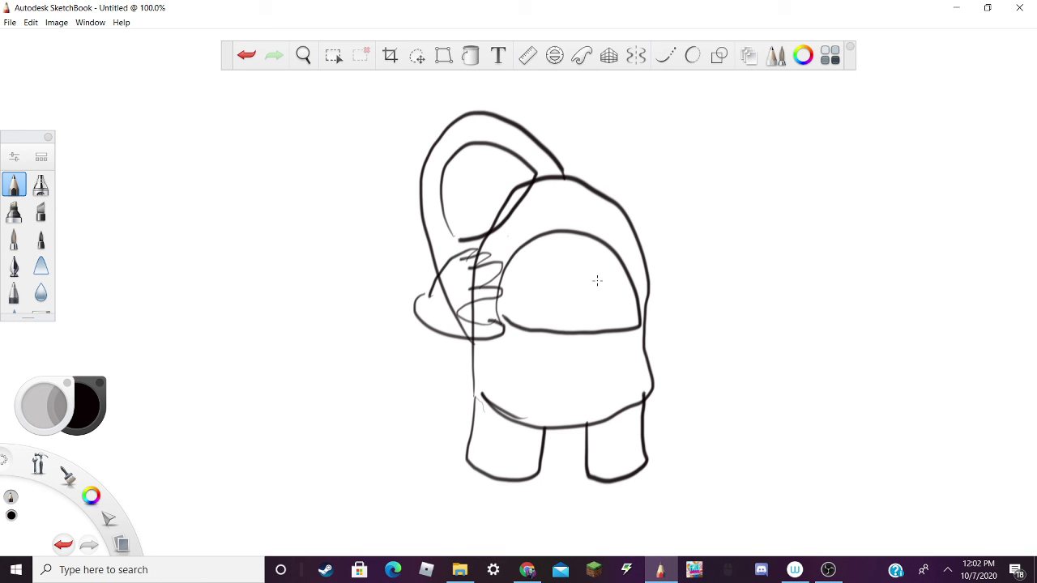
# Switch to YouTube in Chrome, play Day by Dave's "Among Us Song" from the suggestions, and skip its ad
pyautogui.click(527, 569)
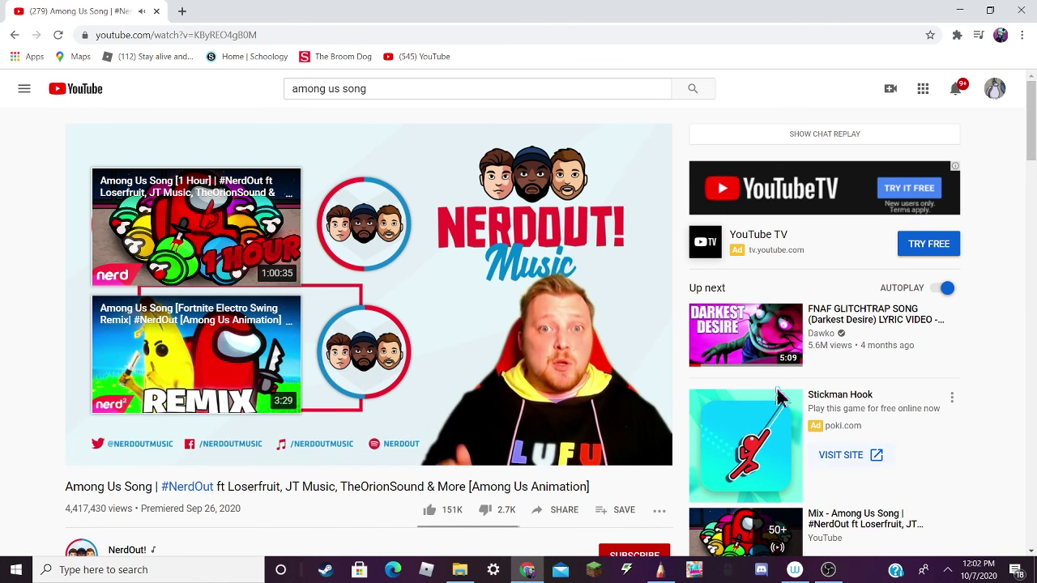
pyautogui.scroll(-4, 559, 366)
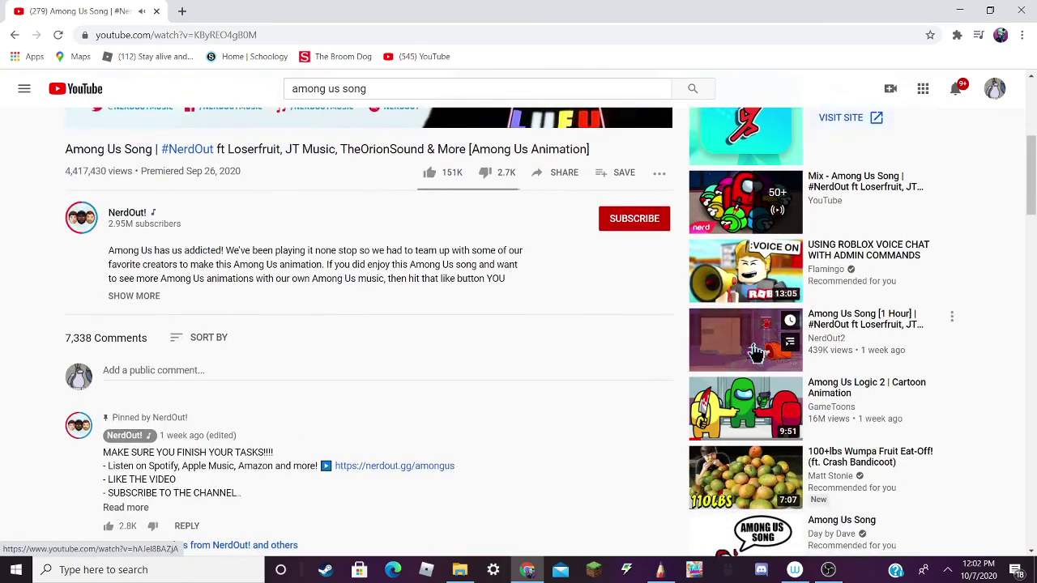
pyautogui.scroll(-3, 756, 350)
pyautogui.click(761, 266)
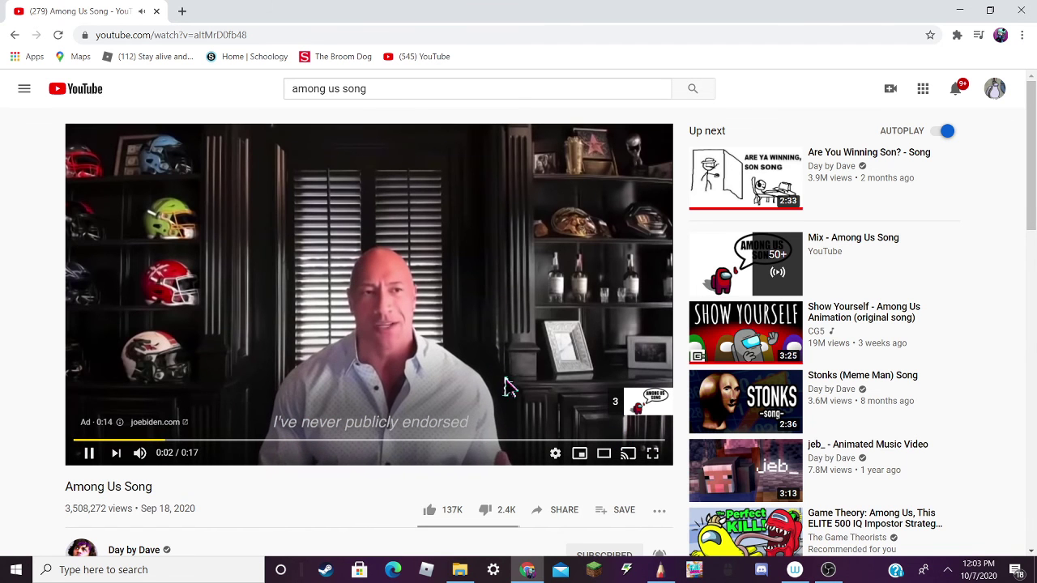
pyautogui.click(636, 405)
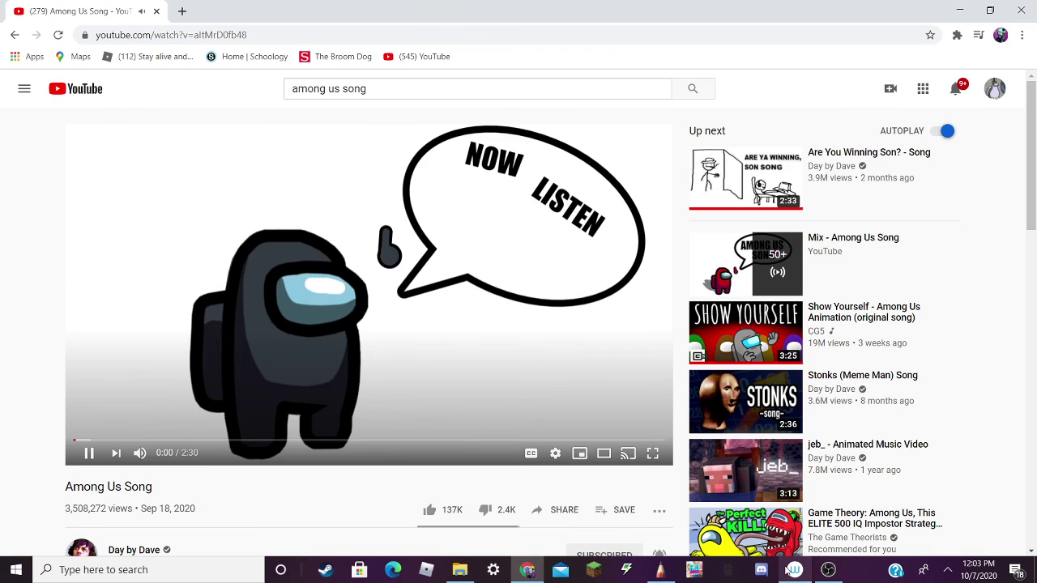
# Return to SketchBook and draw curled fingers over the central crewmate's head, plus a small oval on the head's left edge
pyautogui.click(660, 570)
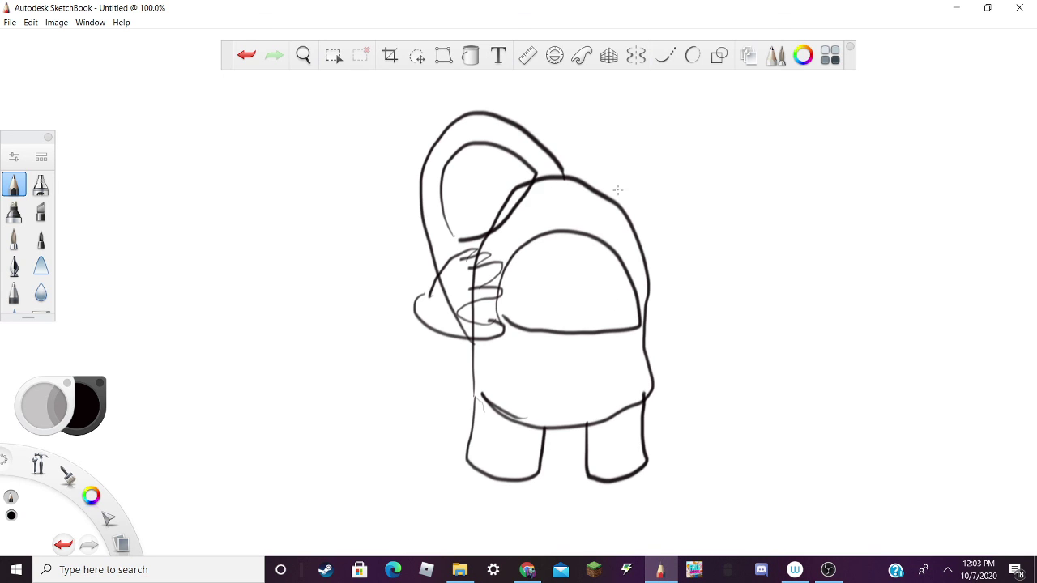
pyautogui.moveTo(561, 166)
pyautogui.mouseDown()
pyautogui.moveTo(595, 159)
pyautogui.moveTo(575, 199)
pyautogui.mouseUp()
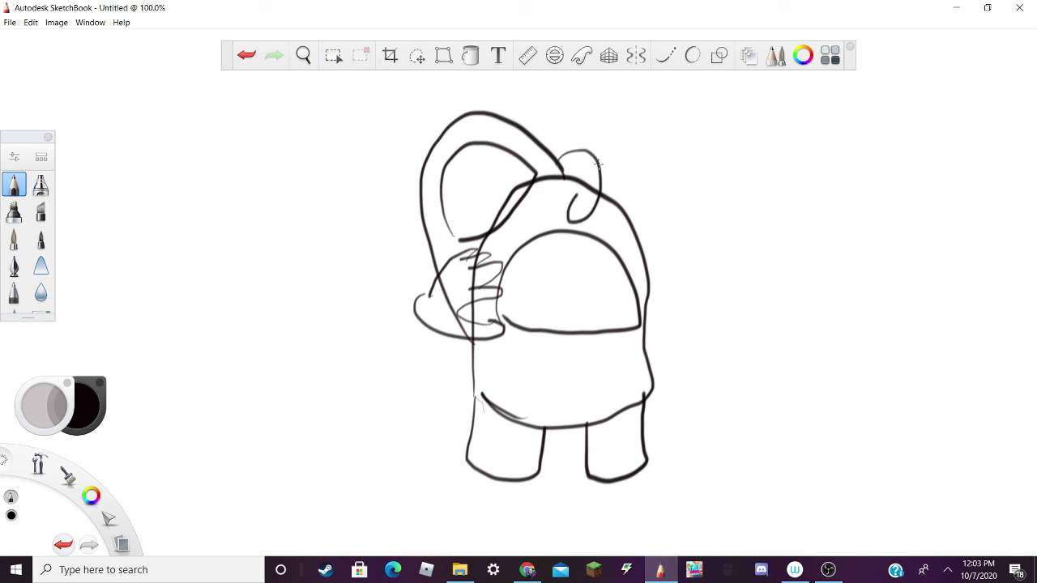
pyautogui.moveTo(597, 166)
pyautogui.mouseDown()
pyautogui.moveTo(615, 220)
pyautogui.moveTo(594, 228)
pyautogui.mouseUp()
pyautogui.moveTo(613, 186)
pyautogui.mouseDown()
pyautogui.moveTo(617, 225)
pyautogui.moveTo(630, 205)
pyautogui.moveTo(618, 232)
pyautogui.mouseUp()
pyautogui.moveTo(565, 161); pyautogui.dragTo(553, 178)
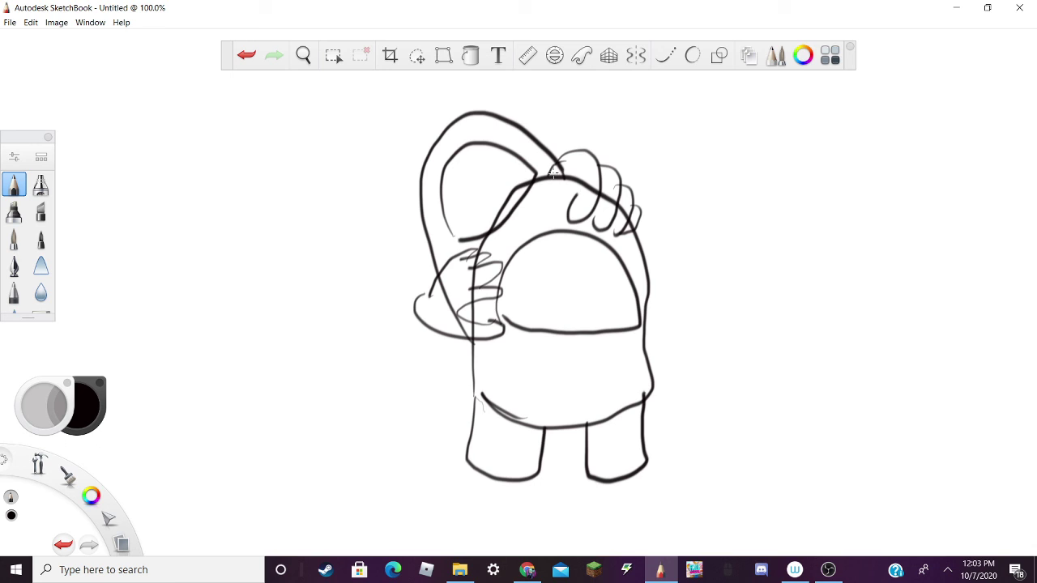
pyautogui.moveTo(509, 197)
pyautogui.mouseDown()
pyautogui.moveTo(536, 214)
pyautogui.moveTo(519, 201)
pyautogui.mouseUp()
pyautogui.moveTo(743, 403)
pyautogui.mouseDown()
pyautogui.moveTo(731, 315)
pyautogui.moveTo(757, 230)
pyautogui.moveTo(811, 202)
pyautogui.moveTo(891, 264)
pyautogui.moveTo(900, 359)
pyautogui.moveTo(886, 405)
pyautogui.moveTo(822, 427)
pyautogui.mouseUp()
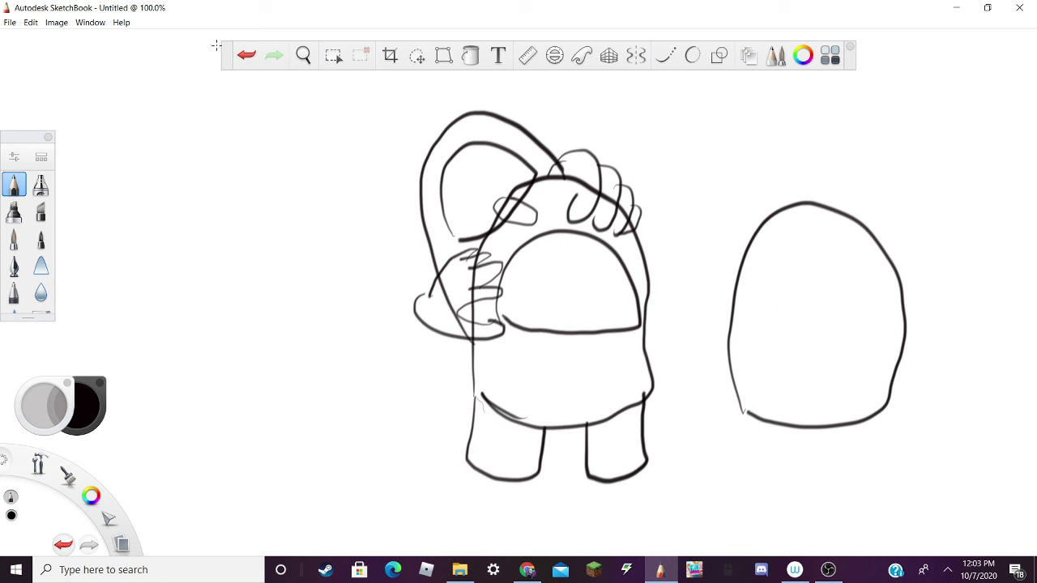
pyautogui.click(247, 54)
pyautogui.click(246, 54)
pyautogui.moveTo(729, 440)
pyautogui.mouseDown()
pyautogui.moveTo(744, 345)
pyautogui.moveTo(831, 342)
pyautogui.moveTo(879, 376)
pyautogui.moveTo(876, 415)
pyautogui.moveTo(818, 474)
pyautogui.moveTo(737, 456)
pyautogui.mouseUp()
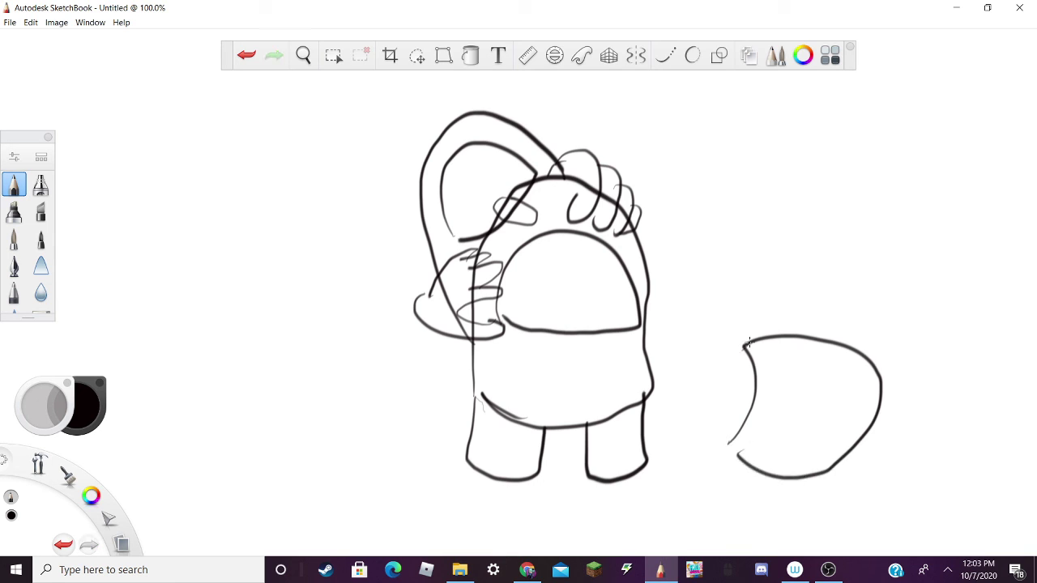
pyautogui.moveTo(745, 346)
pyautogui.mouseDown()
pyautogui.moveTo(761, 234)
pyautogui.moveTo(787, 224)
pyautogui.moveTo(865, 245)
pyautogui.moveTo(903, 279)
pyautogui.moveTo(864, 317)
pyautogui.moveTo(873, 360)
pyautogui.mouseUp()
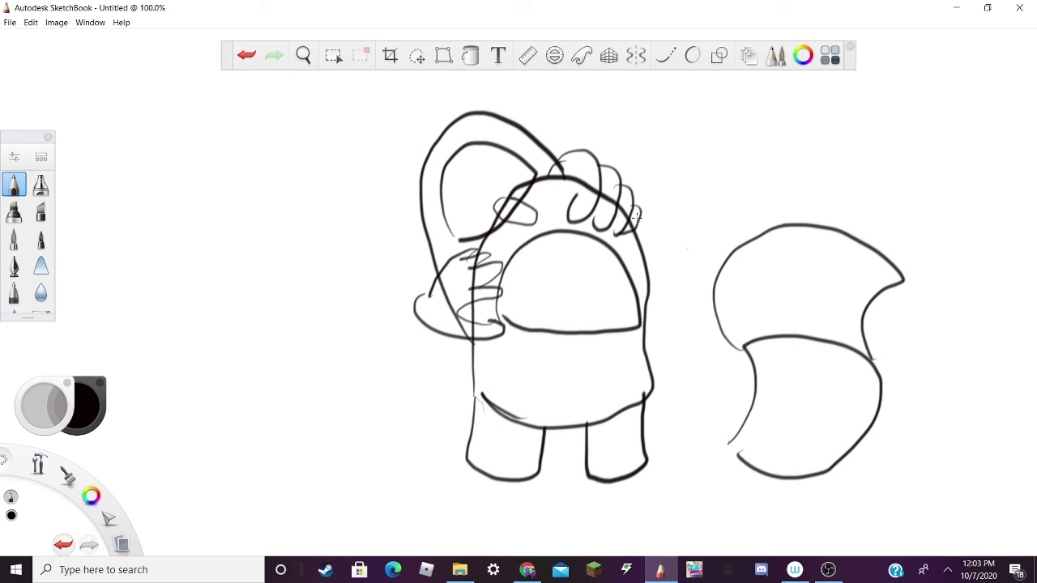
pyautogui.click(246, 55)
pyautogui.click(246, 54)
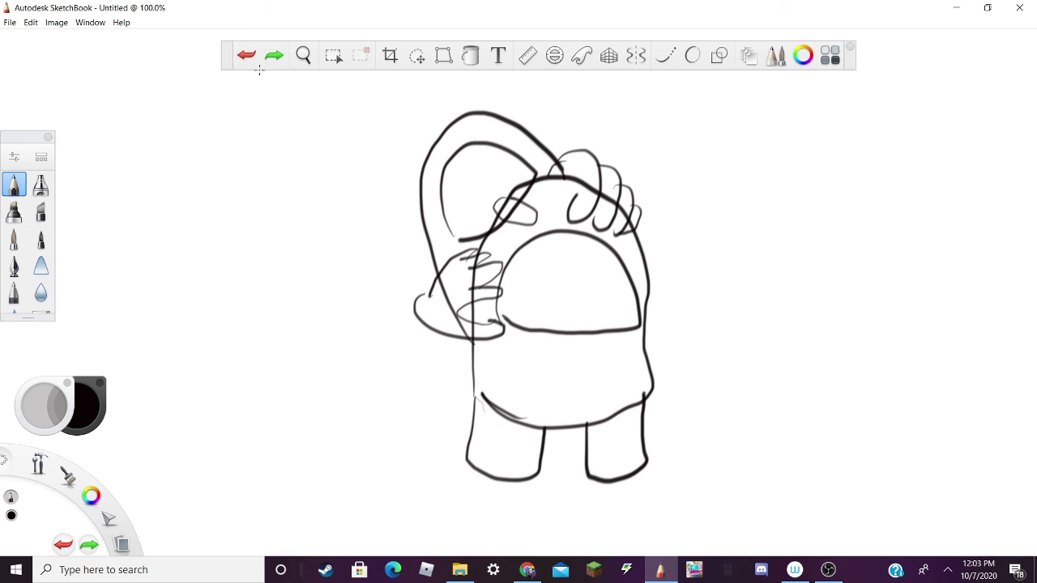
pyautogui.moveTo(738, 325)
pyautogui.mouseDown()
pyautogui.moveTo(730, 386)
pyautogui.moveTo(740, 441)
pyautogui.moveTo(819, 459)
pyautogui.moveTo(862, 433)
pyautogui.moveTo(864, 321)
pyautogui.moveTo(832, 292)
pyautogui.moveTo(757, 256)
pyautogui.moveTo(681, 267)
pyautogui.moveTo(655, 309)
pyautogui.moveTo(705, 340)
pyautogui.moveTo(737, 328)
pyautogui.mouseUp()
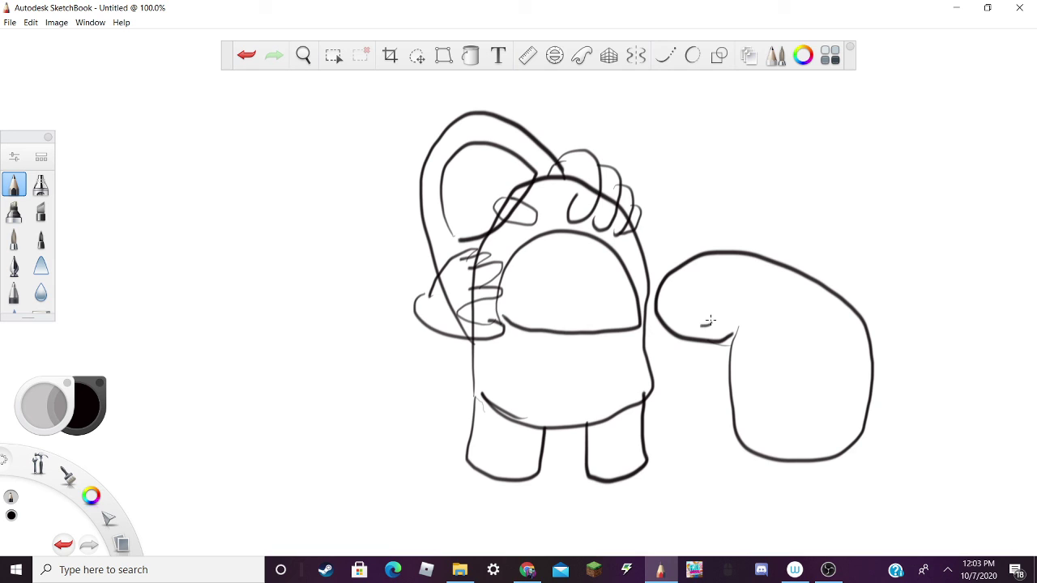
pyautogui.moveTo(747, 269)
pyautogui.mouseDown()
pyautogui.moveTo(769, 281)
pyautogui.moveTo(725, 312)
pyautogui.mouseUp()
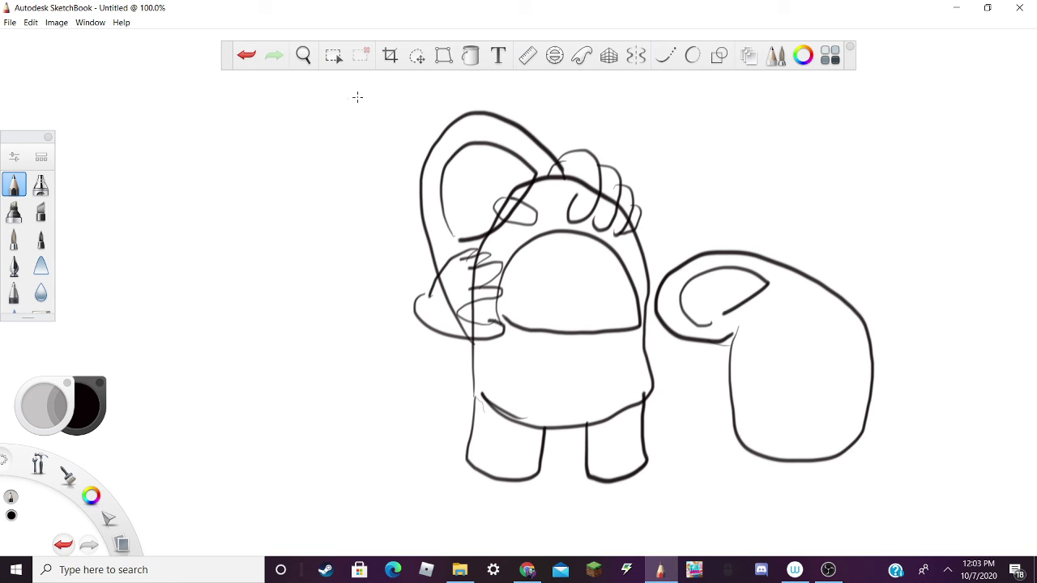
pyautogui.click(246, 55)
pyautogui.click(246, 55)
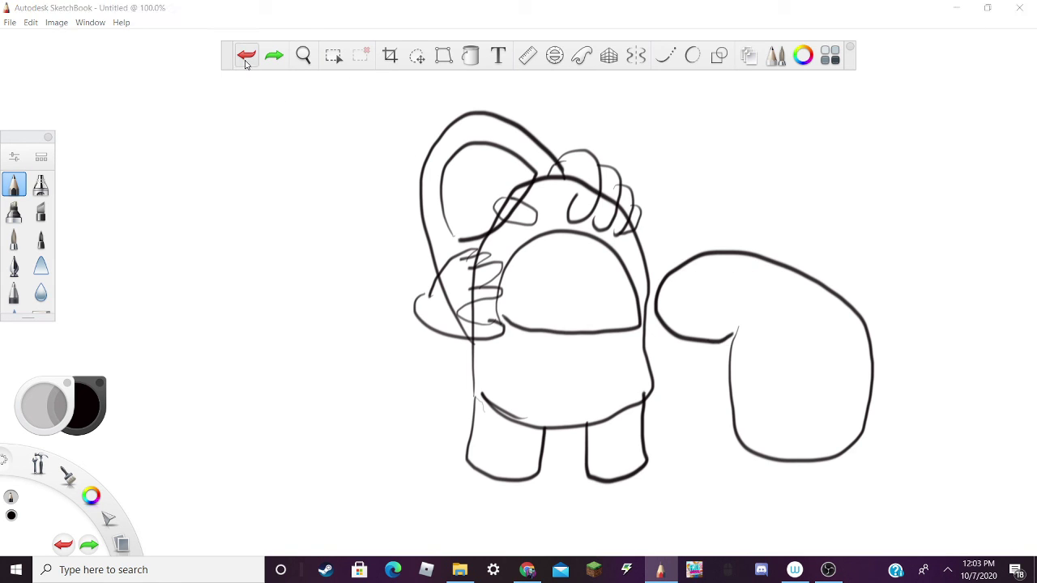
pyautogui.click(246, 55)
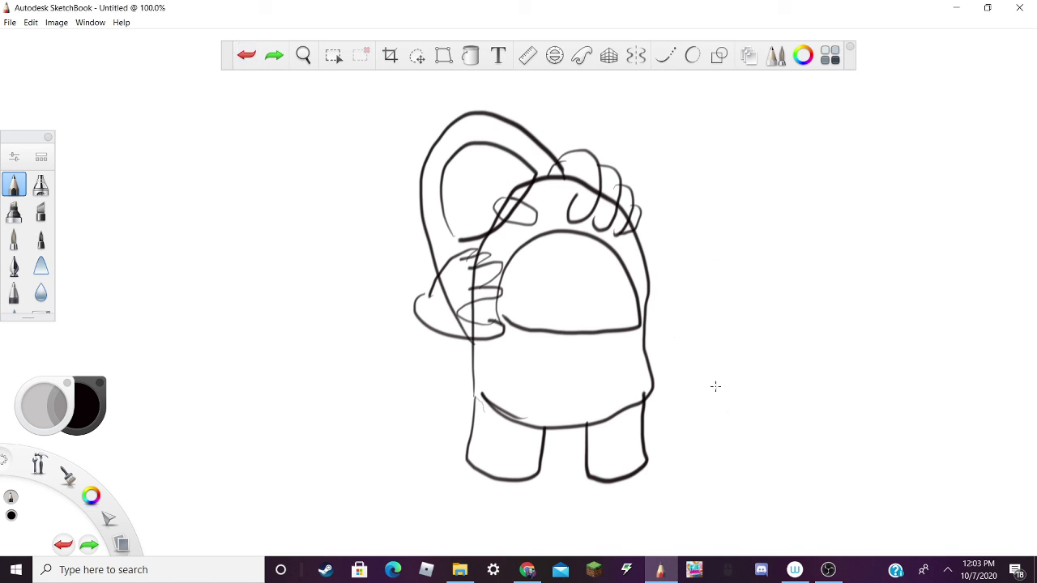
# Draw another crewmate right of the pair, with a left-leaning head, a bulky body, a diagonal chest line and a pointed visor
pyautogui.moveTo(712, 342)
pyautogui.mouseDown()
pyautogui.moveTo(764, 431)
pyautogui.moveTo(864, 365)
pyautogui.moveTo(853, 293)
pyautogui.moveTo(826, 239)
pyautogui.moveTo(760, 211)
pyautogui.moveTo(706, 238)
pyautogui.moveTo(750, 314)
pyautogui.moveTo(712, 360)
pyautogui.mouseUp()
pyautogui.moveTo(720, 308)
pyautogui.mouseDown()
pyautogui.moveTo(713, 353)
pyautogui.moveTo(761, 324)
pyautogui.moveTo(798, 369)
pyautogui.mouseUp()
pyautogui.moveTo(751, 319); pyautogui.dragTo(764, 352)
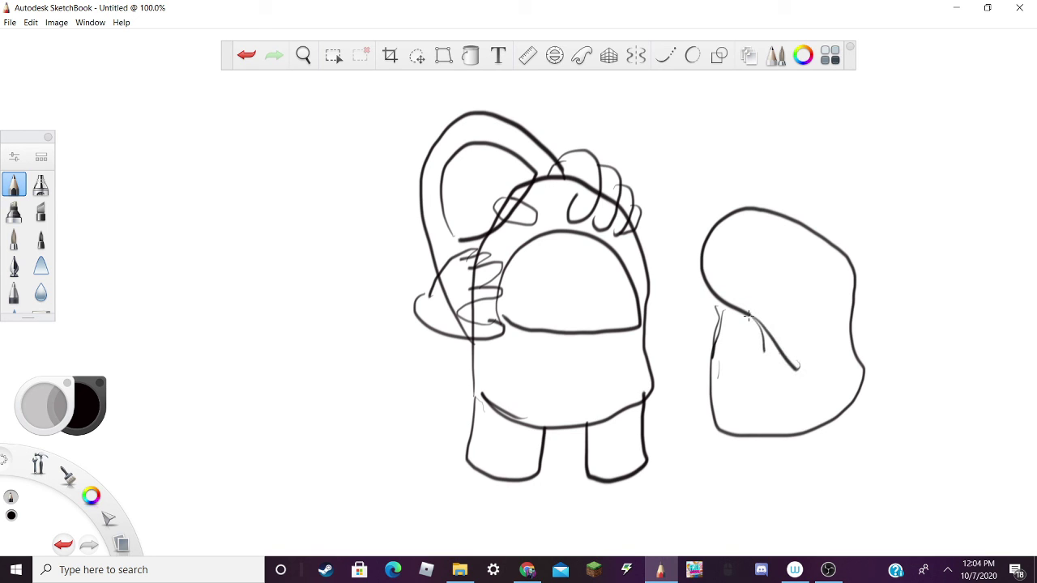
pyautogui.moveTo(757, 304)
pyautogui.mouseDown()
pyautogui.moveTo(746, 239)
pyautogui.moveTo(823, 255)
pyautogui.moveTo(835, 274)
pyautogui.moveTo(747, 306)
pyautogui.mouseUp()
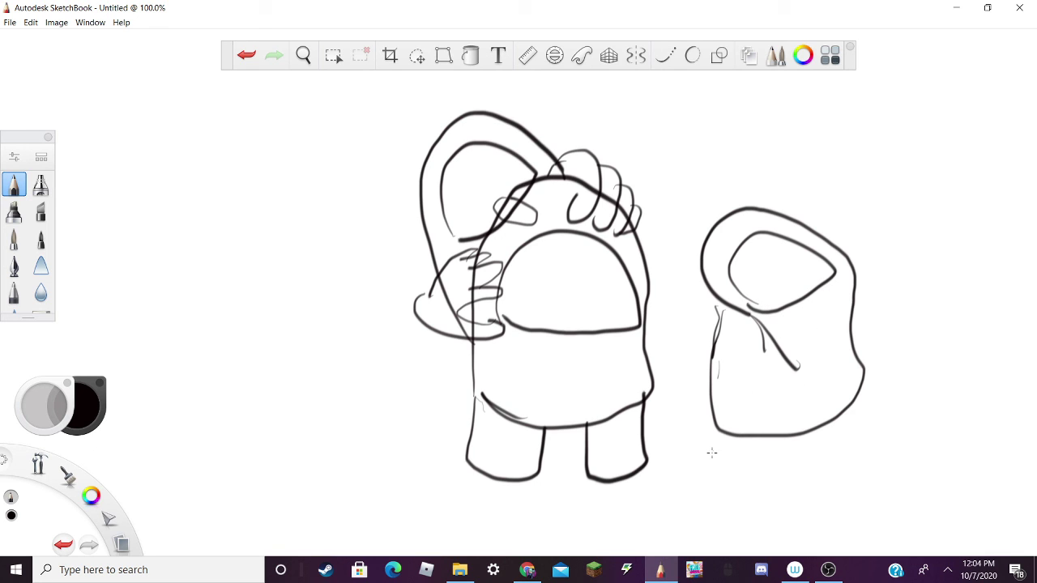
# Add two slanted legs under the right-hand crewmate, redrawing the rear leg slightly longer
pyautogui.moveTo(721, 439)
pyautogui.mouseDown()
pyautogui.moveTo(711, 502)
pyautogui.moveTo(746, 503)
pyautogui.moveTo(782, 438)
pyautogui.mouseUp()
pyautogui.moveTo(785, 481)
pyautogui.mouseDown()
pyautogui.moveTo(836, 488)
pyautogui.moveTo(852, 477)
pyautogui.moveTo(861, 397)
pyautogui.mouseUp()
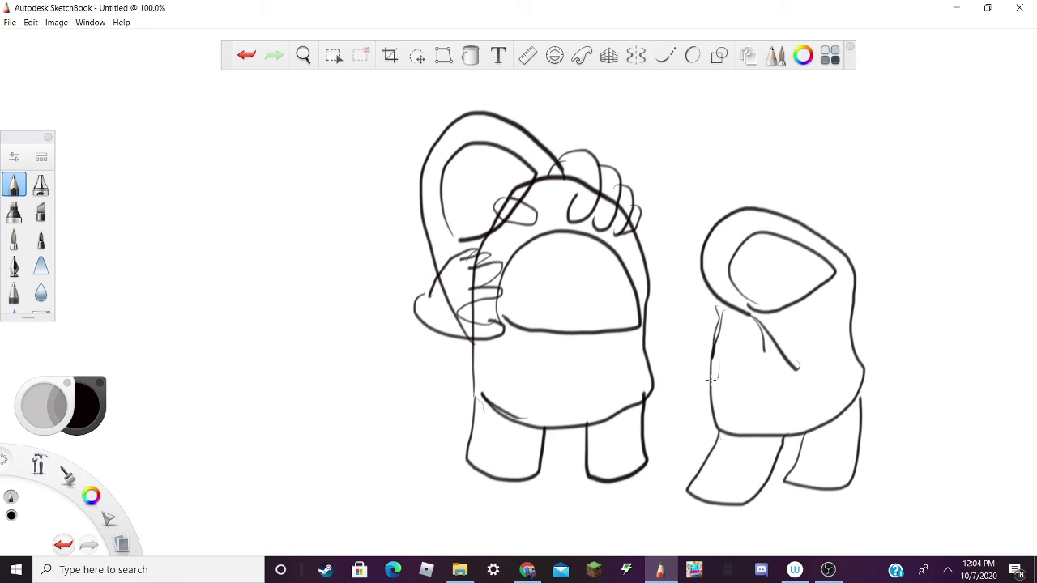
pyautogui.moveTo(687, 379)
pyautogui.mouseDown()
pyautogui.moveTo(689, 421)
pyautogui.moveTo(700, 425)
pyautogui.moveTo(679, 425)
pyautogui.moveTo(697, 402)
pyautogui.mouseUp()
pyautogui.click(247, 56)
pyautogui.click(247, 57)
pyautogui.click(247, 57)
pyautogui.click(248, 56)
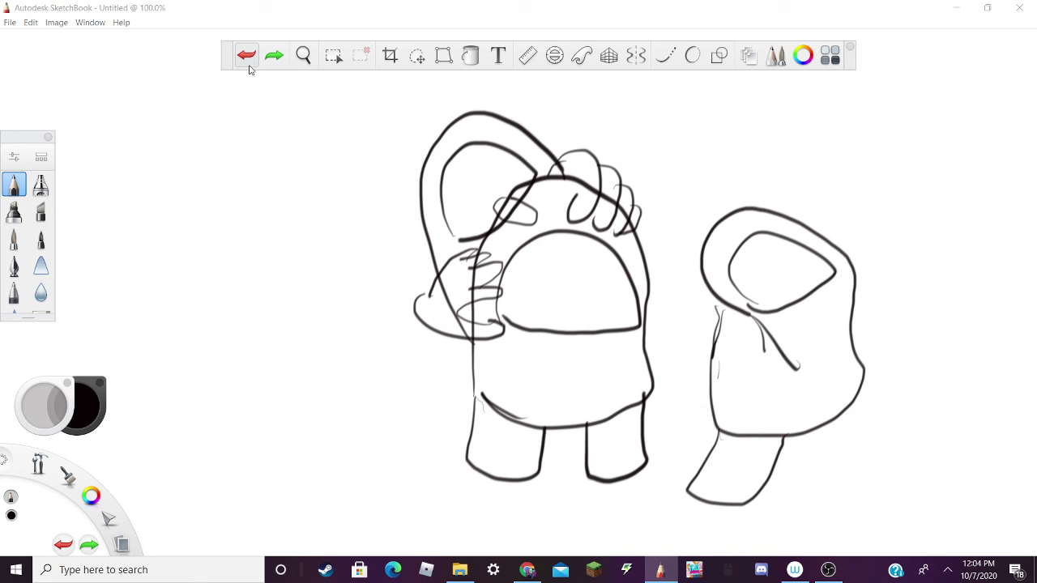
pyautogui.moveTo(803, 426)
pyautogui.mouseDown()
pyautogui.moveTo(775, 491)
pyautogui.moveTo(824, 506)
pyautogui.moveTo(853, 499)
pyautogui.moveTo(858, 392)
pyautogui.mouseUp()
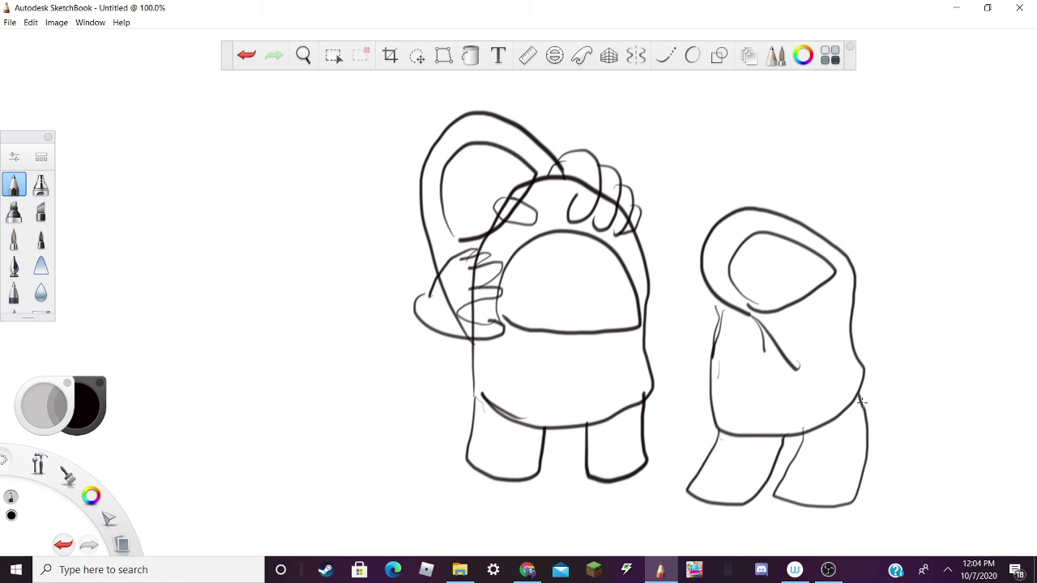
pyautogui.moveTo(882, 434)
pyautogui.mouseDown()
pyautogui.moveTo(878, 496)
pyautogui.moveTo(948, 506)
pyautogui.moveTo(1002, 494)
pyautogui.moveTo(1023, 425)
pyautogui.moveTo(985, 408)
pyautogui.moveTo(898, 406)
pyautogui.moveTo(890, 442)
pyautogui.moveTo(901, 379)
pyautogui.moveTo(946, 351)
pyautogui.moveTo(999, 386)
pyautogui.moveTo(1009, 449)
pyautogui.moveTo(958, 470)
pyautogui.moveTo(895, 433)
pyautogui.mouseUp()
pyautogui.moveTo(920, 447)
pyautogui.mouseDown()
pyautogui.moveTo(914, 438)
pyautogui.moveTo(952, 371)
pyautogui.moveTo(1001, 425)
pyautogui.moveTo(921, 438)
pyautogui.moveTo(901, 504)
pyautogui.mouseUp()
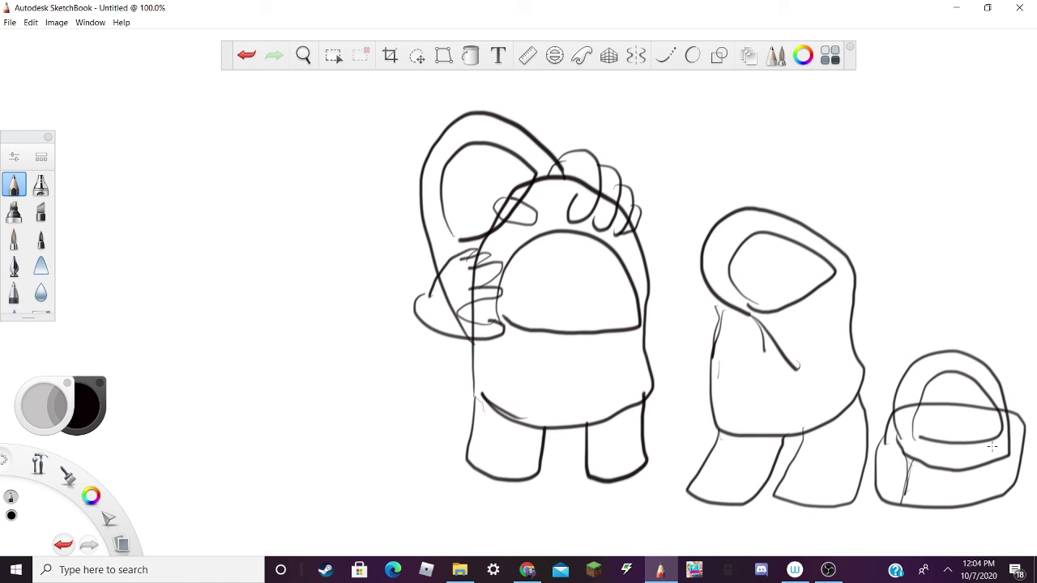
pyautogui.moveTo(993, 449); pyautogui.dragTo(1014, 486)
pyautogui.click(246, 54)
pyautogui.click(247, 54)
pyautogui.click(246, 54)
pyautogui.click(246, 54)
pyautogui.click(246, 54)
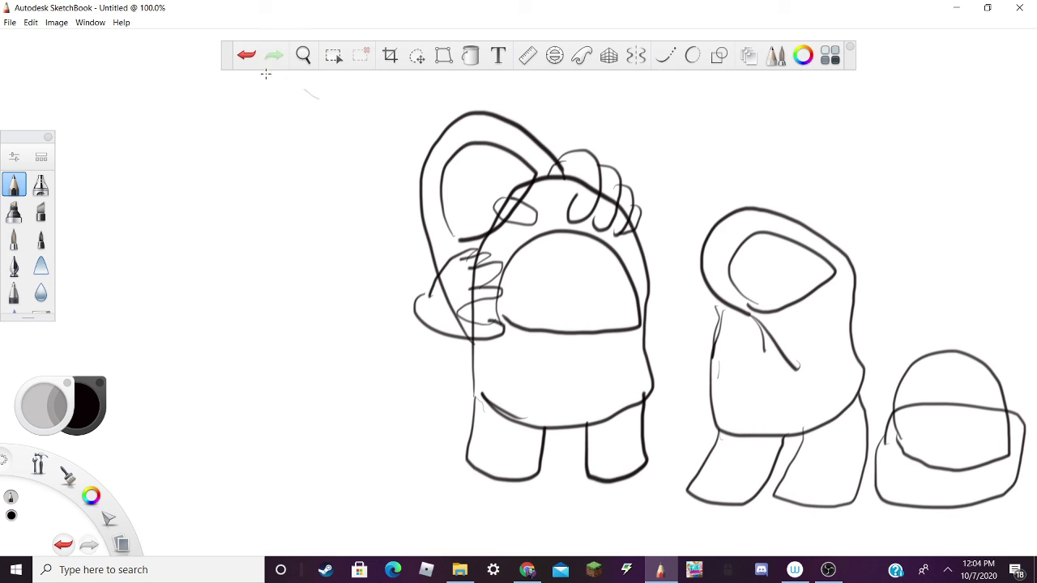
pyautogui.click(253, 55)
pyautogui.click(253, 55)
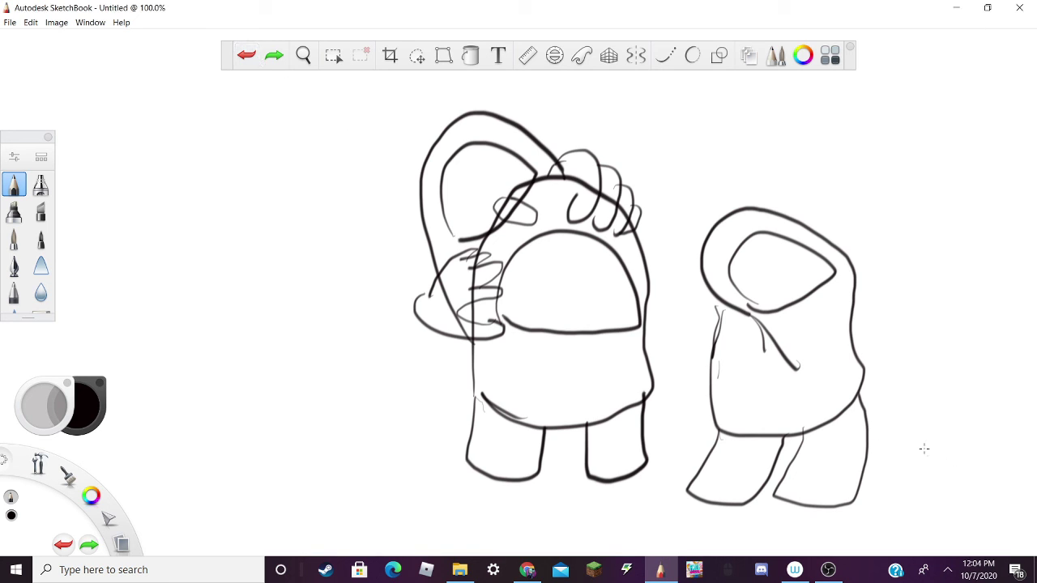
# Draw a small crewmate with a domed visor at the canvas's lower right, and two detached fingered hands raised above its head
pyautogui.moveTo(880, 430)
pyautogui.mouseDown()
pyautogui.moveTo(873, 499)
pyautogui.moveTo(941, 507)
pyautogui.moveTo(993, 493)
pyautogui.moveTo(1000, 462)
pyautogui.moveTo(875, 399)
pyautogui.moveTo(899, 361)
pyautogui.moveTo(964, 381)
pyautogui.moveTo(989, 470)
pyautogui.moveTo(878, 492)
pyautogui.mouseUp()
pyautogui.moveTo(863, 449)
pyautogui.mouseDown()
pyautogui.moveTo(899, 438)
pyautogui.moveTo(894, 405)
pyautogui.moveTo(977, 421)
pyautogui.moveTo(897, 437)
pyautogui.mouseUp()
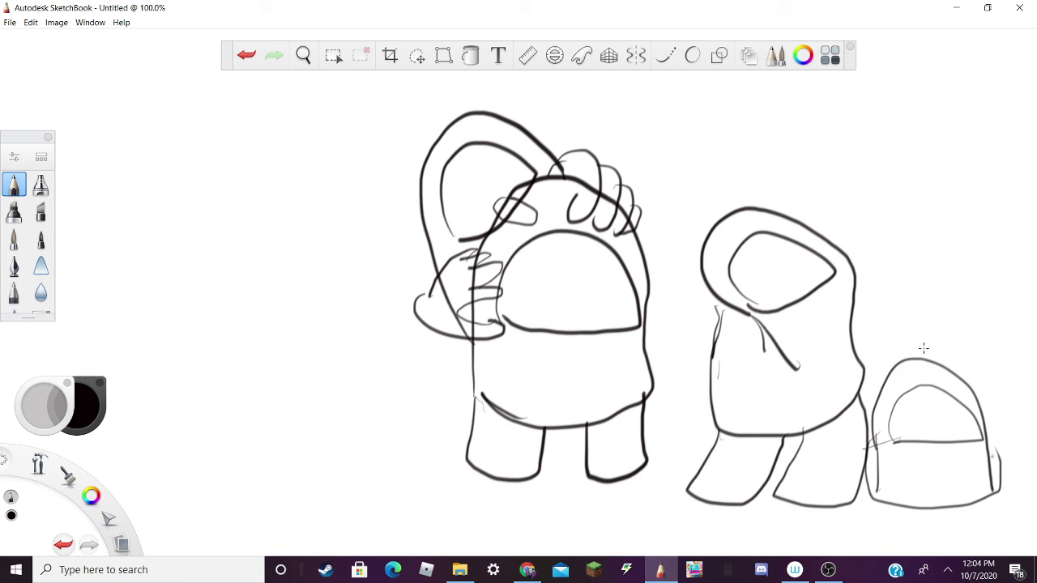
pyautogui.moveTo(872, 330)
pyautogui.mouseDown()
pyautogui.moveTo(898, 297)
pyautogui.moveTo(906, 321)
pyautogui.moveTo(886, 349)
pyautogui.mouseUp()
pyautogui.moveTo(934, 283)
pyautogui.mouseDown()
pyautogui.moveTo(932, 322)
pyautogui.moveTo(957, 296)
pyautogui.moveTo(956, 332)
pyautogui.mouseUp()
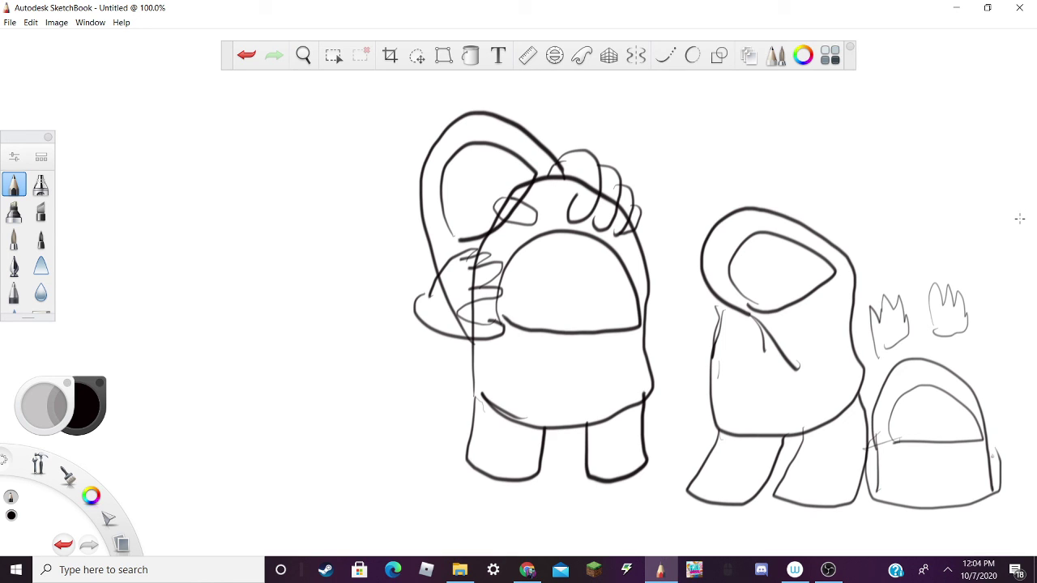
# Start another blank canvas, discarding the group crewmate scene without saving it
pyautogui.click(11, 22)
pyautogui.click(36, 38)
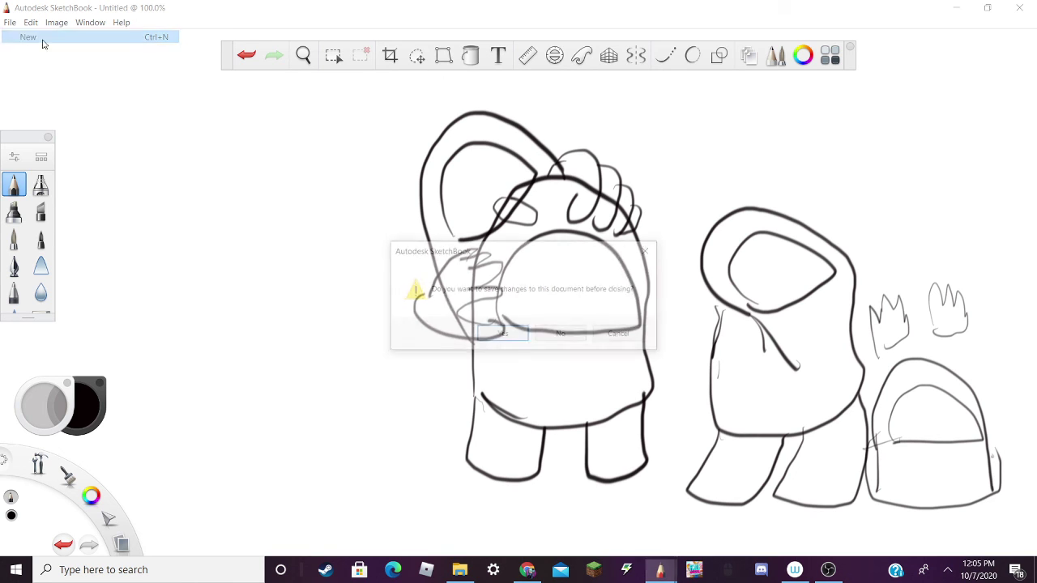
pyautogui.click(567, 333)
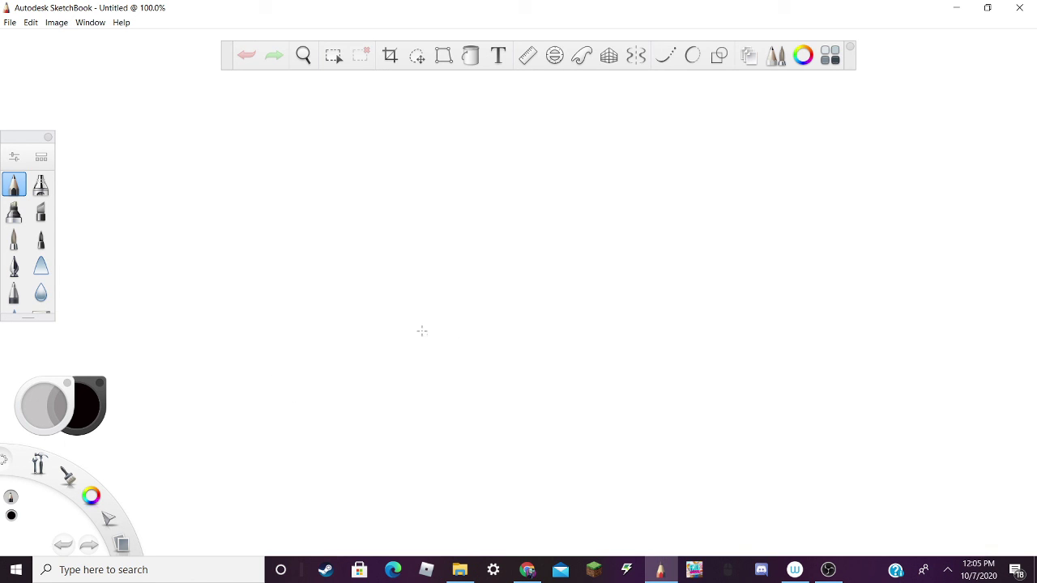
# Draw a large crewmate body outline left of the canvas centre, with a domed head and a bulge at its lower right
pyautogui.moveTo(336, 326)
pyautogui.mouseDown()
pyautogui.moveTo(316, 274)
pyautogui.moveTo(433, 208)
pyautogui.moveTo(489, 324)
pyautogui.moveTo(376, 366)
pyautogui.moveTo(343, 306)
pyautogui.mouseUp()
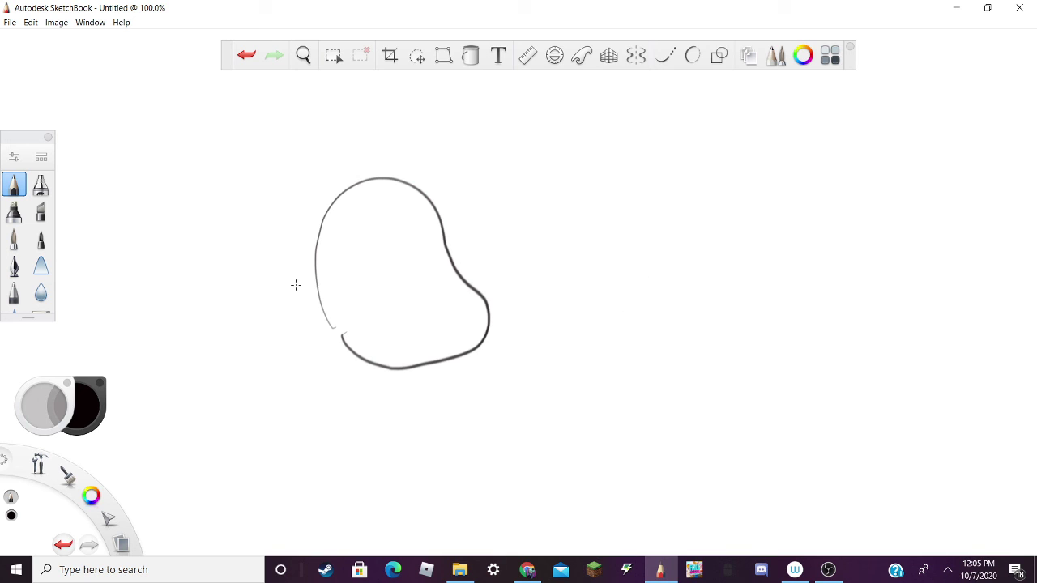
# Sketch a curled hand with four fingers and a thumb gripping a pointed object, left of the body outline
pyautogui.moveTo(284, 273)
pyautogui.mouseDown()
pyautogui.moveTo(243, 249)
pyautogui.moveTo(243, 298)
pyautogui.mouseUp()
pyautogui.moveTo(231, 257); pyautogui.dragTo(212, 304)
pyautogui.moveTo(209, 266)
pyautogui.mouseDown()
pyautogui.moveTo(201, 290)
pyautogui.moveTo(197, 281)
pyautogui.moveTo(188, 312)
pyautogui.mouseUp()
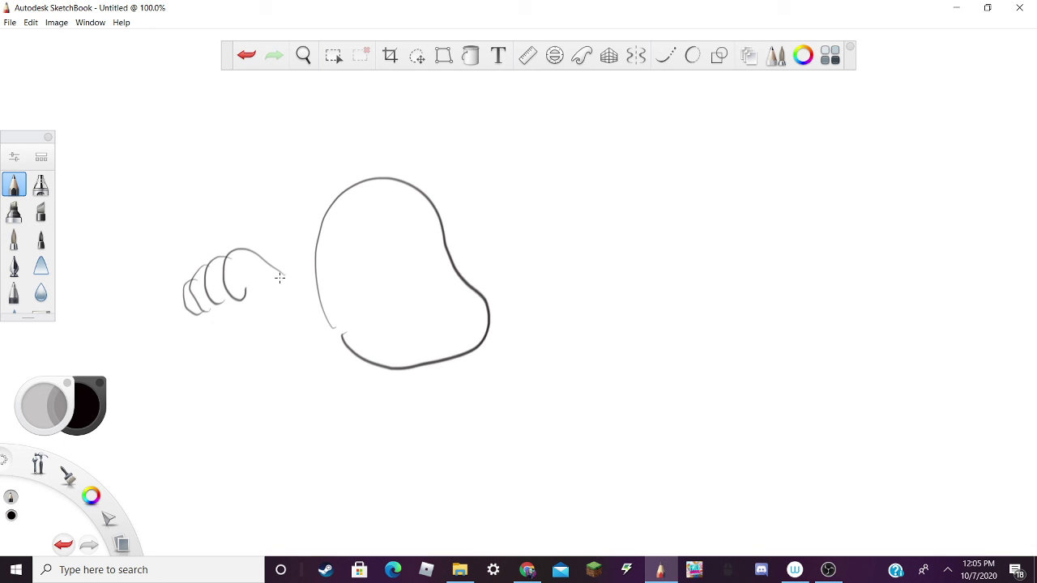
pyautogui.moveTo(280, 277)
pyautogui.mouseDown()
pyautogui.moveTo(267, 336)
pyautogui.moveTo(233, 322)
pyautogui.moveTo(270, 316)
pyautogui.moveTo(172, 330)
pyautogui.moveTo(241, 327)
pyautogui.moveTo(275, 285)
pyautogui.moveTo(233, 294)
pyautogui.moveTo(229, 342)
pyautogui.moveTo(183, 339)
pyautogui.moveTo(141, 317)
pyautogui.moveTo(178, 331)
pyautogui.moveTo(202, 356)
pyautogui.mouseUp()
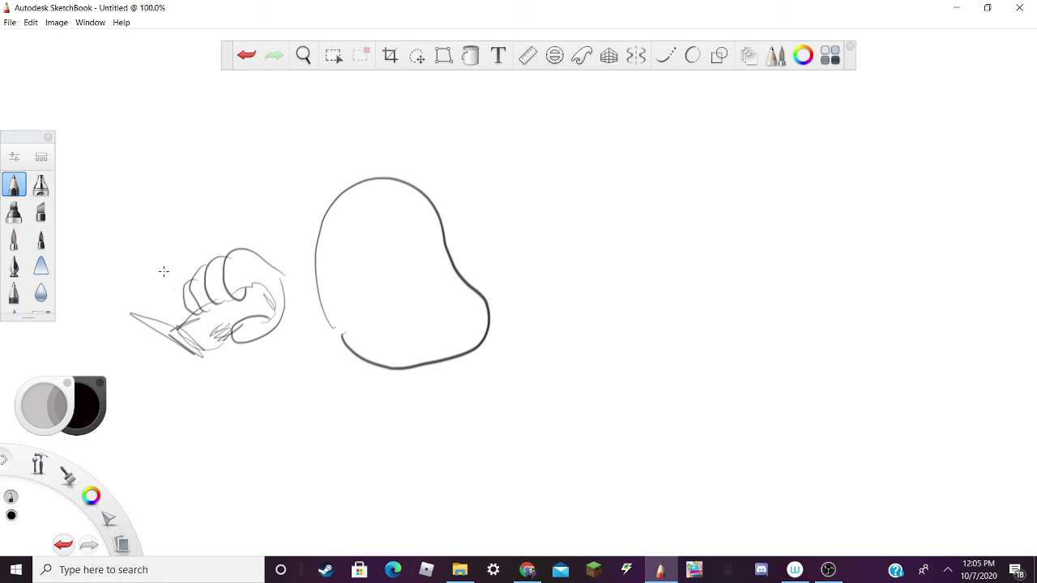
# Undo all strokes of the gripping hand, keeping only the body outline
pyautogui.click(246, 67)
pyautogui.click(247, 66)
pyautogui.click(247, 67)
pyautogui.click(246, 66)
pyautogui.click(246, 67)
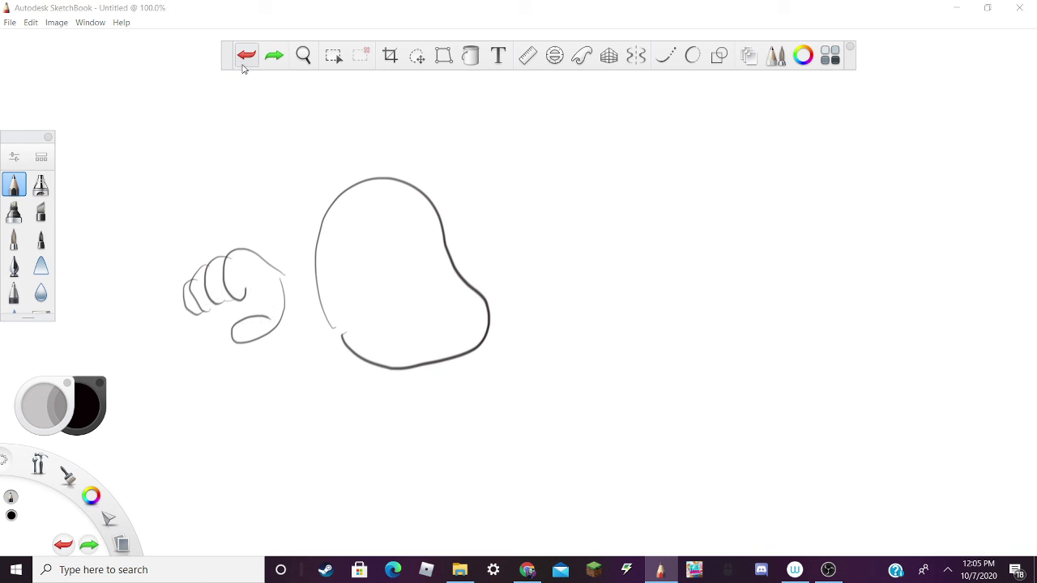
pyautogui.click(247, 67)
pyautogui.click(247, 67)
pyautogui.click(246, 66)
pyautogui.click(246, 67)
pyautogui.click(246, 66)
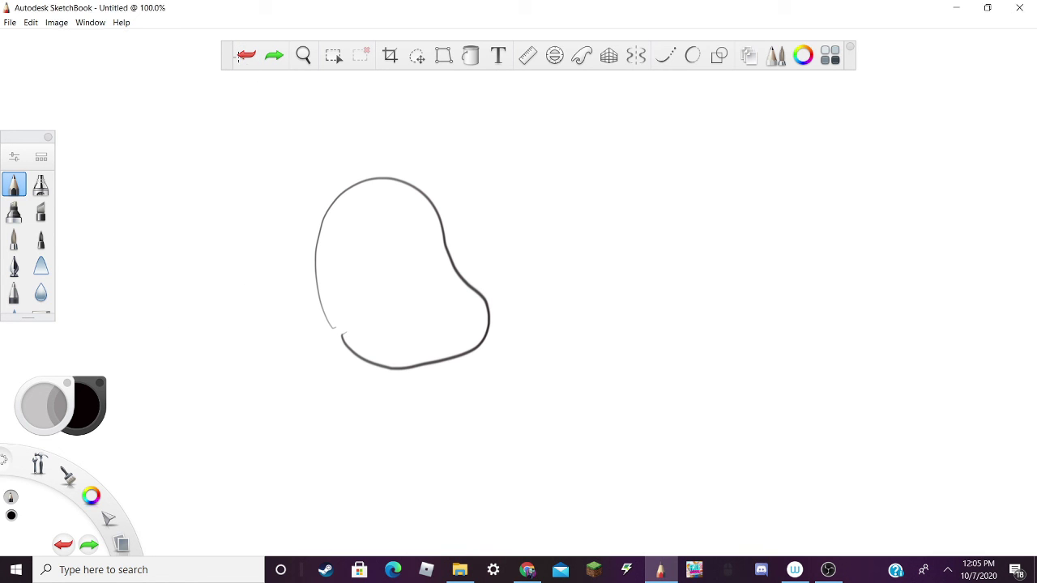
# Switch to Chrome, play "Show Yourself - Among Us Animation (original song)", skip its ad and return to SketchBook
pyautogui.click(527, 569)
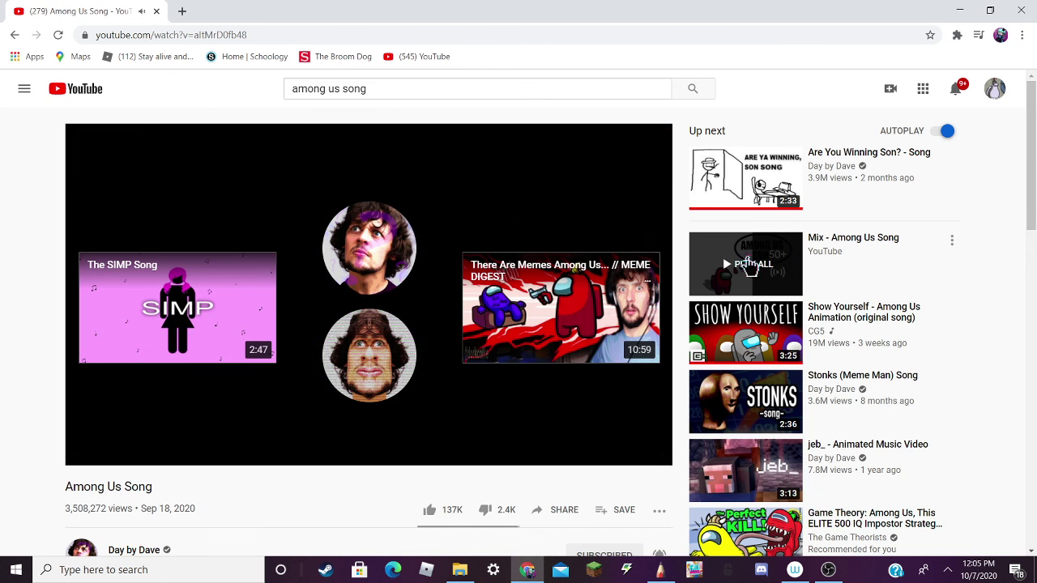
pyautogui.click(744, 321)
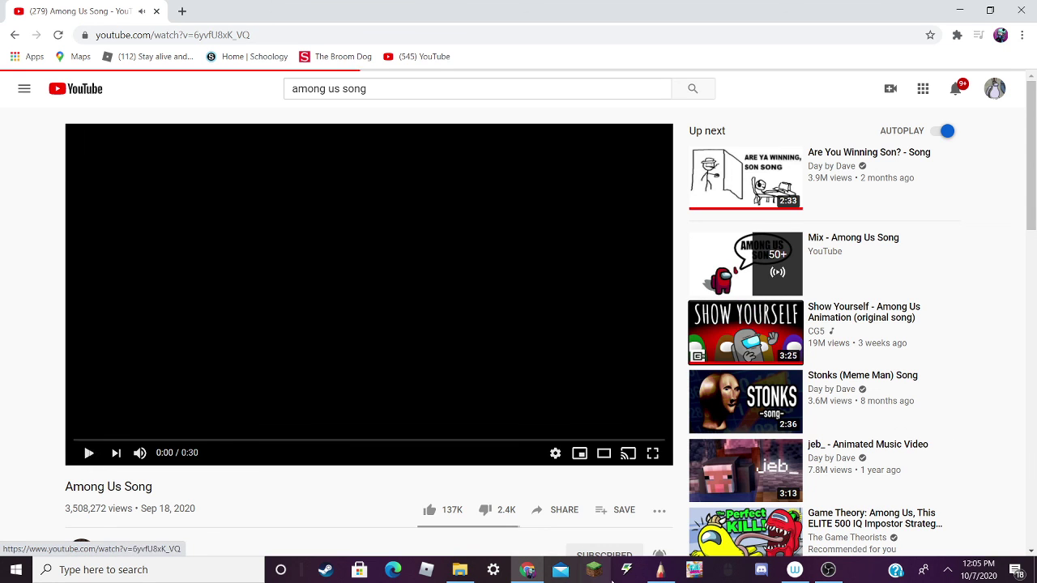
pyautogui.click(666, 575)
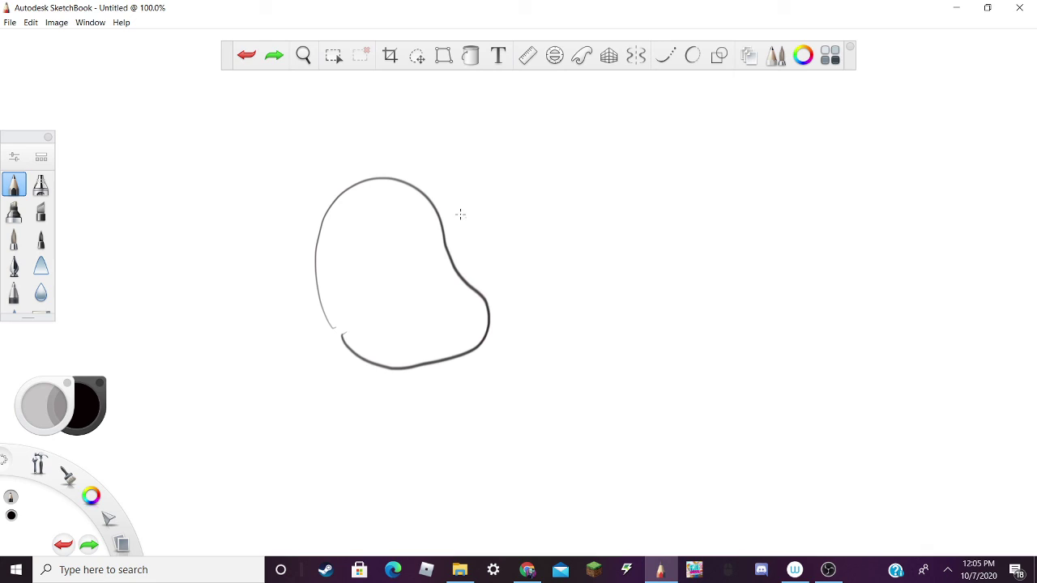
pyautogui.click(526, 570)
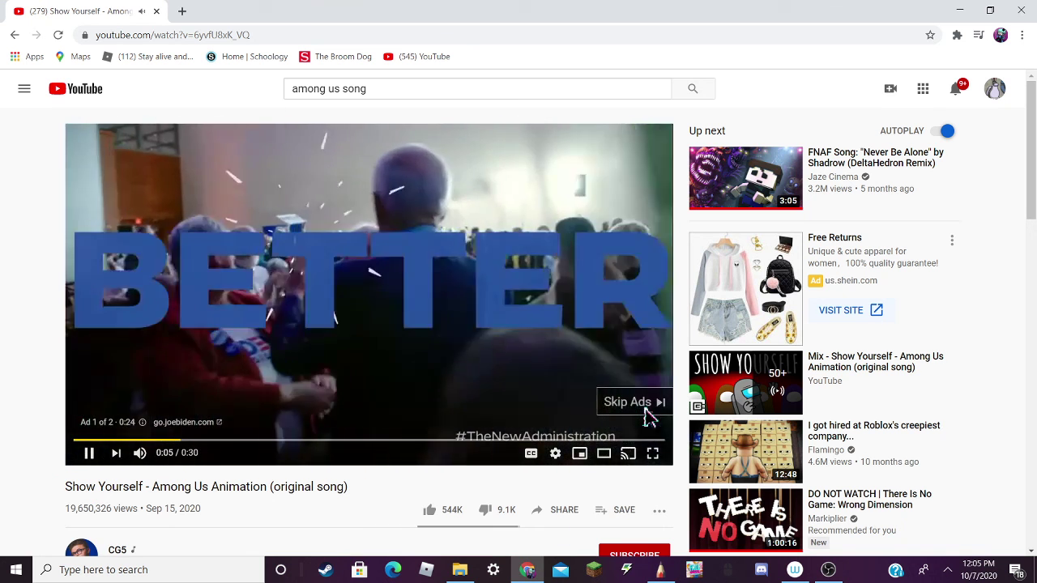
pyautogui.click(650, 402)
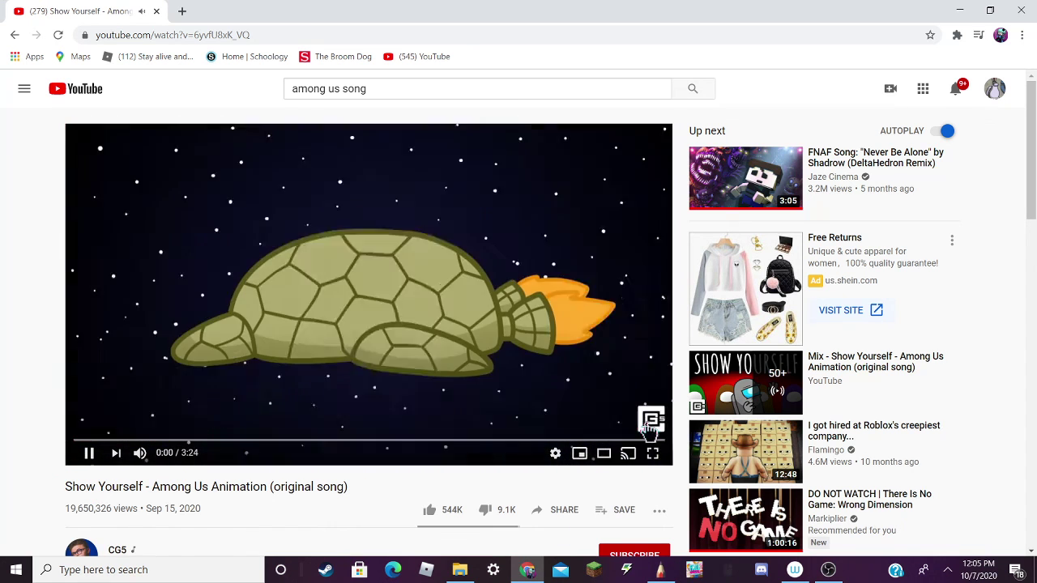
pyautogui.hotkey('alt', 'Tab')
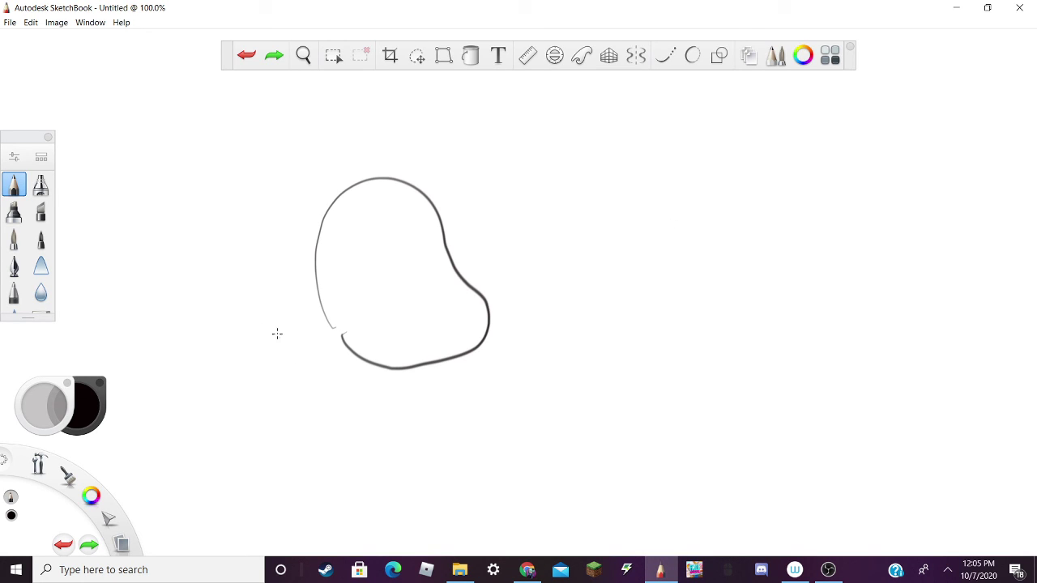
# Draw a slanted knife left of the body outline, stuck into a fallen crewmate with stubby legs and a fingered hand
pyautogui.moveTo(249, 334)
pyautogui.mouseDown()
pyautogui.moveTo(235, 284)
pyautogui.moveTo(276, 286)
pyautogui.moveTo(280, 314)
pyautogui.moveTo(240, 353)
pyautogui.moveTo(287, 333)
pyautogui.moveTo(273, 386)
pyautogui.mouseUp()
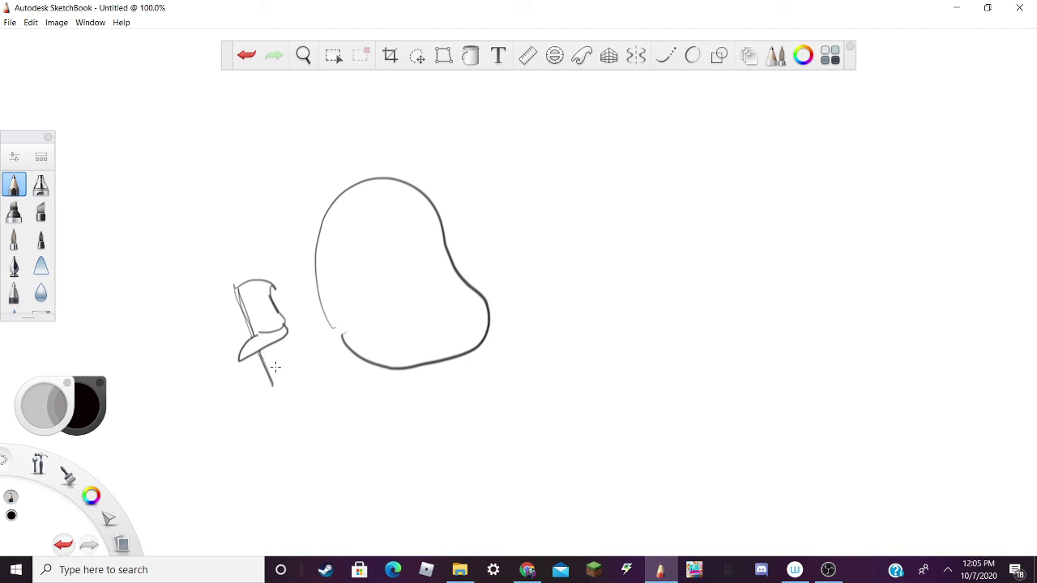
pyautogui.moveTo(286, 332)
pyautogui.mouseDown()
pyautogui.moveTo(314, 383)
pyautogui.moveTo(326, 384)
pyautogui.moveTo(276, 391)
pyautogui.moveTo(306, 376)
pyautogui.mouseUp()
pyautogui.moveTo(305, 471); pyautogui.dragTo(206, 442)
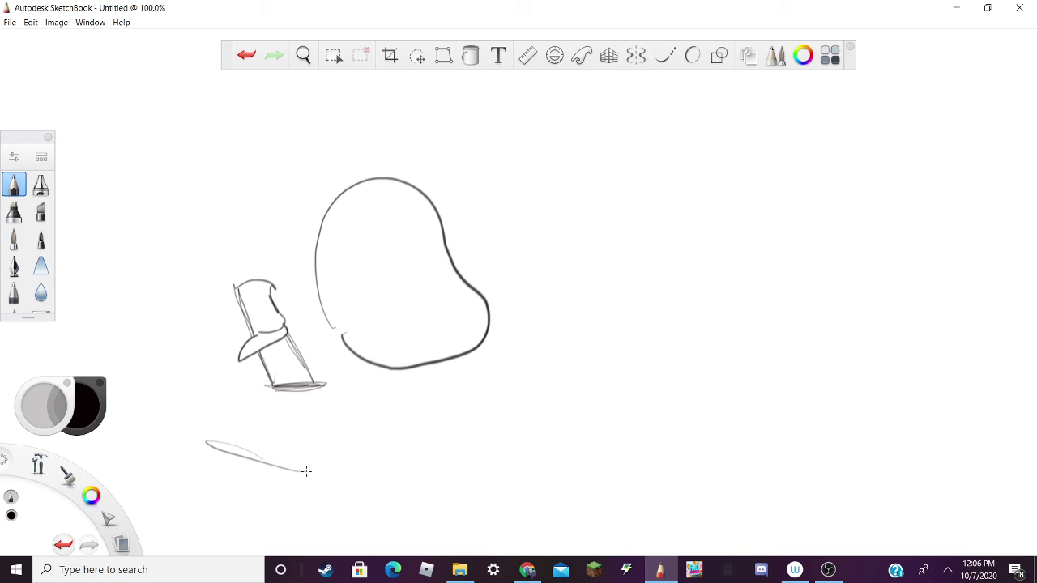
pyautogui.moveTo(200, 391)
pyautogui.mouseDown()
pyautogui.moveTo(212, 417)
pyautogui.moveTo(243, 374)
pyautogui.mouseUp()
pyautogui.moveTo(276, 378); pyautogui.dragTo(234, 377)
pyautogui.moveTo(317, 373); pyautogui.dragTo(390, 381)
pyautogui.moveTo(387, 384)
pyautogui.mouseDown()
pyautogui.moveTo(342, 468)
pyautogui.moveTo(312, 483)
pyautogui.moveTo(371, 493)
pyautogui.moveTo(396, 459)
pyautogui.moveTo(367, 441)
pyautogui.moveTo(410, 409)
pyautogui.moveTo(389, 381)
pyautogui.mouseUp()
pyautogui.moveTo(221, 460)
pyautogui.mouseDown()
pyautogui.moveTo(188, 475)
pyautogui.moveTo(156, 470)
pyautogui.moveTo(157, 488)
pyautogui.moveTo(216, 464)
pyautogui.mouseUp()
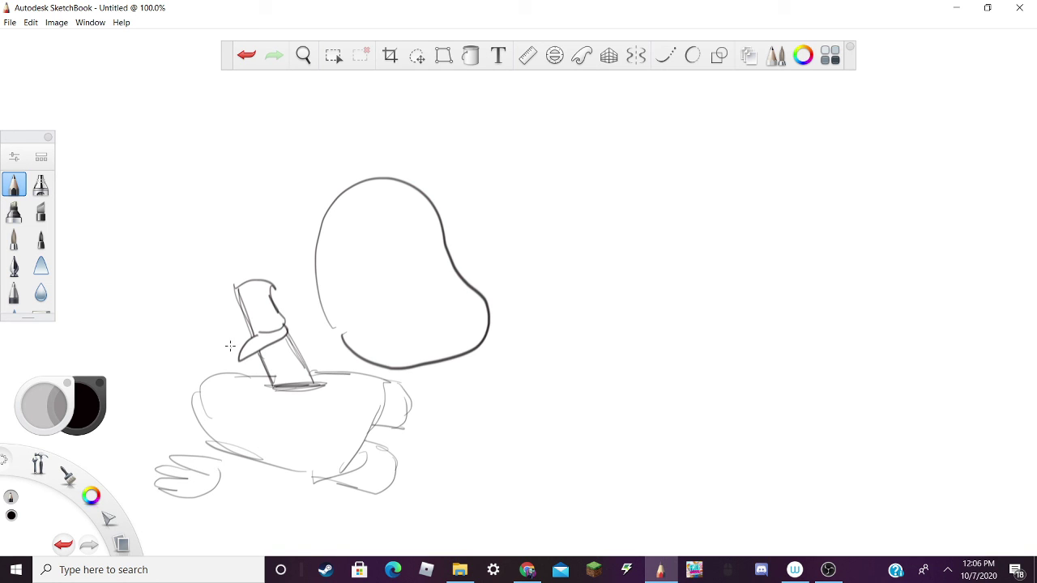
# Add a fingered hand beside the knife handle with a second grip around it, and a rounded visor on the fallen crewmate
pyautogui.moveTo(224, 358)
pyautogui.mouseDown()
pyautogui.moveTo(185, 345)
pyautogui.moveTo(234, 318)
pyautogui.moveTo(222, 352)
pyautogui.mouseUp()
pyautogui.moveTo(209, 437)
pyautogui.mouseDown()
pyautogui.moveTo(256, 410)
pyautogui.moveTo(293, 431)
pyautogui.moveTo(275, 466)
pyautogui.mouseUp()
pyautogui.moveTo(304, 392)
pyautogui.mouseDown()
pyautogui.moveTo(290, 387)
pyautogui.moveTo(302, 387)
pyautogui.mouseUp()
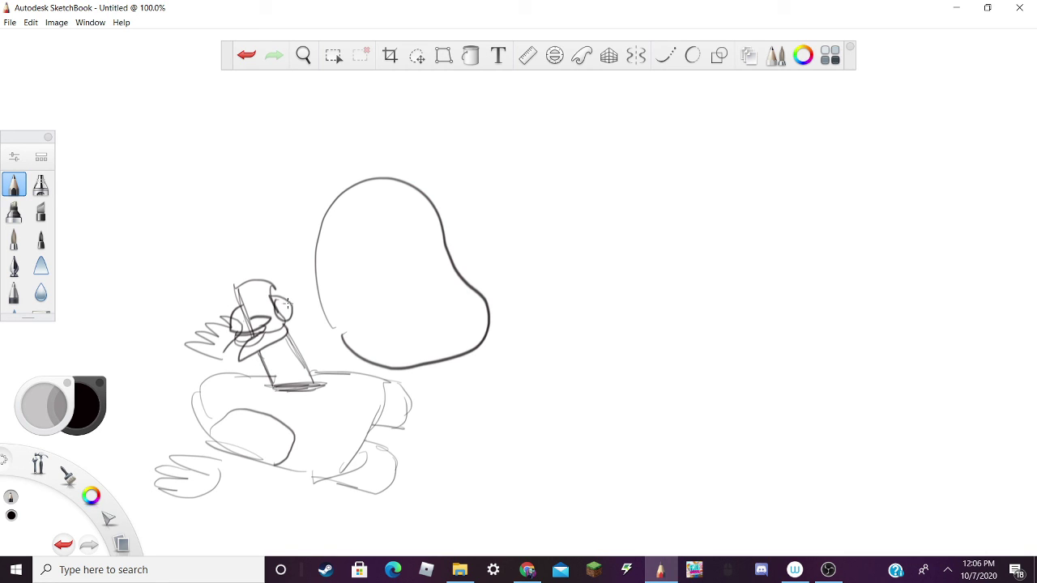
# Draw an arched visor on the large crewmate, redoing the first attempt, and a spread-fingered hand raised to its right
pyautogui.moveTo(341, 265)
pyautogui.mouseDown()
pyautogui.moveTo(378, 223)
pyautogui.moveTo(434, 277)
pyautogui.moveTo(381, 304)
pyautogui.moveTo(370, 298)
pyautogui.moveTo(362, 219)
pyautogui.moveTo(418, 214)
pyautogui.moveTo(448, 253)
pyautogui.mouseUp()
pyautogui.click(247, 54)
pyautogui.moveTo(378, 288)
pyautogui.mouseDown()
pyautogui.moveTo(415, 285)
pyautogui.moveTo(530, 191)
pyautogui.moveTo(515, 232)
pyautogui.moveTo(476, 222)
pyautogui.moveTo(534, 279)
pyautogui.mouseUp()
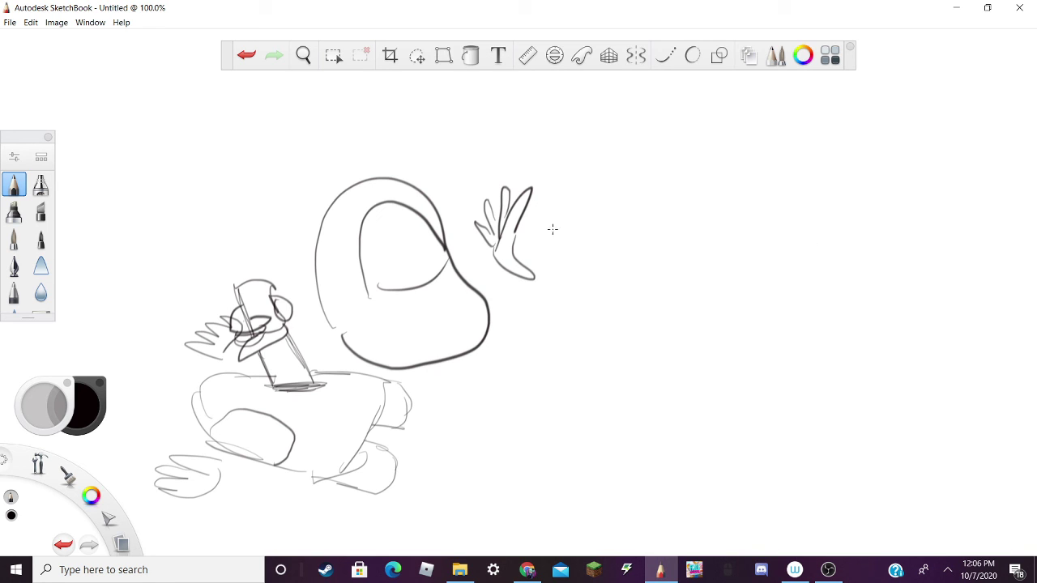
# Draw thin horizontal speed lines extending from the raised hand toward the canvas's right side
pyautogui.moveTo(533, 232)
pyautogui.mouseDown()
pyautogui.moveTo(658, 222)
pyautogui.moveTo(665, 239)
pyautogui.mouseUp()
pyautogui.moveTo(573, 247); pyautogui.dragTo(760, 262)
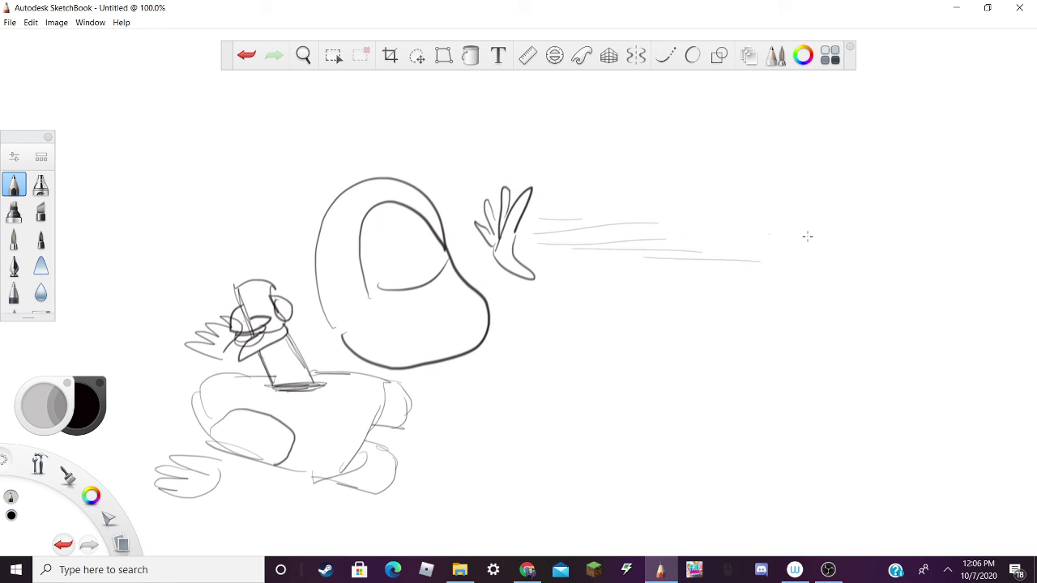
pyautogui.moveTo(813, 222)
pyautogui.mouseDown()
pyautogui.moveTo(687, 231)
pyautogui.moveTo(810, 234)
pyautogui.mouseUp()
pyautogui.moveTo(722, 241); pyautogui.dragTo(785, 245)
# Draw a second crewmate's body with two trailing legs at the end of the speed lines, replacing the oversized first outline
pyautogui.moveTo(833, 285)
pyautogui.mouseDown()
pyautogui.moveTo(880, 122)
pyautogui.moveTo(984, 198)
pyautogui.moveTo(889, 299)
pyautogui.mouseUp()
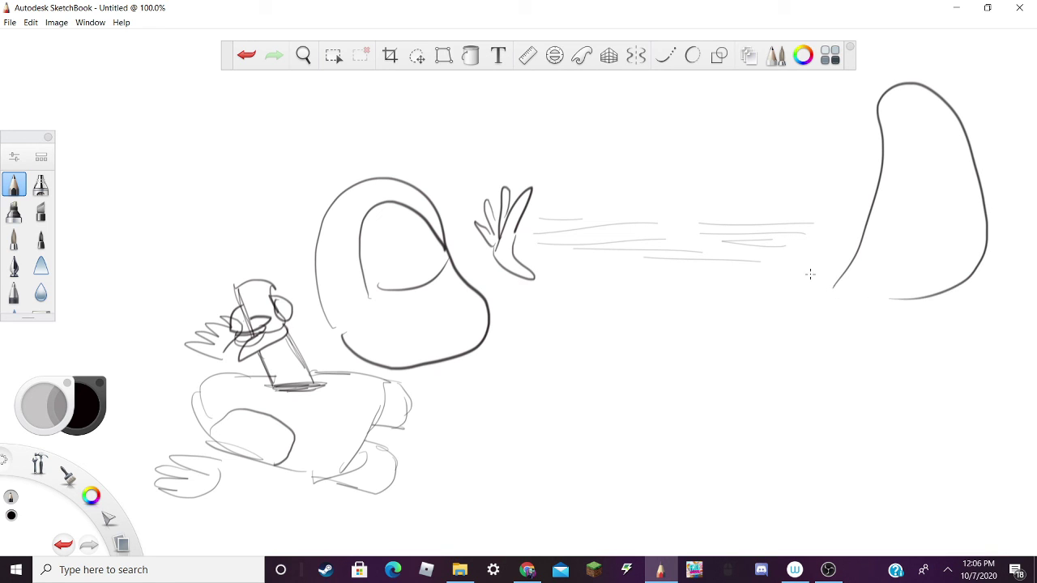
pyautogui.click(247, 54)
pyautogui.moveTo(819, 217)
pyautogui.mouseDown()
pyautogui.moveTo(835, 161)
pyautogui.moveTo(884, 162)
pyautogui.moveTo(922, 227)
pyautogui.moveTo(914, 295)
pyautogui.moveTo(837, 313)
pyautogui.moveTo(802, 289)
pyautogui.moveTo(751, 300)
pyautogui.moveTo(784, 337)
pyautogui.moveTo(827, 359)
pyautogui.moveTo(917, 293)
pyautogui.mouseUp()
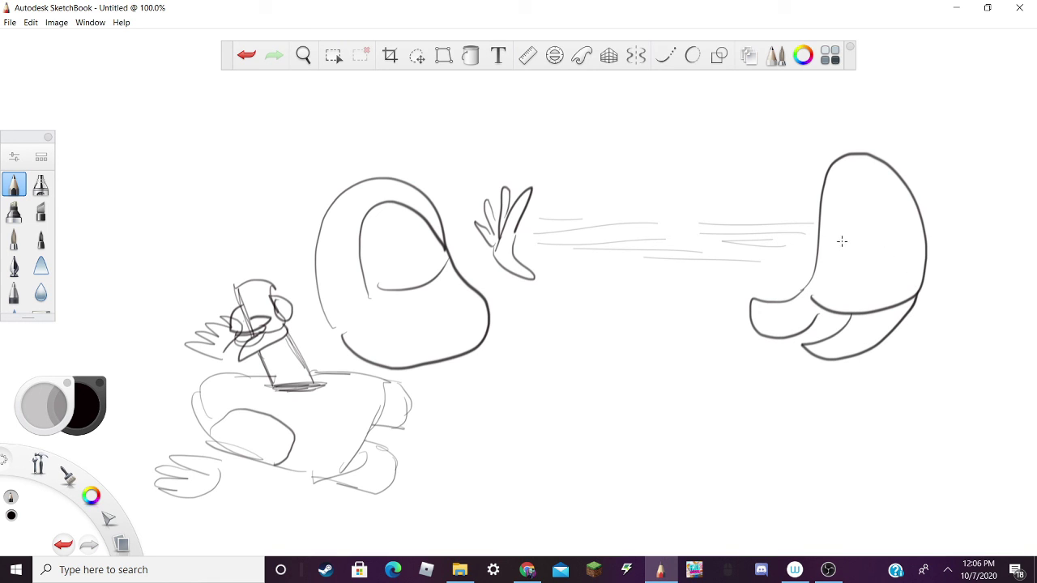
# Draw a knife with a darkened wound piercing the right-hand crewmate, and add an arched visor behind it
pyautogui.moveTo(845, 232)
pyautogui.mouseDown()
pyautogui.moveTo(849, 258)
pyautogui.moveTo(848, 244)
pyautogui.mouseUp()
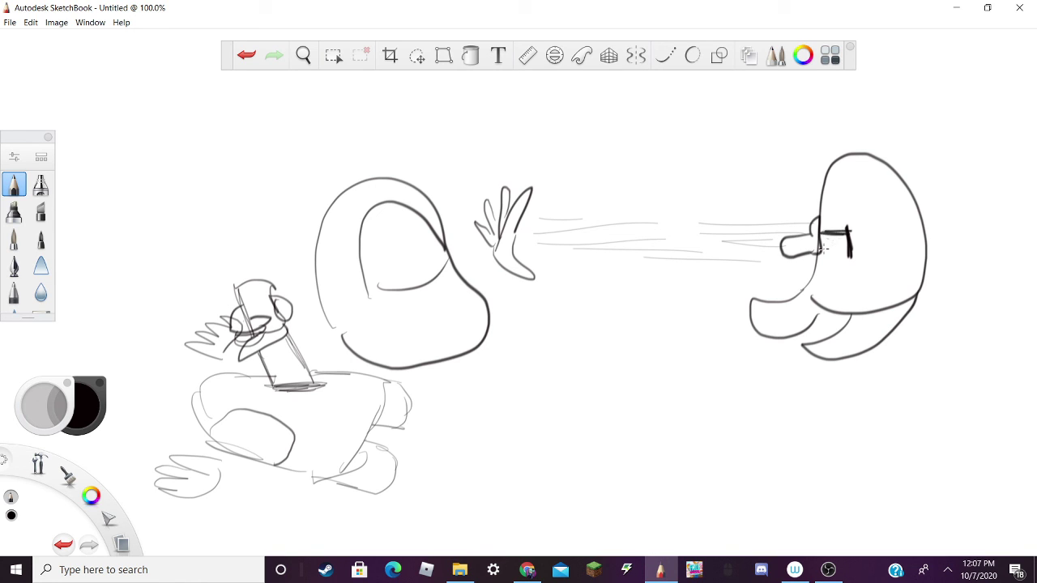
pyautogui.moveTo(824, 248); pyautogui.dragTo(822, 250)
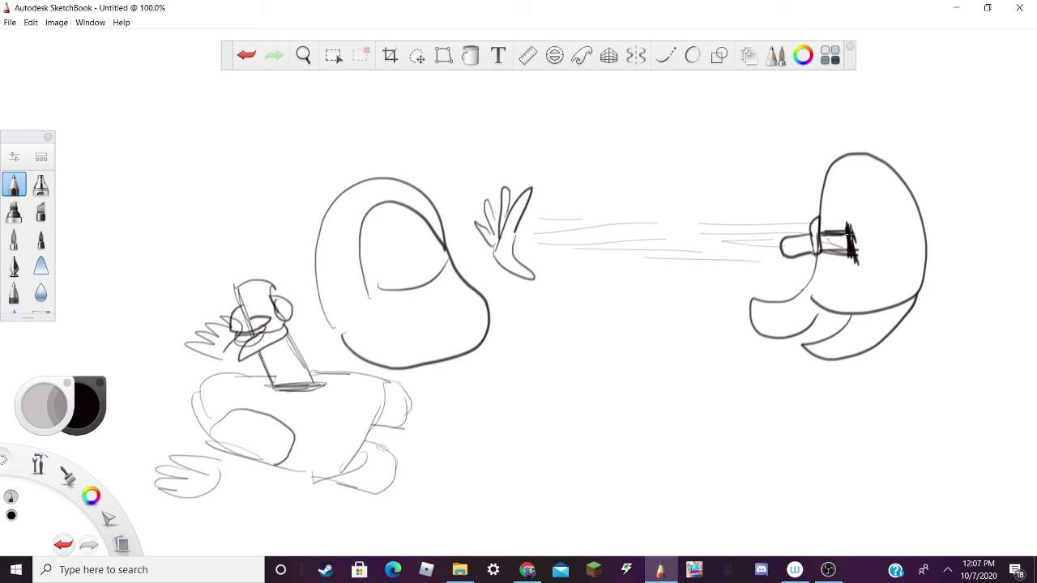
pyautogui.moveTo(835, 231)
pyautogui.mouseDown()
pyautogui.moveTo(862, 180)
pyautogui.moveTo(933, 242)
pyautogui.moveTo(854, 244)
pyautogui.mouseUp()
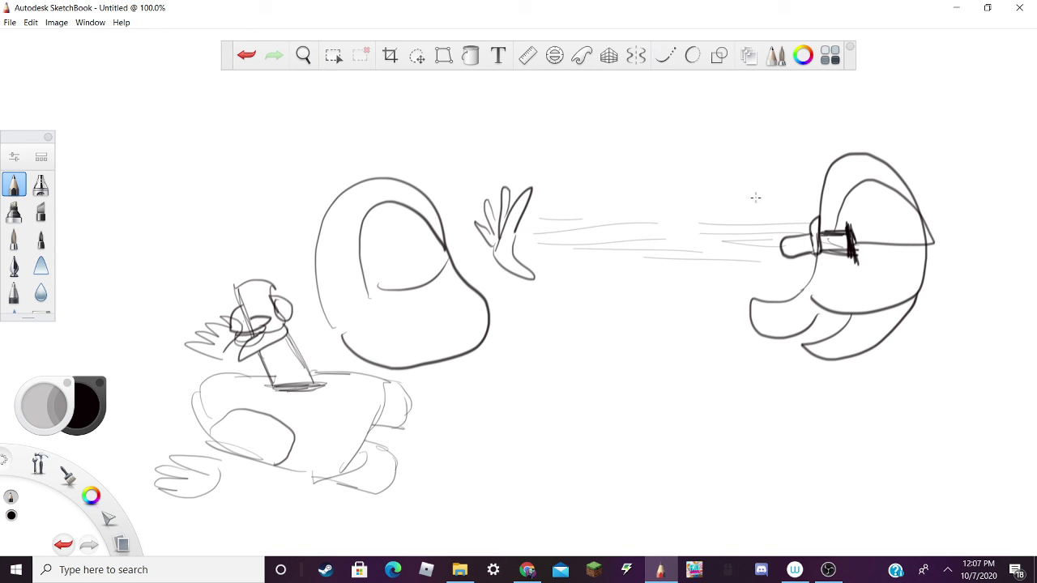
# Draw two detached hands with pointed fingers raised on either side of the stabbed crewmate's head
pyautogui.moveTo(771, 198)
pyautogui.mouseDown()
pyautogui.moveTo(768, 159)
pyautogui.moveTo(781, 148)
pyautogui.moveTo(805, 191)
pyautogui.mouseUp()
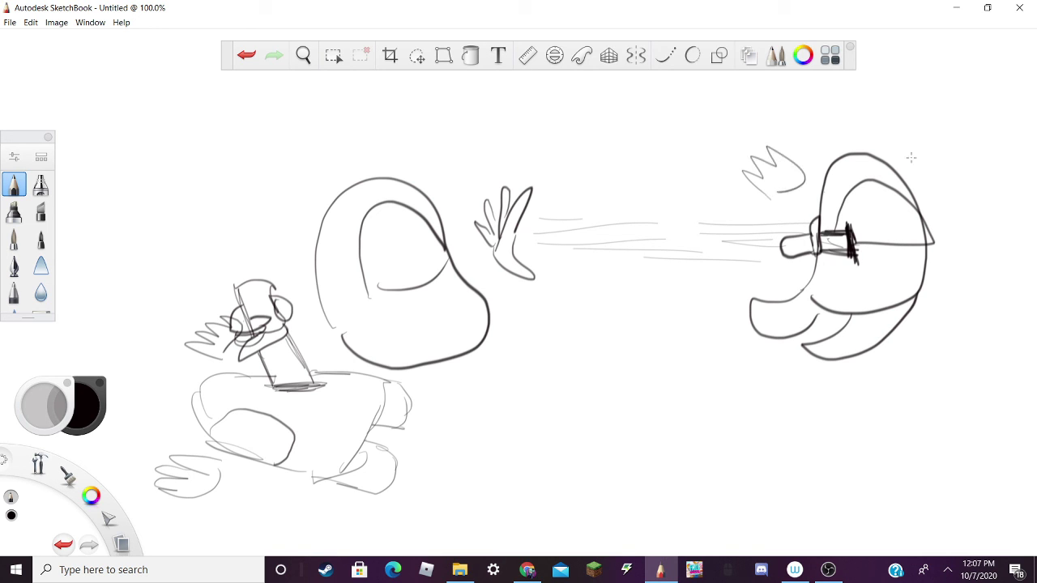
pyautogui.moveTo(911, 158)
pyautogui.mouseDown()
pyautogui.moveTo(917, 122)
pyautogui.moveTo(925, 158)
pyautogui.mouseUp()
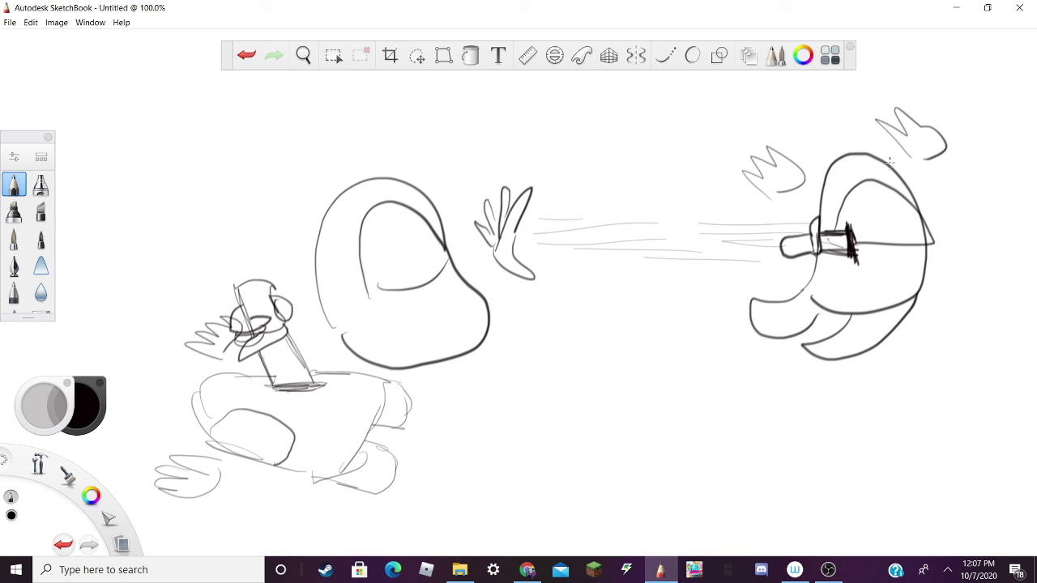
pyautogui.moveTo(916, 123); pyautogui.dragTo(936, 151)
# Add two striding legs to the large crewmate, and draw a small rounded box at the canvas's upper-left edge
pyautogui.moveTo(493, 316)
pyautogui.mouseDown()
pyautogui.moveTo(561, 336)
pyautogui.moveTo(556, 370)
pyautogui.moveTo(528, 389)
pyautogui.moveTo(484, 357)
pyautogui.mouseUp()
pyautogui.moveTo(393, 374)
pyautogui.mouseDown()
pyautogui.moveTo(376, 399)
pyautogui.moveTo(384, 415)
pyautogui.moveTo(430, 438)
pyautogui.moveTo(477, 400)
pyautogui.moveTo(464, 362)
pyautogui.mouseUp()
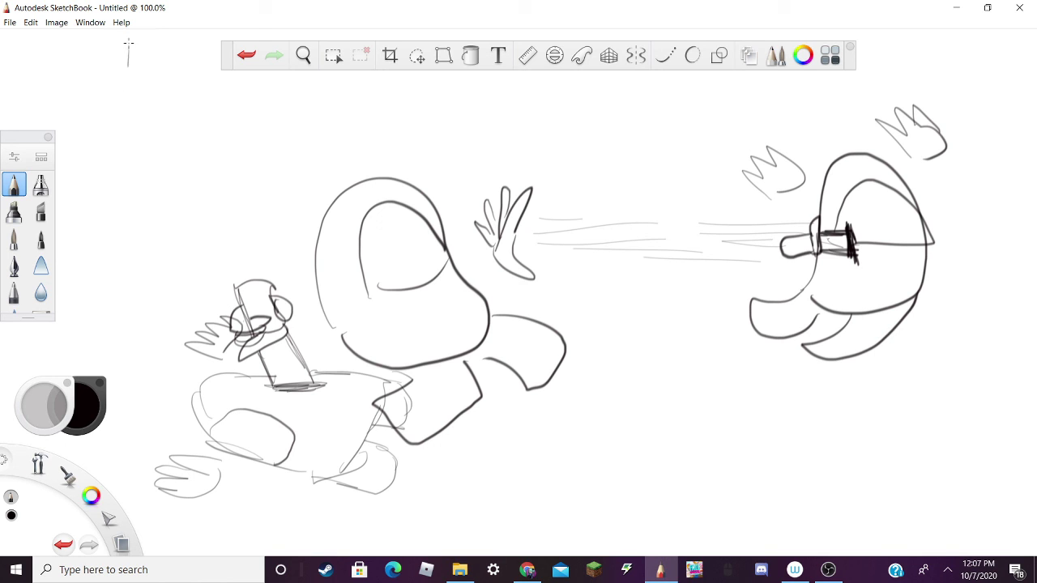
pyautogui.moveTo(128, 42)
pyautogui.mouseDown()
pyautogui.moveTo(166, 77)
pyautogui.moveTo(186, 73)
pyautogui.moveTo(196, 33)
pyautogui.mouseUp()
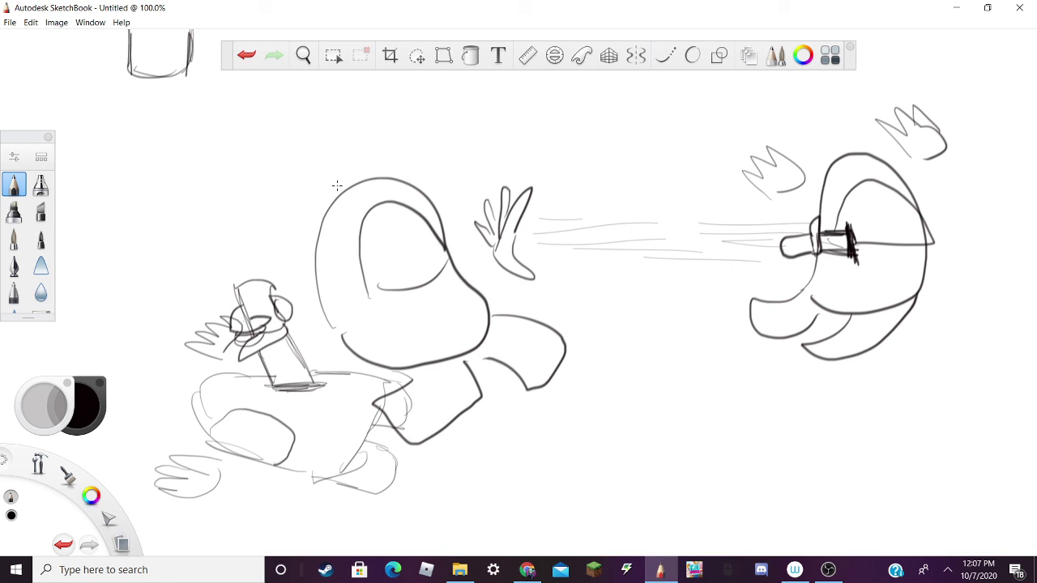
# Try a jagged flame-like outline across the lower right of the scene, and undo it
pyautogui.press('o')
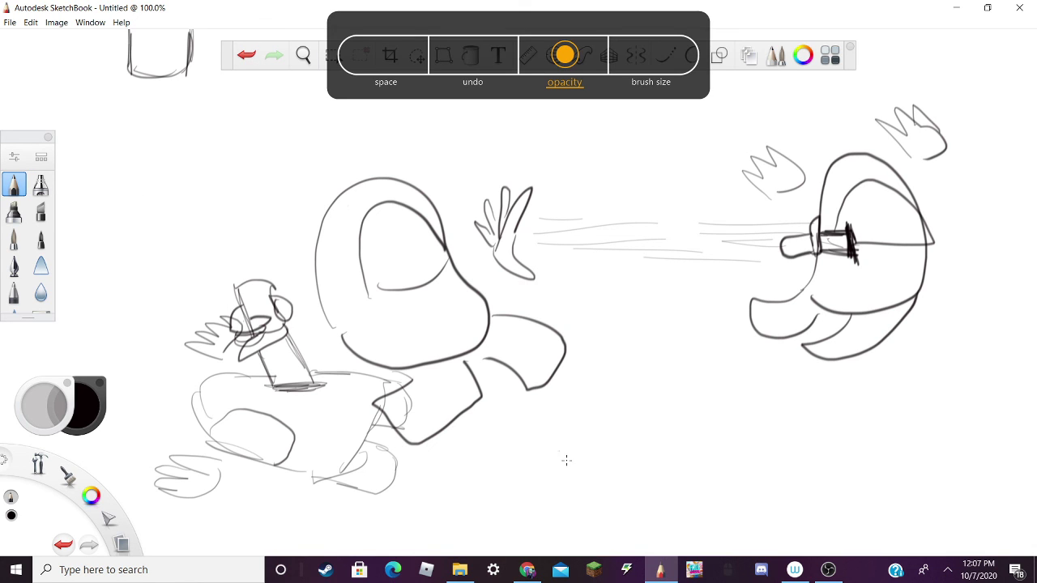
pyautogui.moveTo(566, 466); pyautogui.dragTo(597, 543)
pyautogui.moveTo(574, 434)
pyautogui.mouseDown()
pyautogui.moveTo(562, 490)
pyautogui.moveTo(581, 312)
pyautogui.moveTo(632, 378)
pyautogui.moveTo(670, 400)
pyautogui.moveTo(724, 502)
pyautogui.moveTo(762, 471)
pyautogui.moveTo(828, 444)
pyautogui.moveTo(854, 494)
pyautogui.moveTo(906, 492)
pyautogui.mouseUp()
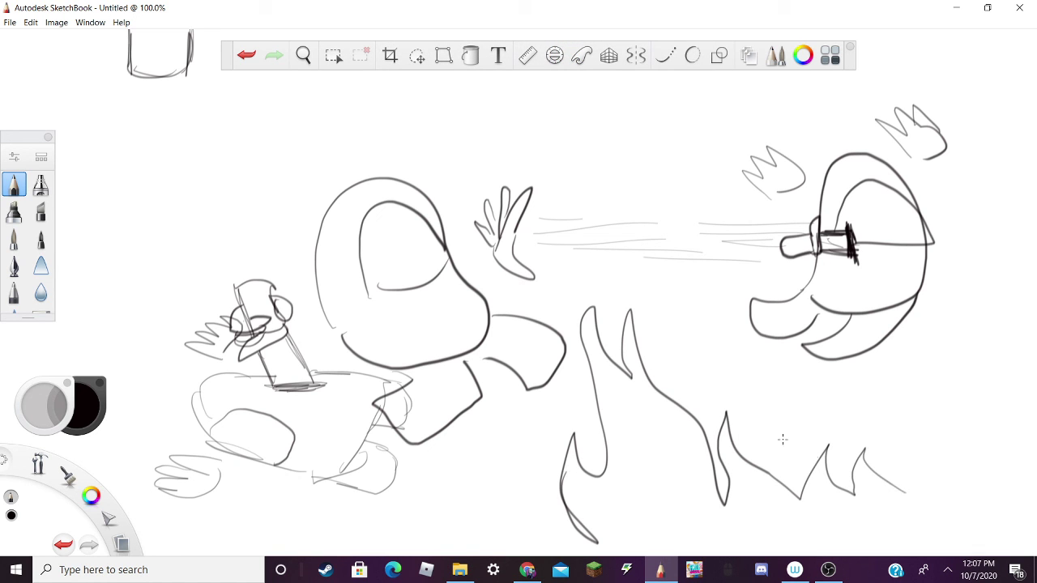
pyautogui.click(246, 55)
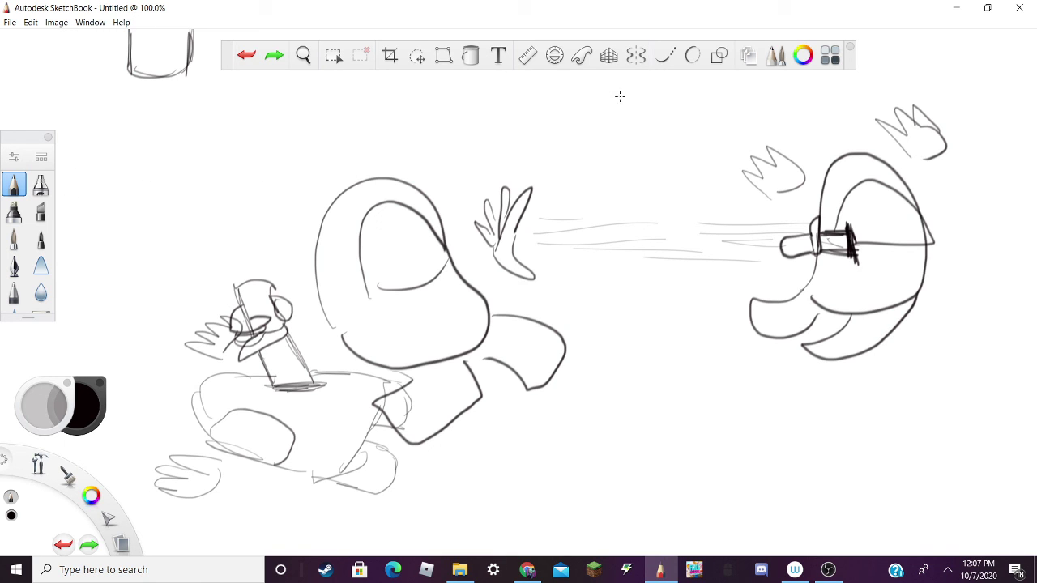
# Set a bright red marker and draw the outer edge of a steep beam below the box and the lower edge of a diagonal beam behind the large crewmate
pyautogui.click(803, 55)
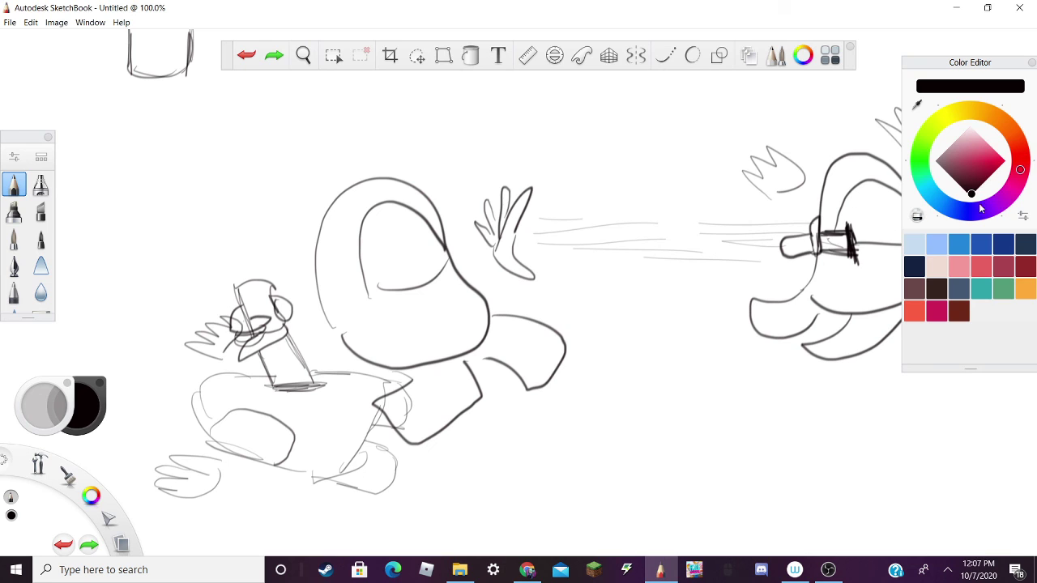
pyautogui.click(1004, 161)
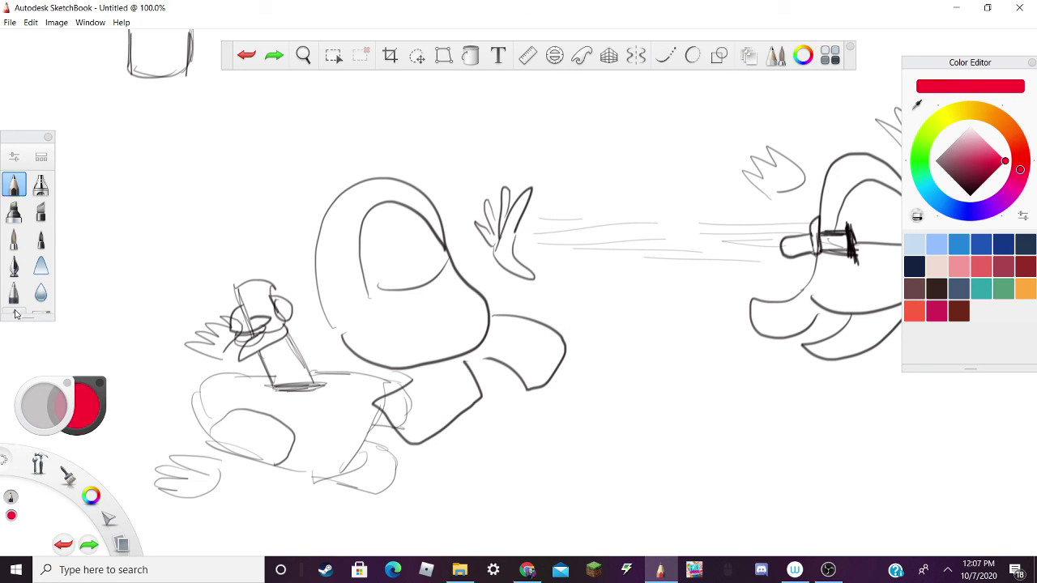
pyautogui.click(15, 207)
pyautogui.moveTo(138, 77)
pyautogui.mouseDown()
pyautogui.moveTo(112, 276)
pyautogui.moveTo(34, 555)
pyautogui.mouseUp()
pyautogui.moveTo(181, 97); pyautogui.dragTo(250, 166)
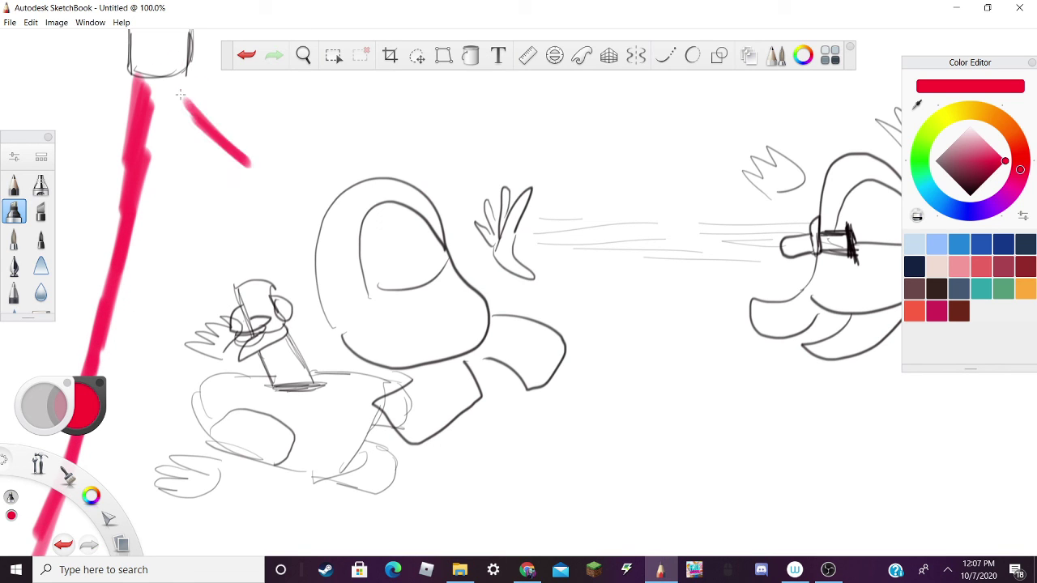
pyautogui.moveTo(154, 76); pyautogui.dragTo(322, 220)
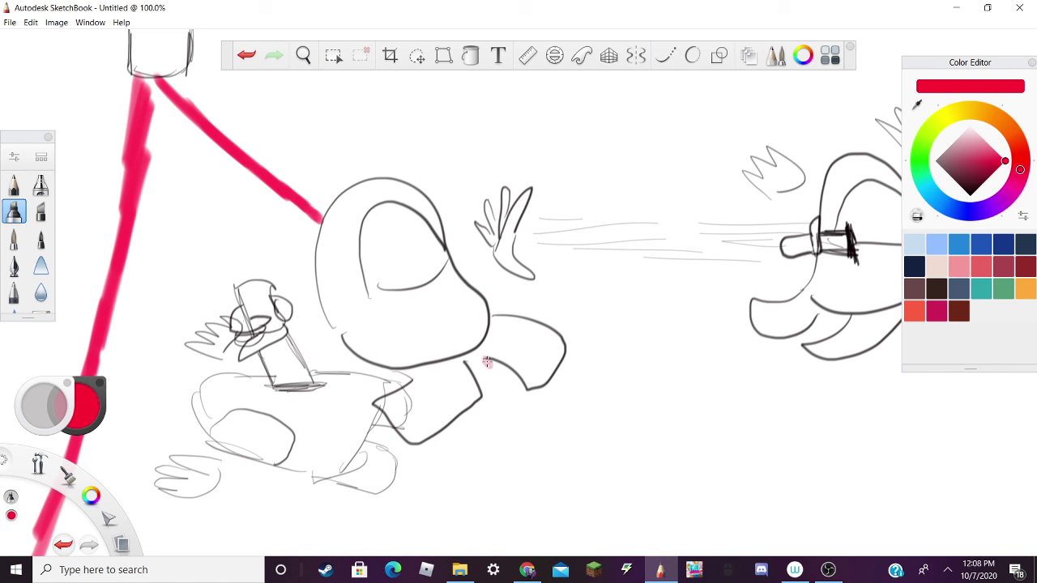
pyautogui.moveTo(487, 362)
pyautogui.mouseDown()
pyautogui.moveTo(695, 531)
pyautogui.moveTo(749, 553)
pyautogui.mouseUp()
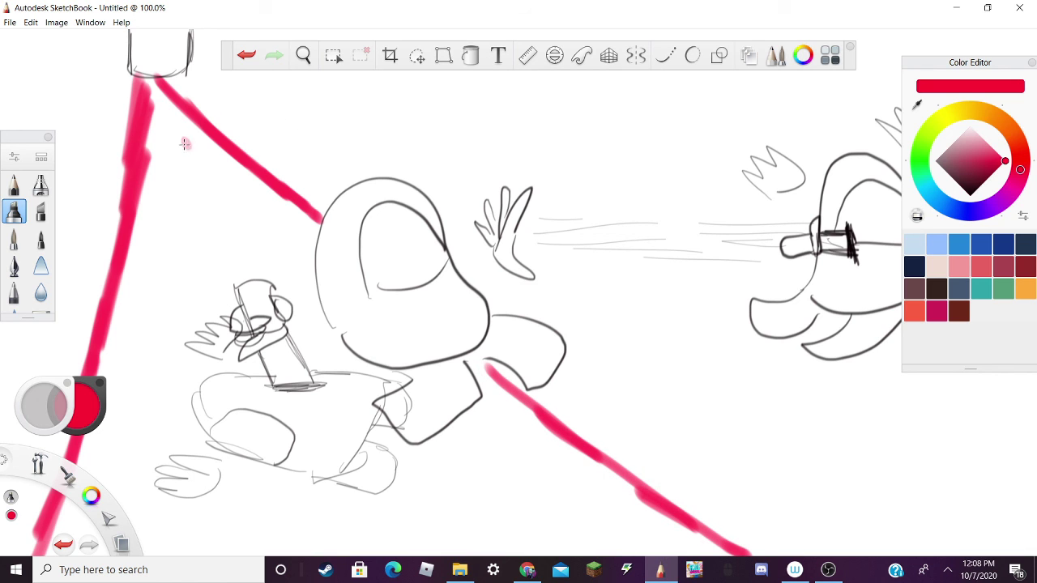
# Draw the steep red beam's inner edge, hatch its inside, and outline the upper edge of the diagonal beam on both sides of the large crewmate
pyautogui.moveTo(192, 129)
pyautogui.mouseDown()
pyautogui.moveTo(160, 382)
pyautogui.moveTo(128, 525)
pyautogui.mouseUp()
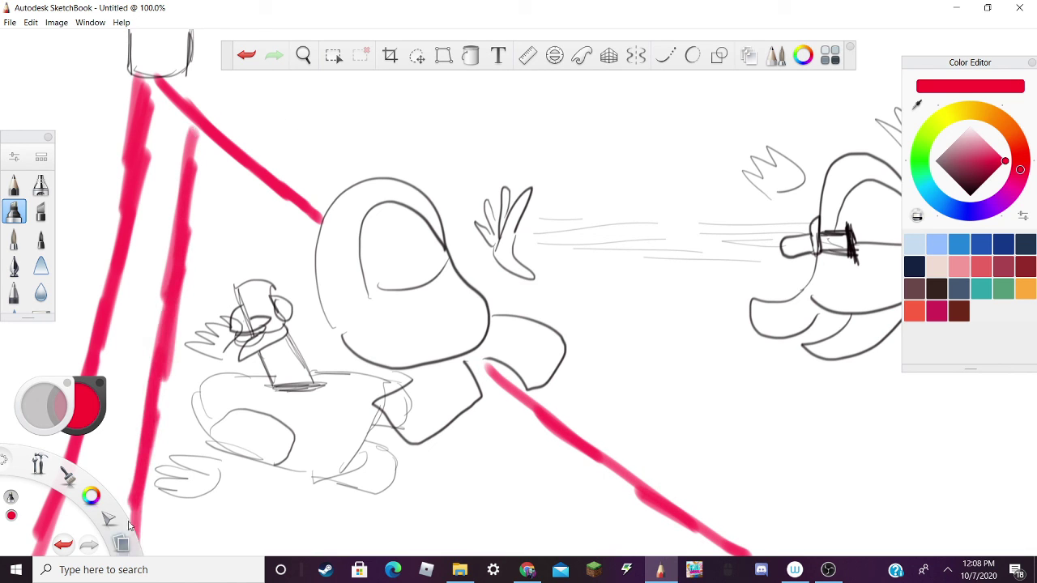
pyautogui.moveTo(39, 548)
pyautogui.mouseDown()
pyautogui.moveTo(66, 514)
pyautogui.moveTo(105, 498)
pyautogui.moveTo(126, 450)
pyautogui.moveTo(106, 422)
pyautogui.moveTo(137, 360)
pyautogui.moveTo(149, 304)
pyautogui.moveTo(114, 247)
pyautogui.moveTo(149, 101)
pyautogui.moveTo(192, 130)
pyautogui.mouseUp()
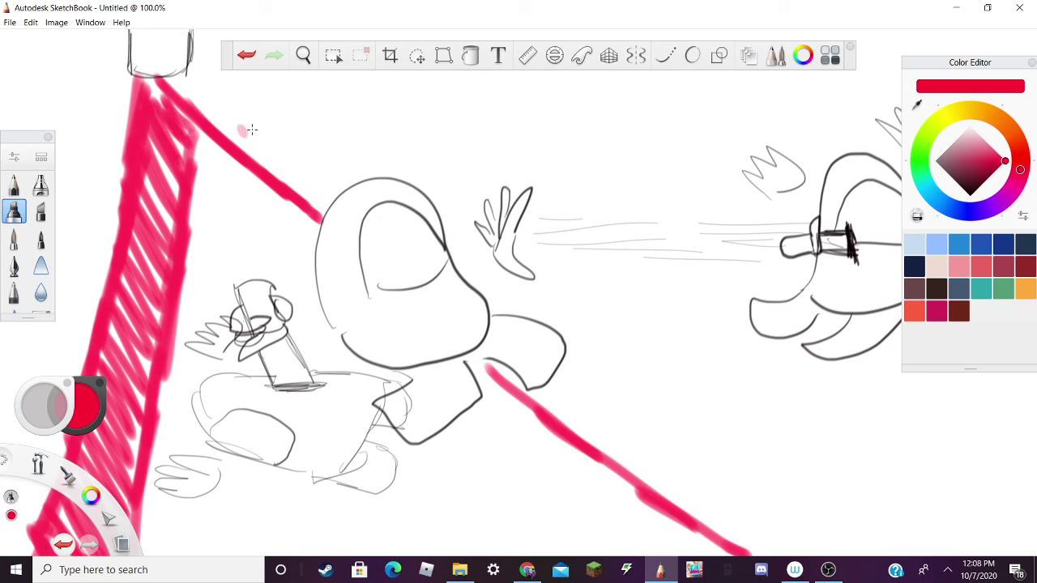
pyautogui.moveTo(203, 71)
pyautogui.mouseDown()
pyautogui.moveTo(315, 151)
pyautogui.moveTo(369, 172)
pyautogui.mouseUp()
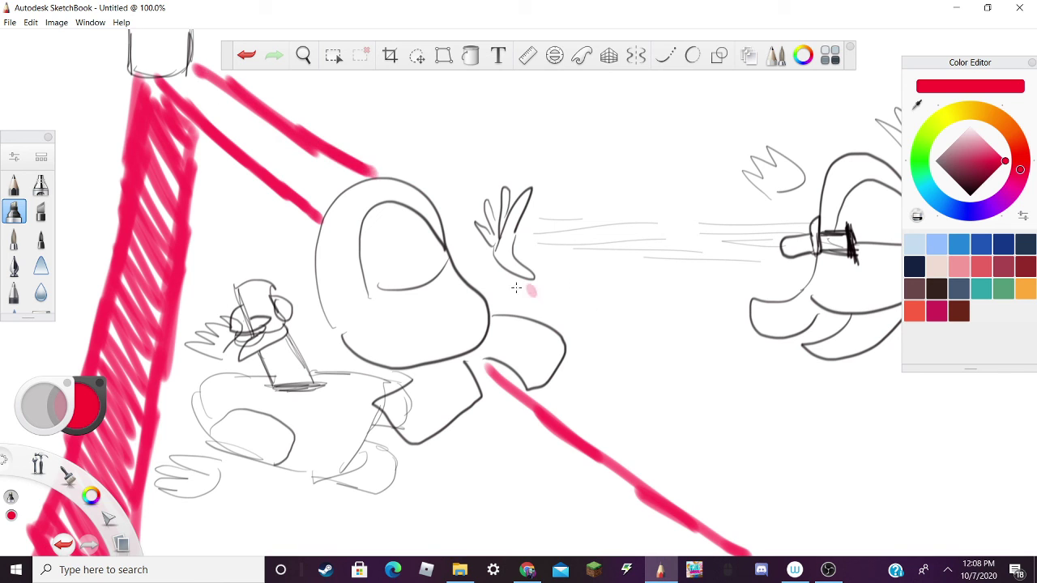
pyautogui.moveTo(462, 247)
pyautogui.mouseDown()
pyautogui.moveTo(759, 448)
pyautogui.moveTo(882, 504)
pyautogui.mouseUp()
pyautogui.moveTo(800, 476); pyautogui.dragTo(939, 539)
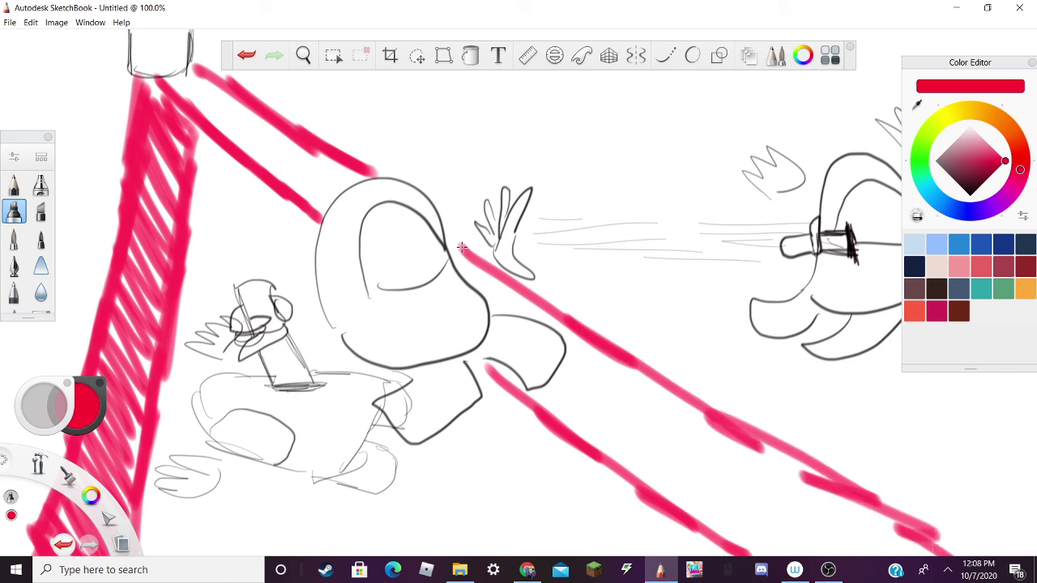
# Fill the diagonal beam with red strokes from the large crewmate's back down to the canvas's lower-right edge
pyautogui.moveTo(666, 471)
pyautogui.mouseDown()
pyautogui.moveTo(753, 551)
pyautogui.moveTo(850, 555)
pyautogui.mouseUp()
pyautogui.moveTo(705, 445); pyautogui.dragTo(920, 555)
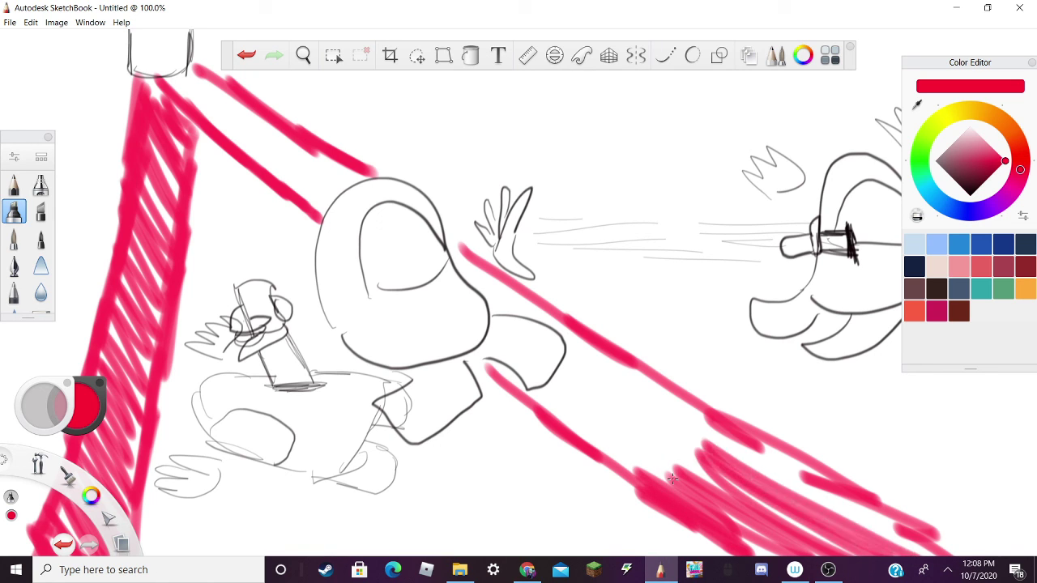
pyautogui.moveTo(680, 393); pyautogui.dragTo(923, 534)
pyautogui.moveTo(575, 340)
pyautogui.mouseDown()
pyautogui.moveTo(810, 473)
pyautogui.moveTo(680, 433)
pyautogui.mouseUp()
pyautogui.moveTo(546, 376); pyautogui.dragTo(661, 453)
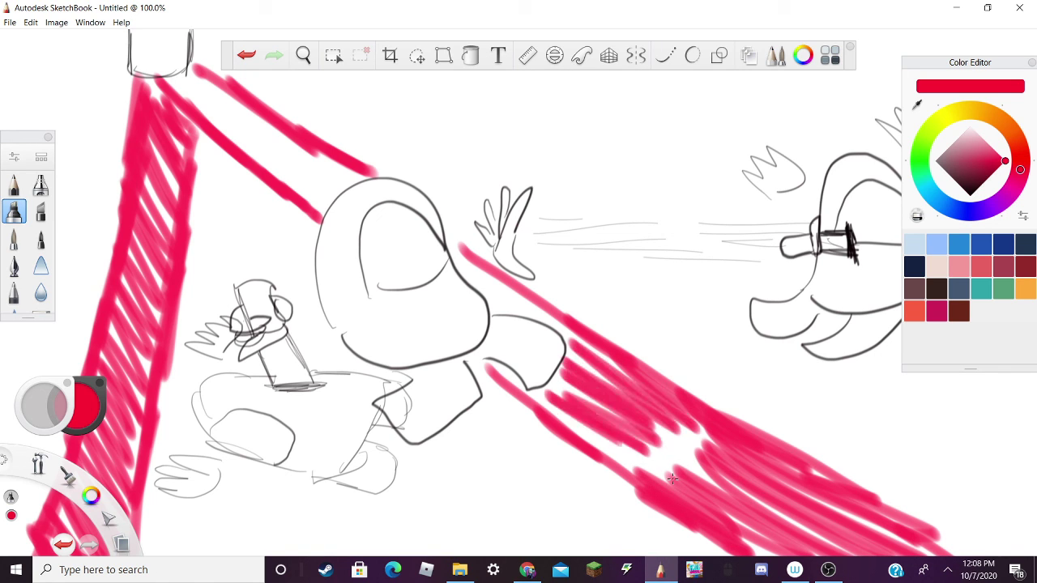
pyautogui.moveTo(567, 417); pyautogui.dragTo(712, 495)
pyautogui.moveTo(603, 356); pyautogui.dragTo(737, 461)
pyautogui.moveTo(484, 257)
pyautogui.mouseDown()
pyautogui.moveTo(657, 381)
pyautogui.moveTo(539, 324)
pyautogui.mouseUp()
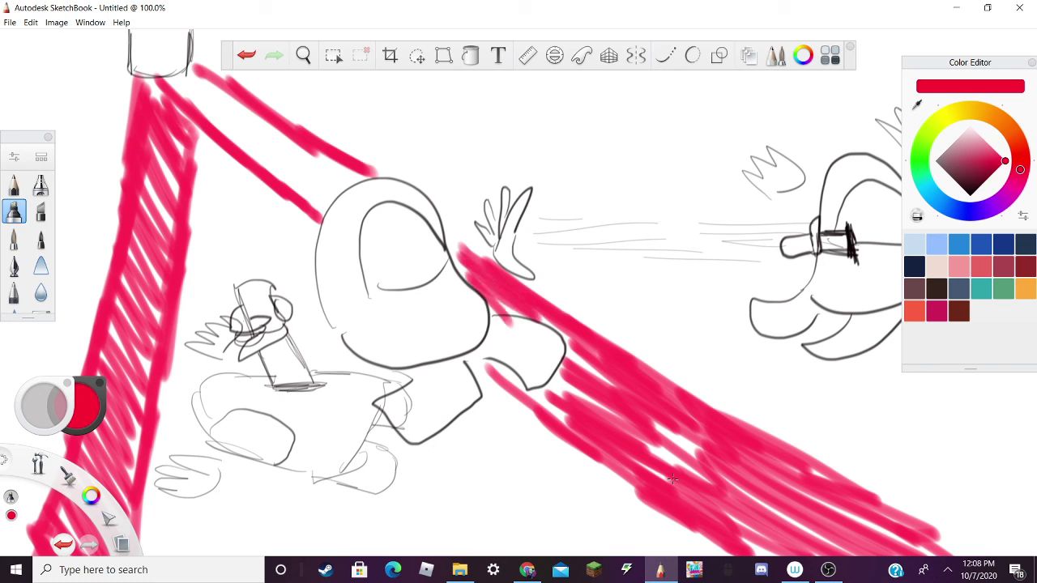
# Fill the diagonal beam's upper section with red strokes between the small box and the large crewmate's head
pyautogui.moveTo(243, 145)
pyautogui.mouseDown()
pyautogui.moveTo(336, 215)
pyautogui.moveTo(328, 212)
pyautogui.mouseUp()
pyautogui.moveTo(239, 119); pyautogui.dragTo(322, 196)
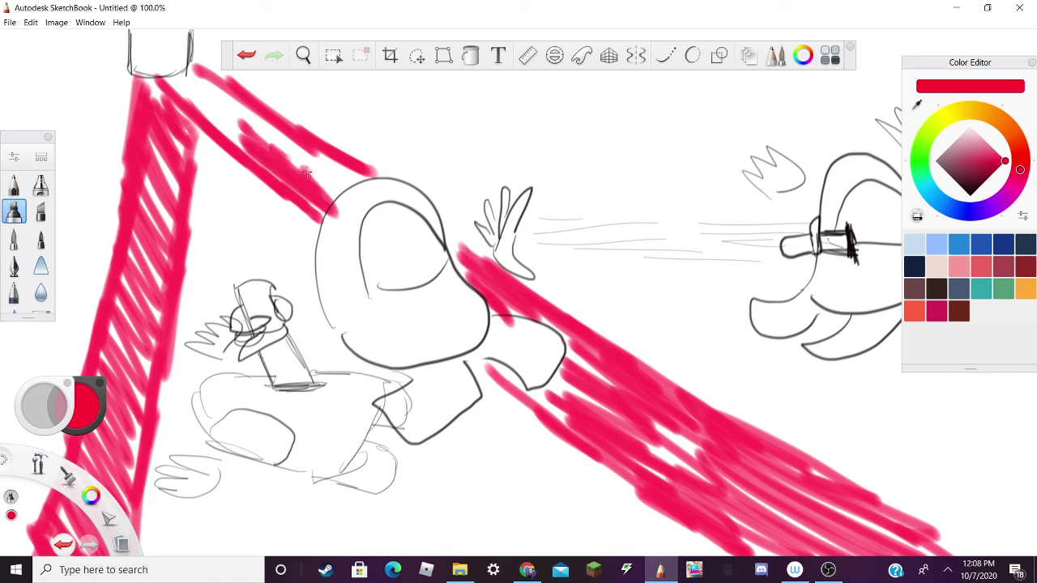
pyautogui.moveTo(237, 101); pyautogui.dragTo(343, 200)
pyautogui.moveTo(241, 103)
pyautogui.mouseDown()
pyautogui.moveTo(350, 183)
pyautogui.moveTo(361, 179)
pyautogui.mouseUp()
pyautogui.moveTo(221, 71); pyautogui.dragTo(288, 152)
pyautogui.moveTo(181, 66); pyautogui.dragTo(274, 144)
pyautogui.moveTo(175, 70)
pyautogui.mouseDown()
pyautogui.moveTo(263, 148)
pyautogui.moveTo(243, 149)
pyautogui.mouseUp()
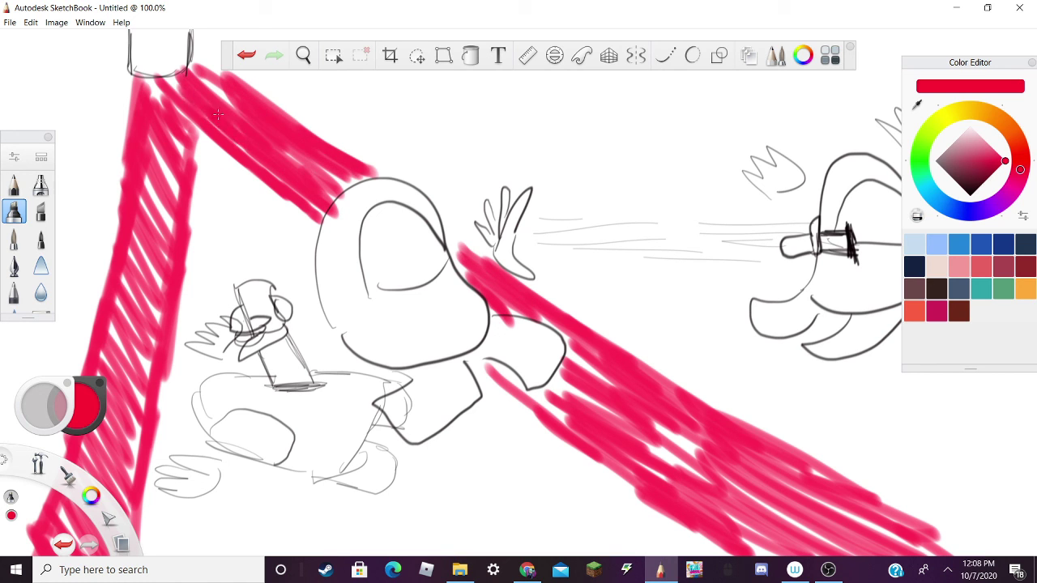
# Draw a wide horizontal red beam along the canvas's upper edge on both sides of the box, hatching the long section with zigzags
pyautogui.moveTo(197, 70)
pyautogui.mouseDown()
pyautogui.moveTo(250, 119)
pyautogui.moveTo(387, 87)
pyautogui.moveTo(692, 95)
pyautogui.mouseUp()
pyautogui.moveTo(774, 103); pyautogui.dragTo(901, 89)
pyautogui.moveTo(186, 70)
pyautogui.mouseDown()
pyautogui.moveTo(199, 37)
pyautogui.moveTo(287, 89)
pyautogui.moveTo(666, 77)
pyautogui.moveTo(826, 89)
pyautogui.moveTo(985, 48)
pyautogui.mouseUp()
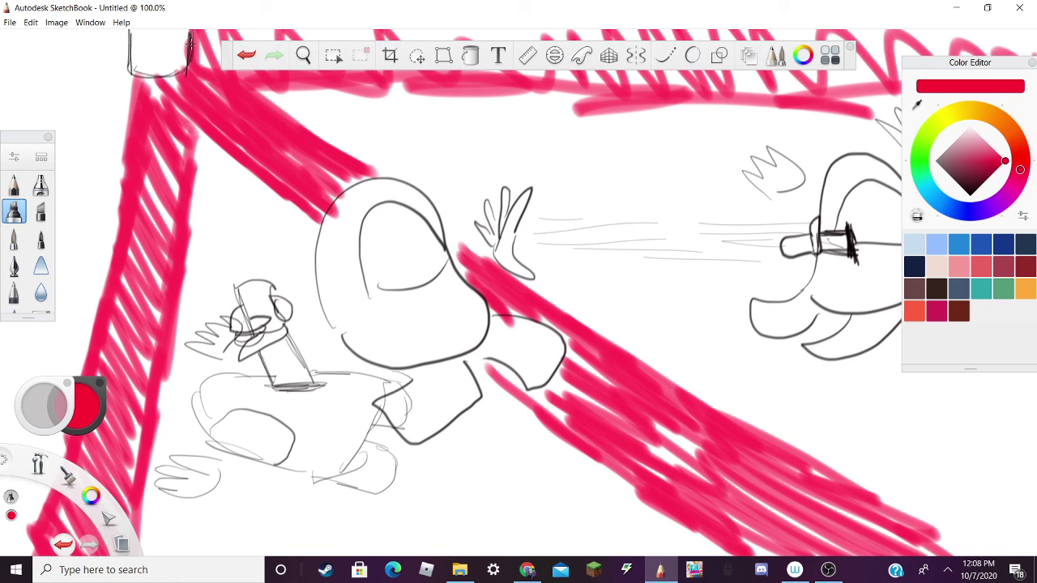
pyautogui.moveTo(139, 55)
pyautogui.mouseDown()
pyautogui.moveTo(9, 75)
pyautogui.moveTo(130, 107)
pyautogui.moveTo(8, 96)
pyautogui.moveTo(2, 108)
pyautogui.mouseUp()
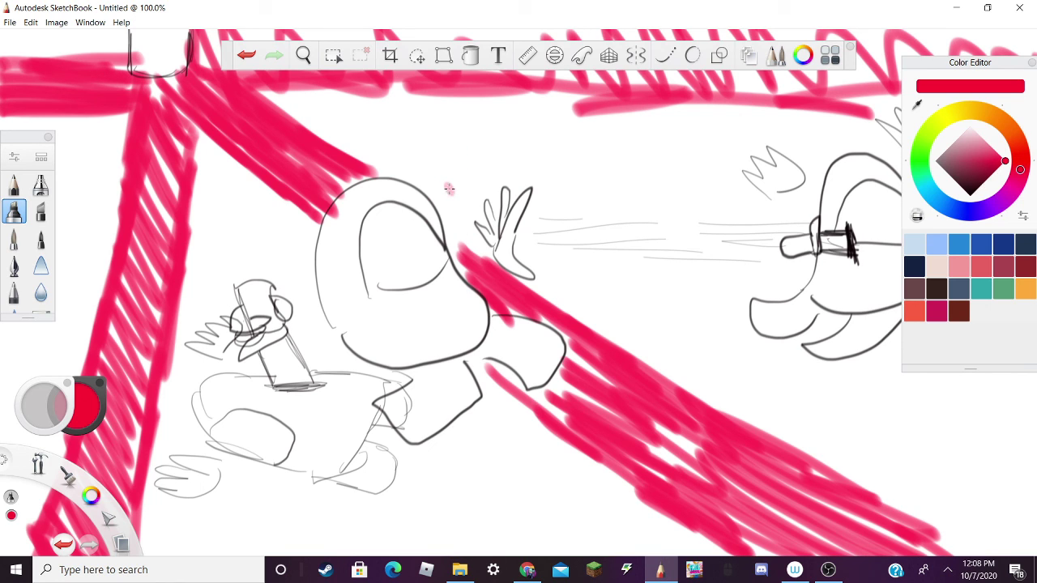
# Scatter short red dashes below the horizontal beam, between the two slanted beams, and outside the steep beam
pyautogui.moveTo(318, 113); pyautogui.dragTo(397, 151)
pyautogui.moveTo(405, 137); pyautogui.dragTo(492, 162)
pyautogui.moveTo(516, 152); pyautogui.dragTo(533, 164)
pyautogui.moveTo(563, 162); pyautogui.dragTo(582, 171)
pyautogui.moveTo(596, 155); pyautogui.dragTo(615, 167)
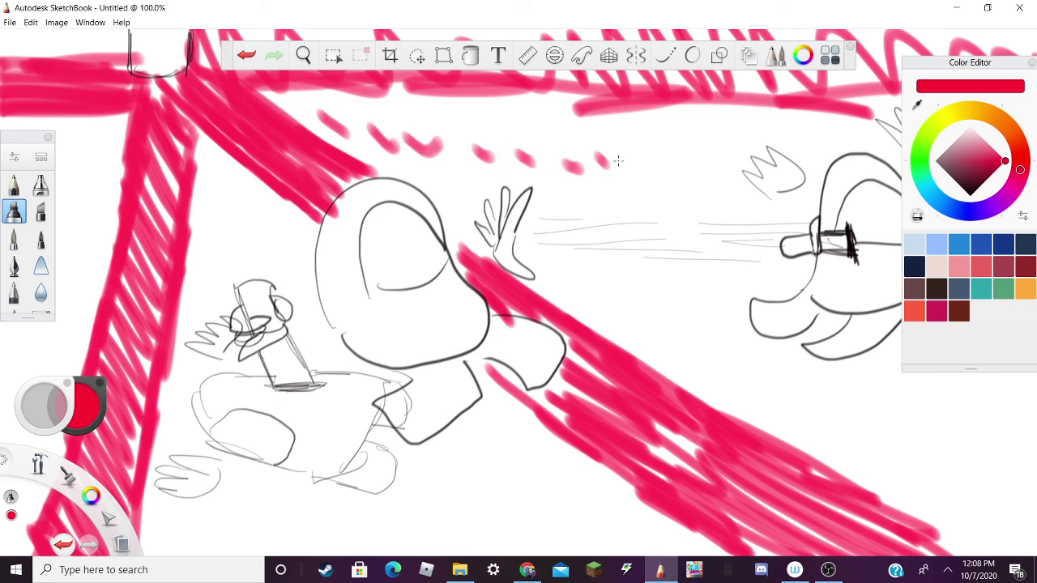
pyautogui.moveTo(236, 212); pyautogui.dragTo(254, 255)
pyautogui.moveTo(90, 142); pyautogui.dragTo(102, 167)
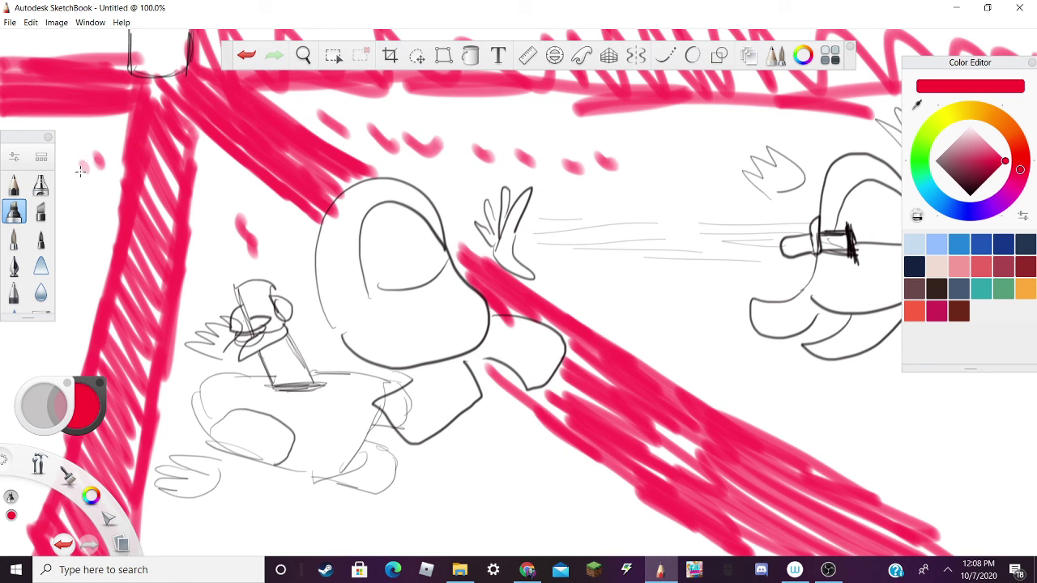
# Switch to the pencil with a light pink-red colour and hatch the inside of the small box where the beams meet
pyautogui.click(13, 184)
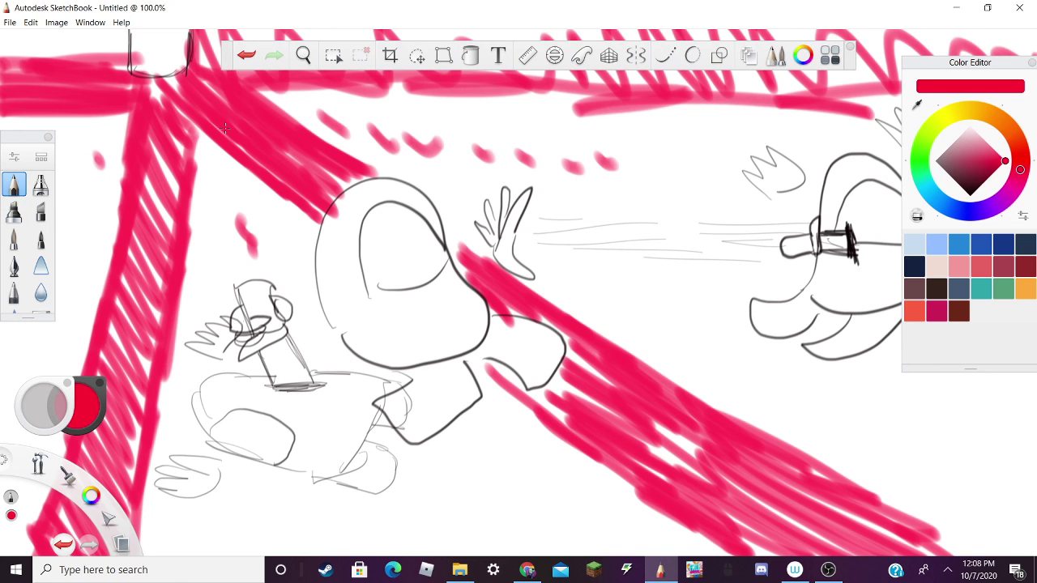
pyautogui.moveTo(985, 151); pyautogui.dragTo(970, 195)
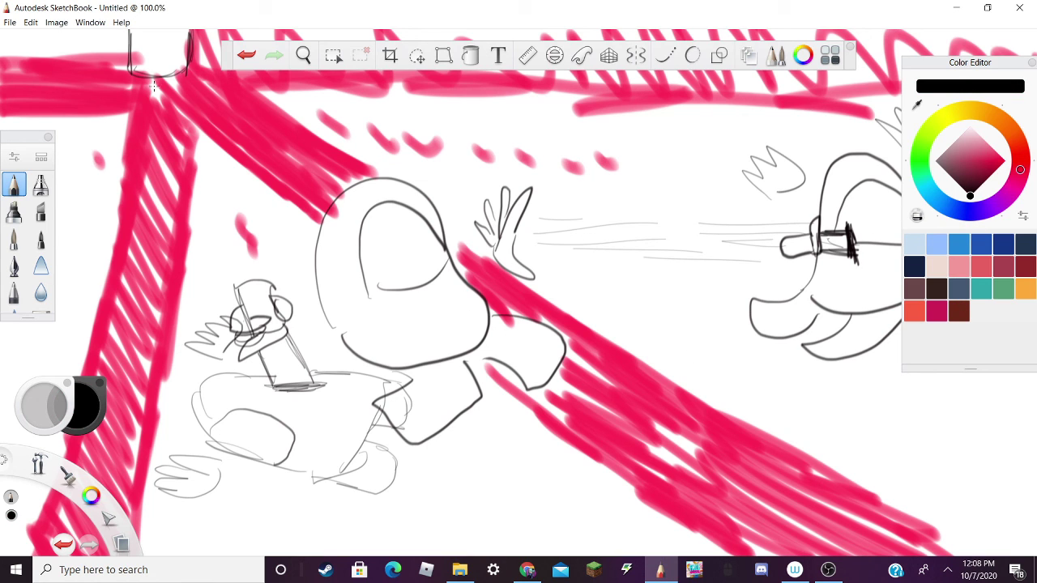
pyautogui.moveTo(958, 158); pyautogui.dragTo(990, 146)
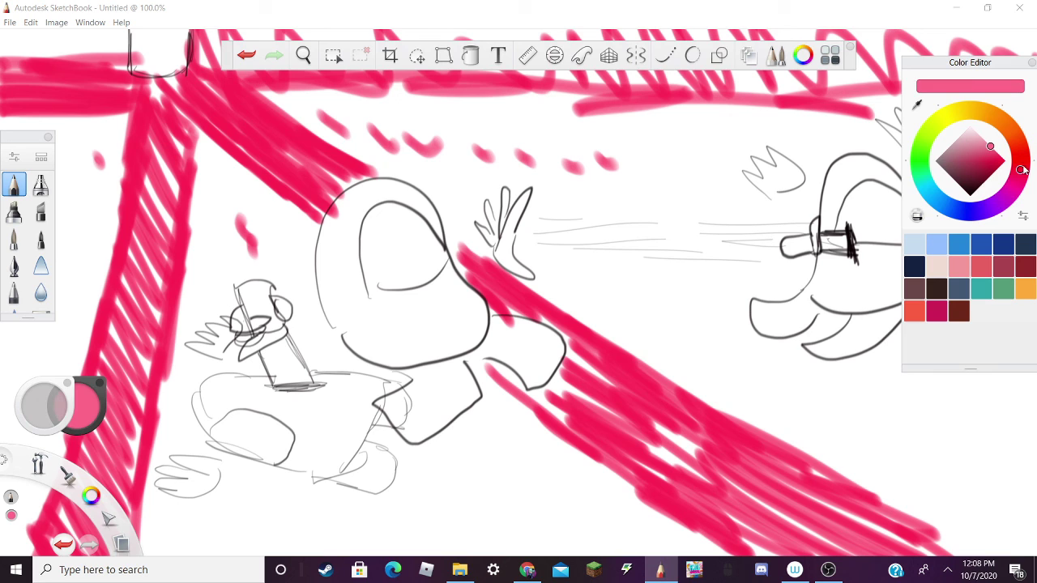
pyautogui.moveTo(129, 50)
pyautogui.mouseDown()
pyautogui.moveTo(184, 49)
pyautogui.moveTo(188, 37)
pyautogui.mouseUp()
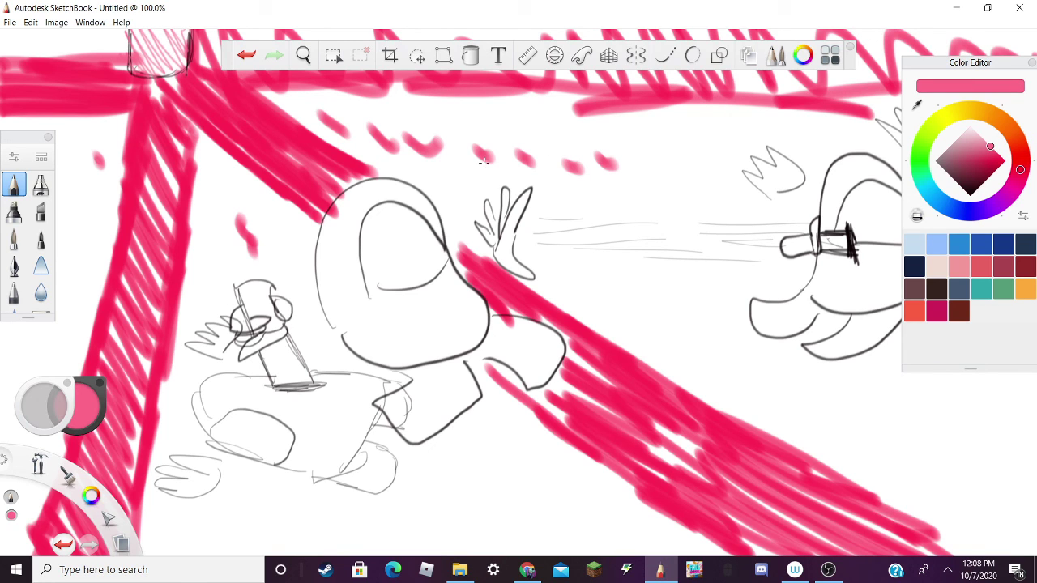
pyautogui.click(984, 165)
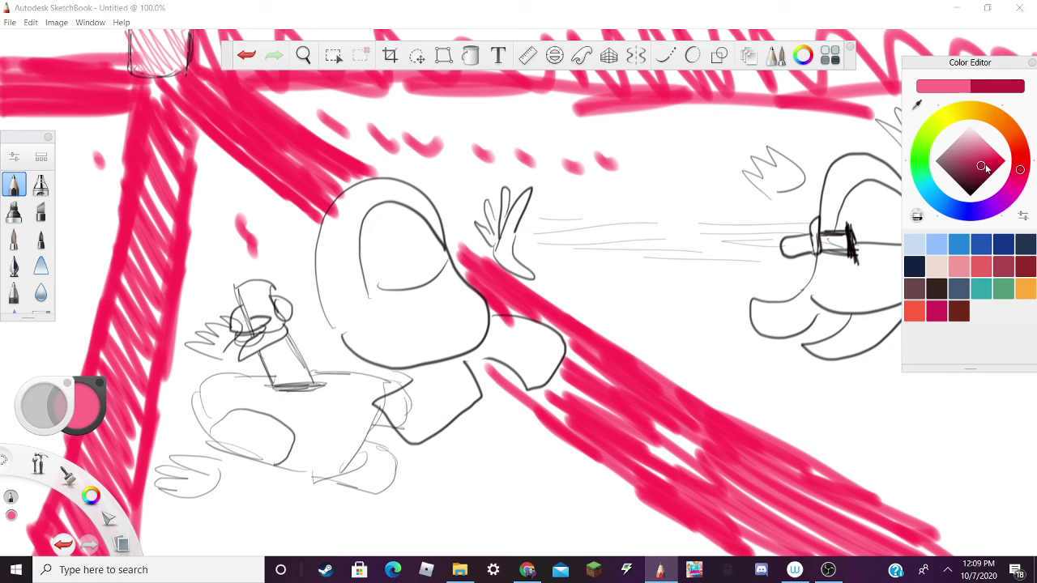
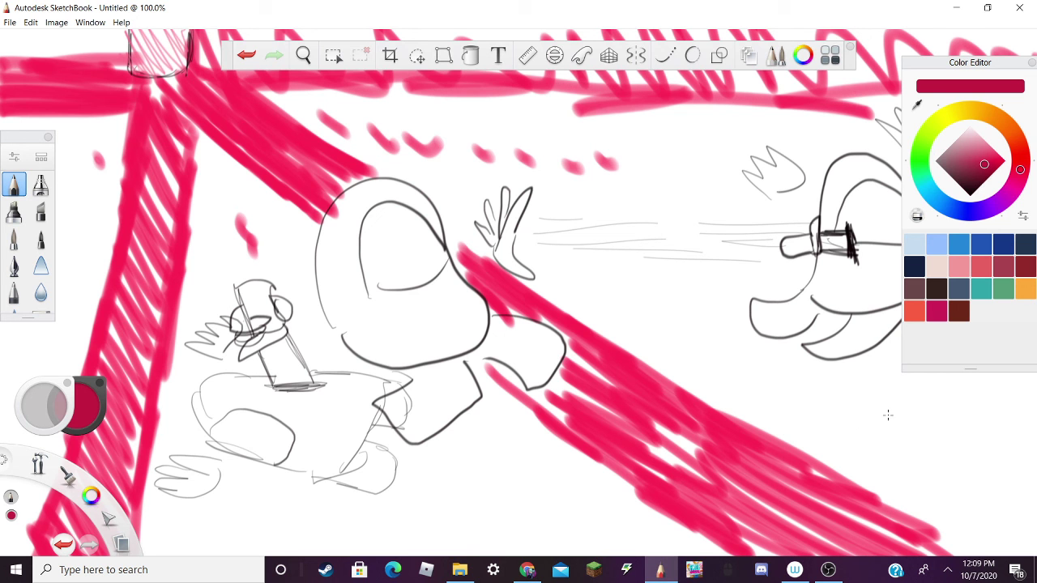
pyautogui.click(527, 569)
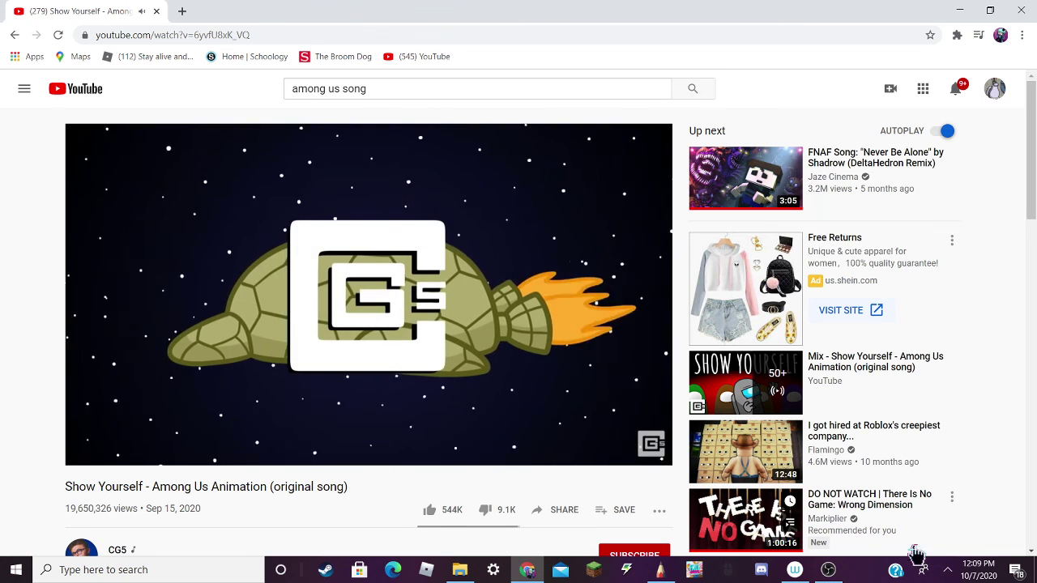
pyautogui.click(672, 567)
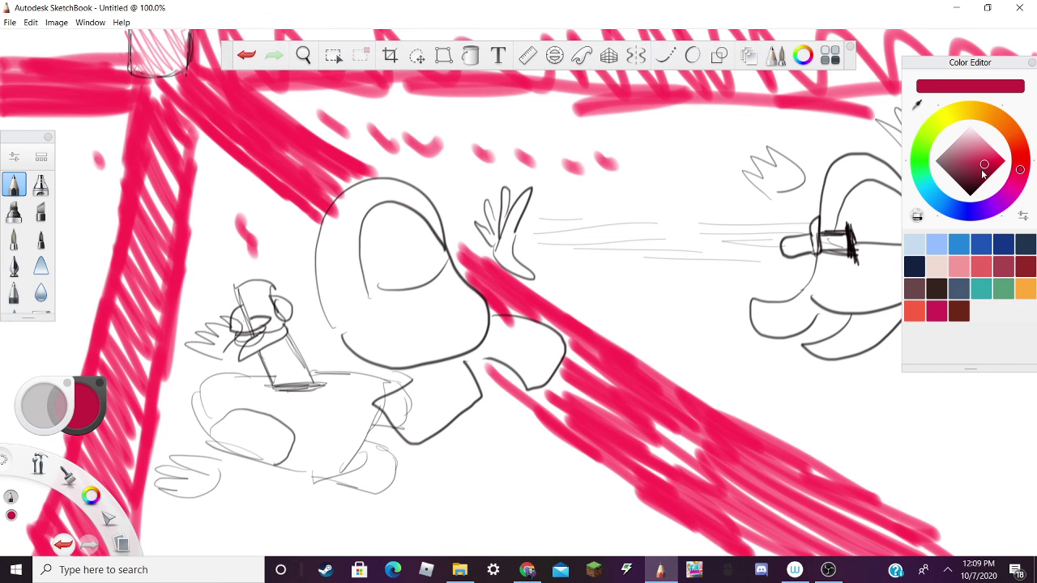
# Set the pencil colour to black and draw a scattered row of small circles along the knife's motion lines and on both sides of the large crewmate's head
pyautogui.moveTo(983, 174)
pyautogui.mouseDown()
pyautogui.moveTo(976, 219)
pyautogui.moveTo(970, 195)
pyautogui.mouseUp()
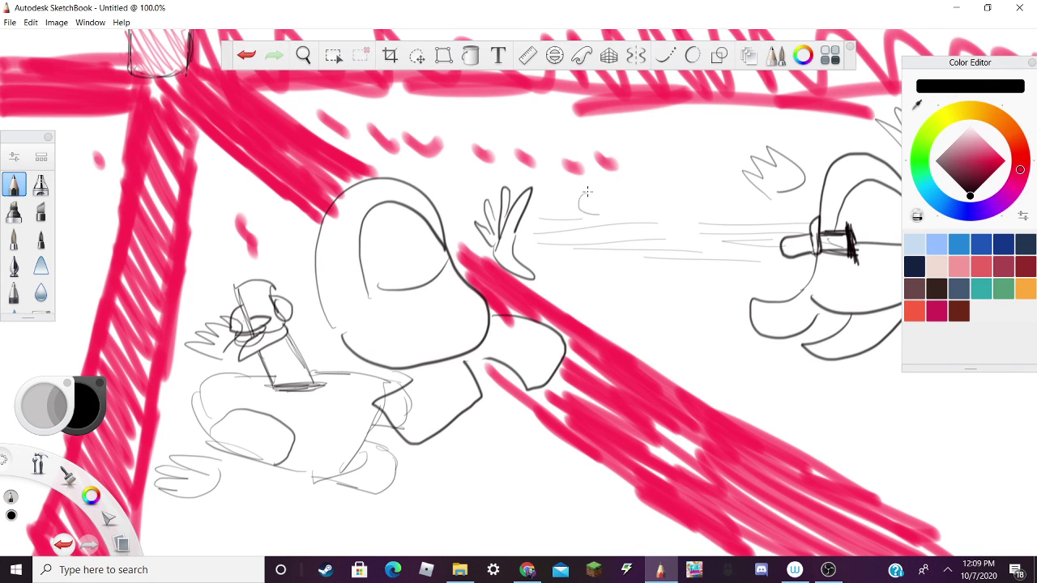
pyautogui.moveTo(588, 192); pyautogui.dragTo(588, 193)
pyautogui.press('space')
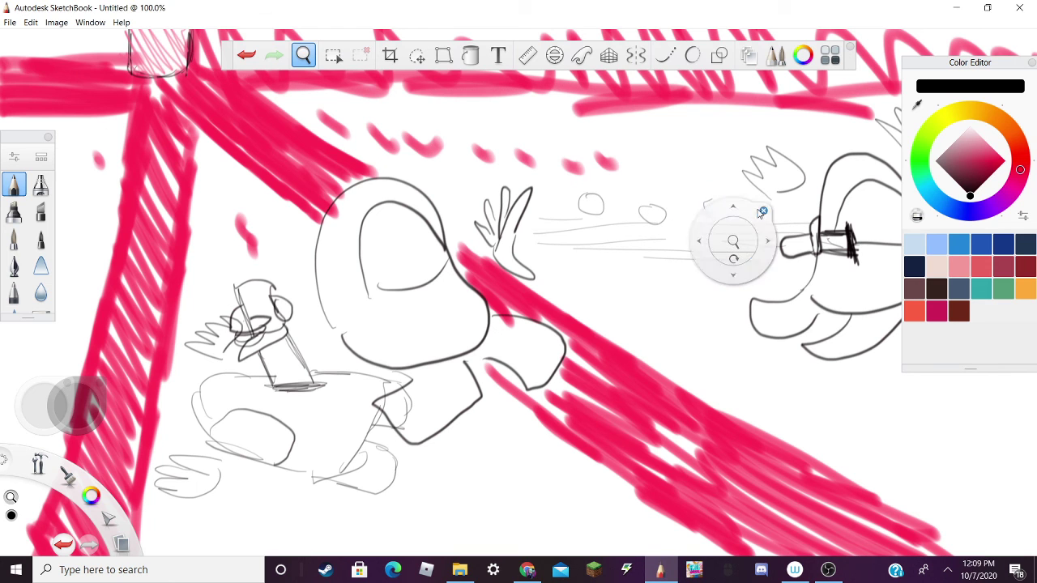
pyautogui.moveTo(660, 233); pyautogui.dragTo(666, 228)
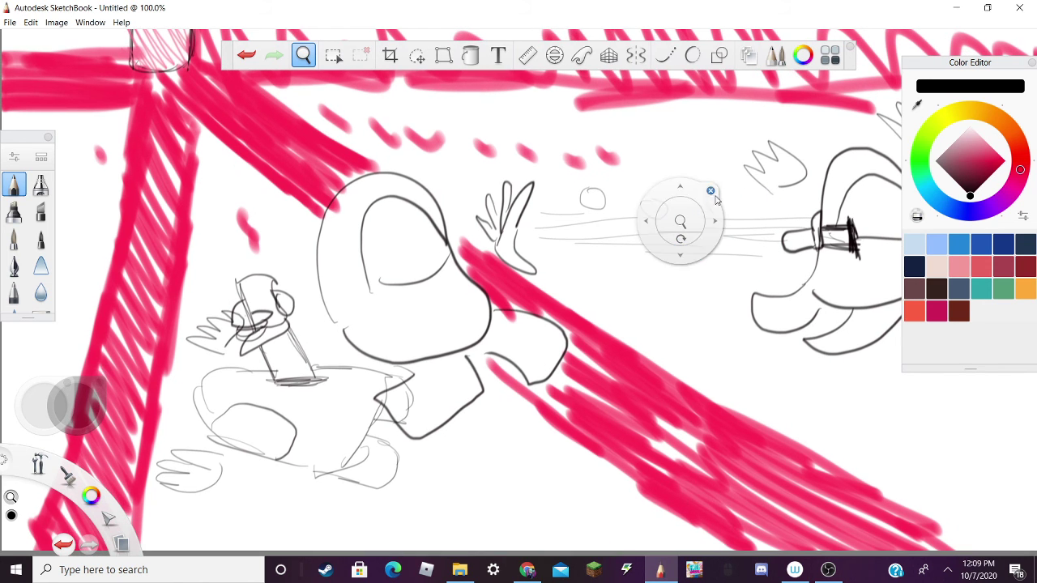
pyautogui.moveTo(749, 194); pyautogui.dragTo(747, 197)
pyautogui.moveTo(793, 203)
pyautogui.mouseDown()
pyautogui.moveTo(782, 213)
pyautogui.moveTo(795, 204)
pyautogui.mouseUp()
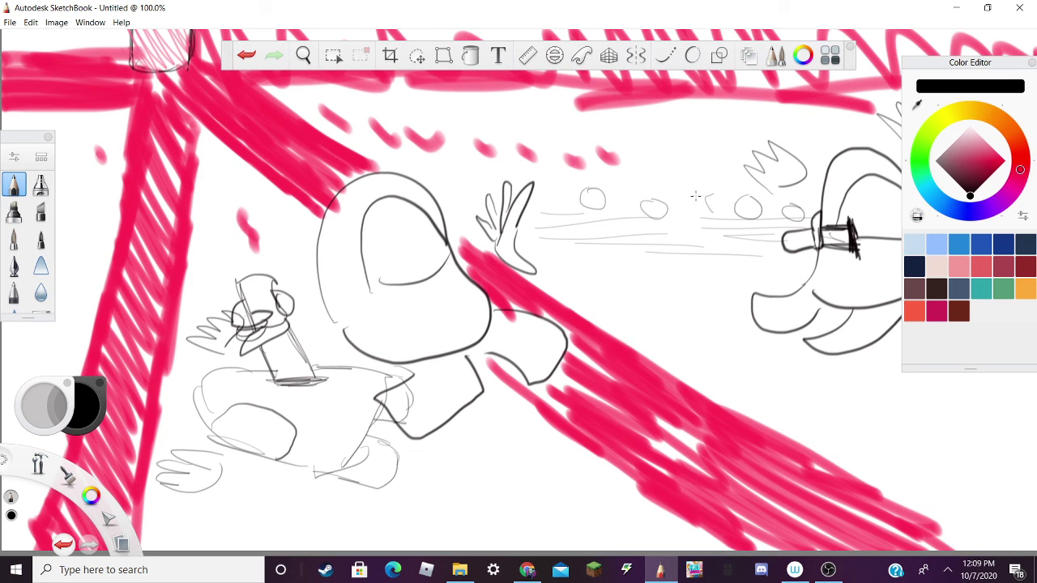
pyautogui.moveTo(452, 167)
pyautogui.mouseDown()
pyautogui.moveTo(443, 191)
pyautogui.moveTo(453, 167)
pyautogui.mouseUp()
pyautogui.moveTo(209, 194); pyautogui.dragTo(216, 165)
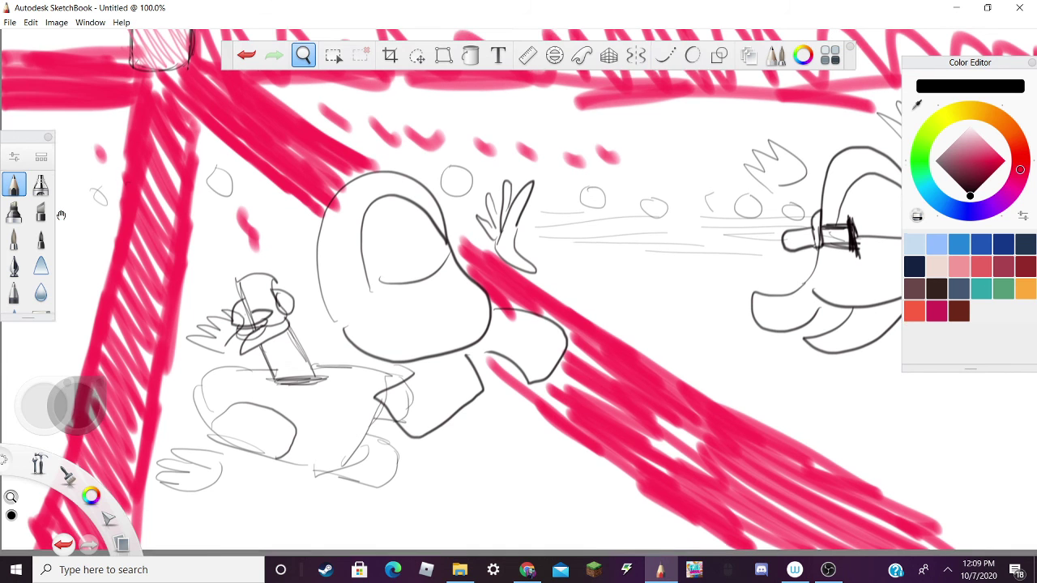
# Turn on both the vertical-axis and horizontal-axis symmetry guides for the canvas
pyautogui.moveTo(65, 204); pyautogui.dragTo(83, 223)
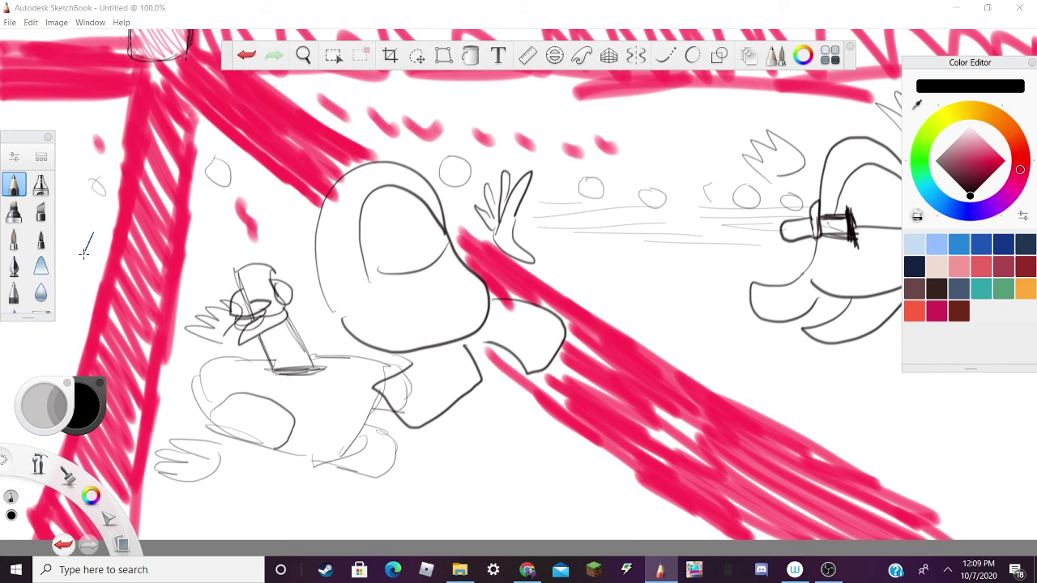
pyautogui.press('space')
pyautogui.moveTo(120, 223); pyautogui.dragTo(657, 198)
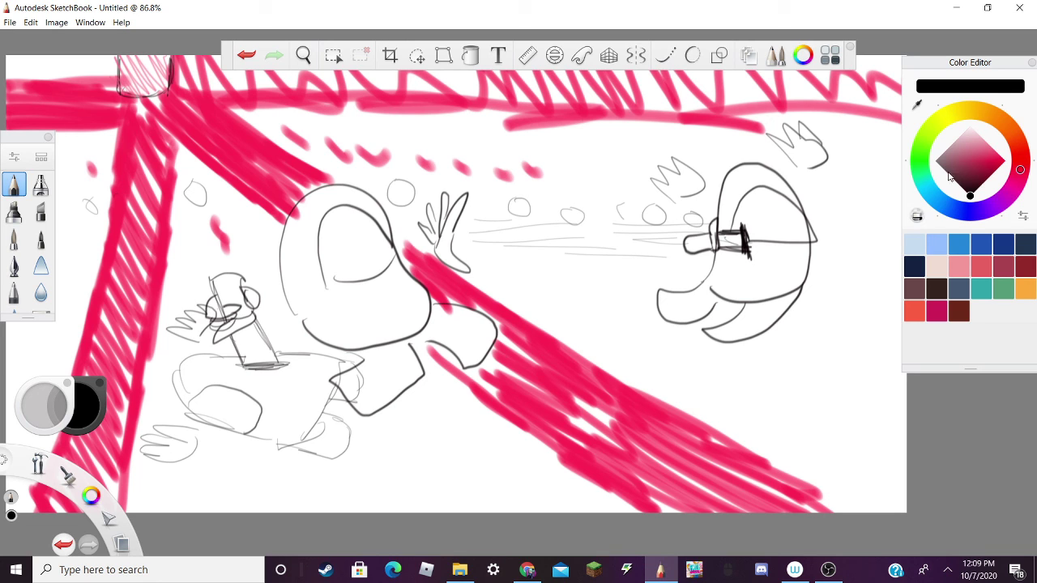
pyautogui.click(635, 55)
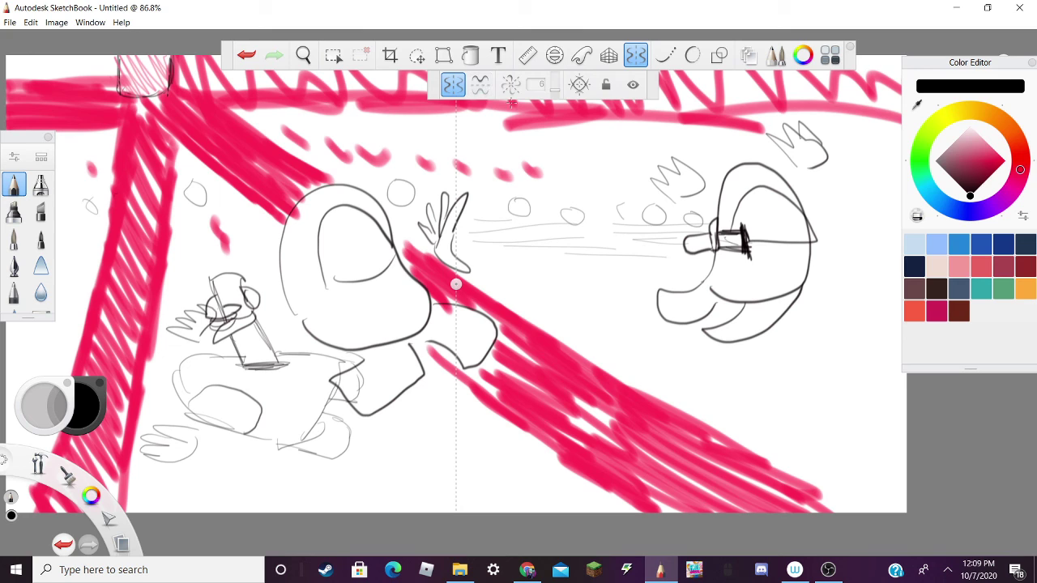
pyautogui.click(479, 85)
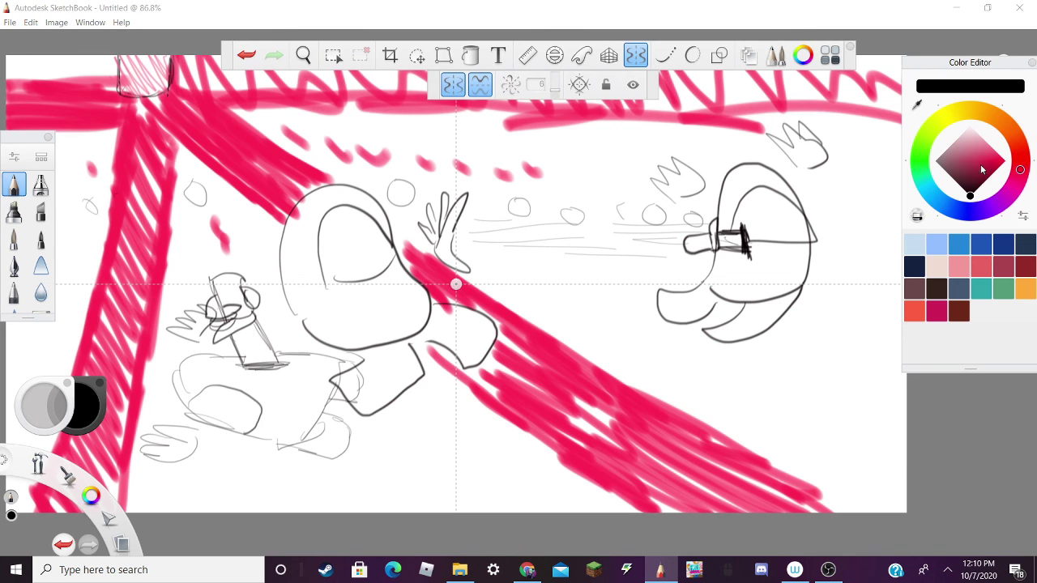
# Set the pencil colour to a fully saturated crimson red
pyautogui.moveTo(982, 169); pyautogui.dragTo(1005, 160)
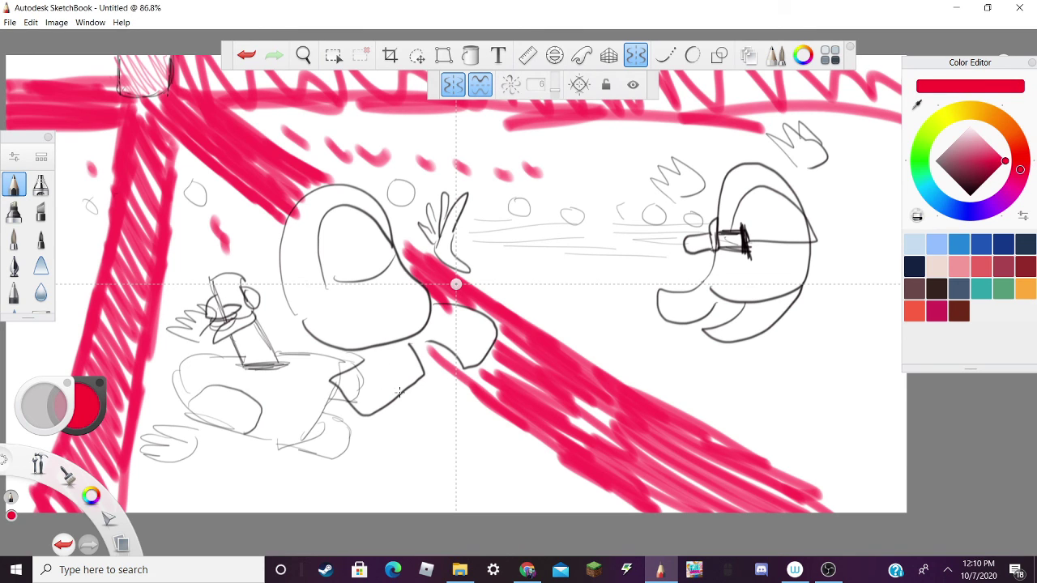
pyautogui.moveTo(395, 504)
pyautogui.mouseDown()
pyautogui.moveTo(405, 369)
pyautogui.moveTo(372, 421)
pyautogui.moveTo(267, 409)
pyautogui.mouseUp()
pyautogui.moveTo(644, 409)
pyautogui.mouseDown()
pyautogui.moveTo(810, 446)
pyautogui.moveTo(877, 395)
pyautogui.mouseUp()
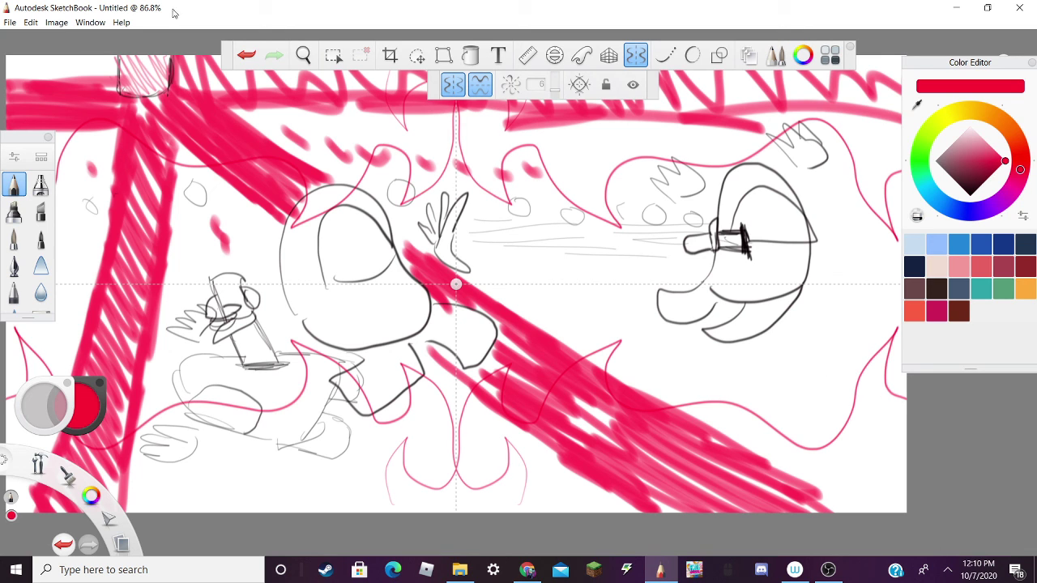
pyautogui.click(240, 52)
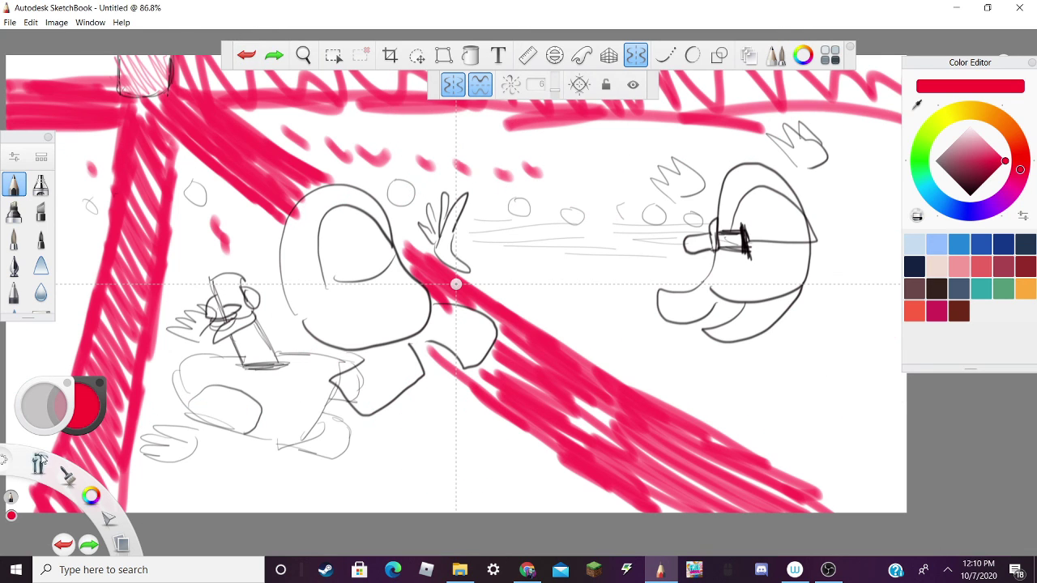
pyautogui.moveTo(899, 427)
pyautogui.mouseDown()
pyautogui.moveTo(722, 510)
pyautogui.moveTo(669, 511)
pyautogui.moveTo(455, 422)
pyautogui.moveTo(494, 361)
pyautogui.moveTo(591, 339)
pyautogui.moveTo(638, 383)
pyautogui.moveTo(893, 461)
pyautogui.mouseUp()
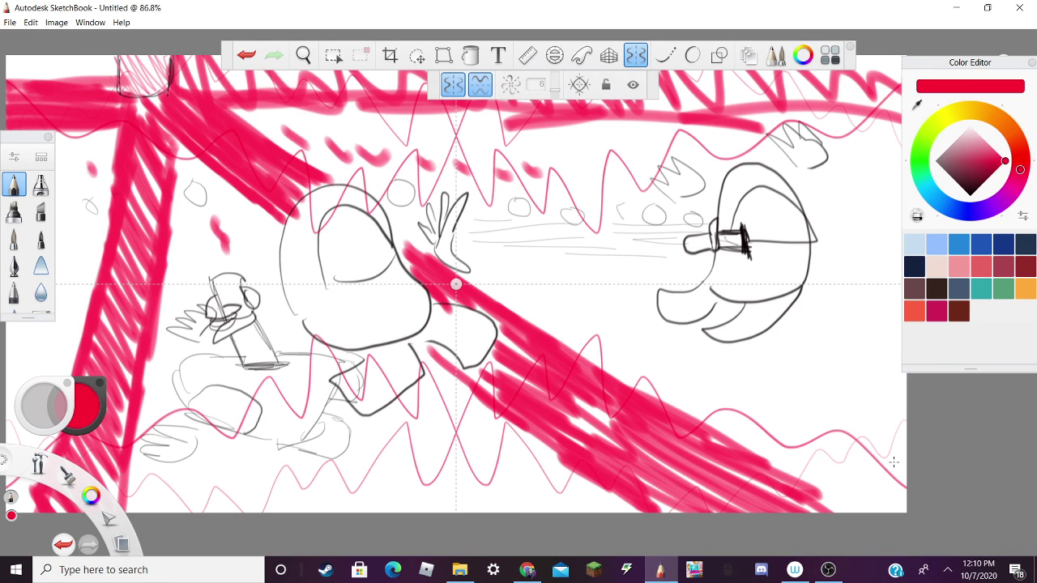
pyautogui.click(246, 54)
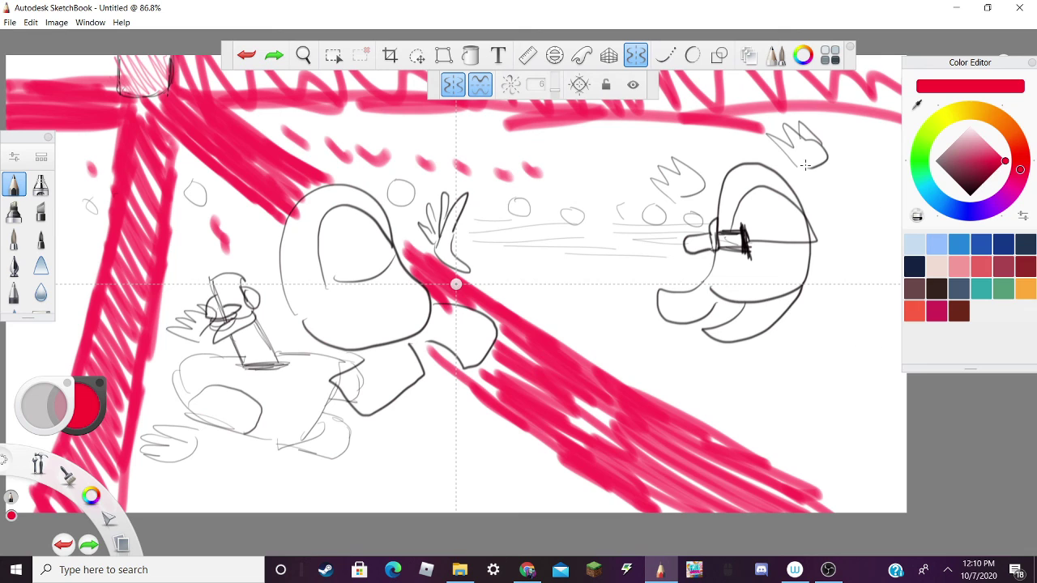
# Turn off the vertical-axis symmetry, draw jagged red flame outlines mirrored above and below on the right half, and undo the left half's stroke
pyautogui.click(479, 86)
pyautogui.click(480, 87)
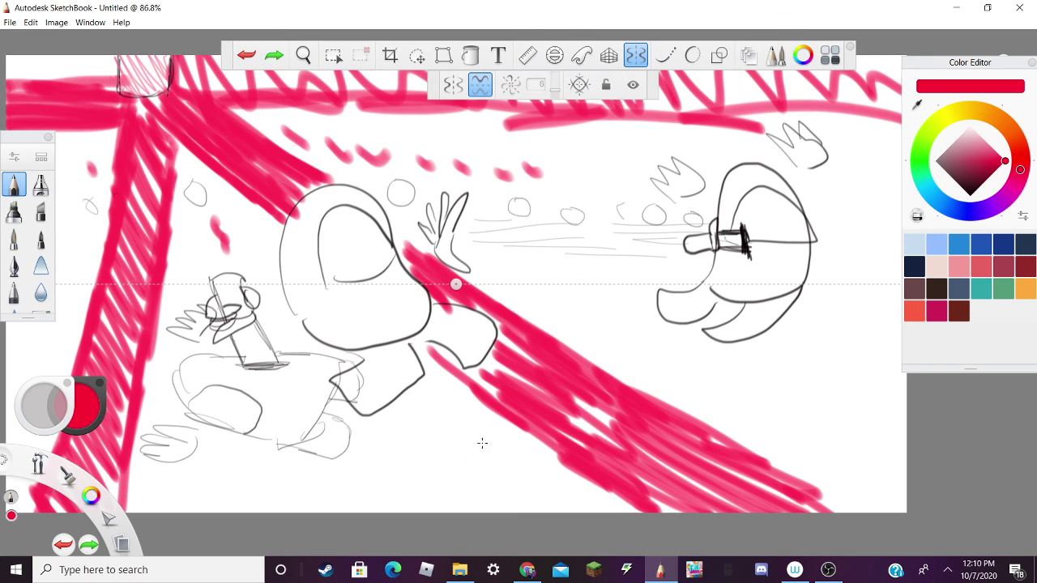
pyautogui.moveTo(467, 462)
pyautogui.mouseDown()
pyautogui.moveTo(502, 416)
pyautogui.moveTo(616, 425)
pyautogui.moveTo(676, 363)
pyautogui.moveTo(771, 431)
pyautogui.moveTo(841, 429)
pyautogui.moveTo(865, 347)
pyautogui.moveTo(906, 417)
pyautogui.mouseUp()
pyautogui.moveTo(476, 460)
pyautogui.mouseDown()
pyautogui.moveTo(431, 421)
pyautogui.moveTo(429, 387)
pyautogui.moveTo(389, 466)
pyautogui.moveTo(247, 445)
pyautogui.moveTo(166, 371)
pyautogui.moveTo(170, 241)
pyautogui.moveTo(152, 328)
pyautogui.moveTo(117, 333)
pyautogui.moveTo(55, 194)
pyautogui.mouseUp()
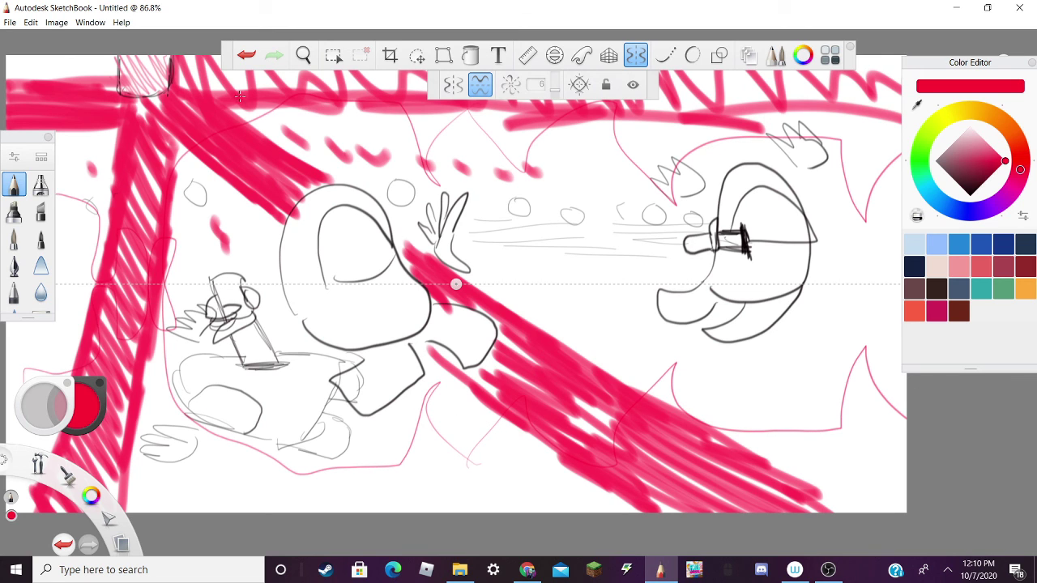
pyautogui.click(246, 54)
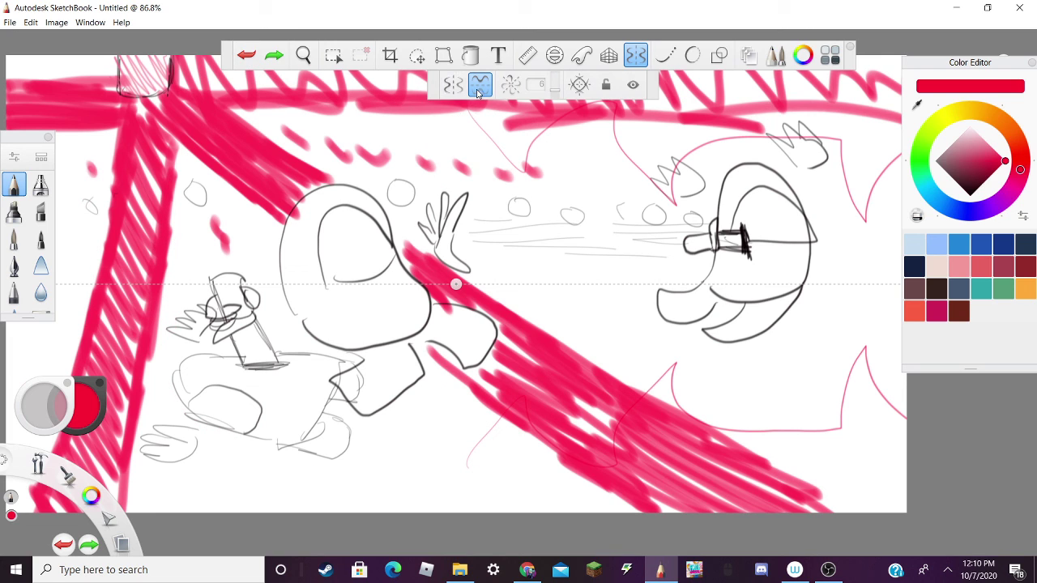
# Turn off the remaining symmetry guide and draw wavy red flame outlines freehand along the lower and upper edges of the scene
pyautogui.click(479, 85)
pyautogui.moveTo(464, 478)
pyautogui.mouseDown()
pyautogui.moveTo(554, 374)
pyautogui.moveTo(575, 462)
pyautogui.moveTo(664, 388)
pyautogui.moveTo(729, 379)
pyautogui.moveTo(802, 444)
pyautogui.moveTo(855, 248)
pyautogui.moveTo(902, 417)
pyautogui.mouseUp()
pyautogui.moveTo(450, 446)
pyautogui.mouseDown()
pyautogui.moveTo(368, 494)
pyautogui.moveTo(161, 298)
pyautogui.moveTo(154, 368)
pyautogui.mouseUp()
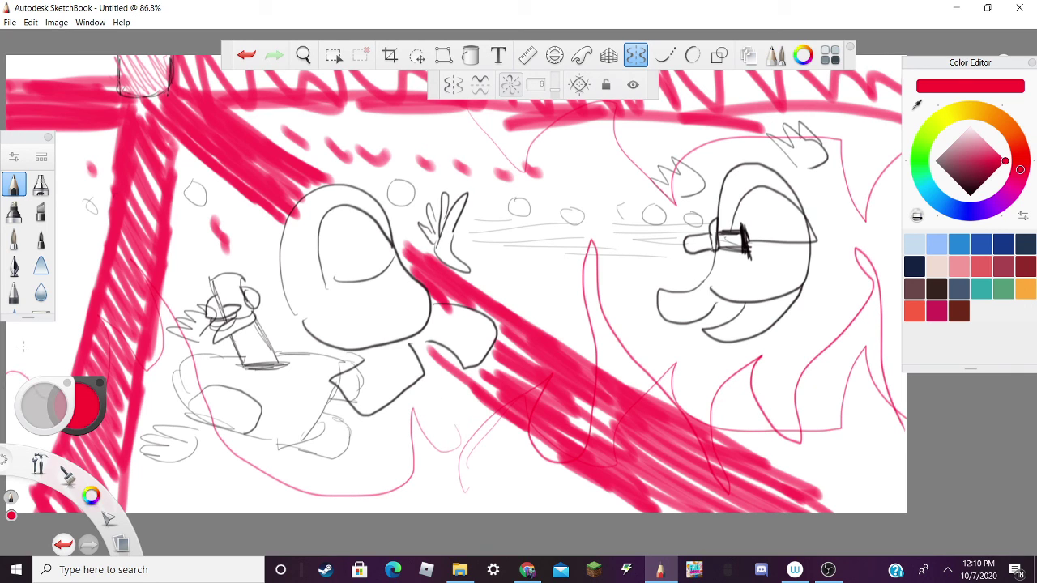
pyautogui.moveTo(72, 211)
pyautogui.mouseDown()
pyautogui.moveTo(121, 128)
pyautogui.moveTo(235, 196)
pyautogui.moveTo(413, 133)
pyautogui.moveTo(518, 215)
pyautogui.mouseUp()
pyautogui.moveTo(485, 140)
pyautogui.mouseDown()
pyautogui.moveTo(507, 176)
pyautogui.moveTo(656, 172)
pyautogui.moveTo(646, 174)
pyautogui.moveTo(642, 145)
pyautogui.moveTo(756, 134)
pyautogui.moveTo(901, 140)
pyautogui.mouseUp()
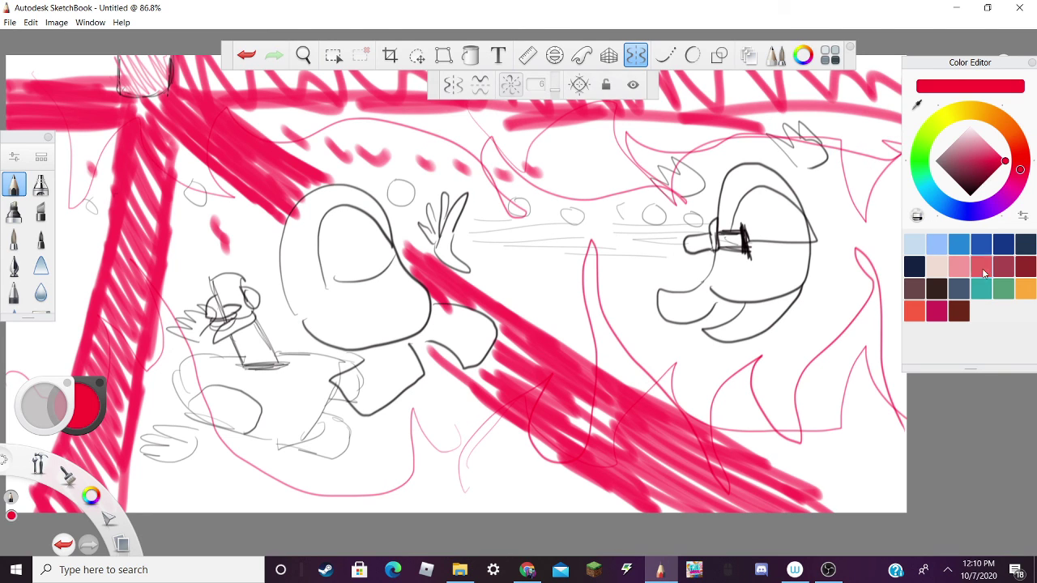
# Set the pencil colour to near-black and hatch the large central crewmate's body around the visor
pyautogui.click(1024, 266)
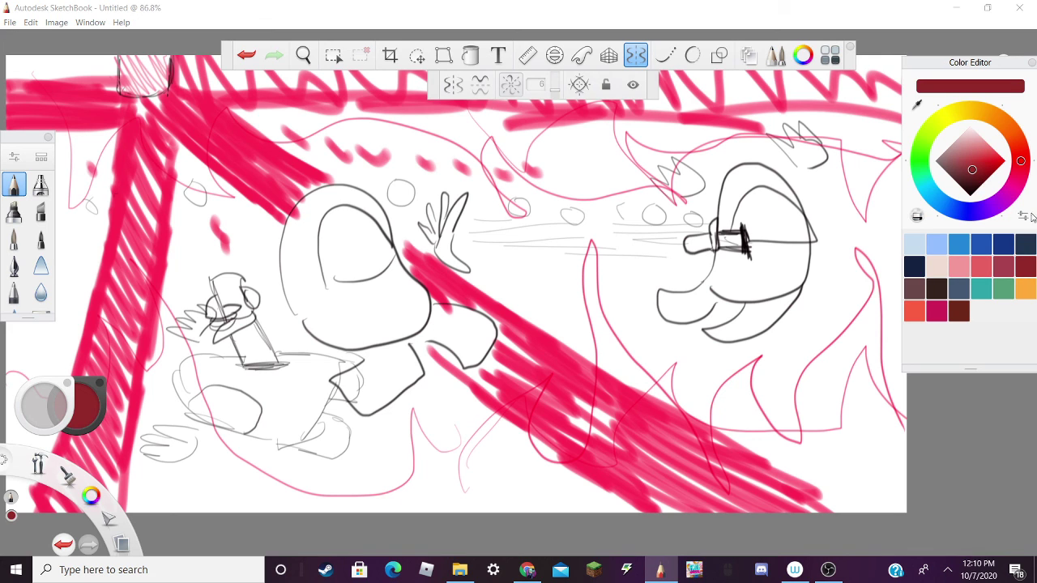
pyautogui.click(973, 191)
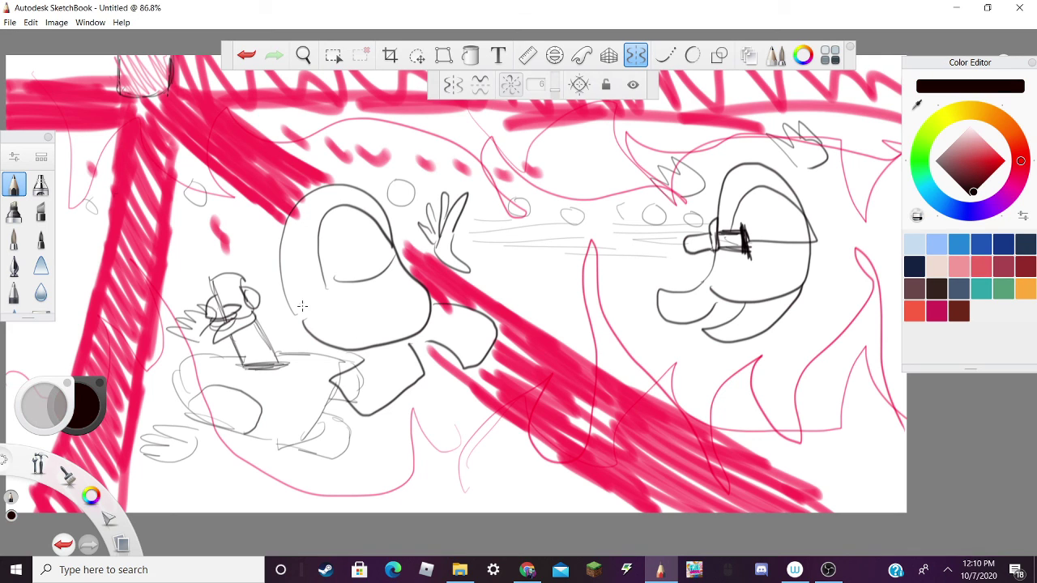
pyautogui.moveTo(297, 301)
pyautogui.mouseDown()
pyautogui.moveTo(356, 347)
pyautogui.moveTo(387, 349)
pyautogui.moveTo(431, 327)
pyautogui.mouseUp()
pyautogui.moveTo(363, 283); pyautogui.dragTo(416, 301)
pyautogui.moveTo(279, 271); pyautogui.dragTo(320, 297)
pyautogui.moveTo(285, 253); pyautogui.dragTo(316, 277)
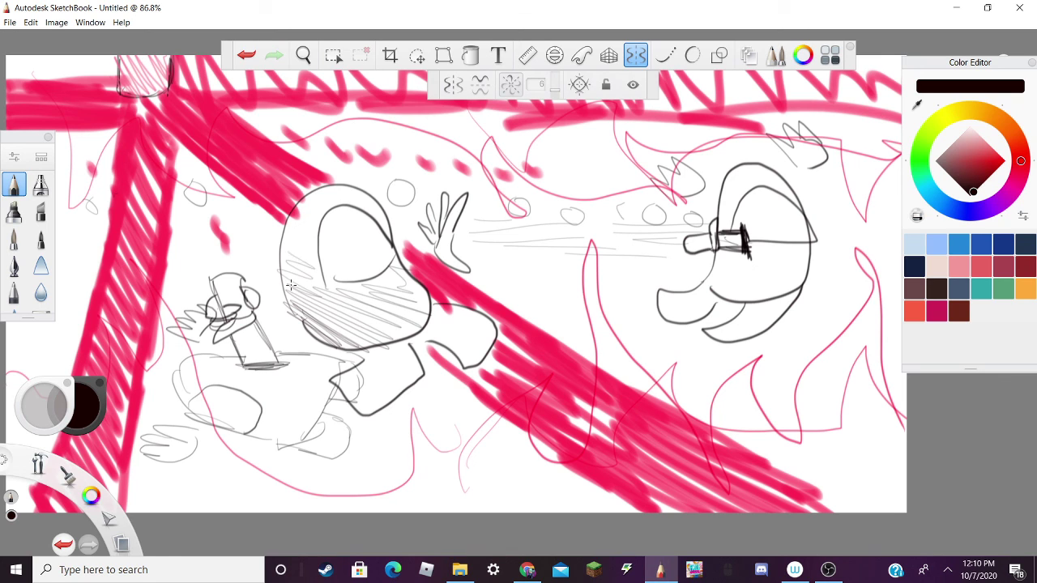
pyautogui.moveTo(280, 235); pyautogui.dragTo(324, 259)
pyautogui.moveTo(280, 218); pyautogui.dragTo(314, 239)
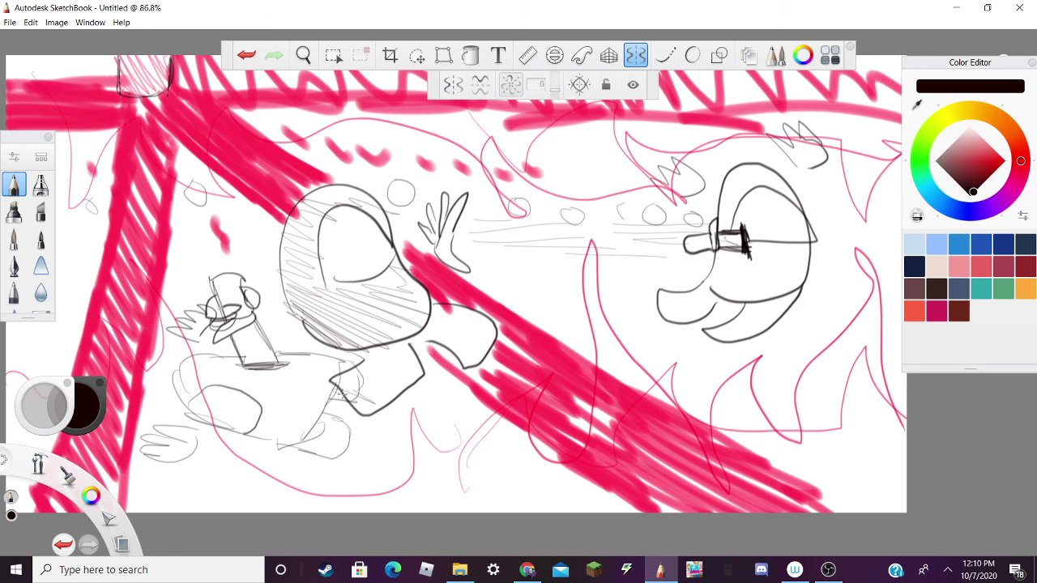
# Hatch the large crewmate's two legs and raised hand, and the stem sticking out of the fallen crewmate, in near-black
pyautogui.moveTo(349, 405)
pyautogui.mouseDown()
pyautogui.moveTo(410, 371)
pyautogui.moveTo(414, 350)
pyautogui.moveTo(484, 325)
pyautogui.moveTo(478, 312)
pyautogui.mouseUp()
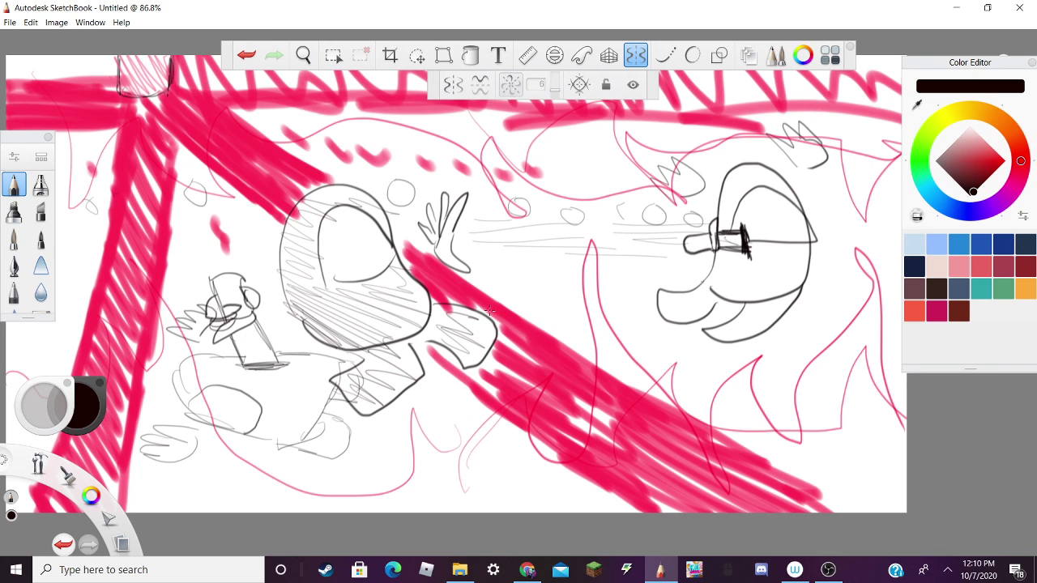
pyautogui.moveTo(444, 196); pyautogui.dragTo(450, 259)
pyautogui.moveTo(439, 207); pyautogui.dragTo(433, 219)
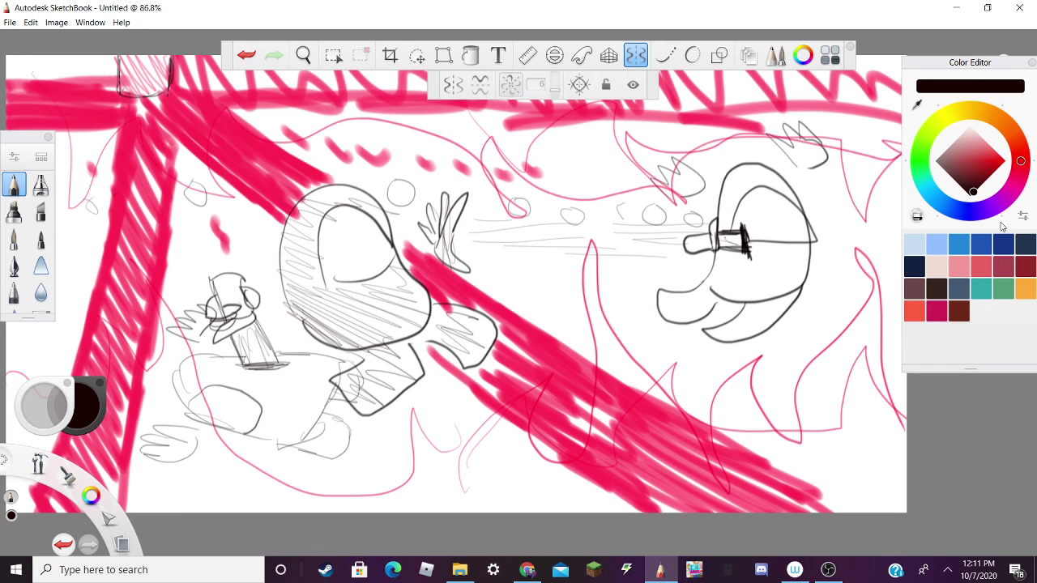
# Set the pencil colour to purple and hatch the stabbed crewmate's body, hands and both legs
pyautogui.moveTo(1011, 200); pyautogui.dragTo(1000, 165)
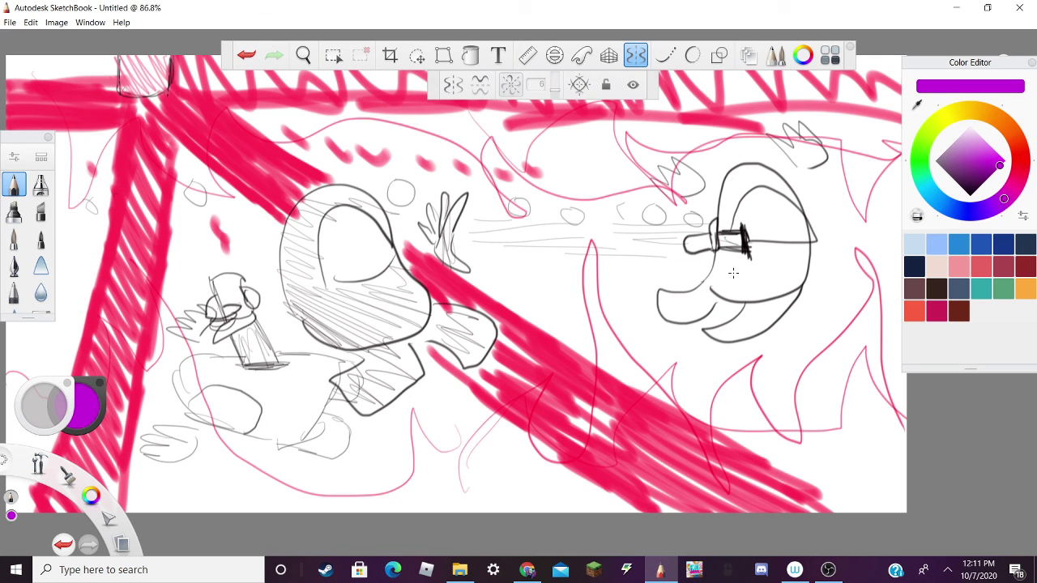
pyautogui.moveTo(716, 273)
pyautogui.mouseDown()
pyautogui.moveTo(734, 283)
pyautogui.moveTo(789, 258)
pyautogui.moveTo(794, 240)
pyautogui.mouseUp()
pyautogui.moveTo(719, 212)
pyautogui.mouseDown()
pyautogui.moveTo(794, 178)
pyautogui.moveTo(775, 142)
pyautogui.mouseUp()
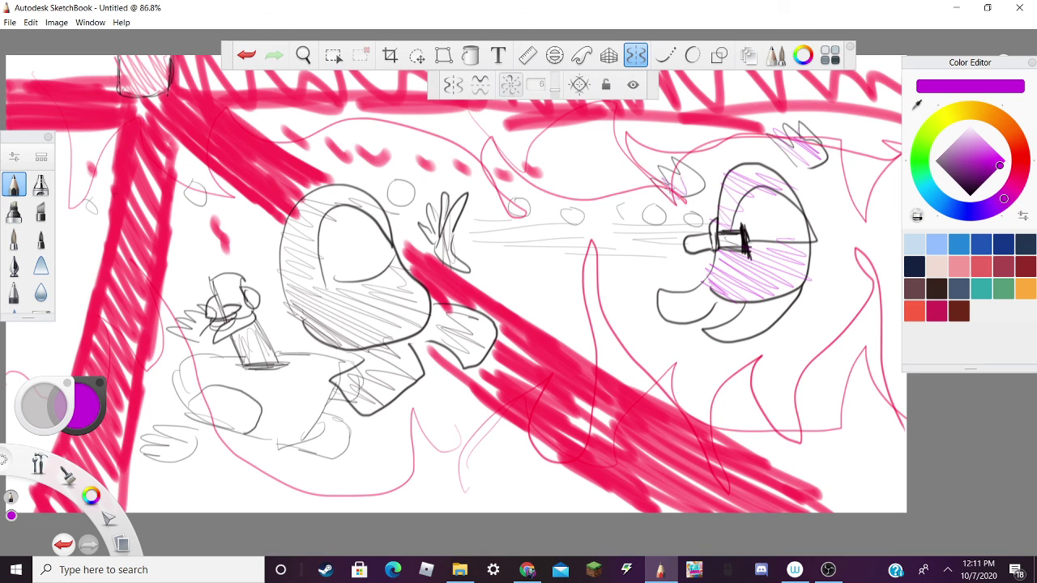
pyautogui.moveTo(669, 298)
pyautogui.mouseDown()
pyautogui.moveTo(697, 301)
pyautogui.moveTo(677, 316)
pyautogui.mouseUp()
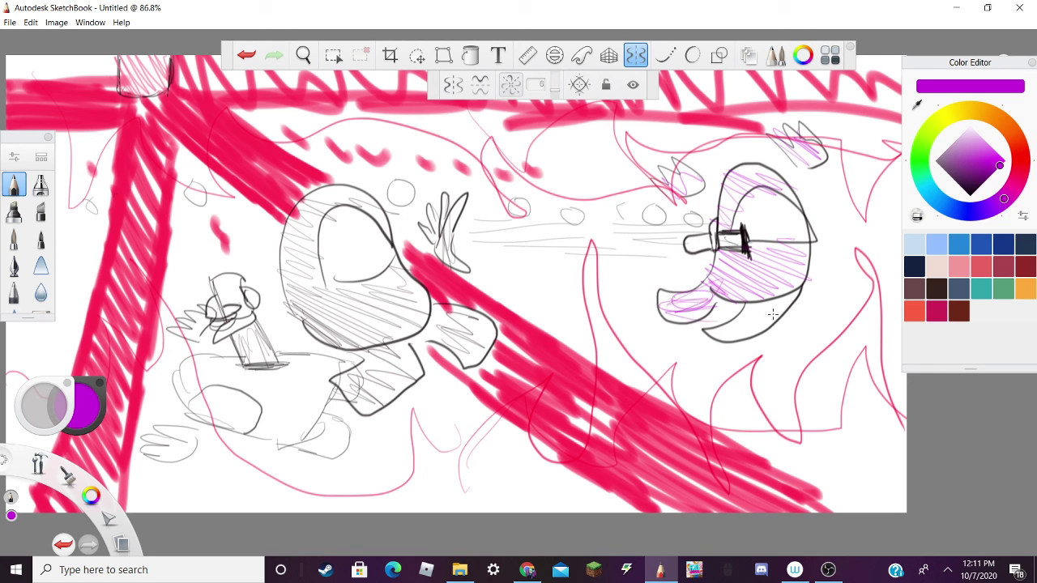
pyautogui.moveTo(741, 334); pyautogui.dragTo(778, 302)
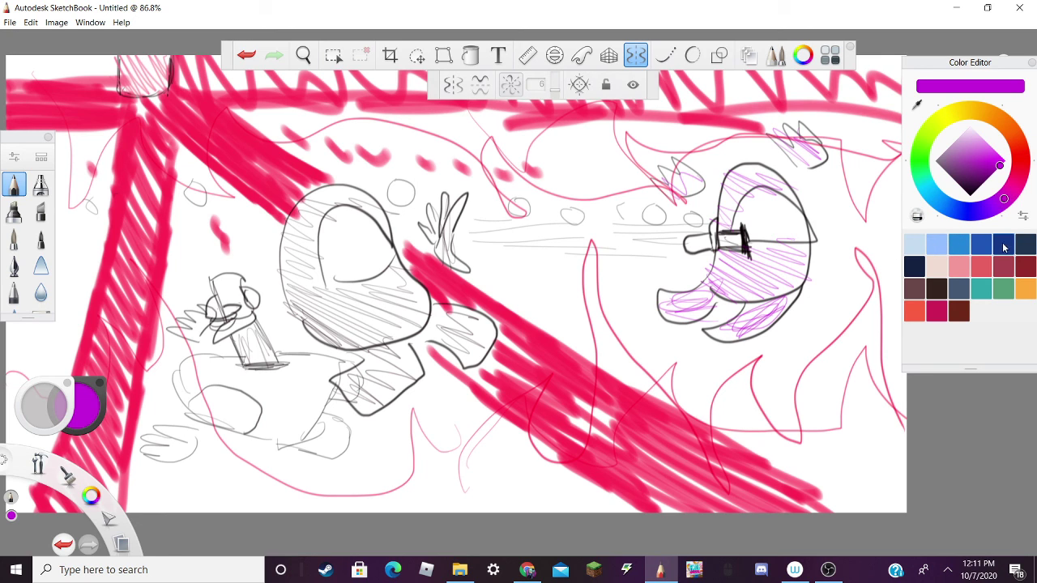
# Set the pencil colour to pure red and hatch the fallen crewmate's body, legs and hand
pyautogui.click(974, 158)
pyautogui.click(943, 118)
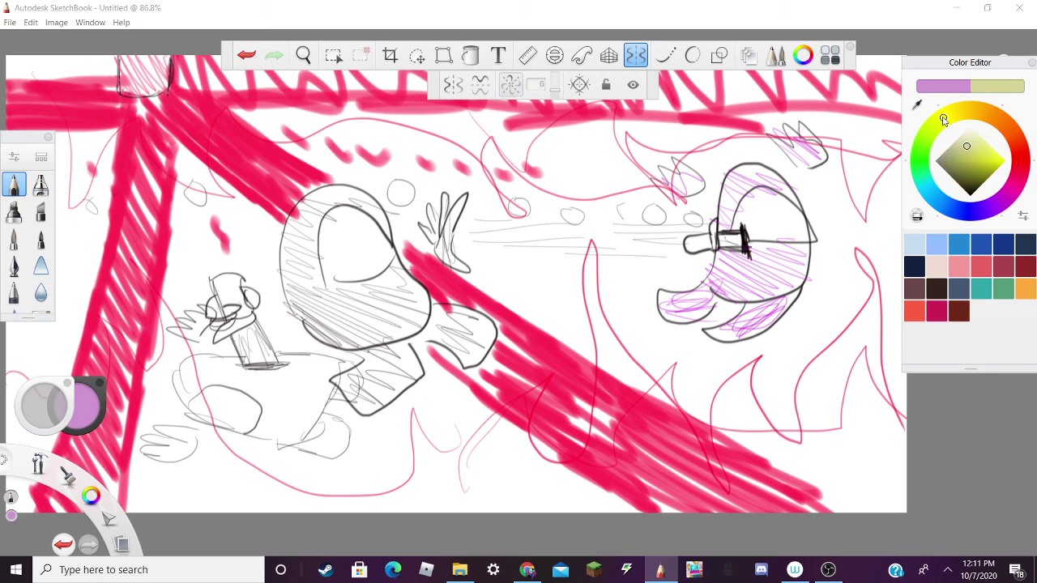
pyautogui.moveTo(979, 159); pyautogui.dragTo(1027, 174)
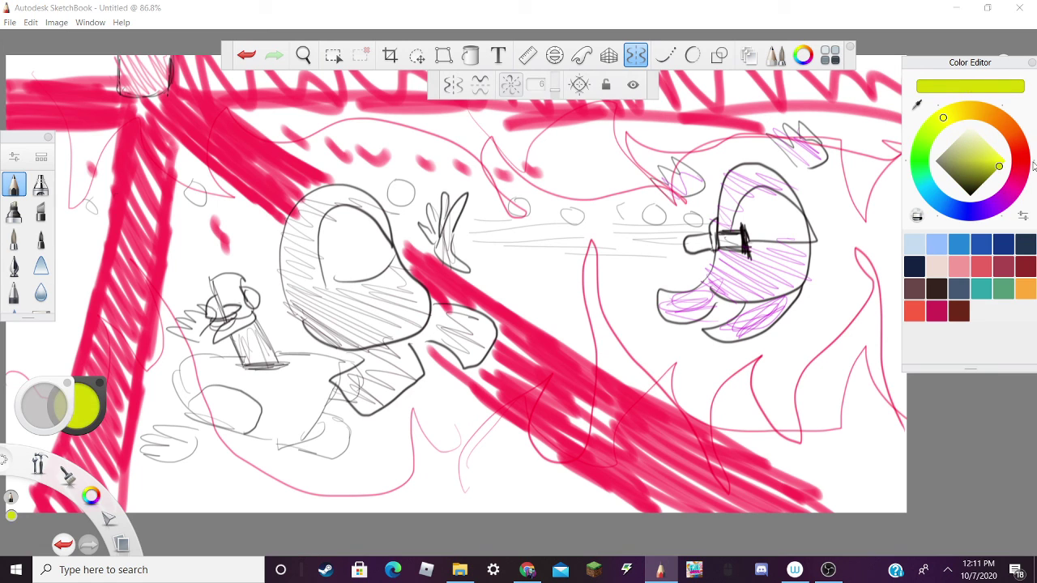
pyautogui.click(1032, 166)
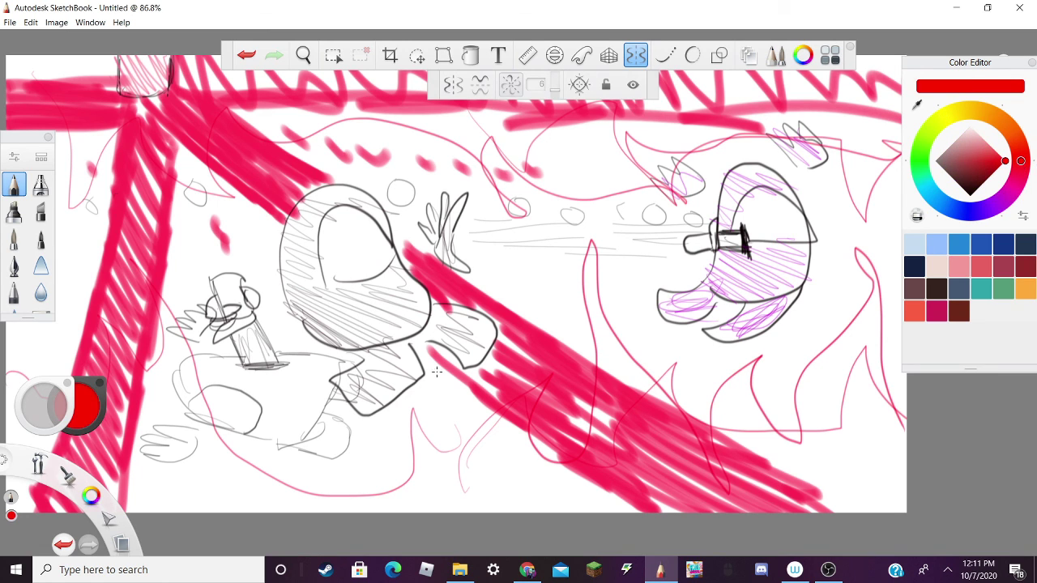
pyautogui.moveTo(179, 387)
pyautogui.mouseDown()
pyautogui.moveTo(227, 366)
pyautogui.moveTo(341, 366)
pyautogui.moveTo(259, 405)
pyautogui.moveTo(316, 441)
pyautogui.moveTo(354, 409)
pyautogui.mouseUp()
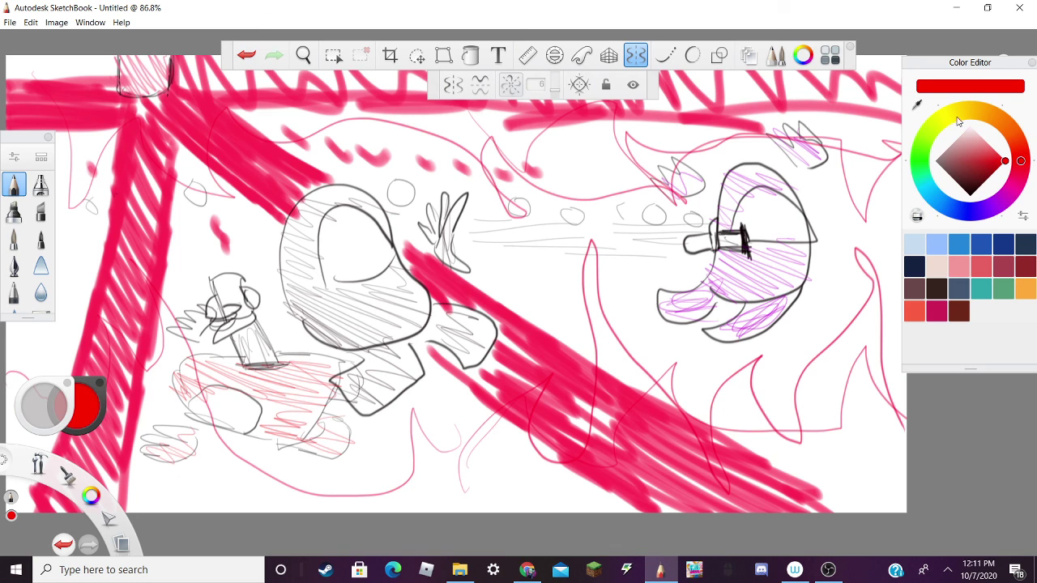
# Set the pencil colour to orange and add zigzag flame lines along the lower and upper edges of the scene
pyautogui.moveTo(959, 121); pyautogui.dragTo(988, 113)
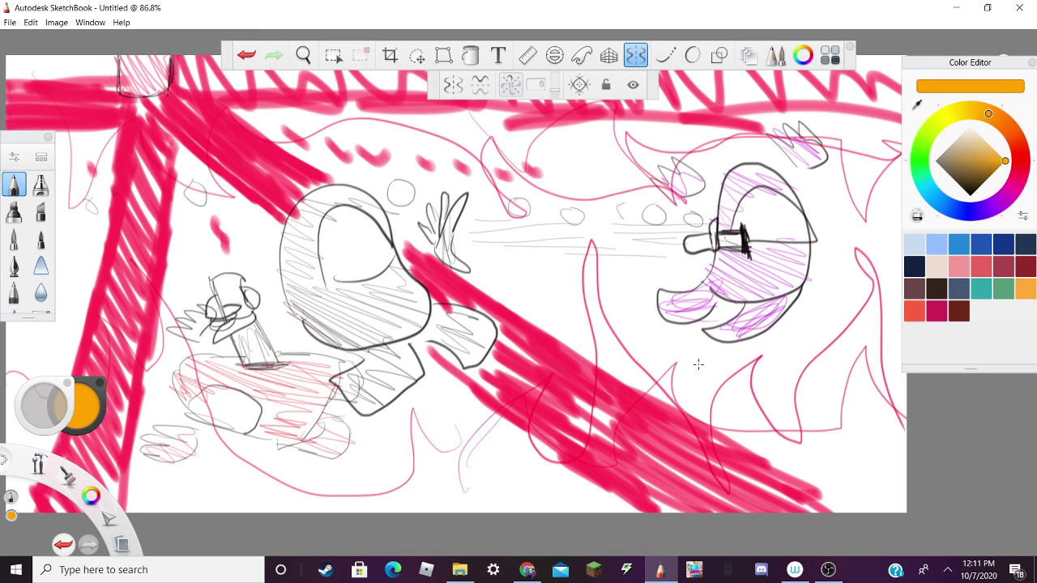
pyautogui.moveTo(606, 350)
pyautogui.mouseDown()
pyautogui.moveTo(671, 478)
pyautogui.moveTo(666, 399)
pyautogui.moveTo(727, 486)
pyautogui.moveTo(729, 417)
pyautogui.moveTo(811, 491)
pyautogui.moveTo(834, 401)
pyautogui.moveTo(875, 462)
pyautogui.mouseUp()
pyautogui.moveTo(865, 333)
pyautogui.mouseDown()
pyautogui.moveTo(810, 476)
pyautogui.moveTo(390, 486)
pyautogui.moveTo(227, 456)
pyautogui.moveTo(124, 395)
pyautogui.mouseUp()
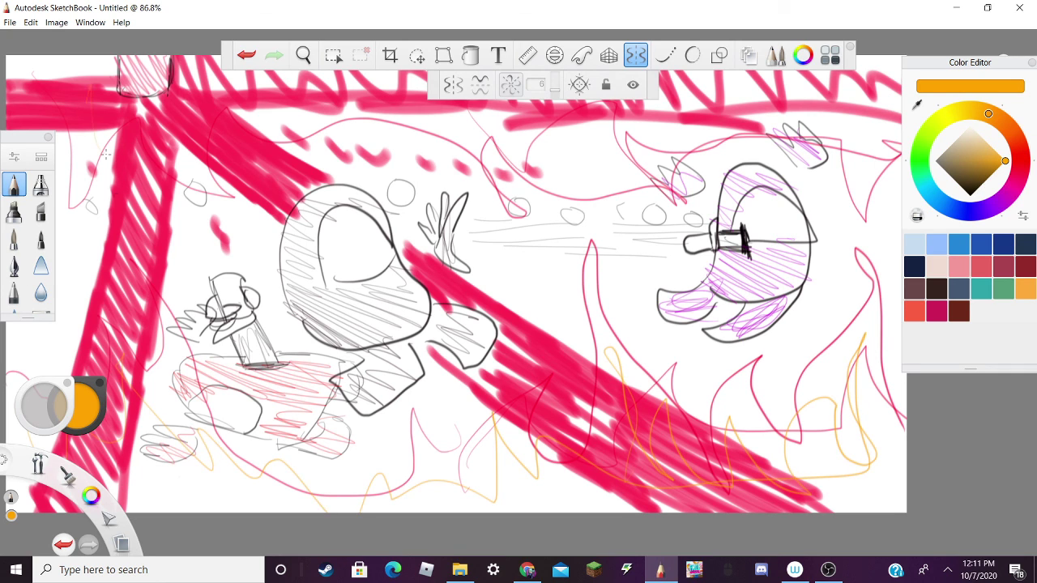
pyautogui.moveTo(235, 89)
pyautogui.mouseDown()
pyautogui.moveTo(288, 121)
pyautogui.moveTo(344, 89)
pyautogui.mouseUp()
pyautogui.moveTo(211, 162)
pyautogui.mouseDown()
pyautogui.moveTo(260, 125)
pyautogui.moveTo(304, 113)
pyautogui.moveTo(362, 130)
pyautogui.moveTo(567, 142)
pyautogui.moveTo(795, 71)
pyautogui.mouseUp()
# Set the pencil colour to a greenish yellow and add flame lines among the orange and red ones at both edges
pyautogui.click(941, 118)
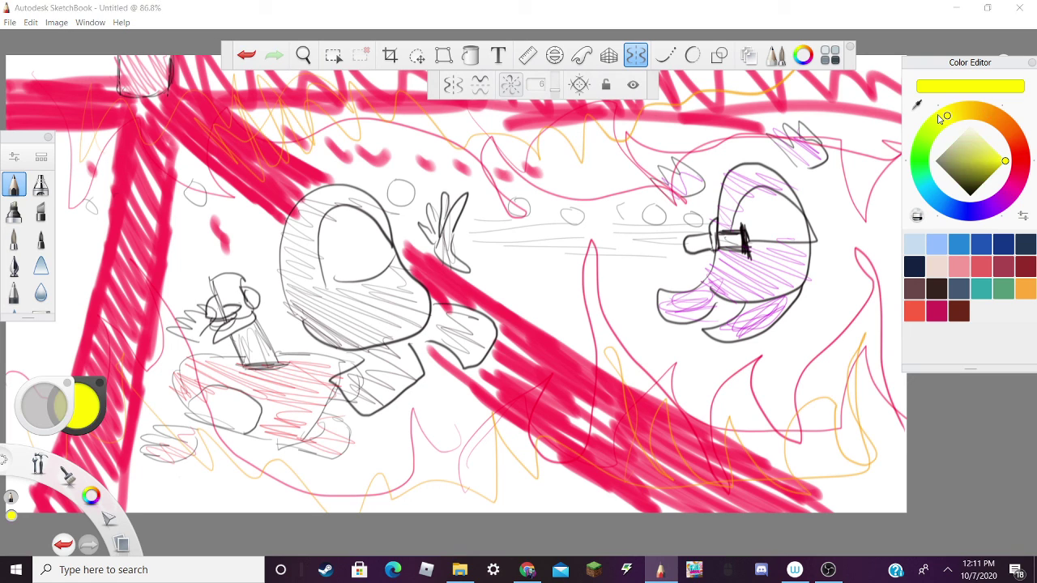
pyautogui.moveTo(966, 139)
pyautogui.mouseDown()
pyautogui.moveTo(1035, 166)
pyautogui.moveTo(1005, 160)
pyautogui.mouseUp()
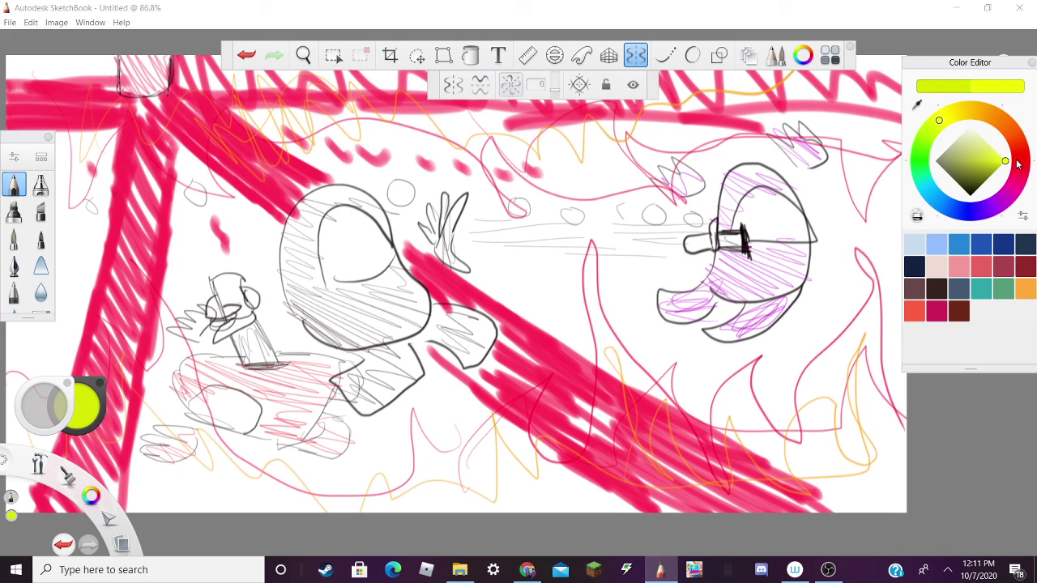
pyautogui.moveTo(599, 445)
pyautogui.mouseDown()
pyautogui.moveTo(417, 484)
pyautogui.moveTo(271, 467)
pyautogui.moveTo(154, 413)
pyautogui.mouseUp()
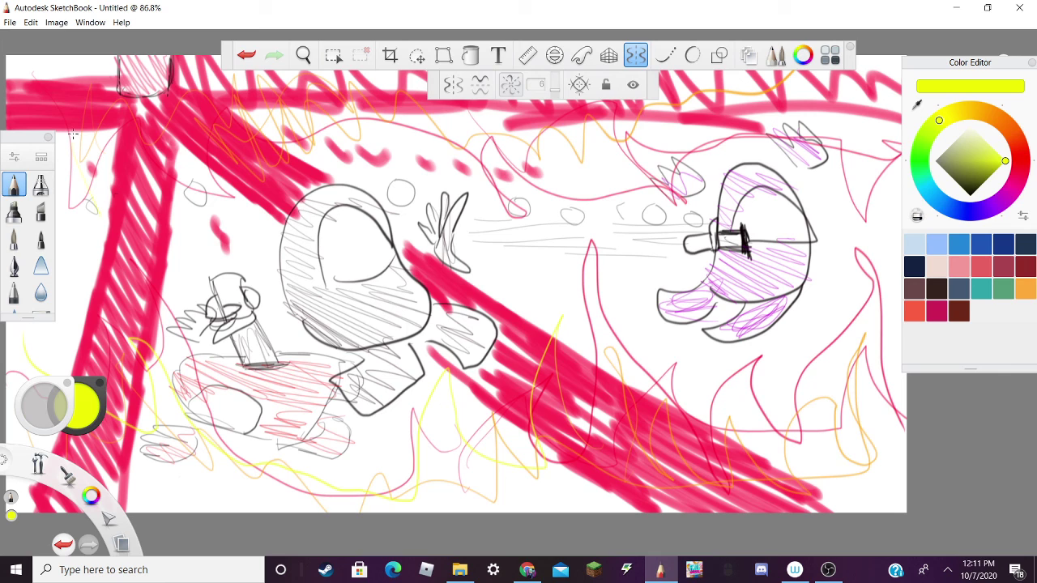
pyautogui.moveTo(112, 243)
pyautogui.mouseDown()
pyautogui.moveTo(198, 178)
pyautogui.moveTo(304, 137)
pyautogui.moveTo(553, 208)
pyautogui.moveTo(624, 194)
pyautogui.moveTo(749, 126)
pyautogui.mouseUp()
pyautogui.moveTo(745, 427); pyautogui.dragTo(806, 405)
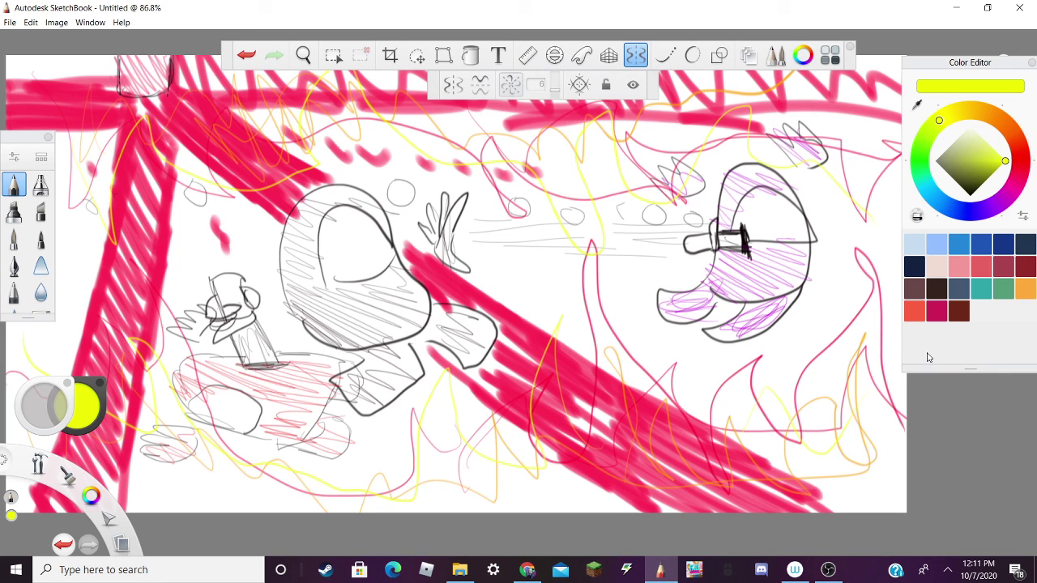
# Switch to the browser to check the Among Us animation video, close the stray Game Jolt window, and return to SketchBook
pyautogui.click(528, 571)
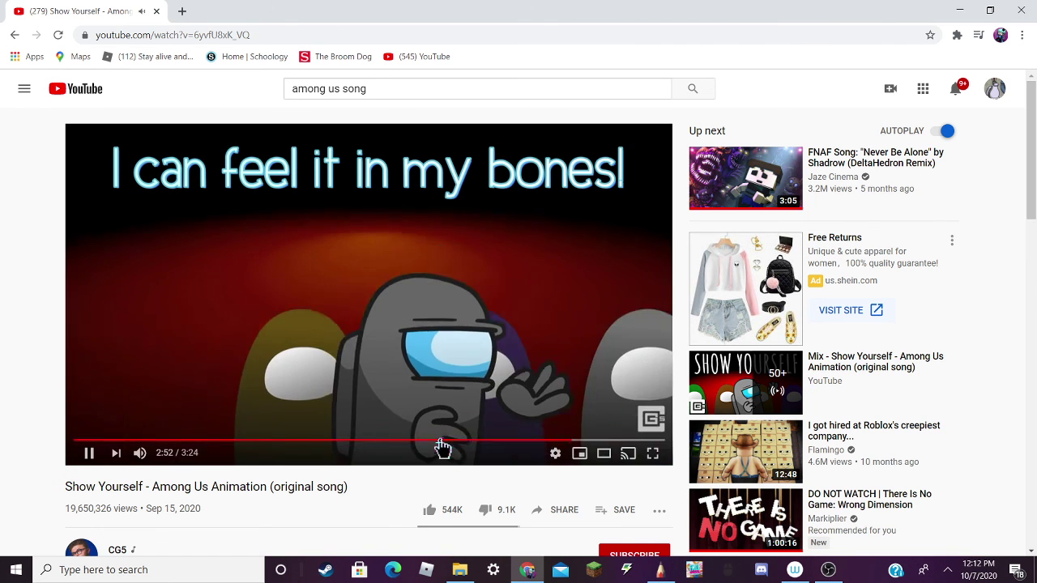
pyautogui.click(627, 570)
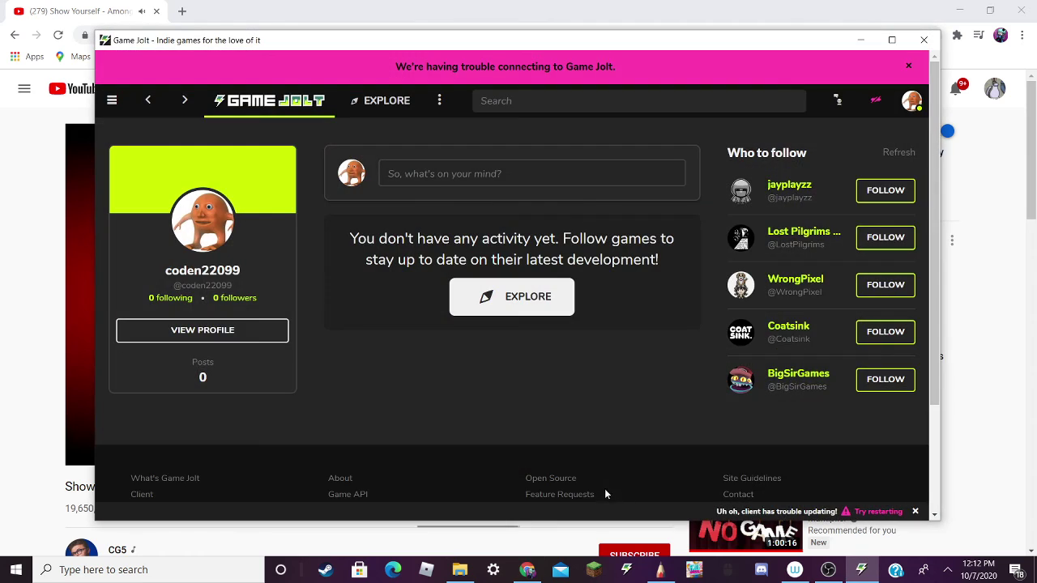
pyautogui.click(923, 40)
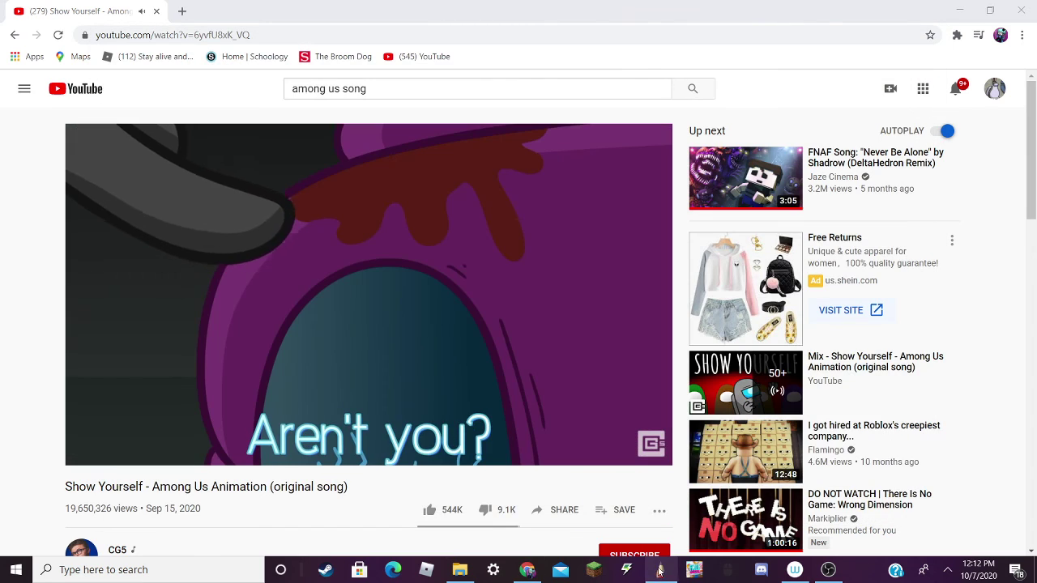
pyautogui.click(660, 570)
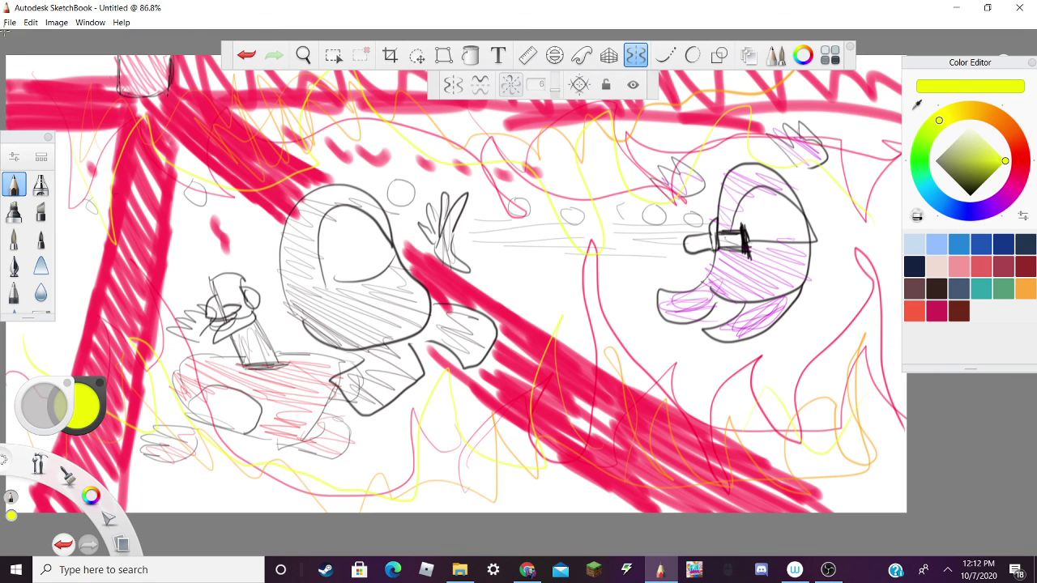
# Start a new canvas without saving the flame scene and flood-fill the background with black
pyautogui.click(10, 22)
pyautogui.click(61, 37)
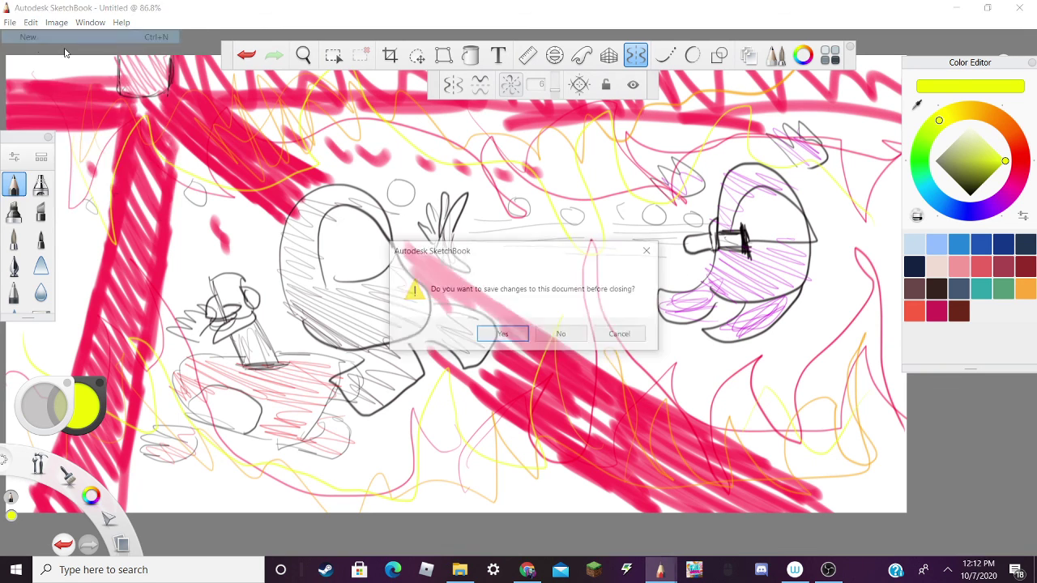
pyautogui.click(568, 340)
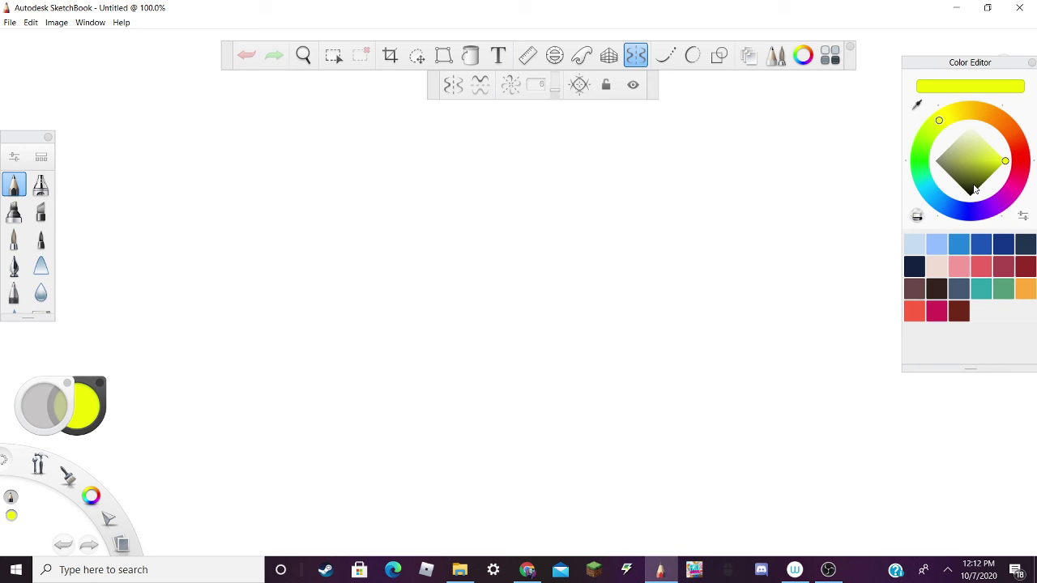
pyautogui.moveTo(962, 162); pyautogui.dragTo(986, 218)
pyautogui.click(1028, 165)
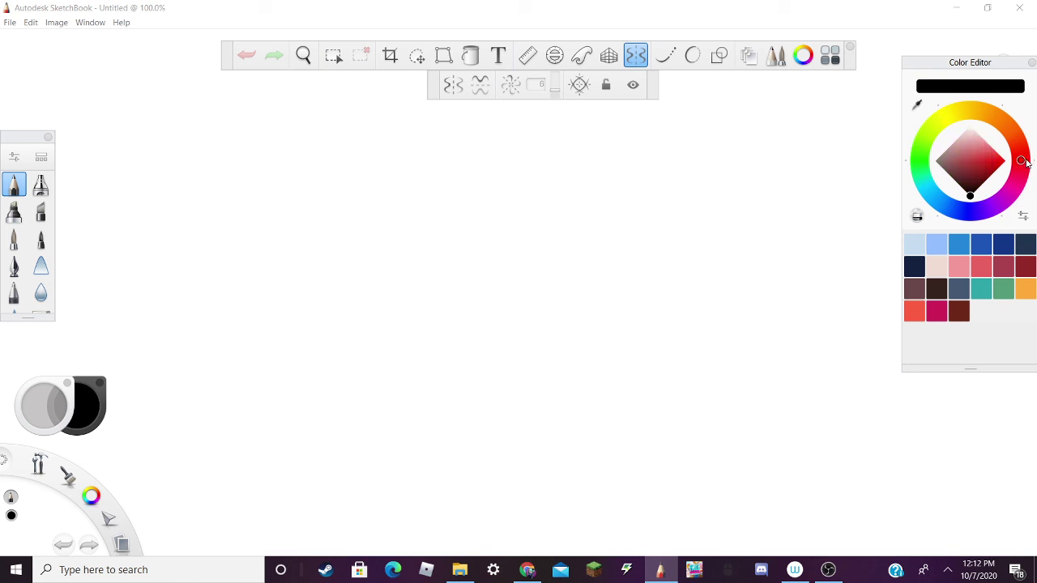
pyautogui.click(470, 54)
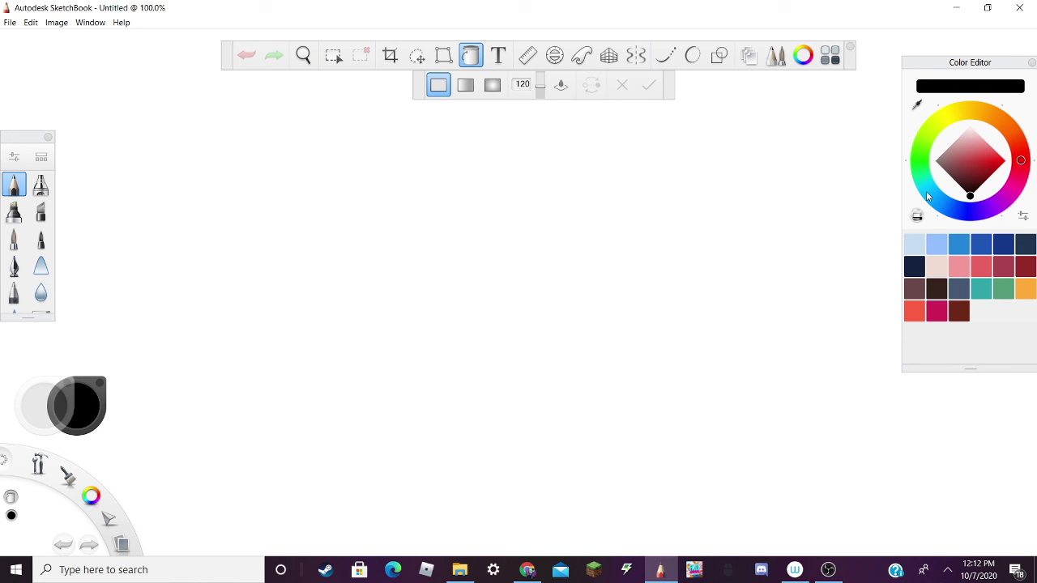
pyautogui.click(810, 293)
# Set the colour to white and pencil small scribbled stars and larger pointed stars across the black background
pyautogui.moveTo(969, 195); pyautogui.dragTo(969, 125)
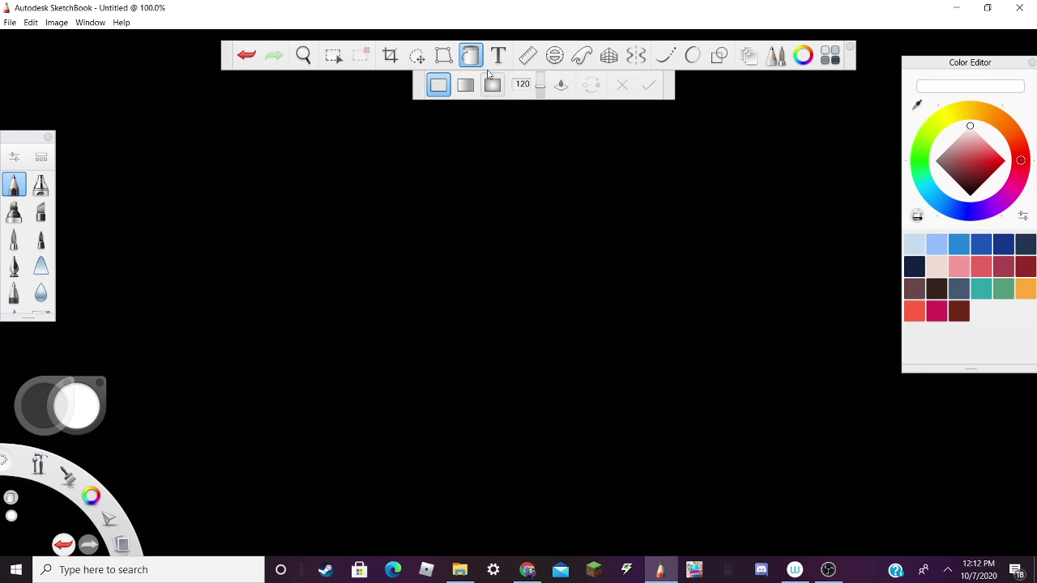
pyautogui.click(471, 54)
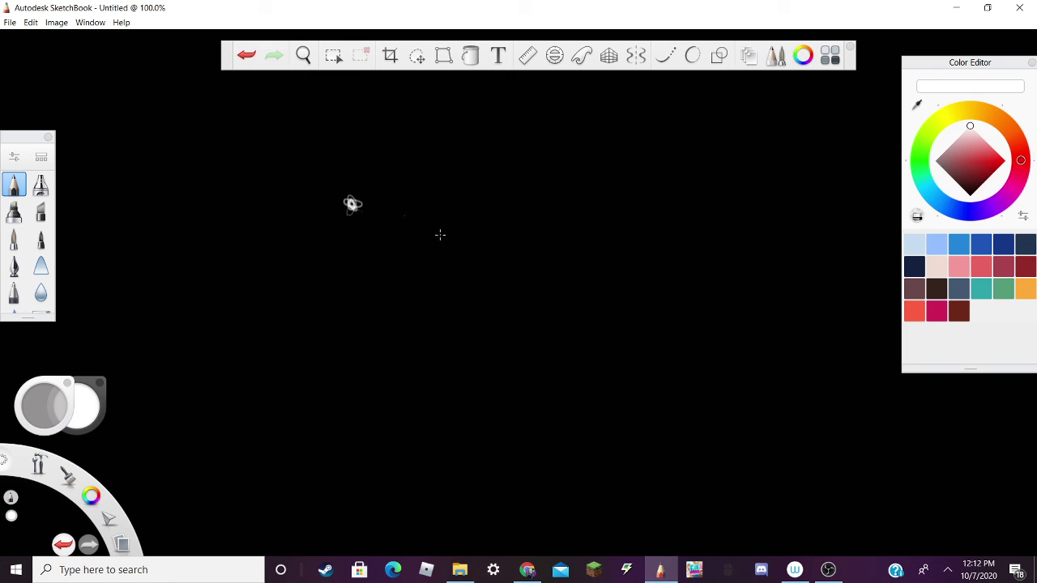
pyautogui.moveTo(648, 357); pyautogui.dragTo(650, 374)
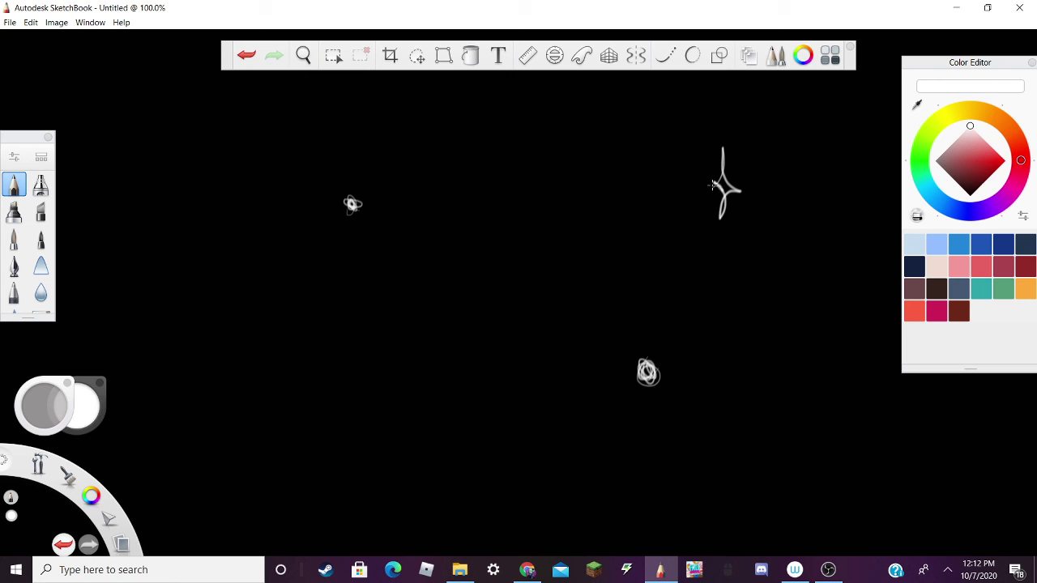
pyautogui.moveTo(133, 232)
pyautogui.mouseDown()
pyautogui.moveTo(120, 153)
pyautogui.moveTo(165, 208)
pyautogui.moveTo(163, 268)
pyautogui.moveTo(152, 221)
pyautogui.mouseUp()
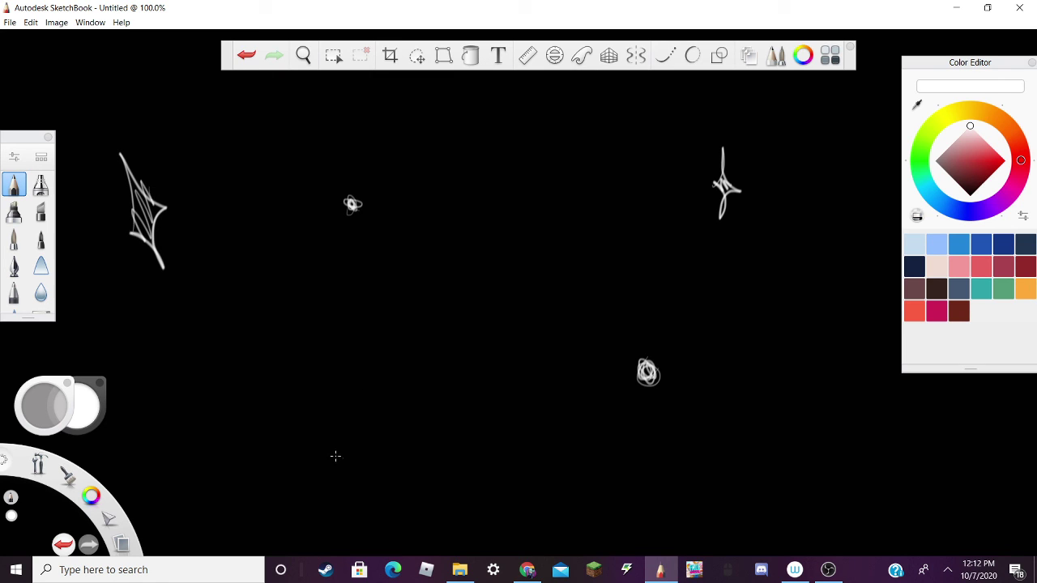
pyautogui.moveTo(345, 468)
pyautogui.mouseDown()
pyautogui.moveTo(376, 429)
pyautogui.moveTo(382, 486)
pyautogui.moveTo(345, 470)
pyautogui.moveTo(381, 462)
pyautogui.moveTo(399, 486)
pyautogui.mouseUp()
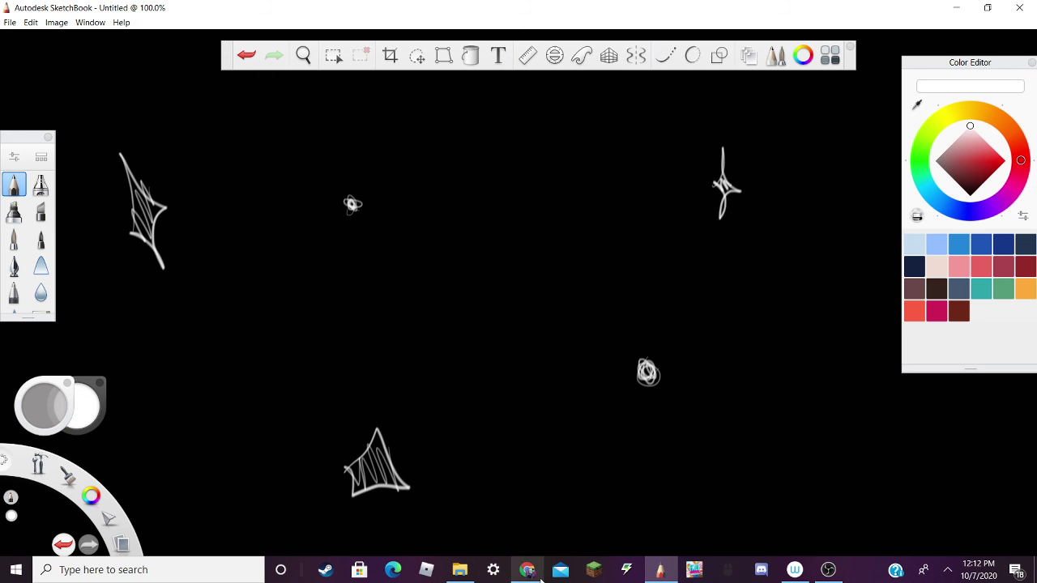
# Switch to the browser to check the Among Us song video, return to SketchBook, and add hatched four-pointed stars at the canvas's upper centre and lower right
pyautogui.click(527, 569)
pyautogui.click(628, 402)
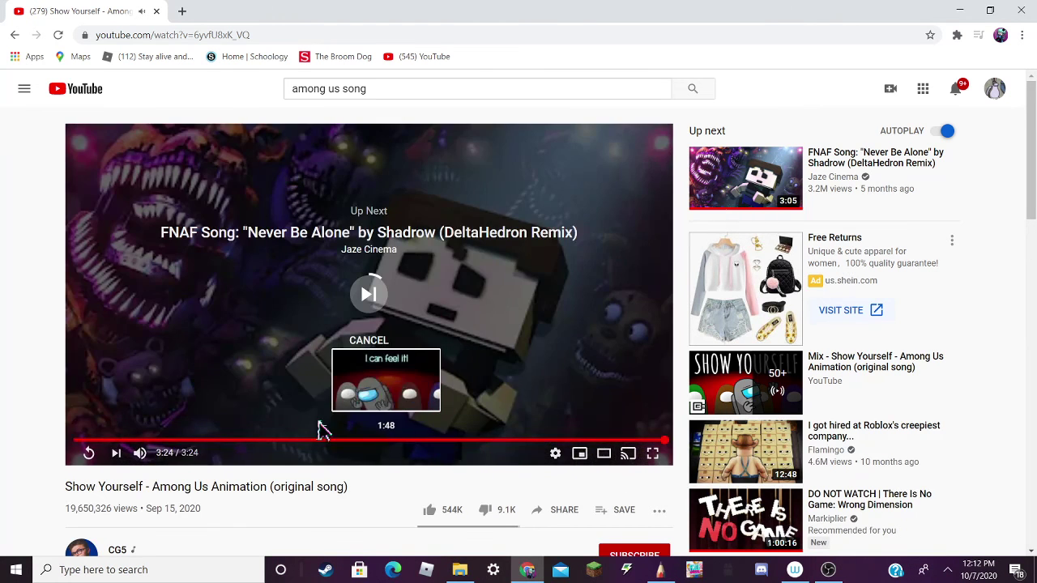
pyautogui.click(167, 143)
pyautogui.click(660, 571)
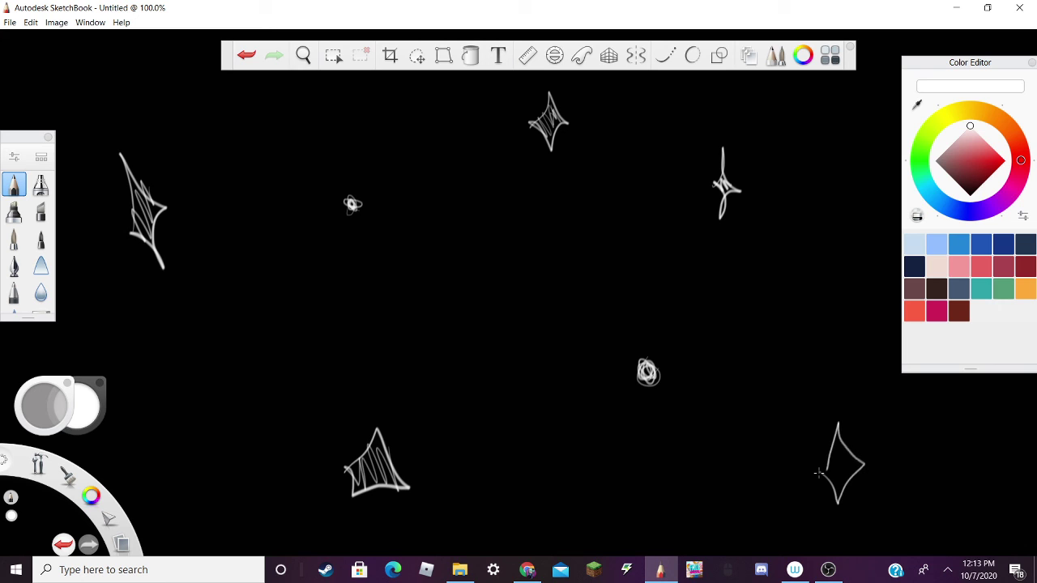
pyautogui.moveTo(834, 444); pyautogui.dragTo(846, 486)
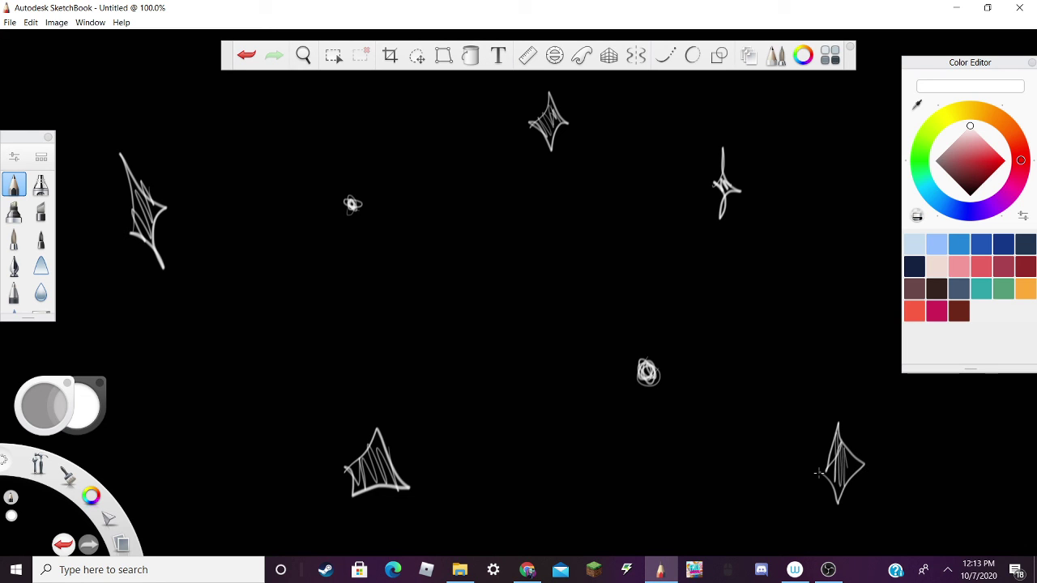
# Set the pencil colour to pure red and outline a floating crewmate with body, two legs, detached hands and visor in the canvas centre
pyautogui.click(1004, 161)
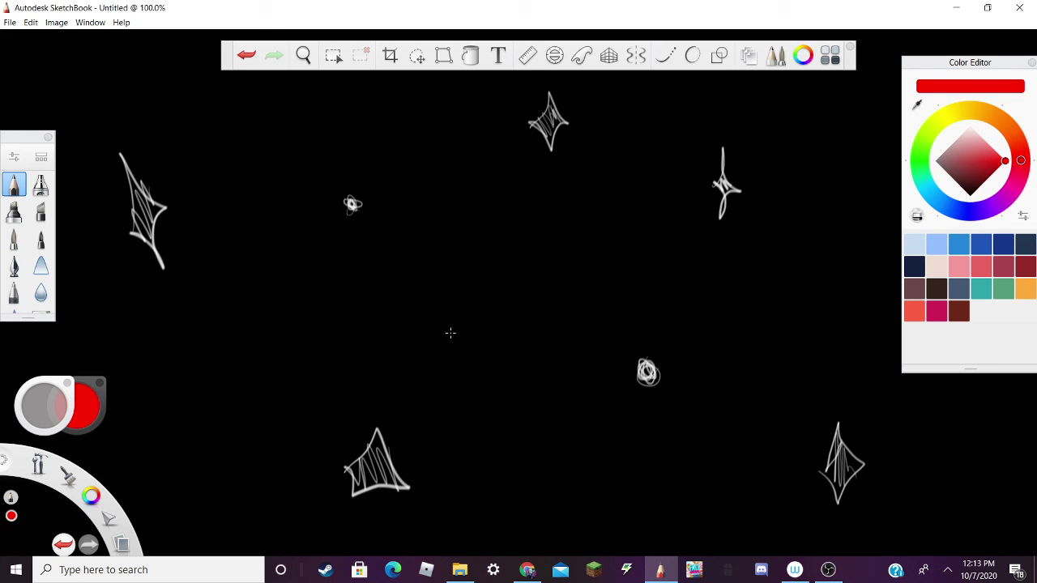
pyautogui.moveTo(474, 327)
pyautogui.mouseDown()
pyautogui.moveTo(478, 251)
pyautogui.moveTo(527, 241)
pyautogui.moveTo(563, 284)
pyautogui.moveTo(577, 345)
pyautogui.moveTo(558, 369)
pyautogui.moveTo(510, 374)
pyautogui.moveTo(470, 329)
pyautogui.moveTo(442, 364)
pyautogui.moveTo(449, 387)
pyautogui.moveTo(487, 372)
pyautogui.moveTo(520, 398)
pyautogui.moveTo(516, 408)
pyautogui.moveTo(561, 407)
pyautogui.moveTo(563, 369)
pyautogui.mouseUp()
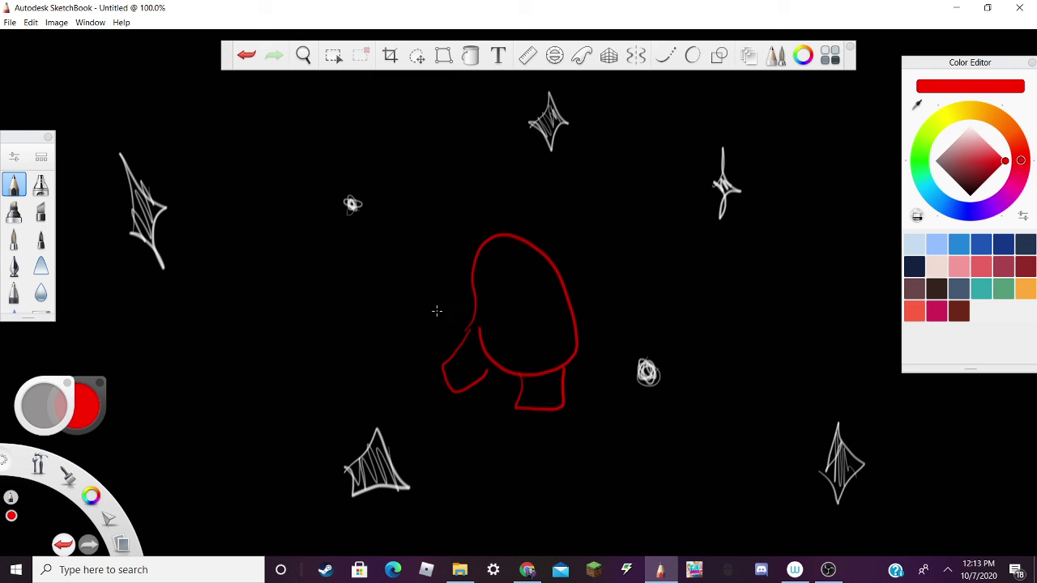
pyautogui.moveTo(436, 311); pyautogui.dragTo(414, 331)
pyautogui.moveTo(434, 328); pyautogui.dragTo(437, 313)
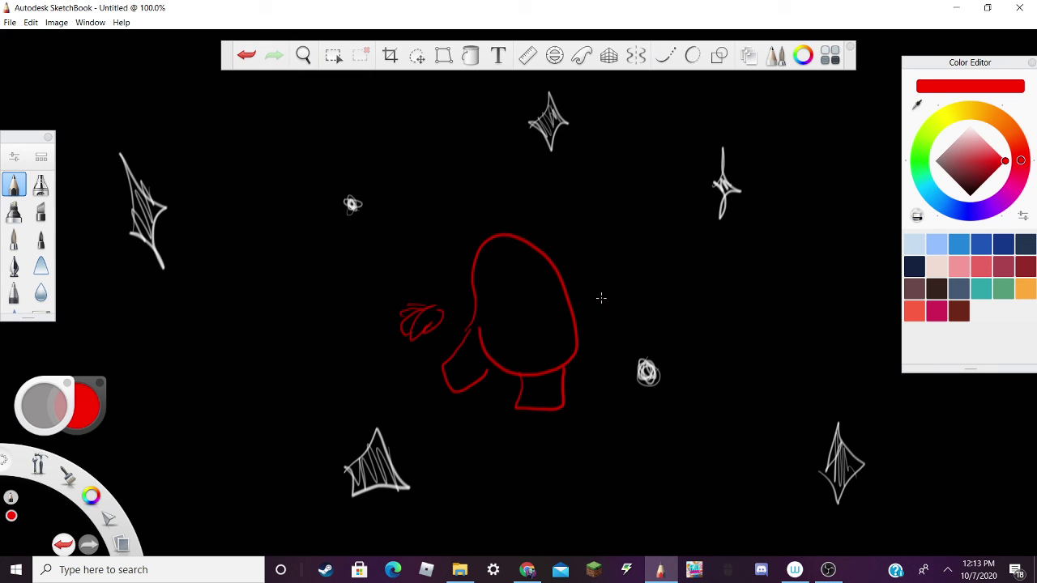
pyautogui.moveTo(597, 298)
pyautogui.mouseDown()
pyautogui.moveTo(578, 317)
pyautogui.moveTo(583, 286)
pyautogui.moveTo(607, 318)
pyautogui.mouseUp()
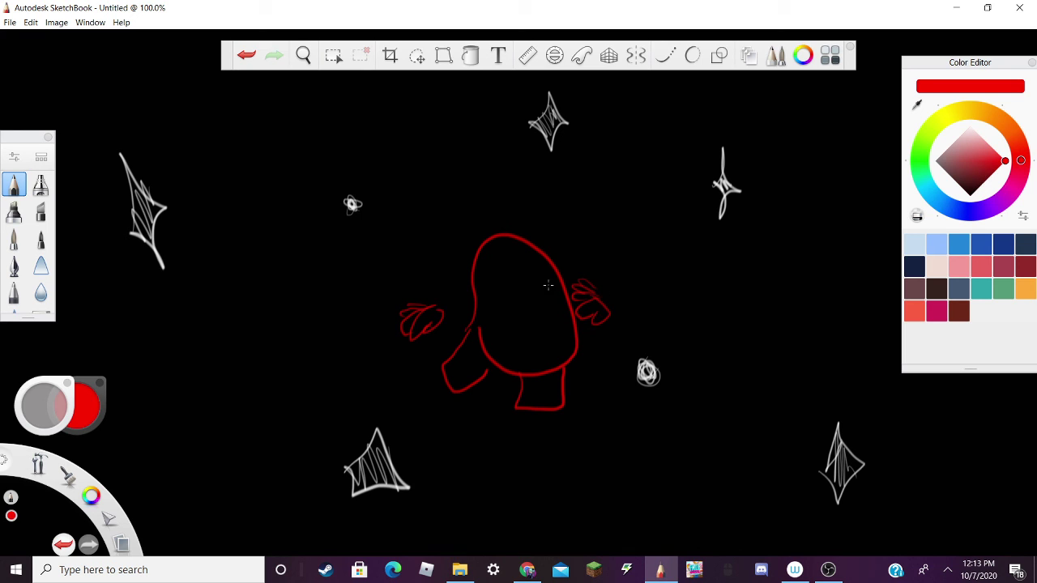
pyautogui.moveTo(483, 305)
pyautogui.mouseDown()
pyautogui.moveTo(488, 272)
pyautogui.moveTo(509, 258)
pyautogui.moveTo(547, 304)
pyautogui.moveTo(484, 302)
pyautogui.moveTo(552, 296)
pyautogui.mouseUp()
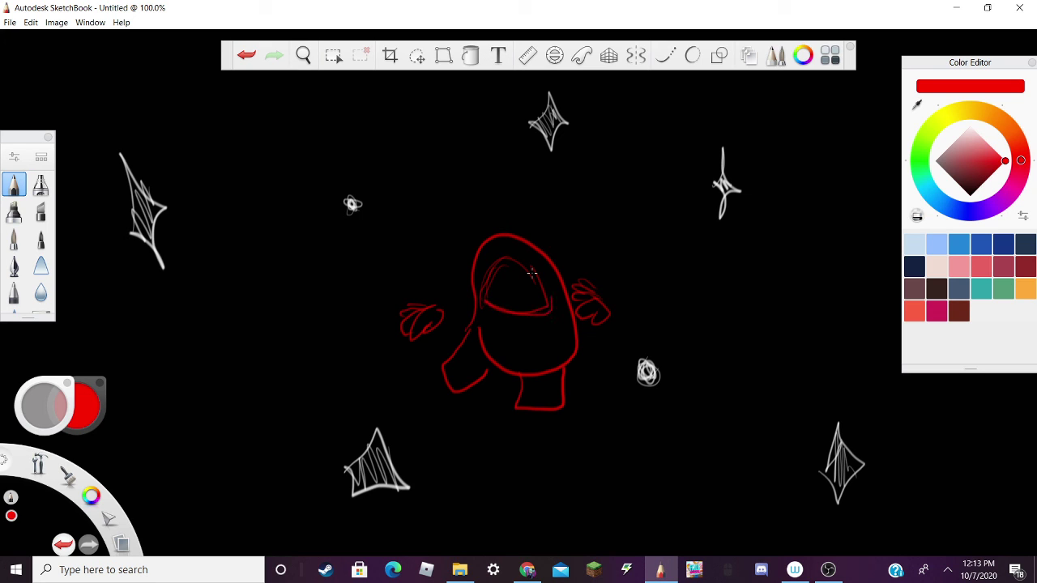
pyautogui.moveTo(512, 265); pyautogui.dragTo(551, 298)
# Hatch the red crewmate's body, both legs and both hands in red
pyautogui.moveTo(495, 349)
pyautogui.mouseDown()
pyautogui.moveTo(486, 341)
pyautogui.moveTo(527, 360)
pyautogui.moveTo(486, 320)
pyautogui.moveTo(488, 345)
pyautogui.moveTo(577, 317)
pyautogui.moveTo(528, 280)
pyautogui.moveTo(509, 247)
pyautogui.moveTo(475, 272)
pyautogui.mouseUp()
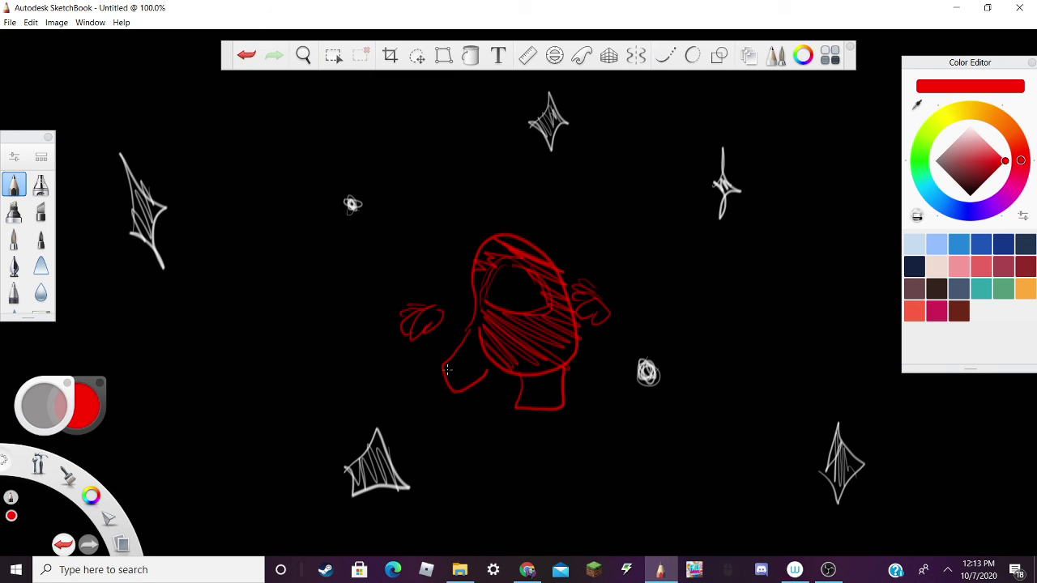
pyautogui.moveTo(447, 369)
pyautogui.mouseDown()
pyautogui.moveTo(457, 380)
pyautogui.moveTo(486, 356)
pyautogui.moveTo(474, 340)
pyautogui.mouseUp()
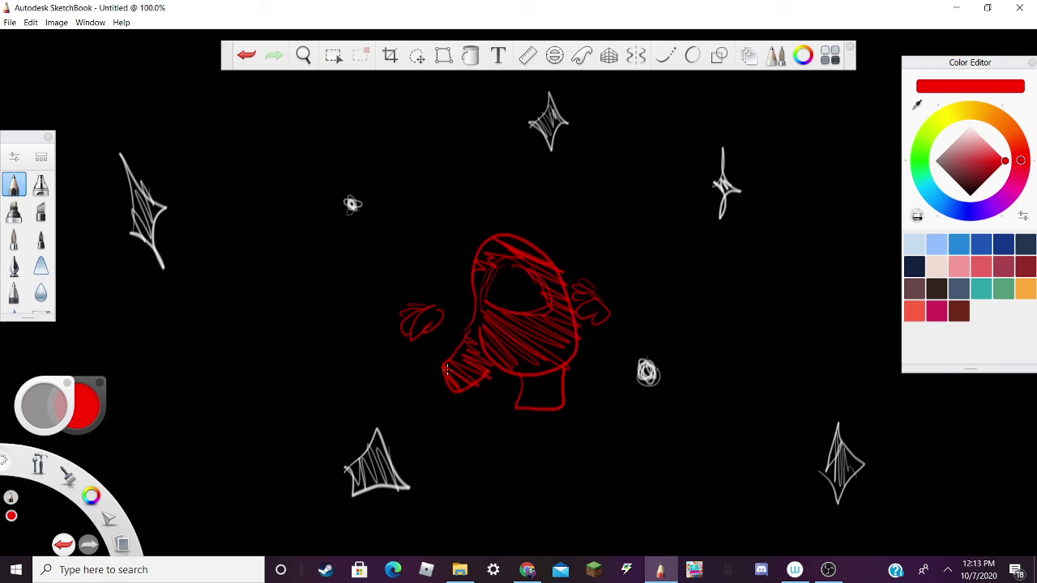
pyautogui.moveTo(521, 405)
pyautogui.mouseDown()
pyautogui.moveTo(562, 399)
pyautogui.moveTo(520, 382)
pyautogui.moveTo(561, 373)
pyautogui.mouseUp()
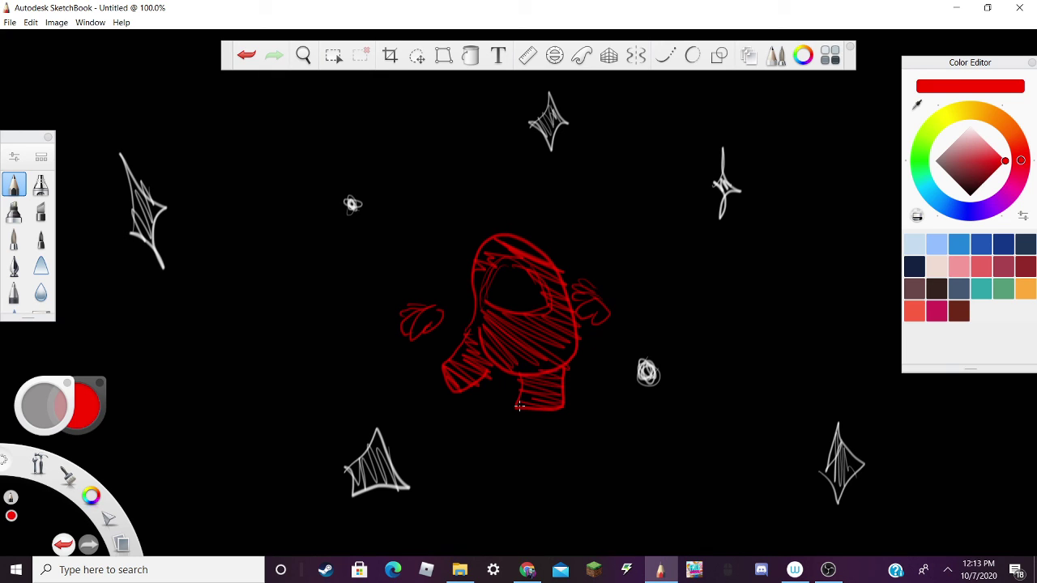
pyautogui.moveTo(591, 311)
pyautogui.mouseDown()
pyautogui.moveTo(606, 308)
pyautogui.moveTo(586, 300)
pyautogui.mouseUp()
pyautogui.moveTo(413, 328); pyautogui.dragTo(440, 310)
# Set the pencil colour to white, draw shards piercing the red crewmate's visor, waist, head and legs, and hatch the visor
pyautogui.moveTo(1003, 161)
pyautogui.mouseDown()
pyautogui.moveTo(969, 123)
pyautogui.moveTo(974, 95)
pyautogui.moveTo(972, 105)
pyautogui.mouseUp()
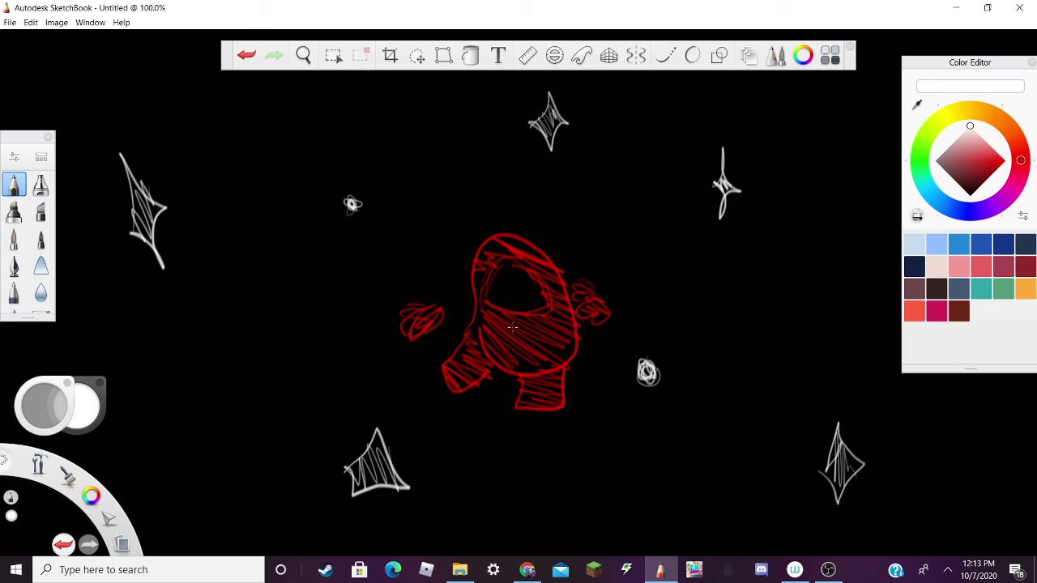
pyautogui.moveTo(512, 326)
pyautogui.mouseDown()
pyautogui.moveTo(466, 325)
pyautogui.moveTo(519, 329)
pyautogui.moveTo(477, 326)
pyautogui.moveTo(512, 327)
pyautogui.moveTo(545, 270)
pyautogui.moveTo(515, 296)
pyautogui.moveTo(536, 306)
pyautogui.moveTo(572, 276)
pyautogui.moveTo(561, 274)
pyautogui.moveTo(551, 300)
pyautogui.moveTo(536, 293)
pyautogui.moveTo(570, 270)
pyautogui.moveTo(503, 304)
pyautogui.moveTo(534, 292)
pyautogui.moveTo(516, 277)
pyautogui.moveTo(532, 306)
pyautogui.moveTo(551, 308)
pyautogui.mouseUp()
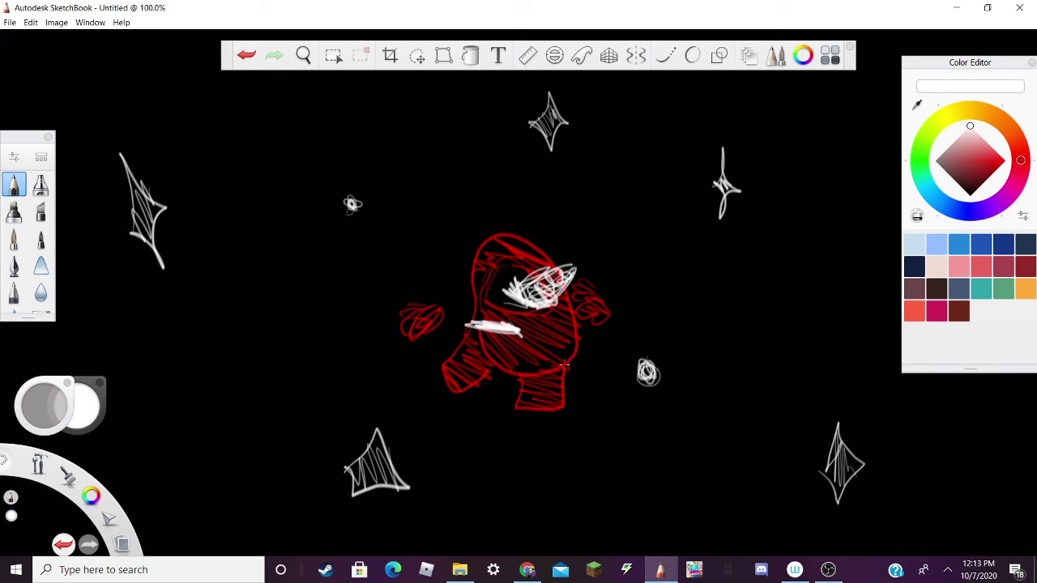
pyautogui.moveTo(537, 394)
pyautogui.mouseDown()
pyautogui.moveTo(560, 364)
pyautogui.moveTo(543, 389)
pyautogui.moveTo(567, 395)
pyautogui.moveTo(559, 381)
pyautogui.moveTo(579, 398)
pyautogui.moveTo(549, 386)
pyautogui.moveTo(561, 392)
pyautogui.moveTo(531, 399)
pyautogui.mouseUp()
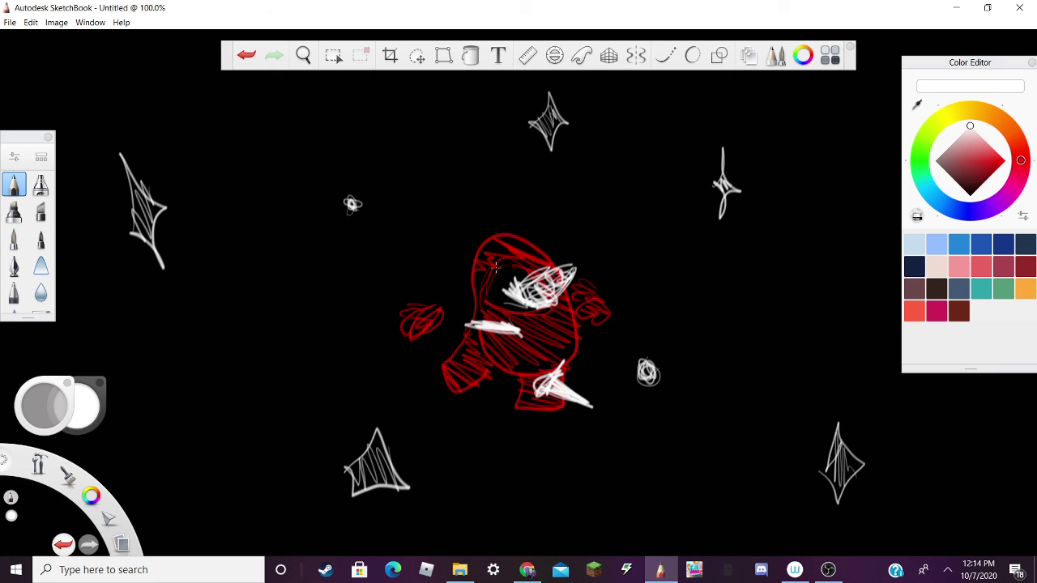
pyautogui.moveTo(496, 266)
pyautogui.mouseDown()
pyautogui.moveTo(478, 247)
pyautogui.moveTo(496, 236)
pyautogui.moveTo(476, 246)
pyautogui.moveTo(460, 238)
pyautogui.moveTo(438, 203)
pyautogui.moveTo(479, 253)
pyautogui.moveTo(453, 224)
pyautogui.moveTo(473, 244)
pyautogui.mouseUp()
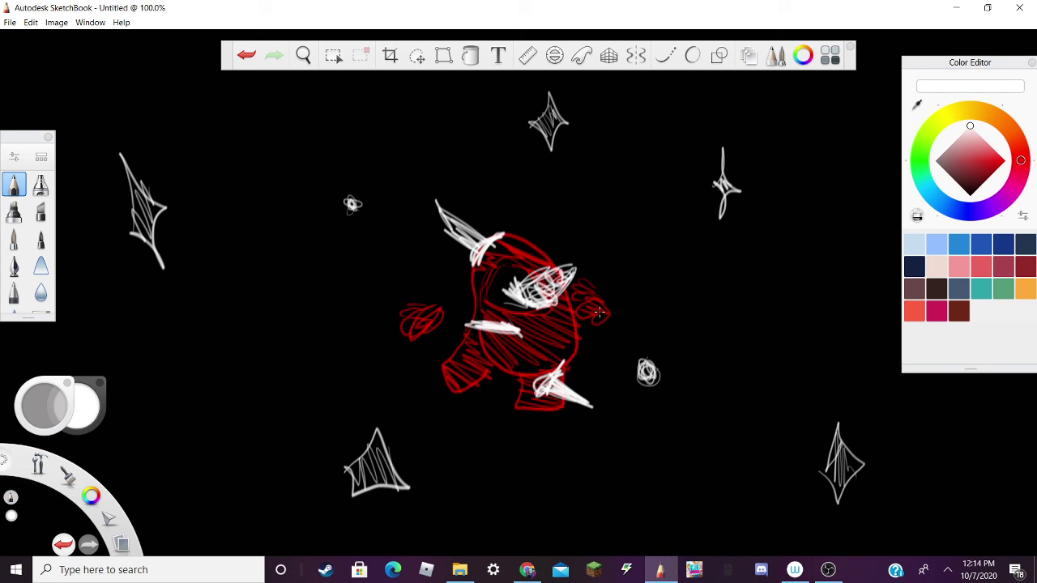
pyautogui.moveTo(461, 363)
pyautogui.mouseDown()
pyautogui.moveTo(438, 409)
pyautogui.moveTo(447, 363)
pyautogui.mouseUp()
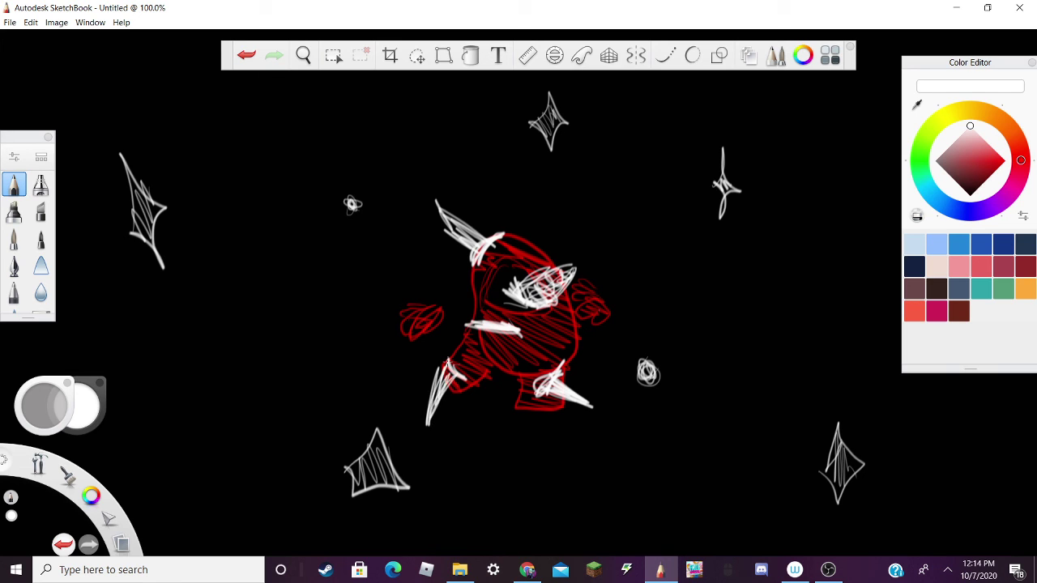
pyautogui.moveTo(498, 284)
pyautogui.mouseDown()
pyautogui.moveTo(509, 301)
pyautogui.moveTo(497, 283)
pyautogui.moveTo(535, 272)
pyautogui.moveTo(504, 292)
pyautogui.moveTo(512, 294)
pyautogui.mouseUp()
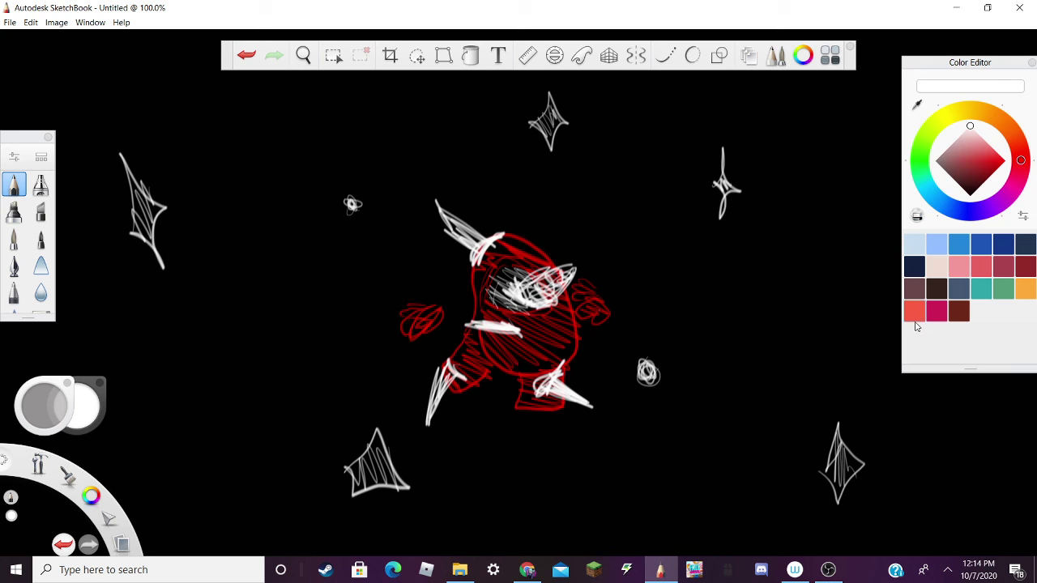
# Set the pencil colour to bright green and draw a second crewmate's hatched body, visor opening and legs beside the red one
pyautogui.moveTo(940, 121)
pyautogui.mouseDown()
pyautogui.moveTo(944, 158)
pyautogui.moveTo(1005, 160)
pyautogui.mouseUp()
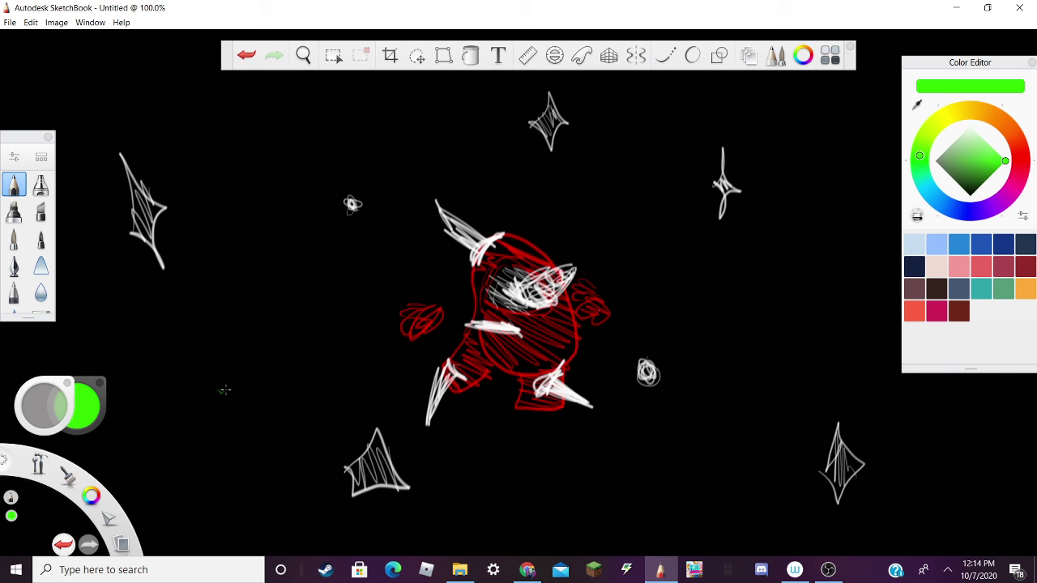
pyautogui.moveTo(224, 391)
pyautogui.mouseDown()
pyautogui.moveTo(187, 296)
pyautogui.moveTo(199, 276)
pyautogui.moveTo(243, 271)
pyautogui.moveTo(284, 320)
pyautogui.mouseUp()
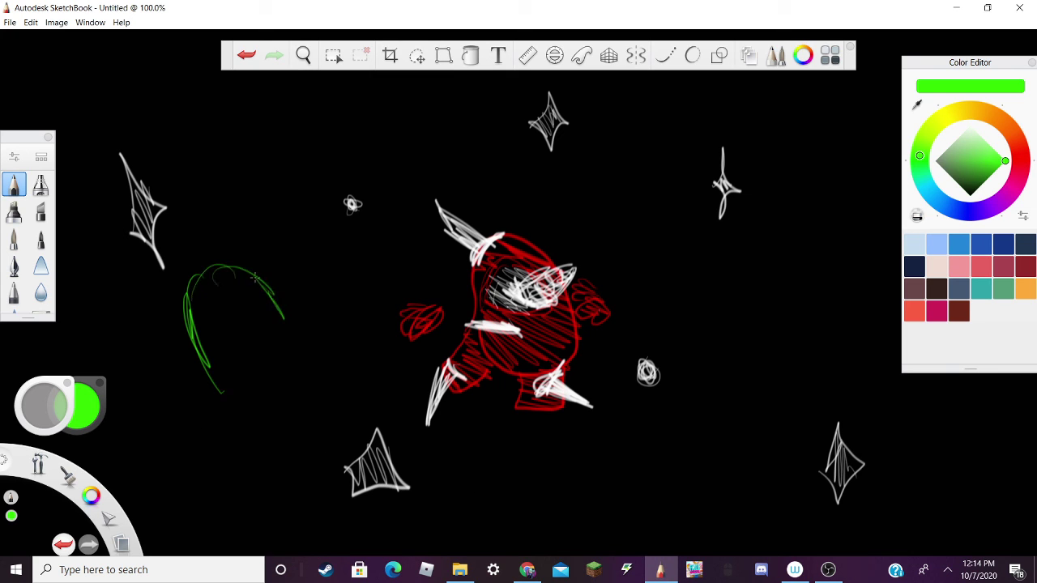
pyautogui.moveTo(254, 277); pyautogui.dragTo(301, 345)
pyautogui.moveTo(248, 394)
pyautogui.mouseDown()
pyautogui.moveTo(250, 361)
pyautogui.moveTo(232, 375)
pyautogui.moveTo(219, 331)
pyautogui.moveTo(212, 387)
pyautogui.moveTo(229, 340)
pyautogui.moveTo(214, 331)
pyautogui.moveTo(243, 288)
pyautogui.moveTo(212, 312)
pyautogui.moveTo(279, 307)
pyautogui.moveTo(256, 294)
pyautogui.moveTo(215, 353)
pyautogui.moveTo(243, 380)
pyautogui.moveTo(230, 363)
pyautogui.moveTo(299, 332)
pyautogui.moveTo(226, 271)
pyautogui.moveTo(212, 315)
pyautogui.moveTo(199, 310)
pyautogui.mouseUp()
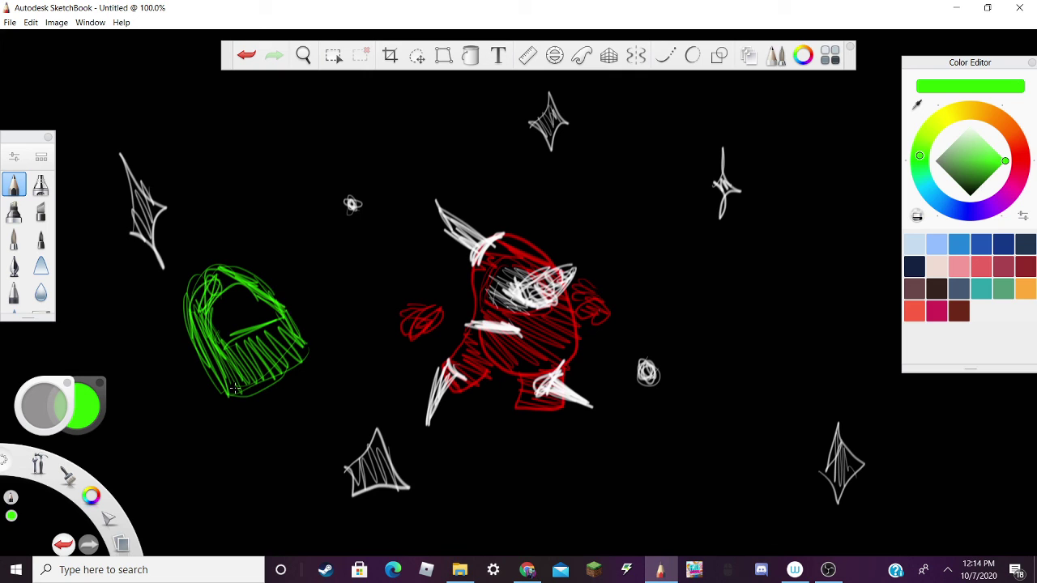
pyautogui.moveTo(234, 388)
pyautogui.mouseDown()
pyautogui.moveTo(235, 451)
pyautogui.moveTo(276, 415)
pyautogui.moveTo(269, 389)
pyautogui.moveTo(264, 427)
pyautogui.moveTo(243, 439)
pyautogui.moveTo(241, 405)
pyautogui.mouseUp()
pyautogui.moveTo(313, 343)
pyautogui.mouseDown()
pyautogui.moveTo(349, 355)
pyautogui.moveTo(306, 363)
pyautogui.moveTo(324, 357)
pyautogui.moveTo(300, 350)
pyautogui.mouseUp()
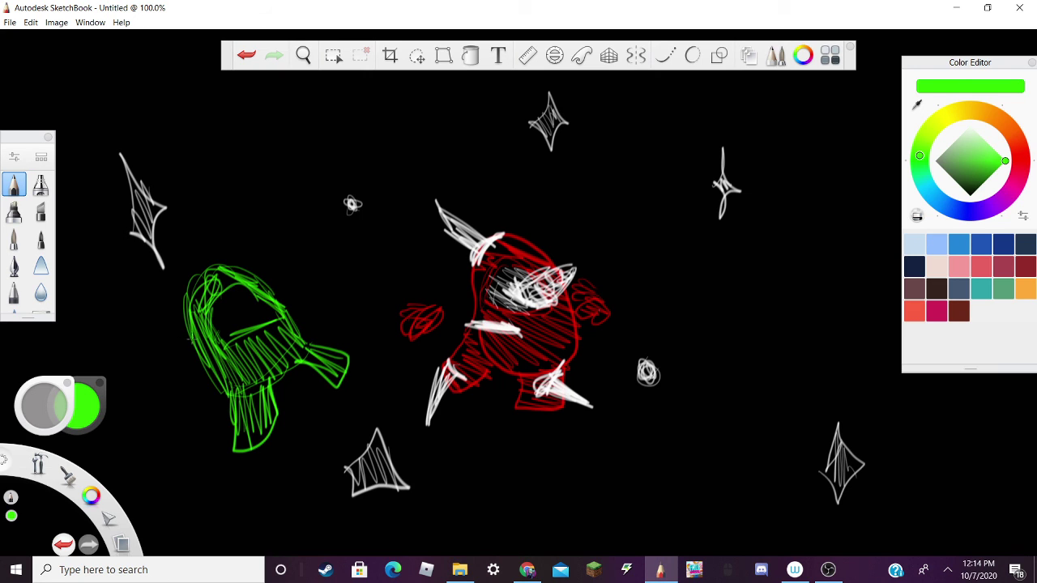
# Scribble the green crewmate's two detached hands, one on each side of the body
pyautogui.moveTo(161, 348)
pyautogui.mouseDown()
pyautogui.moveTo(136, 376)
pyautogui.moveTo(121, 355)
pyautogui.moveTo(156, 350)
pyautogui.moveTo(141, 377)
pyautogui.moveTo(150, 350)
pyautogui.moveTo(130, 344)
pyautogui.mouseUp()
pyautogui.moveTo(141, 341)
pyautogui.mouseDown()
pyautogui.moveTo(128, 352)
pyautogui.moveTo(139, 332)
pyautogui.moveTo(156, 338)
pyautogui.moveTo(140, 375)
pyautogui.mouseUp()
pyautogui.moveTo(152, 330)
pyautogui.mouseDown()
pyautogui.moveTo(137, 355)
pyautogui.moveTo(131, 345)
pyautogui.mouseUp()
pyautogui.moveTo(158, 345); pyautogui.dragTo(133, 350)
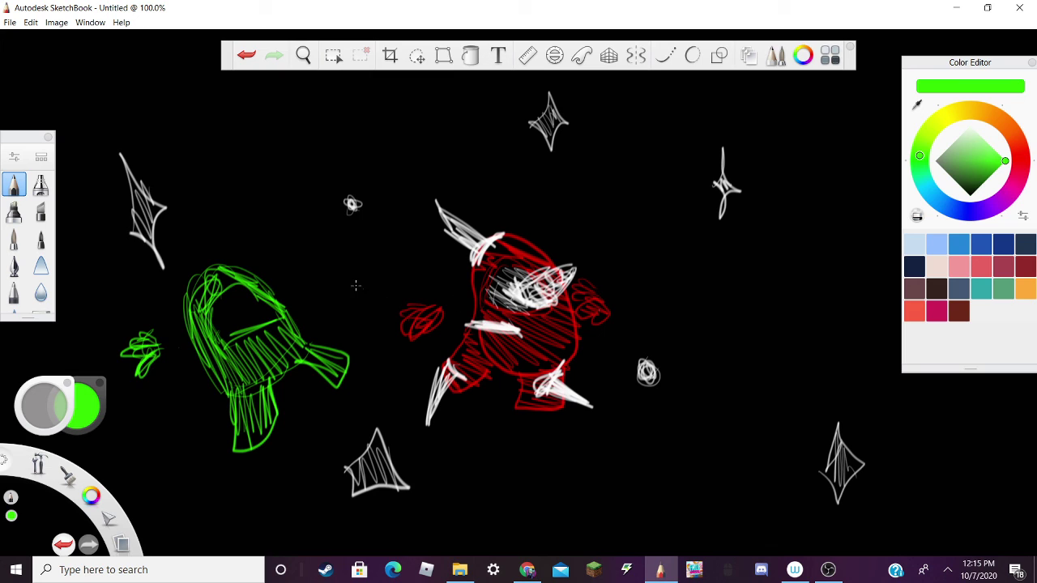
pyautogui.moveTo(282, 272)
pyautogui.mouseDown()
pyautogui.moveTo(320, 256)
pyautogui.moveTo(340, 280)
pyautogui.moveTo(310, 284)
pyautogui.moveTo(292, 255)
pyautogui.moveTo(291, 266)
pyautogui.moveTo(338, 266)
pyautogui.mouseUp()
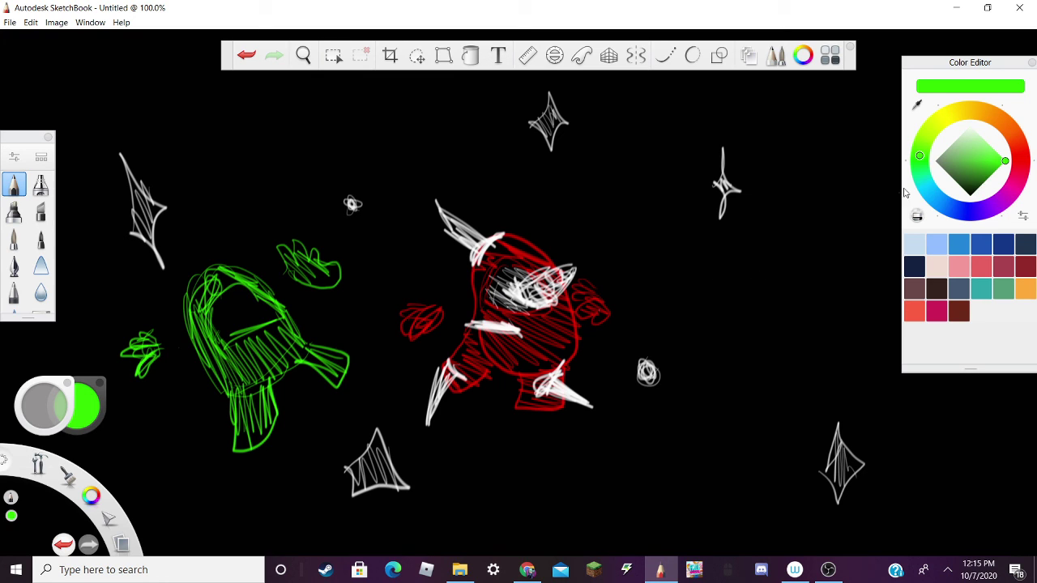
# Set the pencil colour to white, hatch the green crewmate's visor, and draw a shard piercing its body below the visor
pyautogui.moveTo(1003, 161)
pyautogui.mouseDown()
pyautogui.moveTo(976, 117)
pyautogui.moveTo(969, 126)
pyautogui.mouseUp()
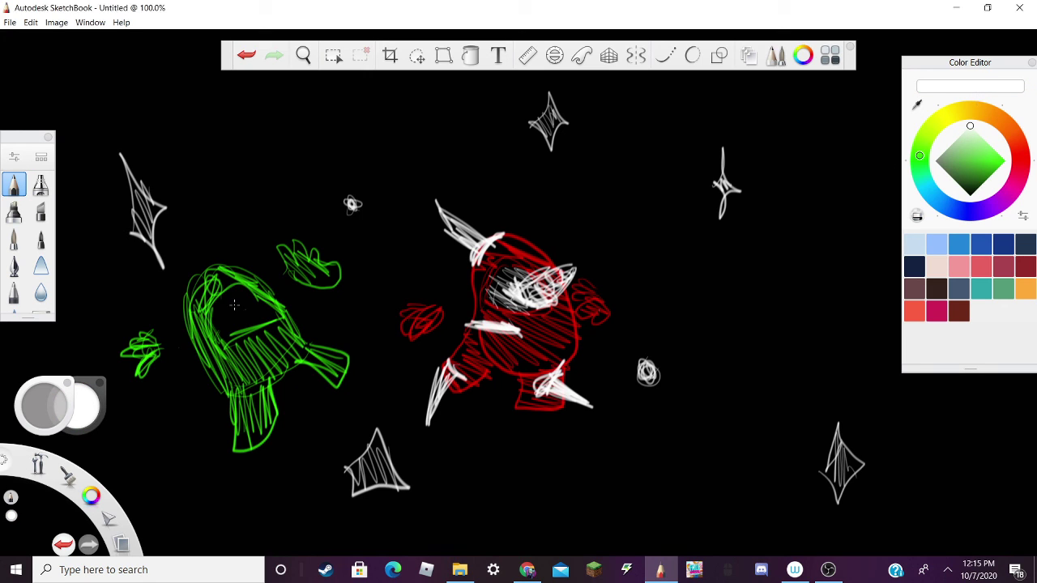
pyautogui.moveTo(220, 325)
pyautogui.mouseDown()
pyautogui.moveTo(212, 332)
pyautogui.moveTo(272, 306)
pyautogui.moveTo(233, 265)
pyautogui.mouseUp()
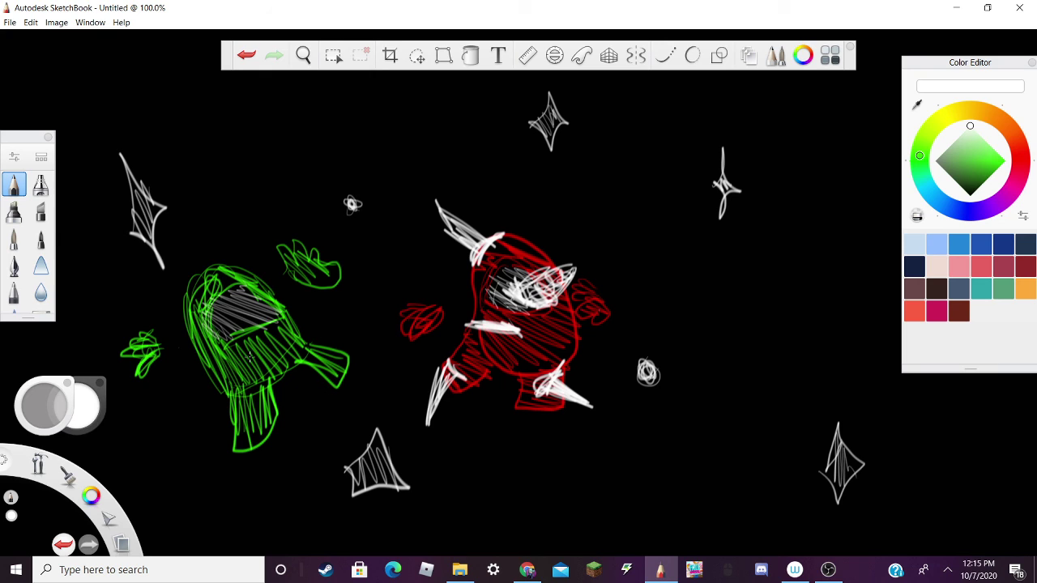
pyautogui.moveTo(250, 354)
pyautogui.mouseDown()
pyautogui.moveTo(297, 328)
pyautogui.moveTo(303, 344)
pyautogui.moveTo(337, 319)
pyautogui.moveTo(287, 340)
pyautogui.mouseUp()
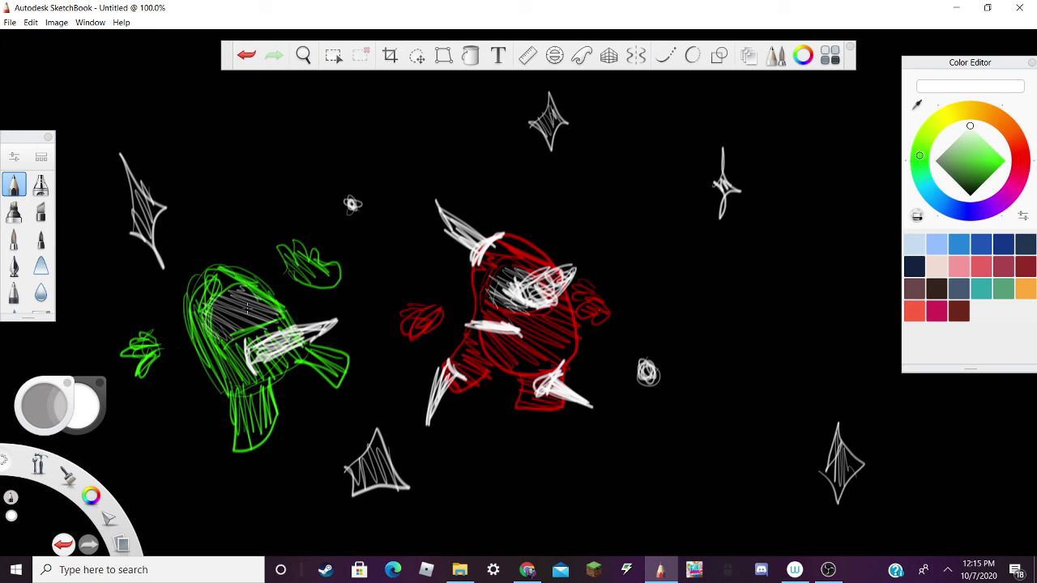
# Draw hatched white shards piercing the green crewmate's head, lower leg and visor
pyautogui.moveTo(222, 274)
pyautogui.mouseDown()
pyautogui.moveTo(203, 310)
pyautogui.moveTo(203, 291)
pyautogui.mouseUp()
pyautogui.moveTo(166, 243); pyautogui.dragTo(204, 288)
pyautogui.moveTo(190, 280); pyautogui.dragTo(206, 295)
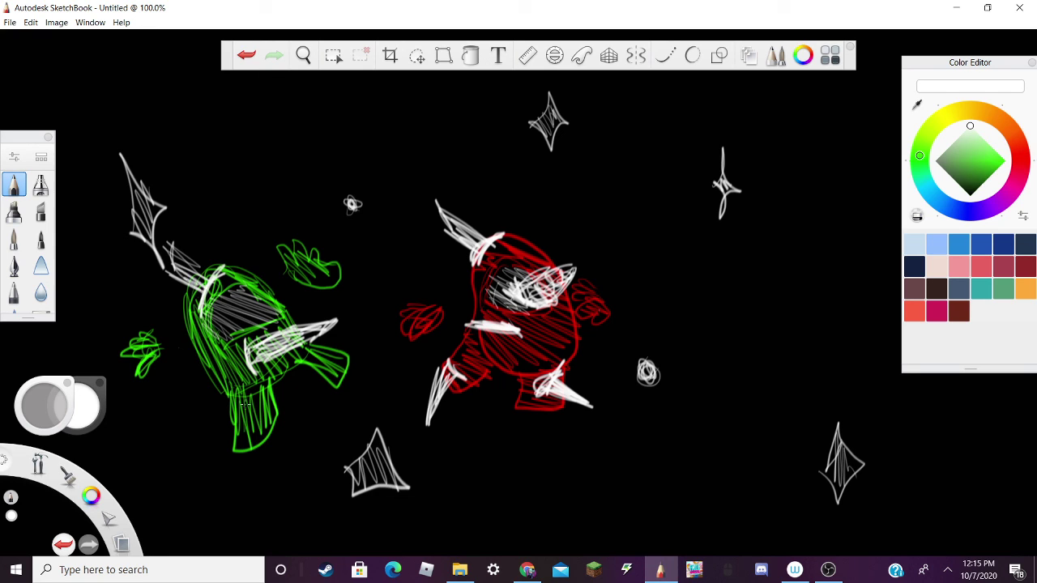
pyautogui.moveTo(247, 403)
pyautogui.mouseDown()
pyautogui.moveTo(242, 433)
pyautogui.moveTo(216, 405)
pyautogui.moveTo(194, 411)
pyautogui.mouseUp()
pyautogui.moveTo(195, 411)
pyautogui.mouseDown()
pyautogui.moveTo(246, 427)
pyautogui.moveTo(204, 421)
pyautogui.moveTo(212, 393)
pyautogui.mouseUp()
pyautogui.moveTo(243, 317)
pyautogui.mouseDown()
pyautogui.moveTo(243, 287)
pyautogui.moveTo(247, 302)
pyautogui.moveTo(295, 296)
pyautogui.mouseUp()
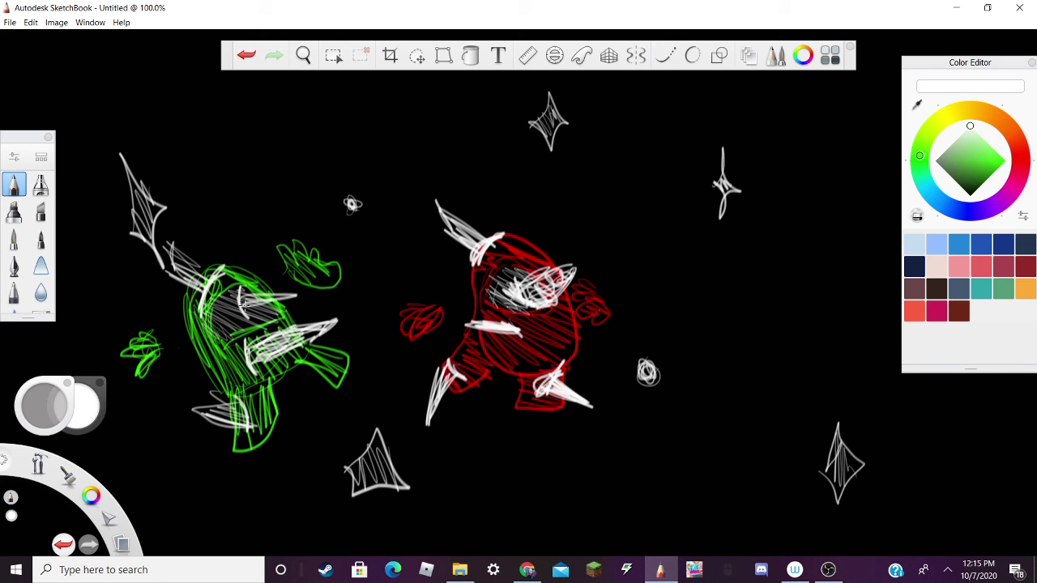
# Add small white shards to the green crewmate's upper hand and to both of the red crewmate's detached hands
pyautogui.moveTo(230, 295)
pyautogui.mouseDown()
pyautogui.moveTo(287, 293)
pyautogui.moveTo(303, 264)
pyautogui.moveTo(319, 278)
pyautogui.mouseUp()
pyautogui.moveTo(313, 269); pyautogui.dragTo(298, 282)
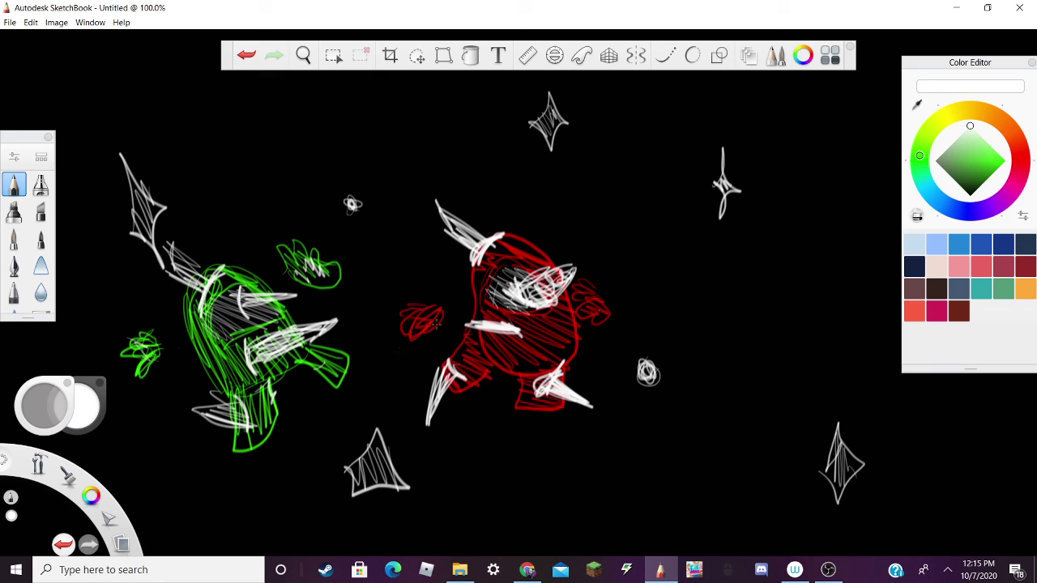
pyautogui.moveTo(436, 323); pyautogui.dragTo(433, 324)
pyautogui.moveTo(595, 280)
pyautogui.mouseDown()
pyautogui.moveTo(599, 306)
pyautogui.moveTo(585, 292)
pyautogui.mouseUp()
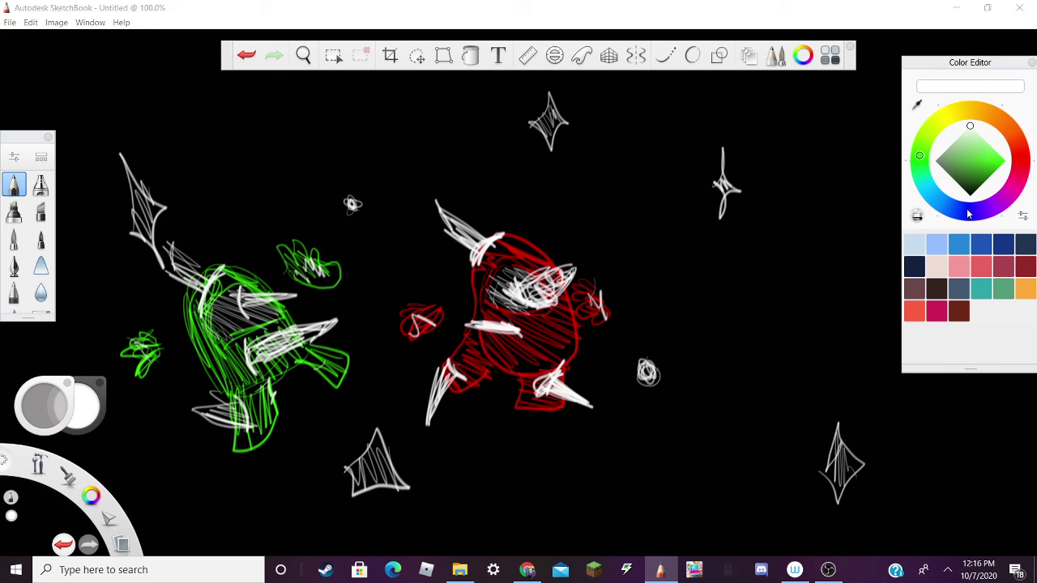
# Set the pencil colour to pure blue and outline the arched body of a large third crewmate beside the red one
pyautogui.click(968, 211)
pyautogui.click(1005, 160)
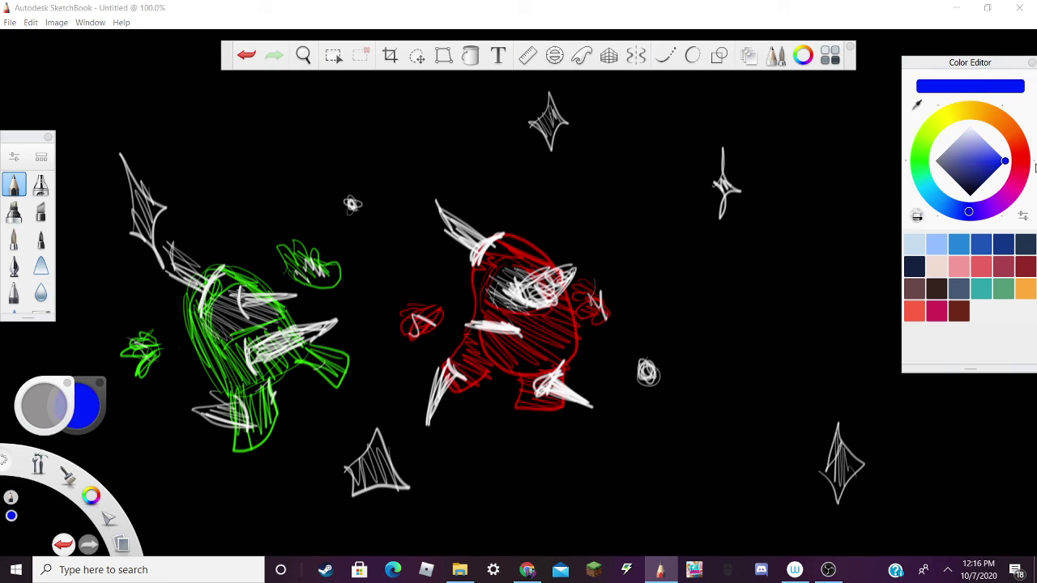
pyautogui.moveTo(663, 387); pyautogui.dragTo(653, 483)
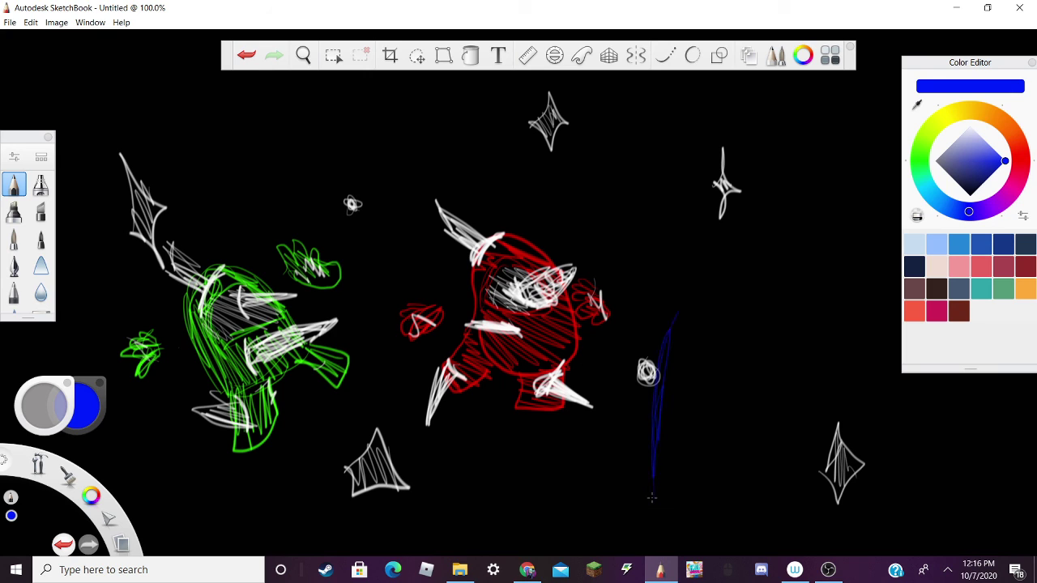
pyautogui.moveTo(679, 328)
pyautogui.mouseDown()
pyautogui.moveTo(737, 285)
pyautogui.moveTo(830, 357)
pyautogui.moveTo(838, 401)
pyautogui.mouseUp()
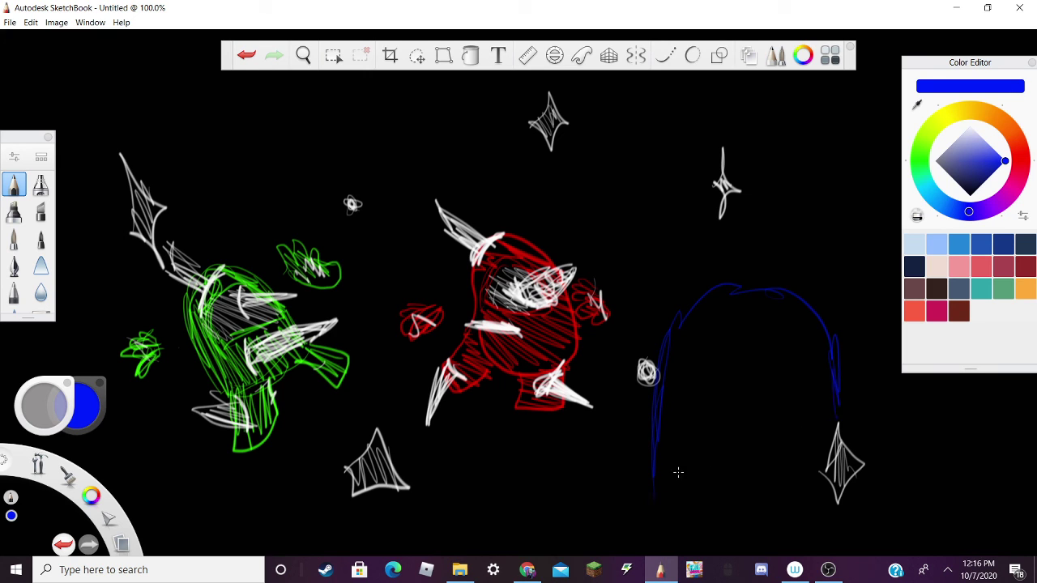
pyautogui.moveTo(653, 474); pyautogui.dragTo(646, 555)
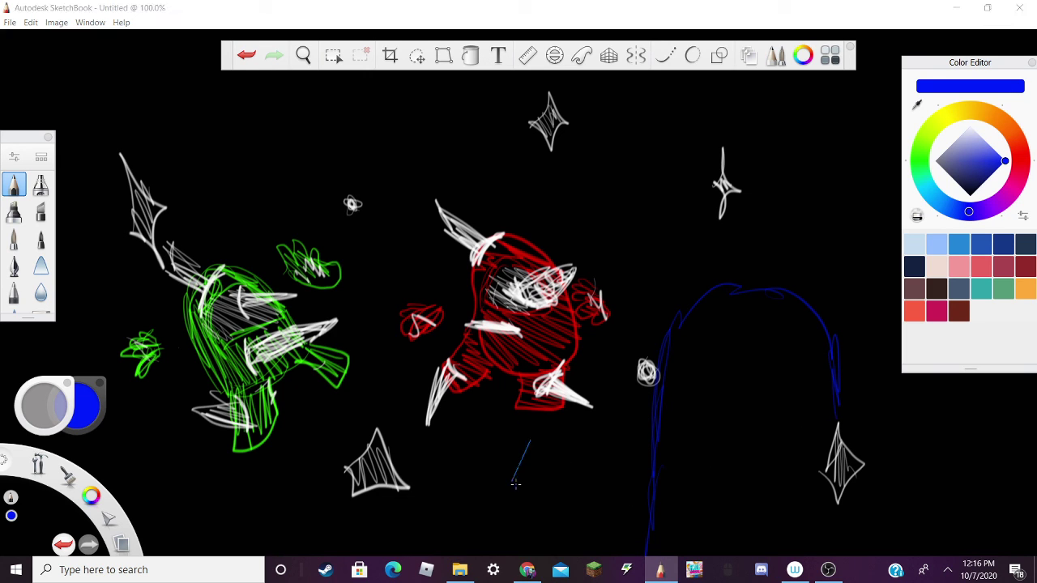
# Draw and hatch the blue crewmate's large detached hand with spread fingers below the red crewmate
pyautogui.moveTo(509, 409); pyautogui.dragTo(528, 452)
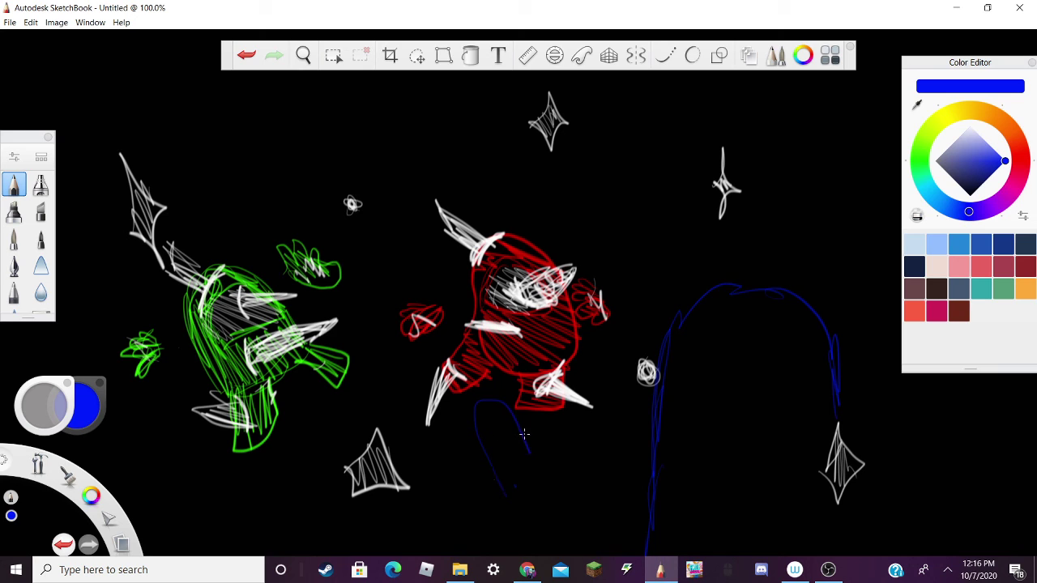
pyautogui.moveTo(568, 413)
pyautogui.mouseDown()
pyautogui.moveTo(615, 424)
pyautogui.moveTo(545, 502)
pyautogui.mouseUp()
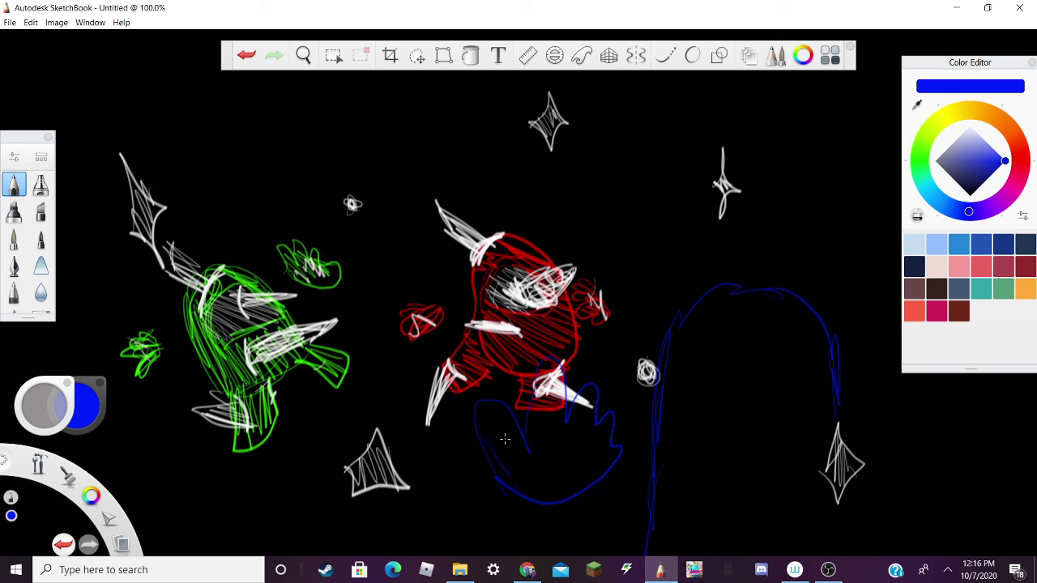
pyautogui.moveTo(615, 423); pyautogui.dragTo(604, 439)
# Draw and hatch the blue crewmate's second detached hand with pointed fingers, raised above the body on its far side
pyautogui.moveTo(823, 257); pyautogui.dragTo(847, 207)
pyautogui.moveTo(851, 218)
pyautogui.mouseDown()
pyautogui.moveTo(864, 204)
pyautogui.moveTo(854, 239)
pyautogui.mouseUp()
pyautogui.moveTo(845, 183); pyautogui.dragTo(839, 211)
pyautogui.moveTo(816, 176)
pyautogui.mouseDown()
pyautogui.moveTo(821, 231)
pyautogui.moveTo(800, 220)
pyautogui.moveTo(876, 247)
pyautogui.moveTo(853, 241)
pyautogui.mouseUp()
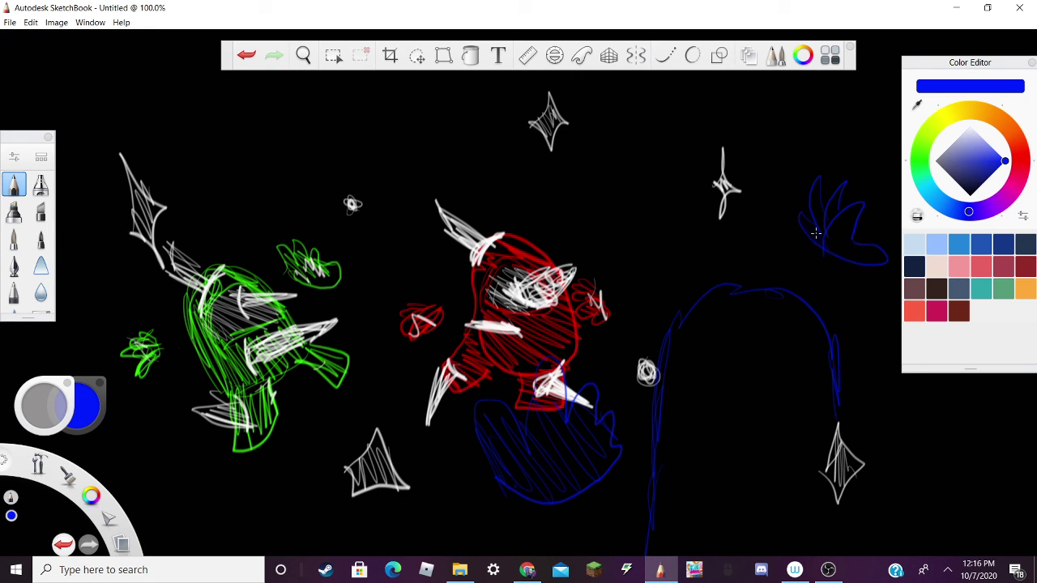
pyautogui.moveTo(848, 203)
pyautogui.mouseDown()
pyautogui.moveTo(841, 254)
pyautogui.moveTo(871, 260)
pyautogui.mouseUp()
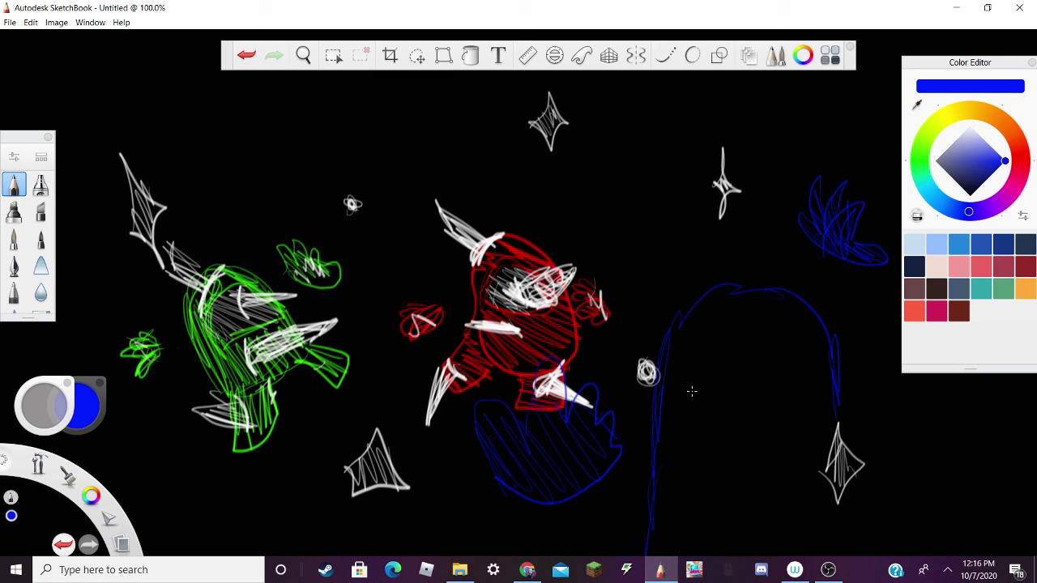
# Outline the blue crewmate's domed visor and hatch the body around and below it
pyautogui.moveTo(673, 393)
pyautogui.mouseDown()
pyautogui.moveTo(711, 336)
pyautogui.moveTo(766, 316)
pyautogui.moveTo(810, 357)
pyautogui.moveTo(822, 426)
pyautogui.mouseUp()
pyautogui.moveTo(734, 417)
pyautogui.mouseDown()
pyautogui.moveTo(710, 409)
pyautogui.moveTo(817, 419)
pyautogui.mouseUp()
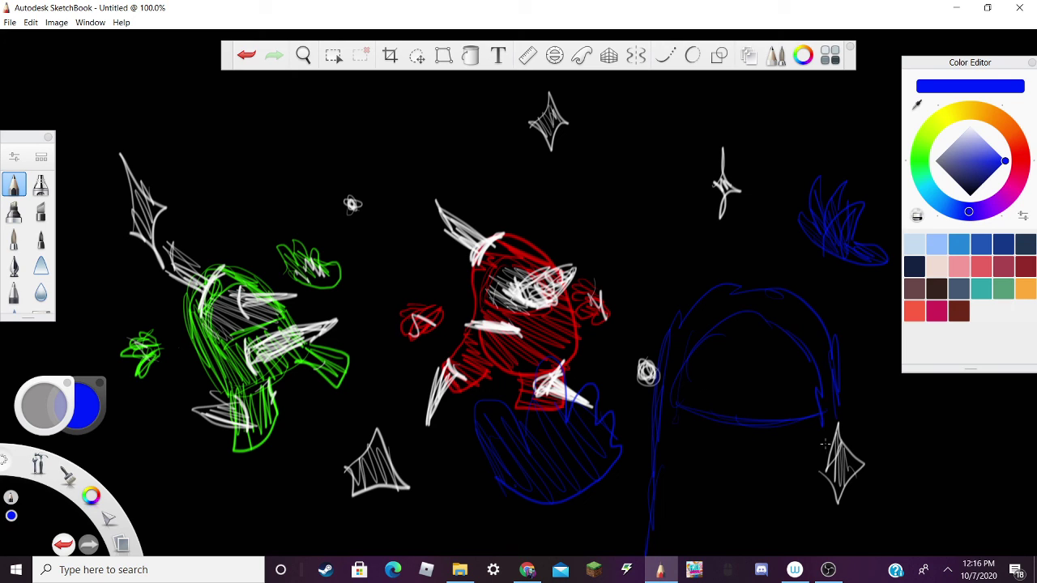
pyautogui.moveTo(638, 522); pyautogui.dragTo(703, 548)
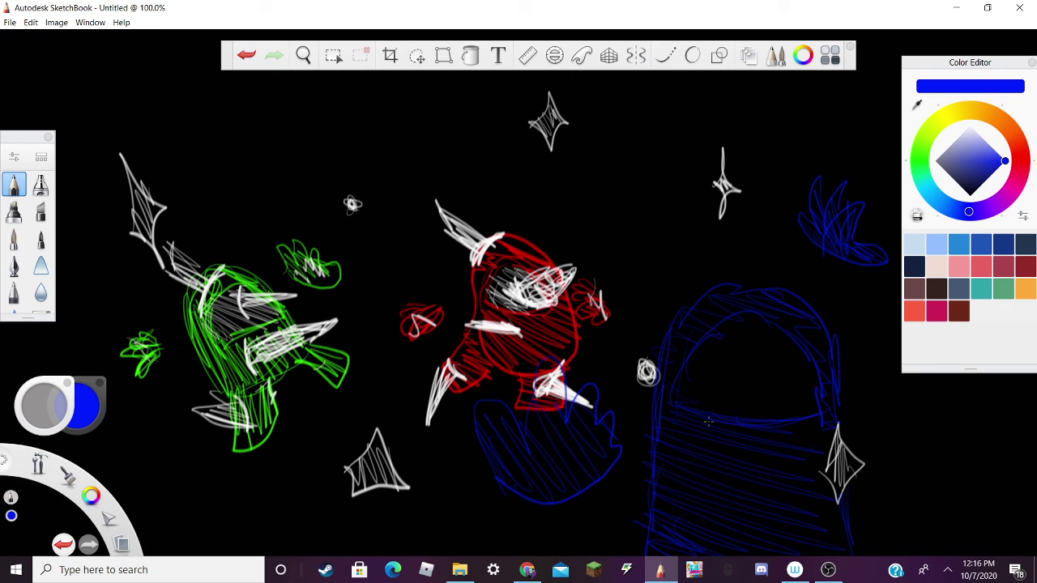
pyautogui.moveTo(565, 377)
pyautogui.mouseDown()
pyautogui.moveTo(541, 382)
pyautogui.moveTo(550, 381)
pyautogui.mouseUp()
pyautogui.click(246, 55)
pyautogui.hotkey('ctrl', 'y')
pyautogui.doubleClick(233, 10)
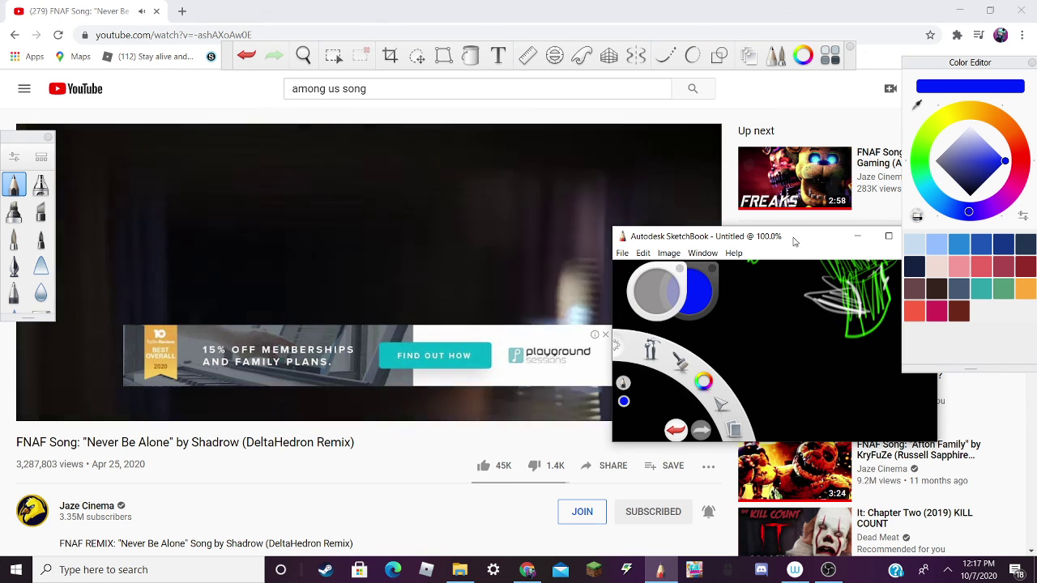
pyautogui.doubleClick(870, 243)
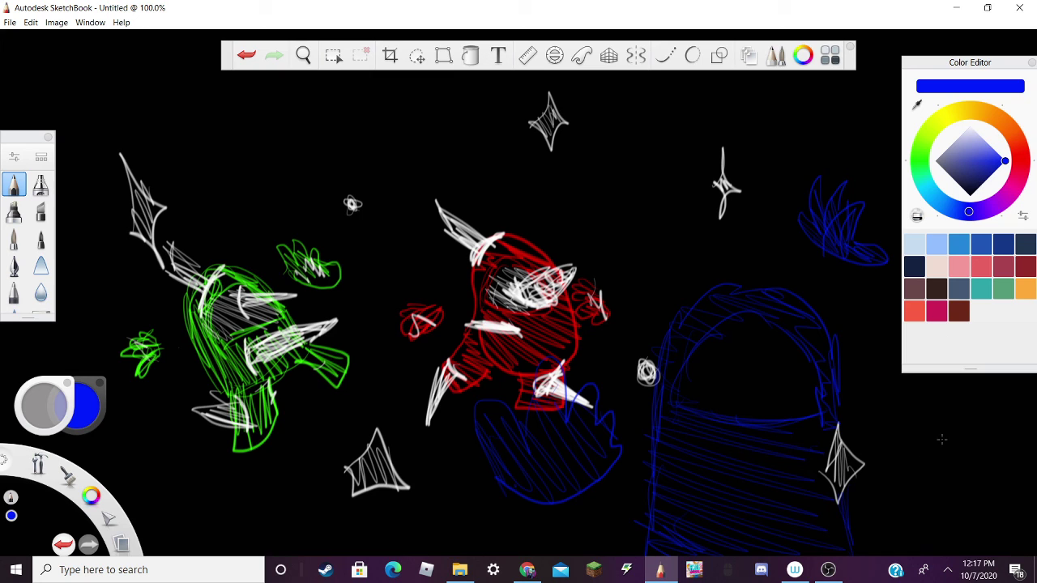
# Set the pencil colour to white and draw two round eyes inside the blue crewmate's visor, undoing the extra strokes below them
pyautogui.moveTo(967, 180)
pyautogui.mouseDown()
pyautogui.moveTo(959, 136)
pyautogui.moveTo(969, 126)
pyautogui.mouseUp()
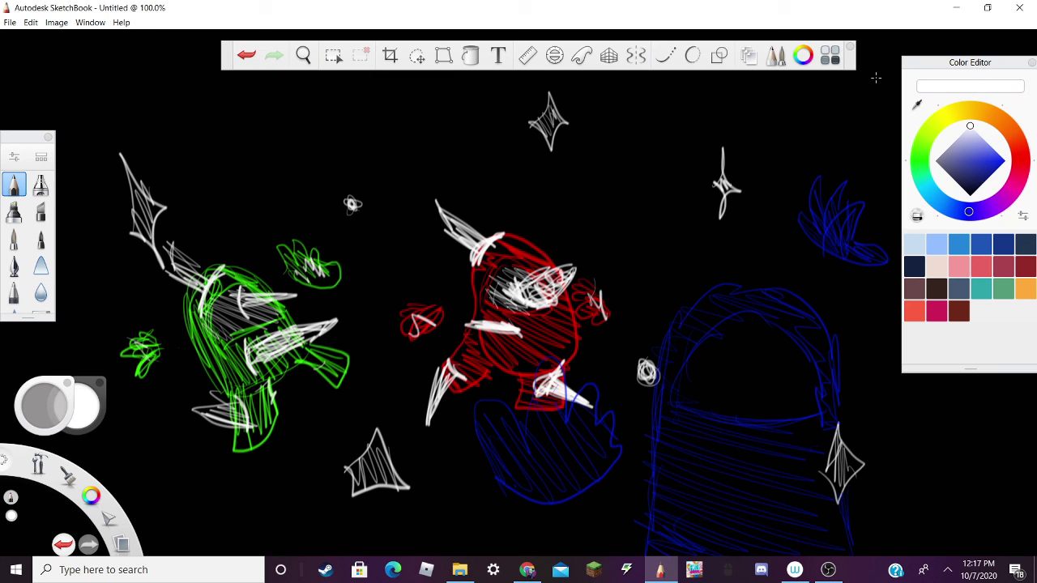
pyautogui.moveTo(711, 365); pyautogui.dragTo(710, 368)
pyautogui.moveTo(780, 366); pyautogui.dragTo(783, 371)
pyautogui.moveTo(709, 373); pyautogui.dragTo(710, 405)
pyautogui.moveTo(783, 373); pyautogui.dragTo(781, 410)
pyautogui.click(246, 54)
pyautogui.click(246, 54)
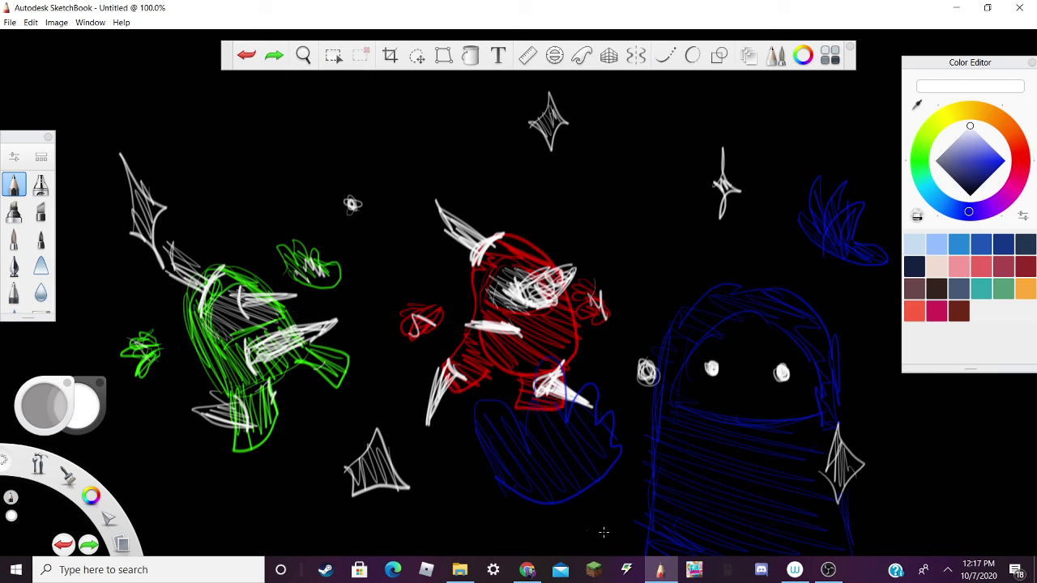
# Try white shards piercing the blue crewmate's chest and the top of its head, keeping the document open
pyautogui.moveTo(716, 467)
pyautogui.mouseDown()
pyautogui.moveTo(723, 520)
pyautogui.moveTo(804, 523)
pyautogui.moveTo(711, 479)
pyautogui.moveTo(777, 511)
pyautogui.moveTo(709, 508)
pyautogui.mouseUp()
pyautogui.moveTo(707, 328); pyautogui.dragTo(685, 280)
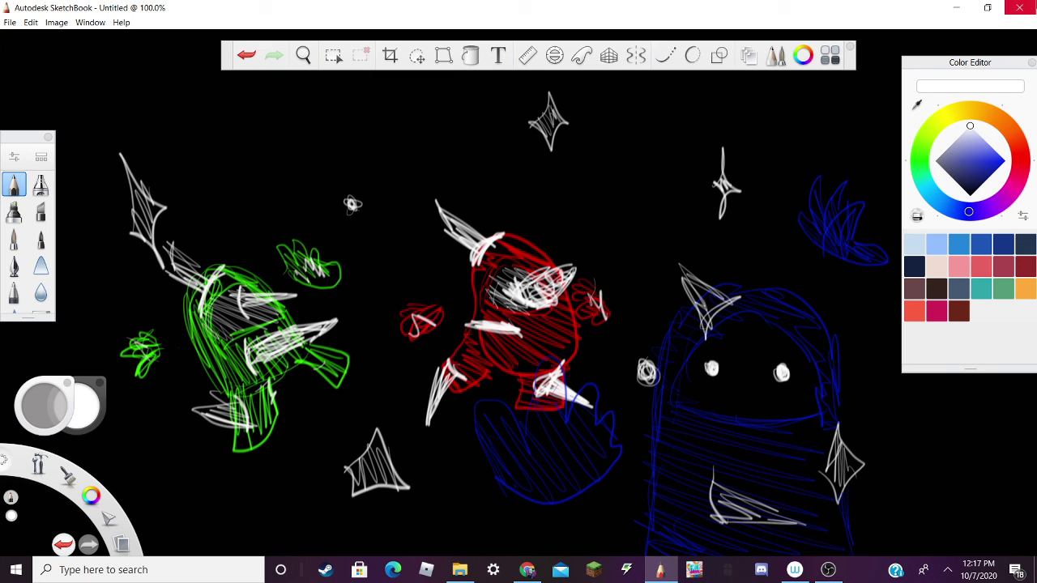
pyautogui.click(1019, 7)
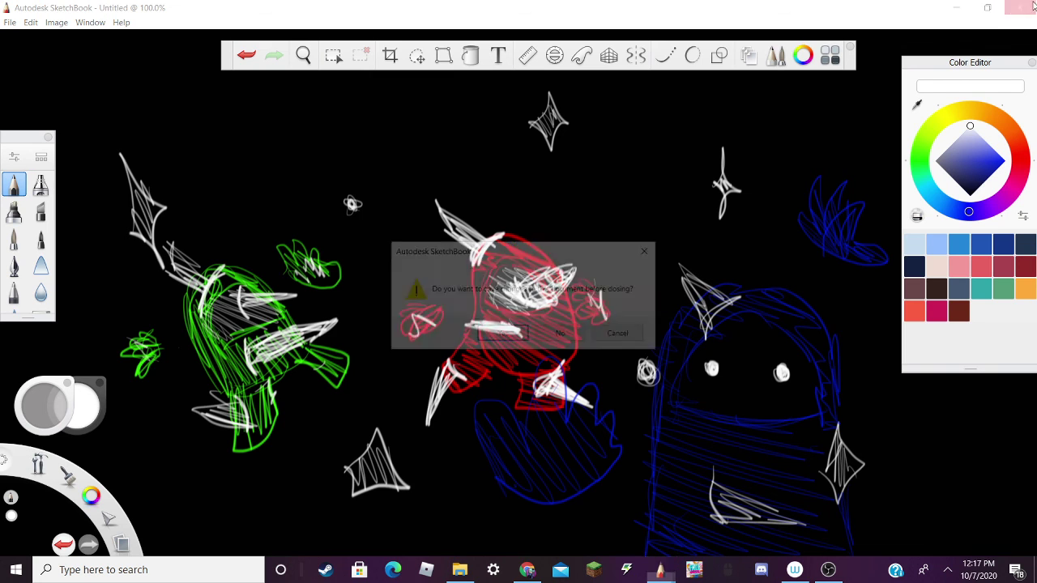
pyautogui.click(649, 250)
# Undo the white shards and the two eyes drawn on the blue crewmate
pyautogui.click(235, 62)
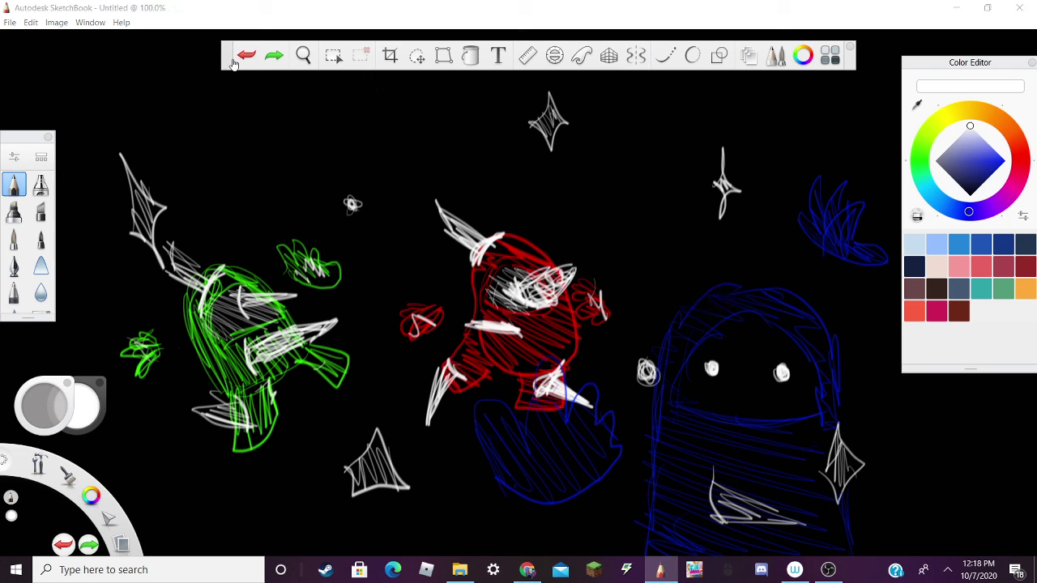
pyautogui.click(240, 57)
pyautogui.click(241, 54)
pyautogui.click(242, 54)
pyautogui.click(241, 53)
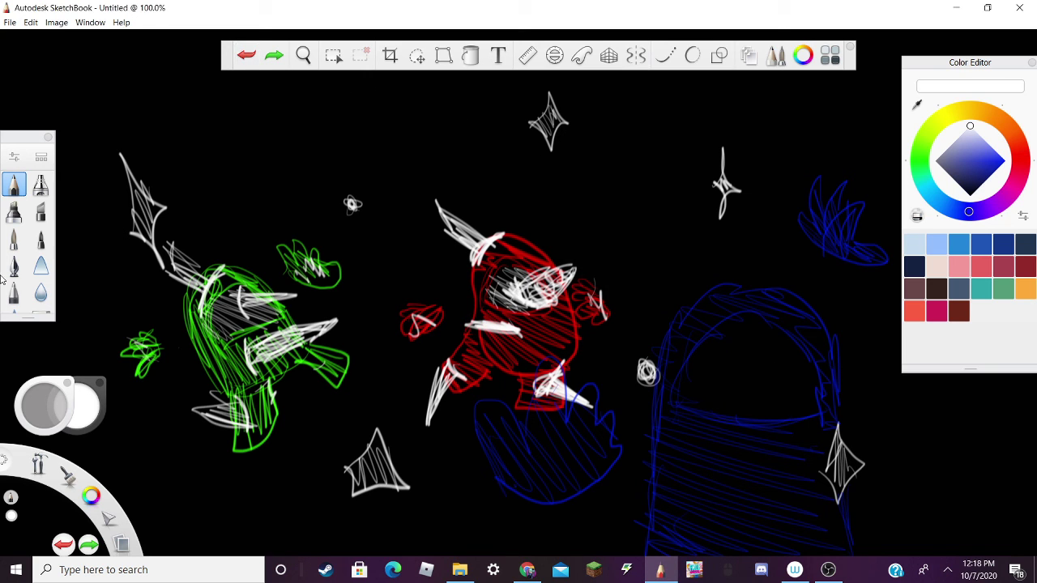
# Hatch the blue crewmate's visor in white and draw shards piercing its chest and the top of its head
pyautogui.moveTo(667, 393)
pyautogui.mouseDown()
pyautogui.moveTo(729, 373)
pyautogui.moveTo(753, 381)
pyautogui.moveTo(674, 398)
pyautogui.moveTo(777, 340)
pyautogui.moveTo(672, 389)
pyautogui.moveTo(706, 407)
pyautogui.mouseUp()
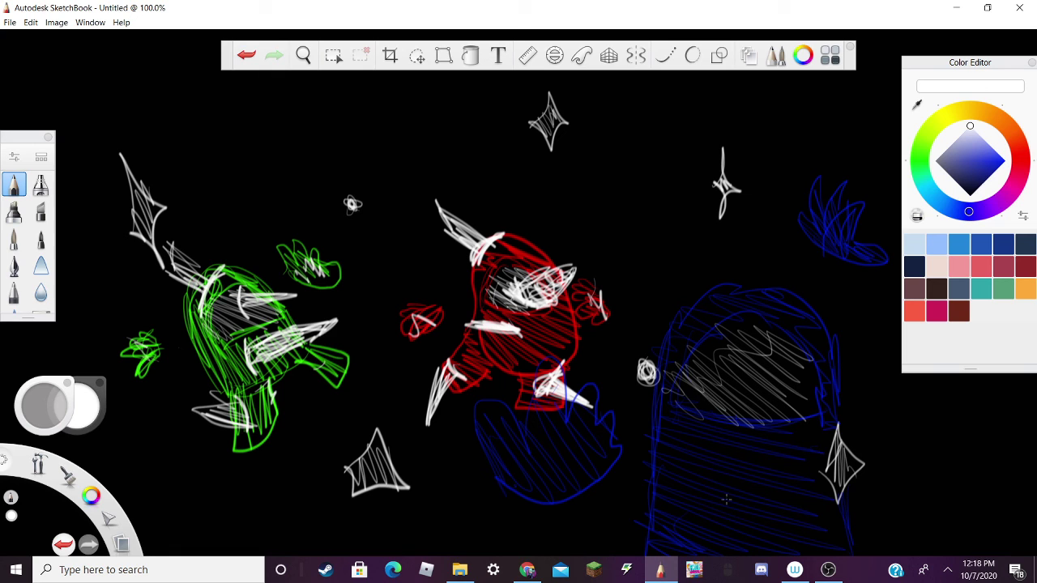
pyautogui.moveTo(721, 466)
pyautogui.mouseDown()
pyautogui.moveTo(711, 502)
pyautogui.moveTo(721, 491)
pyautogui.moveTo(779, 540)
pyautogui.moveTo(834, 554)
pyautogui.moveTo(737, 466)
pyautogui.moveTo(717, 506)
pyautogui.mouseUp()
pyautogui.moveTo(695, 318)
pyautogui.mouseDown()
pyautogui.moveTo(698, 326)
pyautogui.moveTo(689, 248)
pyautogui.moveTo(700, 312)
pyautogui.mouseUp()
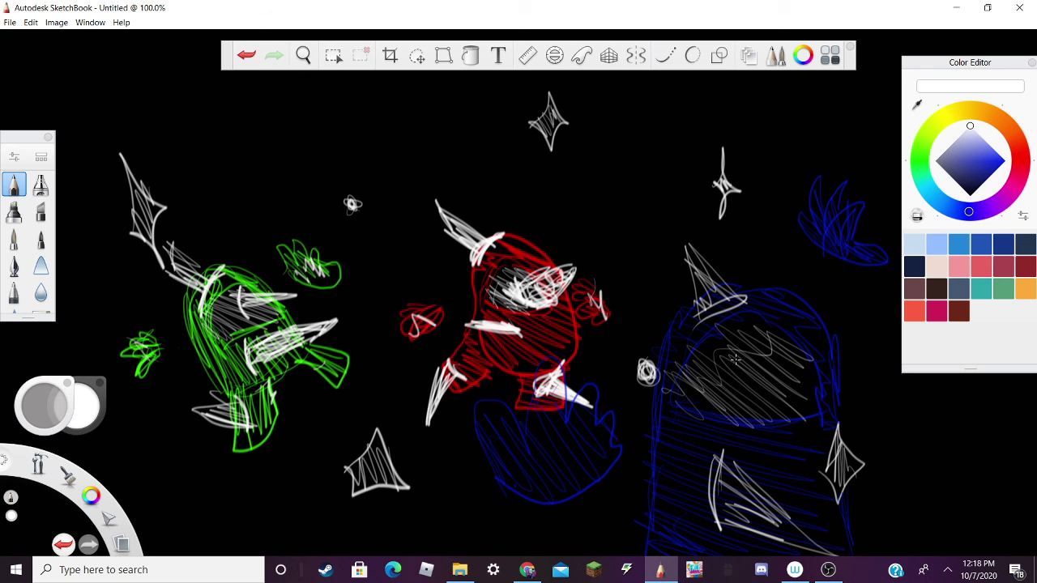
# Close the drawing, saving it in Downloads as the JPEG file Image031 with quality 75 (High)
pyautogui.click(1019, 7)
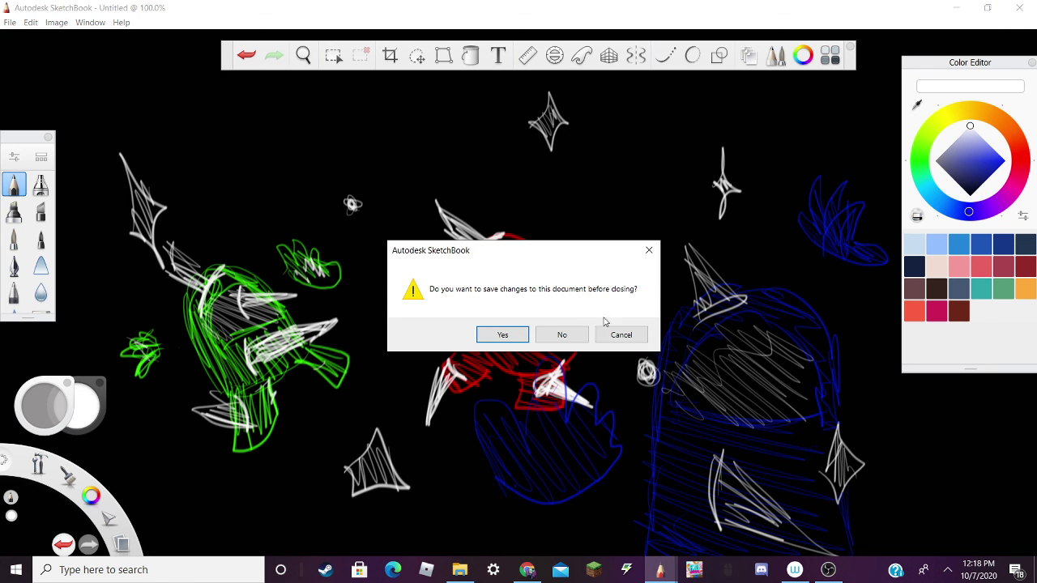
pyautogui.click(489, 338)
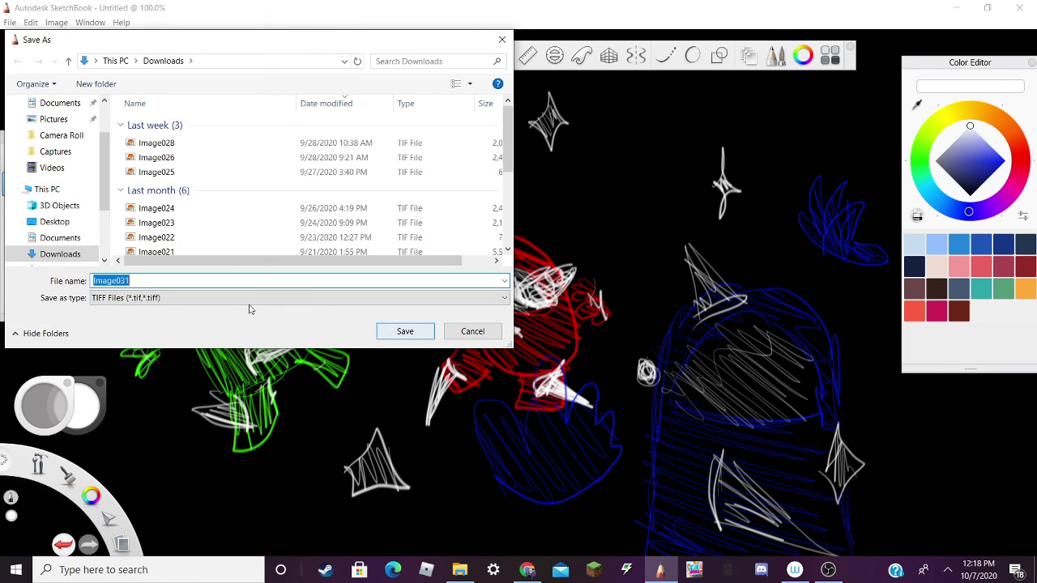
pyautogui.click(190, 298)
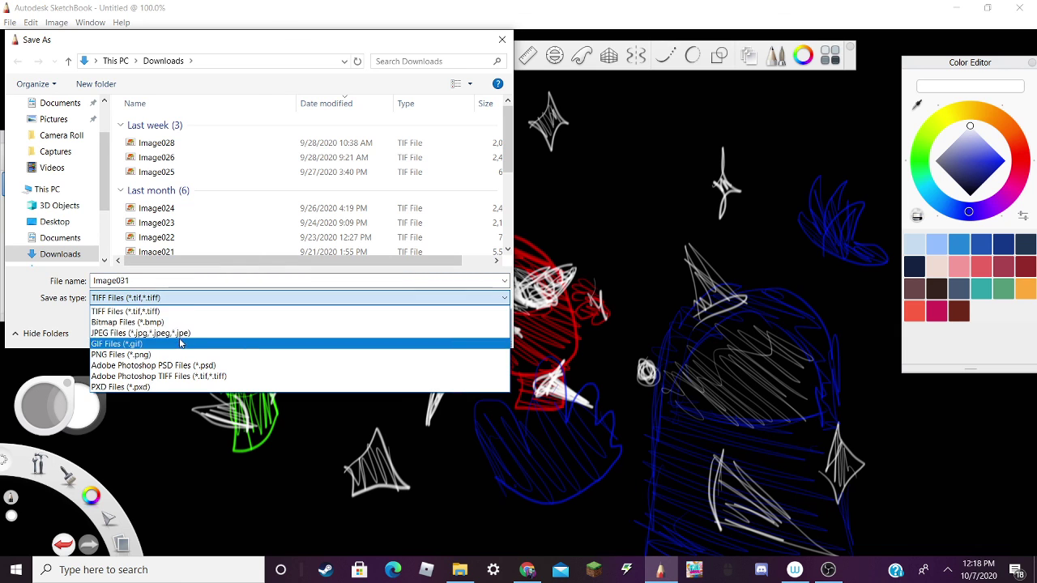
pyautogui.click(182, 339)
pyautogui.click(419, 334)
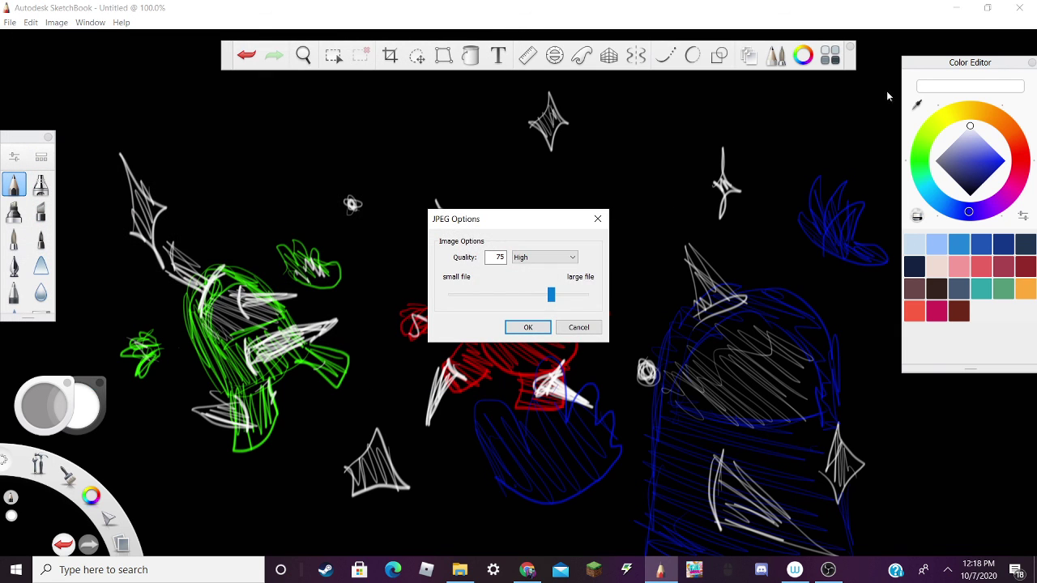
pyautogui.click(549, 332)
pyautogui.hotkey('alt', 'Tab')
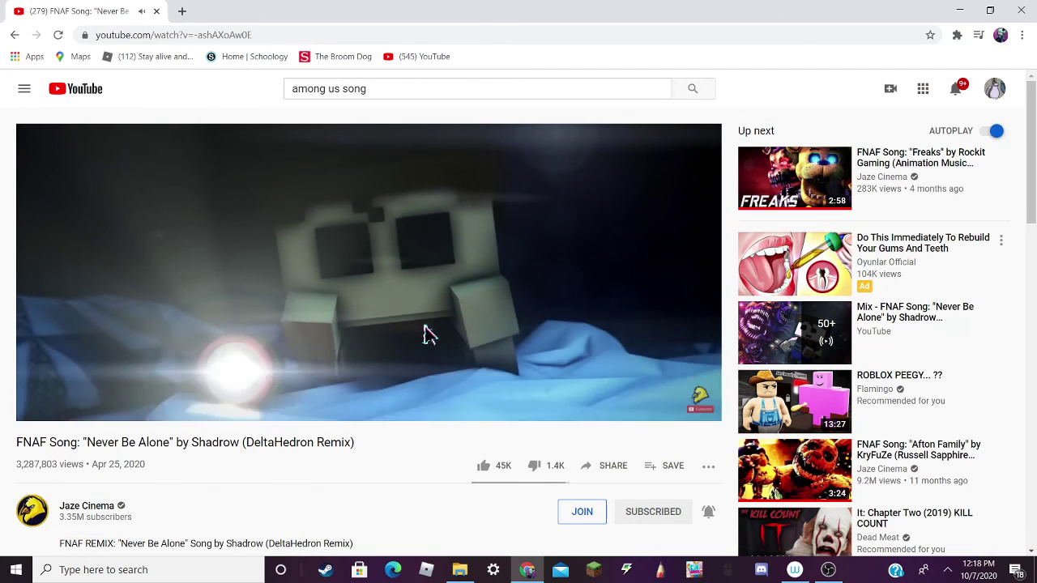
pyautogui.click(459, 567)
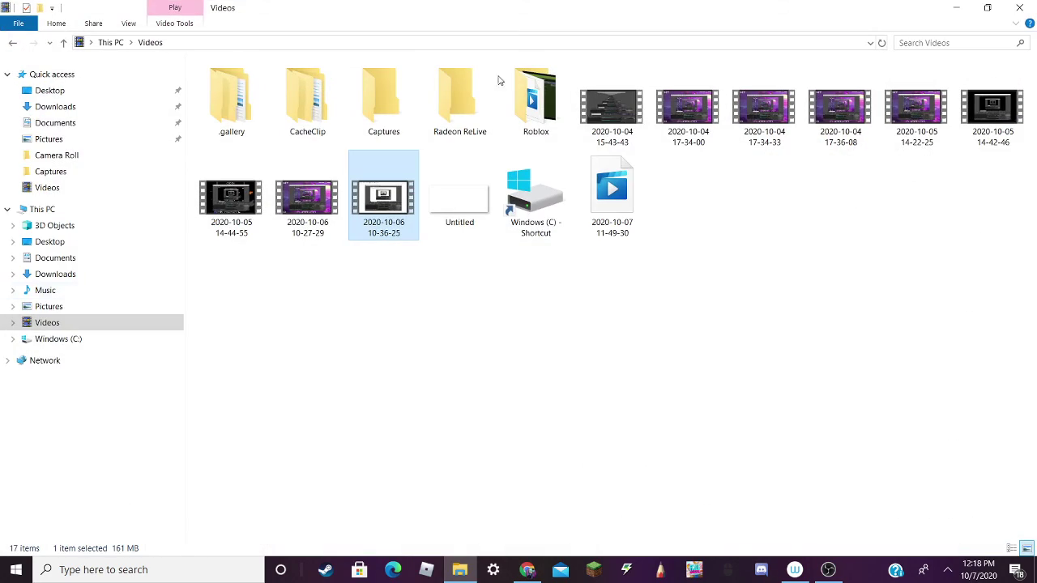
pyautogui.hotkey('alt', 'Tab')
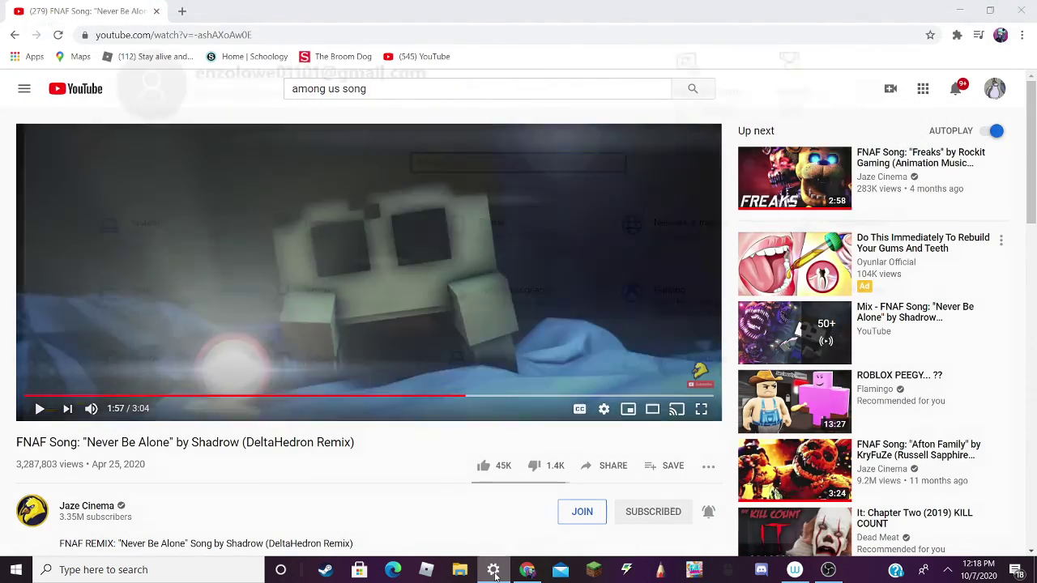
pyautogui.click(493, 570)
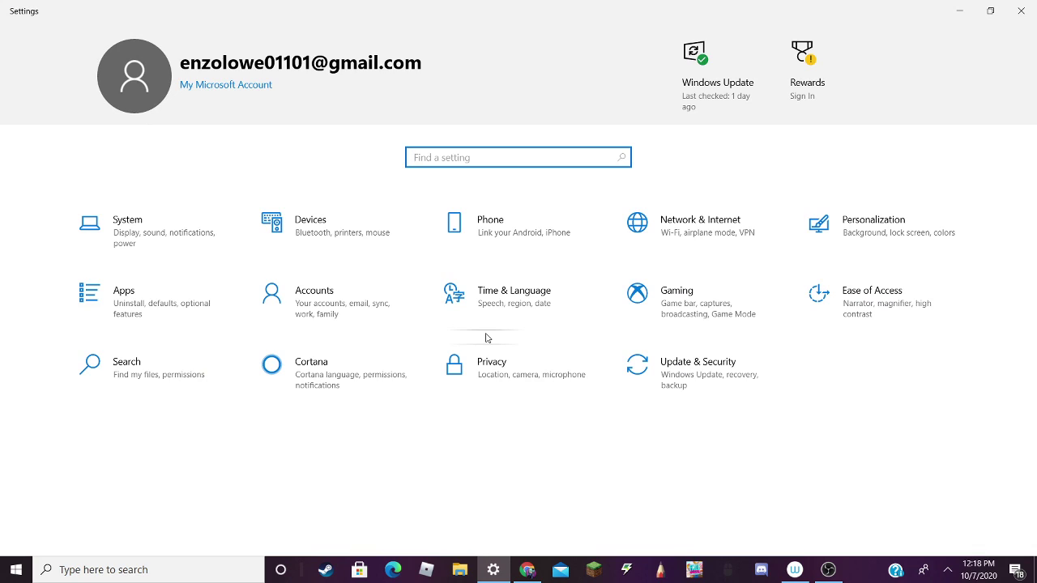
pyautogui.click(1020, 11)
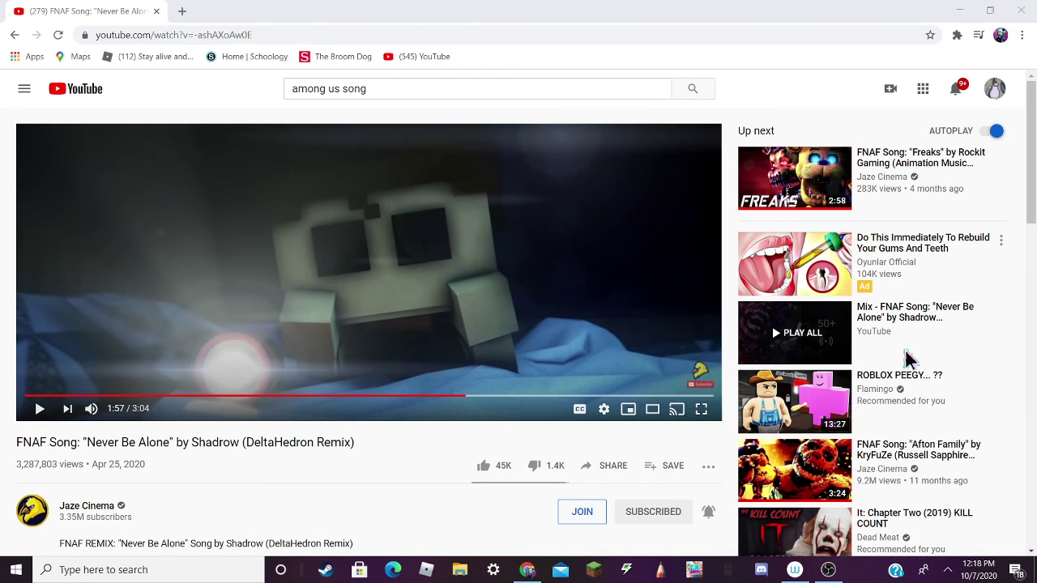
pyautogui.click(959, 9)
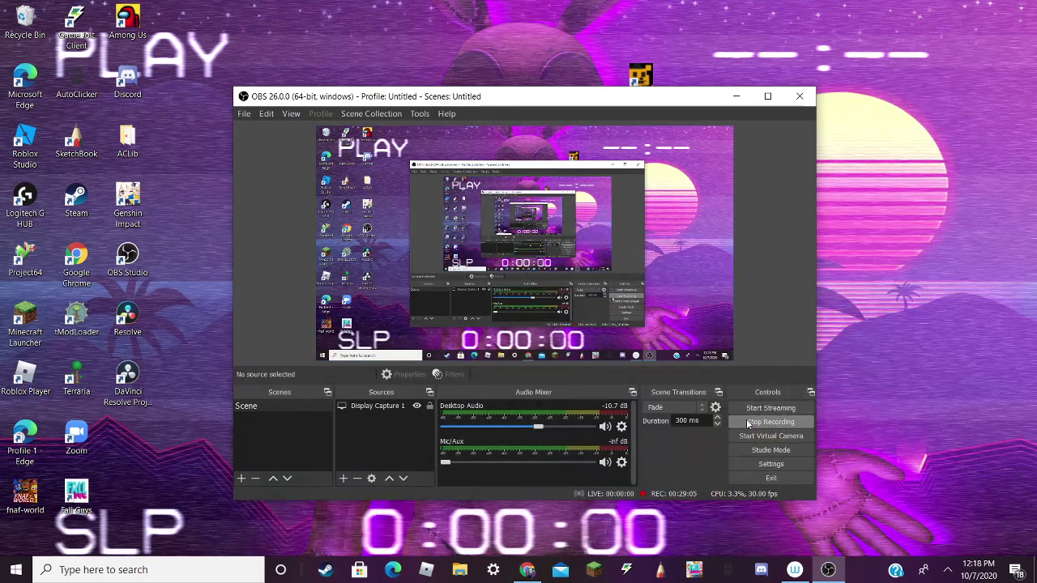